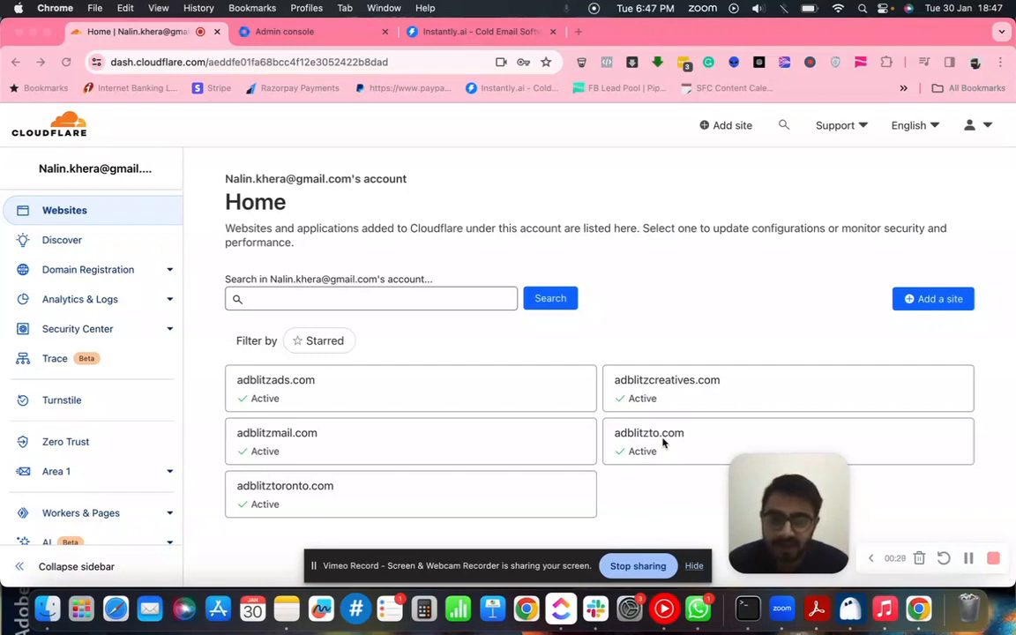
# - Glance at the Instantly.ai site, then return to the Cloudflare domain list
pyautogui.click(473, 33)
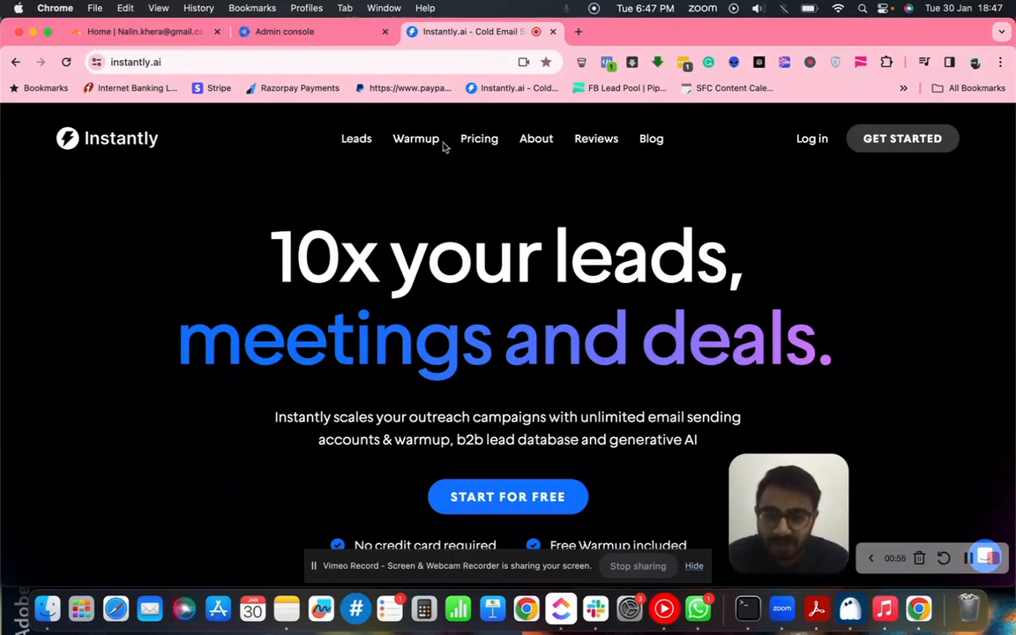
pyautogui.click(159, 41)
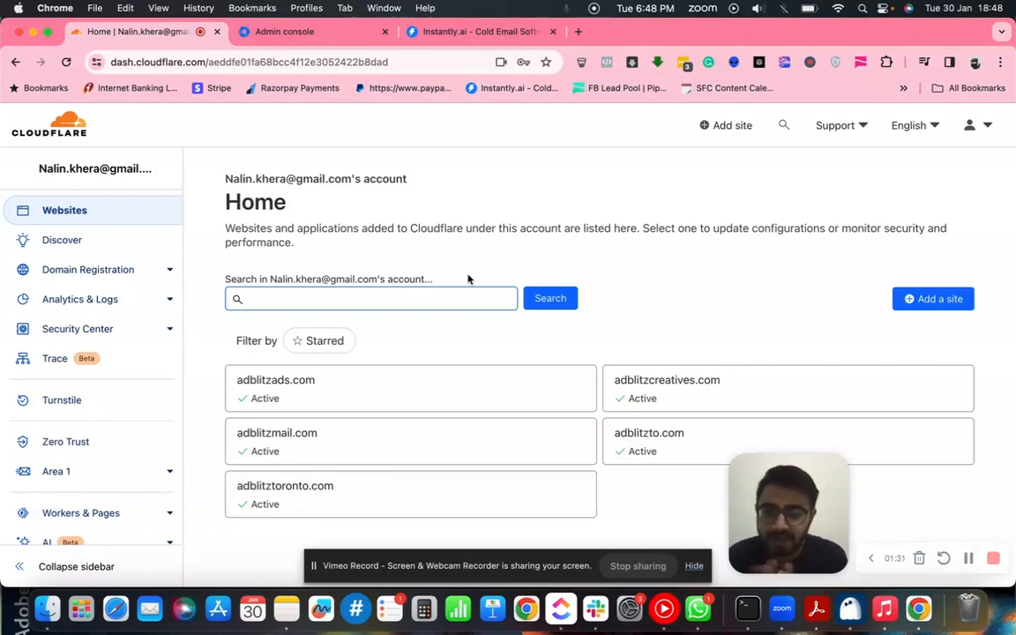
pyautogui.scroll(-3, 492, 346)
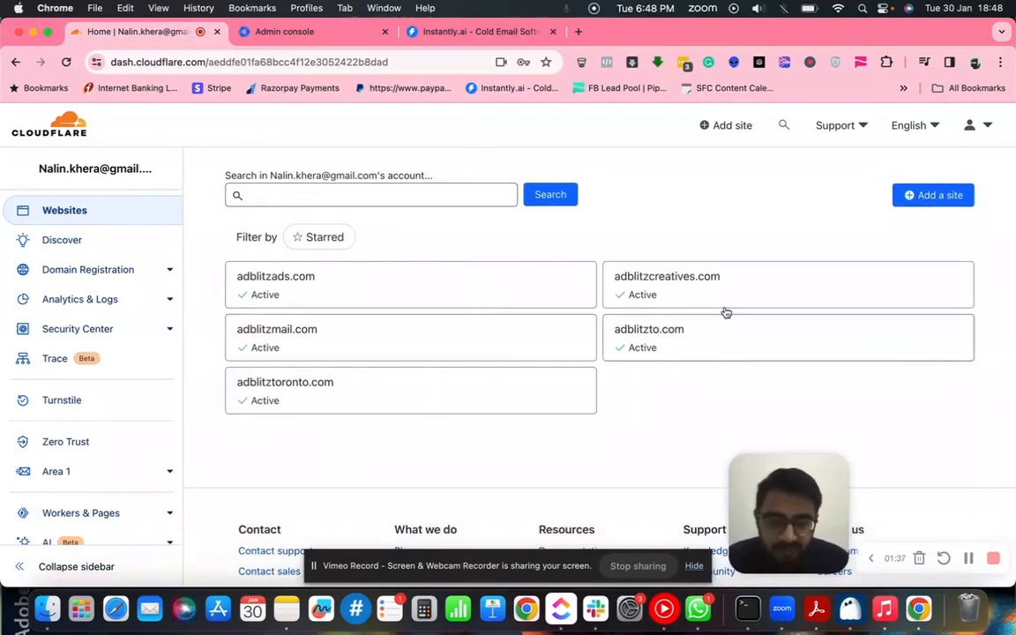
pyautogui.scroll(3, 547, 437)
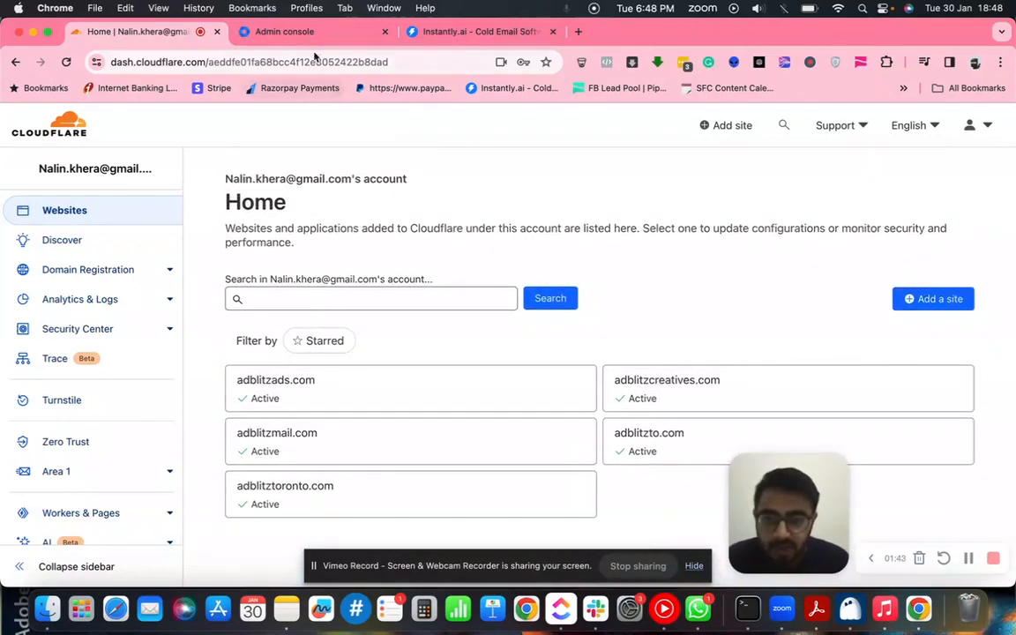
pyautogui.click(279, 34)
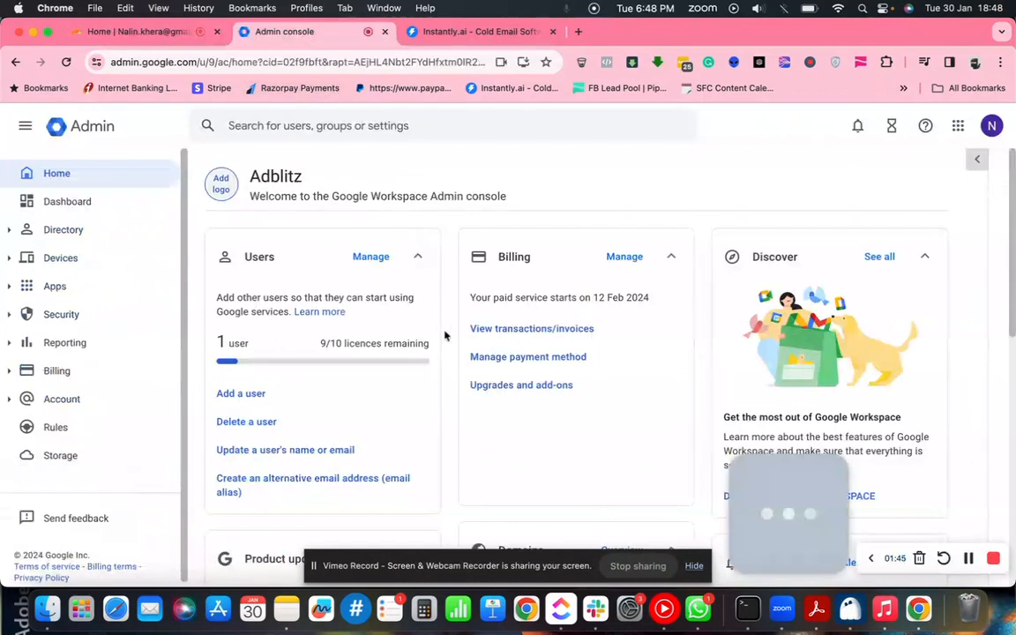
# - Check which account is signed in to the Adblitz Admin console home
pyautogui.scroll(-1, 488, 424)
pyautogui.scroll(1, 489, 427)
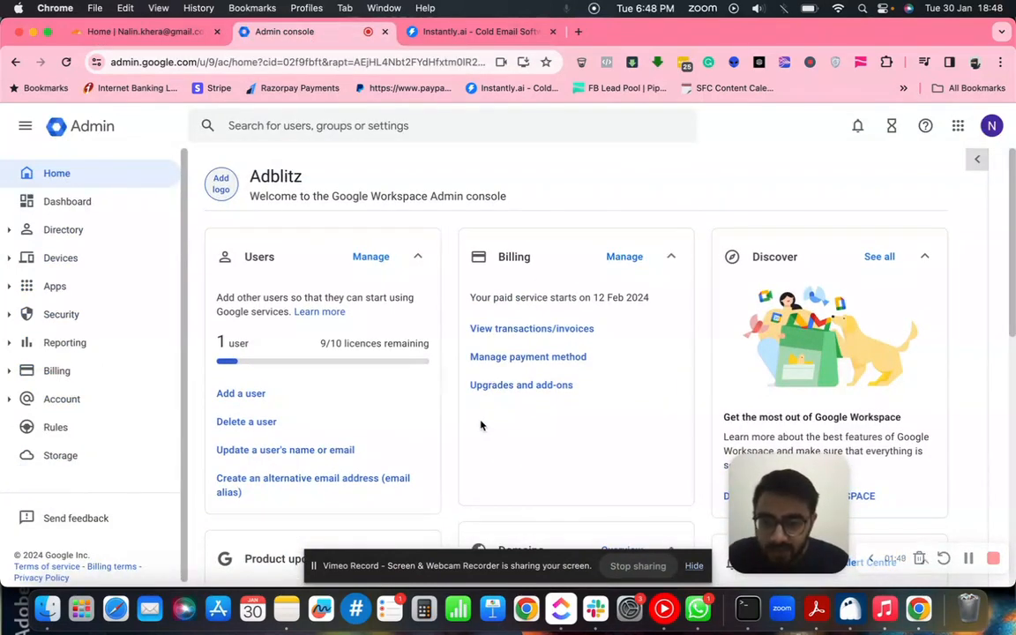
pyautogui.scroll(-1, 480, 426)
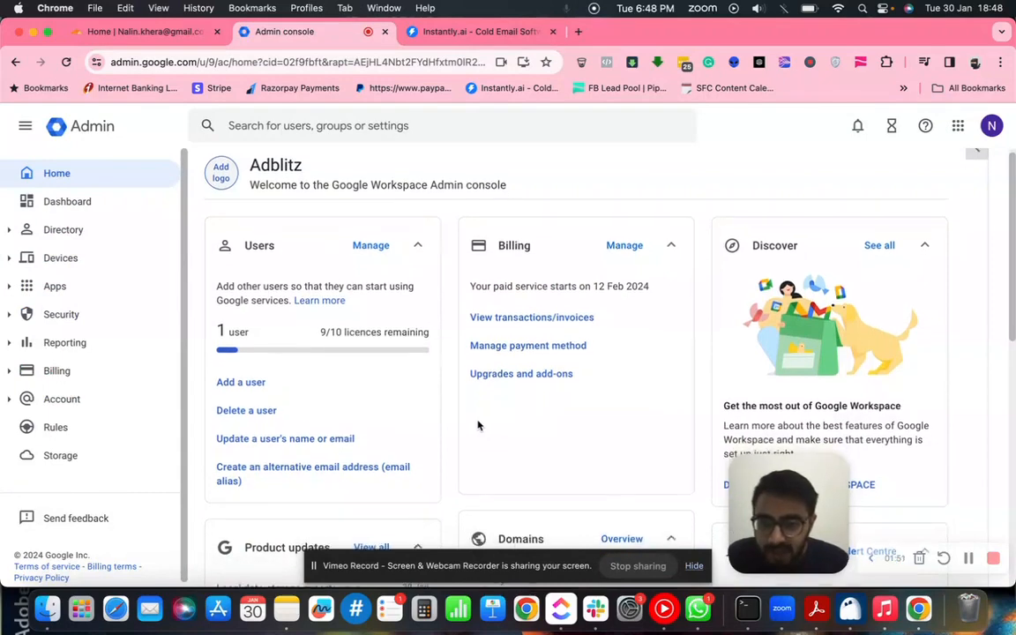
pyautogui.scroll(1, 478, 426)
pyautogui.click(992, 125)
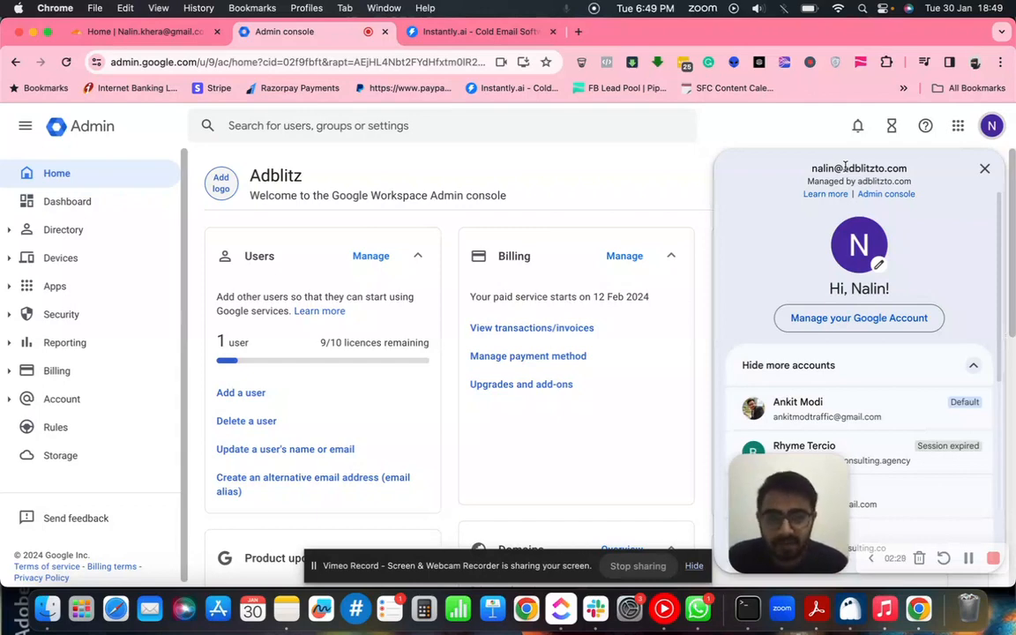
# - Glance over the Cloudflare domain list, then come back to the Admin console home
pyautogui.click(126, 31)
pyautogui.scroll(-1, 439, 402)
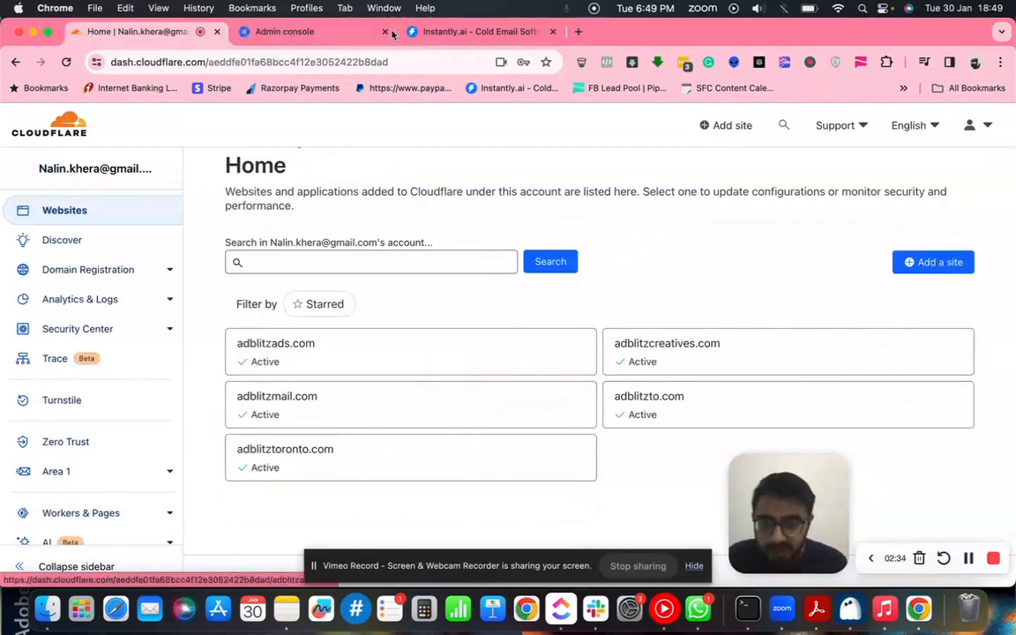
pyautogui.click(291, 32)
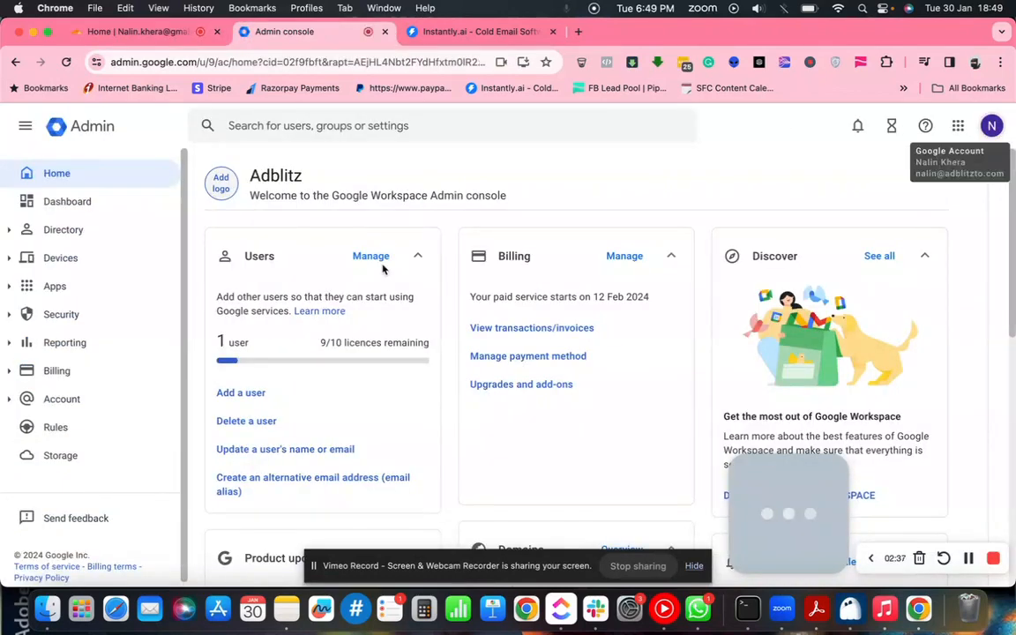
# - Expand the Directory section in the sidebar to reveal Users and Groups
pyautogui.scroll(-1, 433, 395)
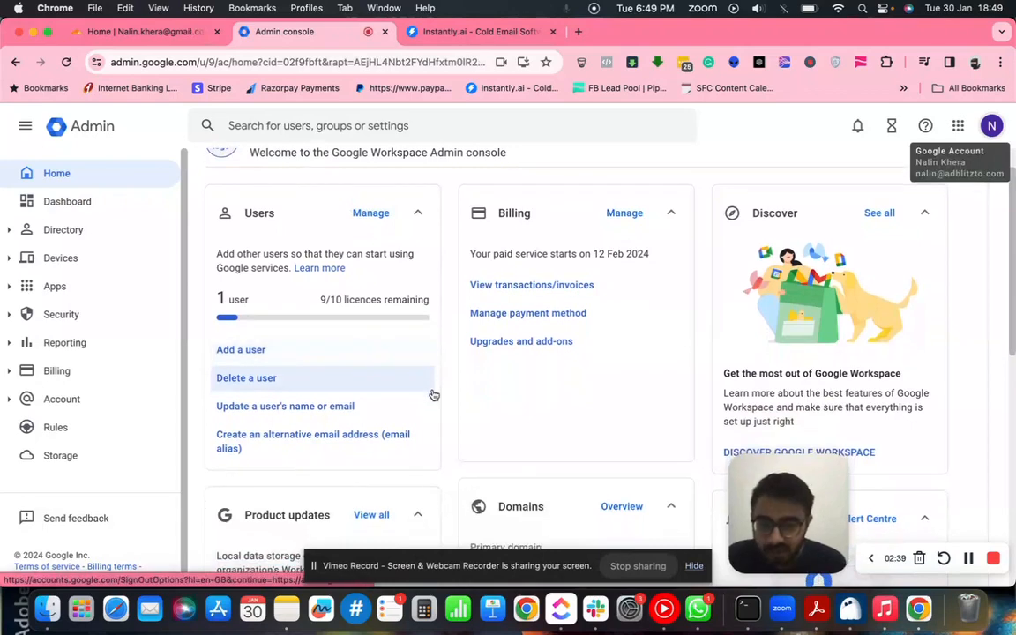
pyautogui.scroll(-3, 465, 444)
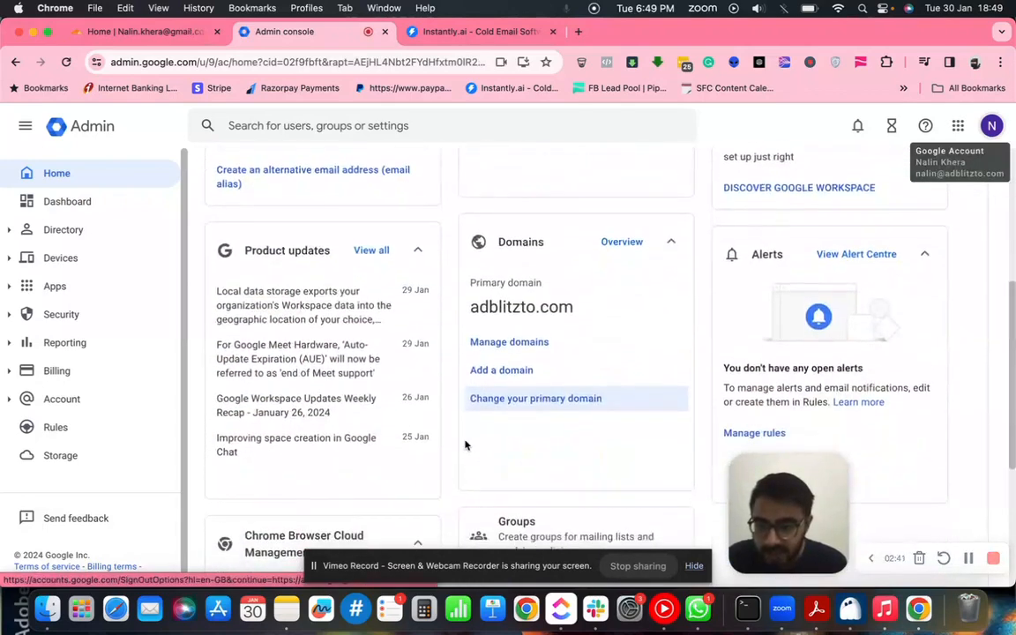
pyautogui.scroll(3, 465, 444)
pyautogui.scroll(1, 355, 393)
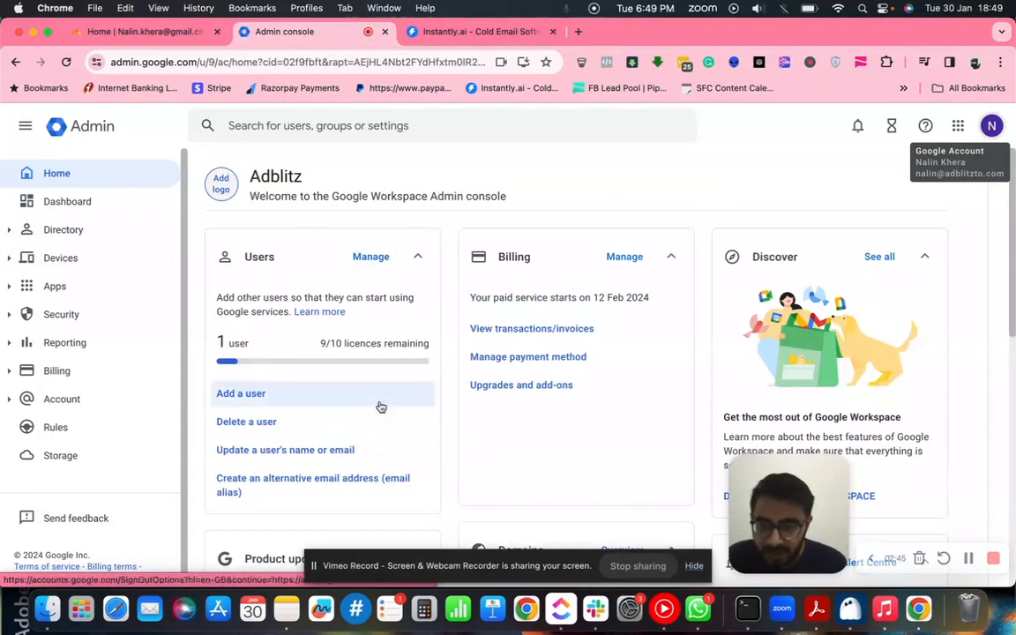
pyautogui.scroll(-5, 379, 408)
pyautogui.scroll(5, 381, 408)
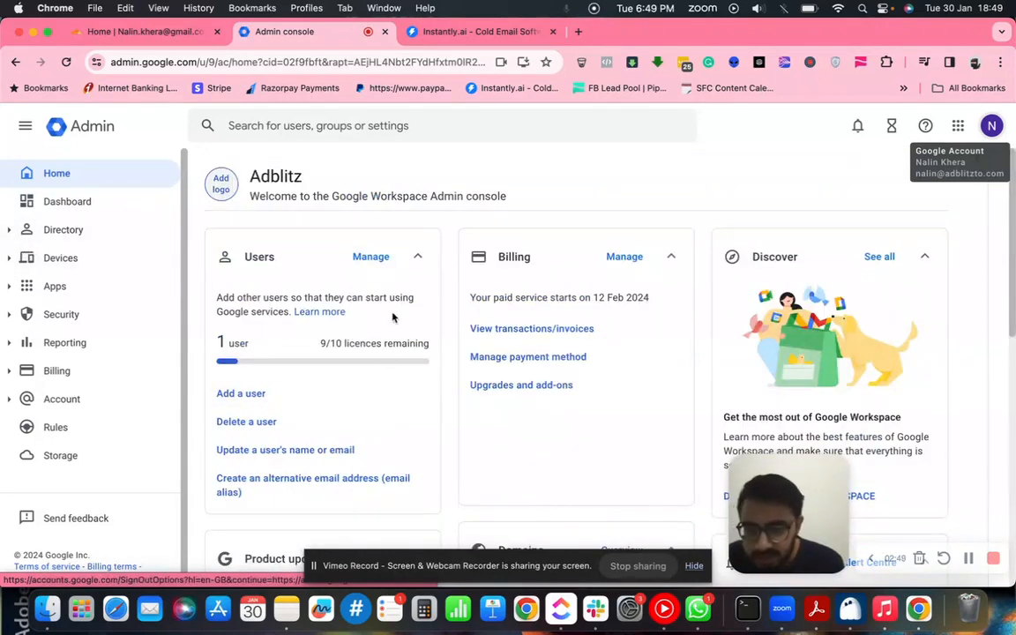
pyautogui.click(8, 231)
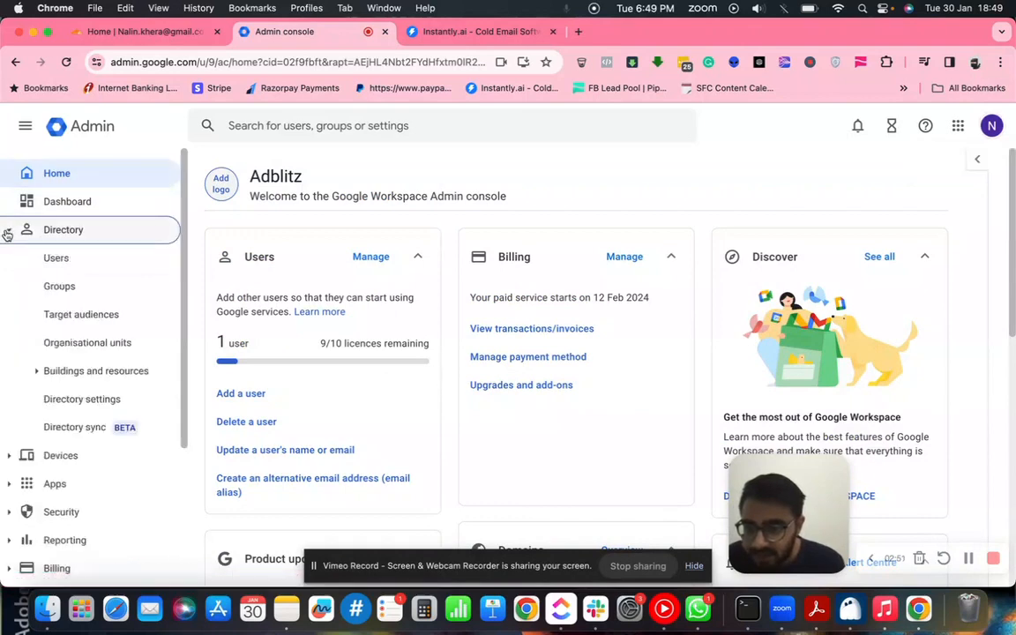
pyautogui.click(370, 267)
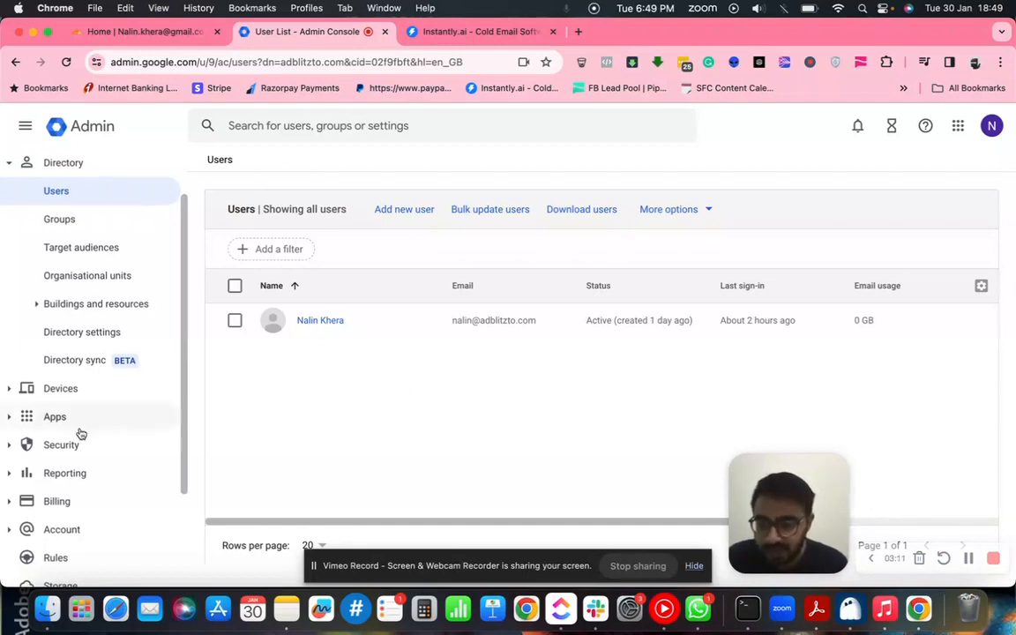
pyautogui.scroll(2, 80, 432)
pyautogui.click(54, 175)
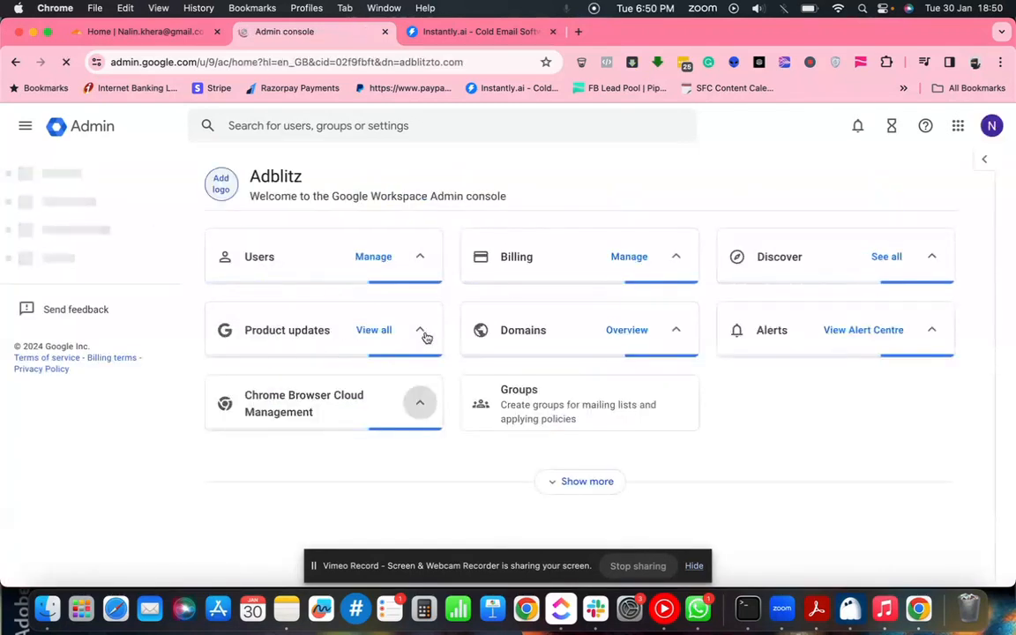
# - Look over the Add a domain form and the adblitzads.com entry without changing anything
pyautogui.scroll(-5, 573, 352)
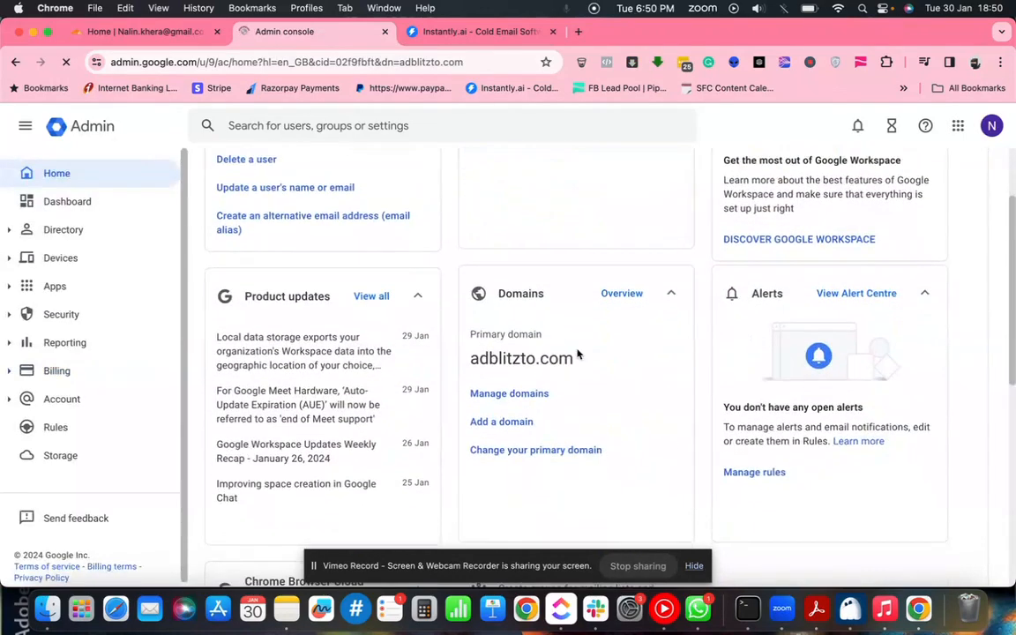
pyautogui.scroll(-1, 578, 355)
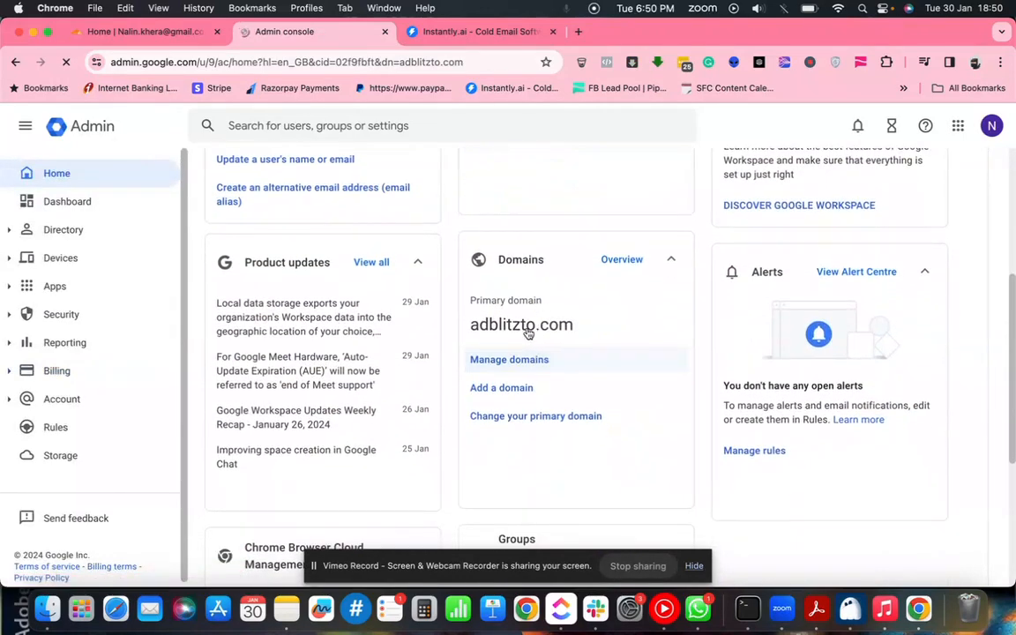
pyautogui.click(501, 393)
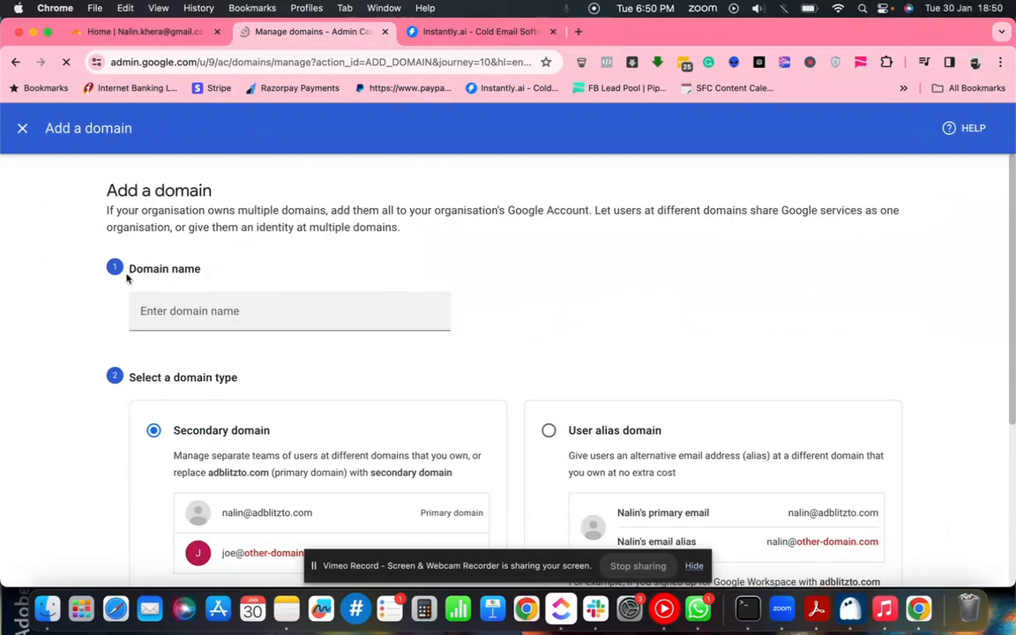
pyautogui.click(22, 130)
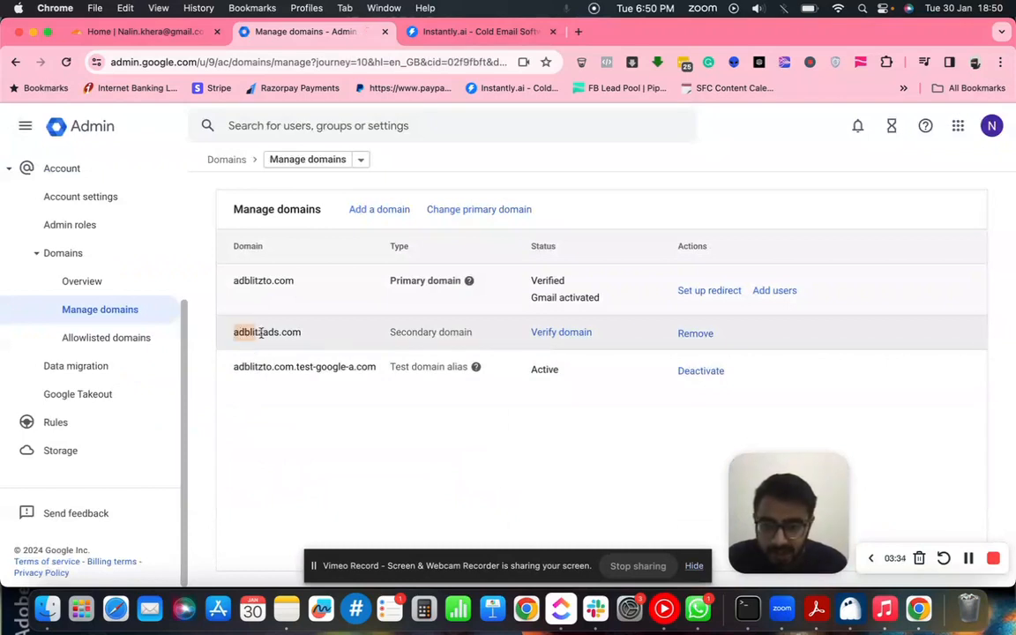
pyautogui.moveTo(261, 332); pyautogui.dragTo(307, 339)
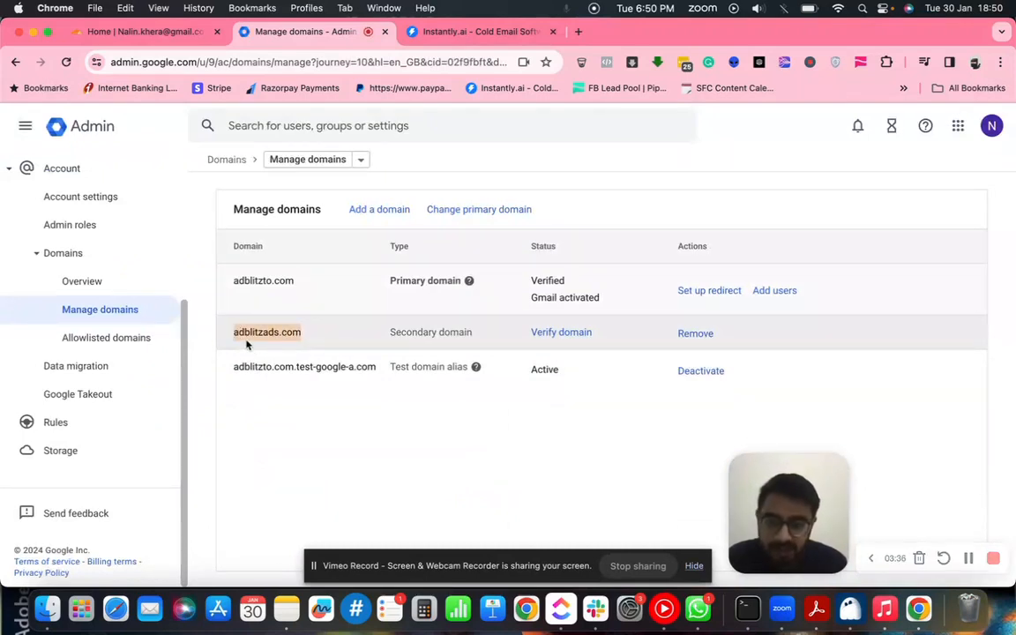
pyautogui.click(311, 340)
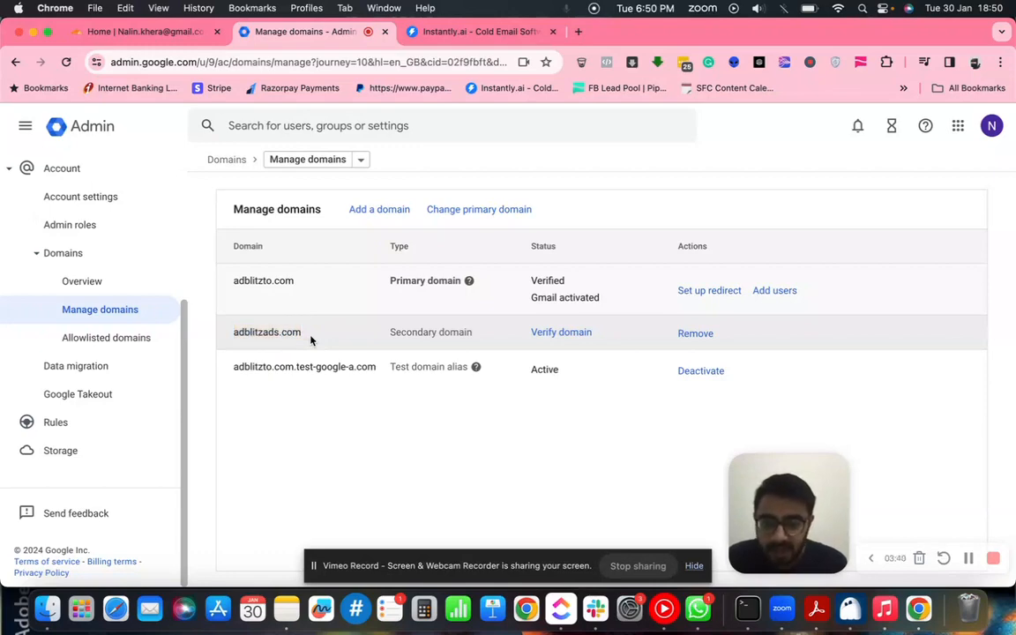
pyautogui.click(373, 210)
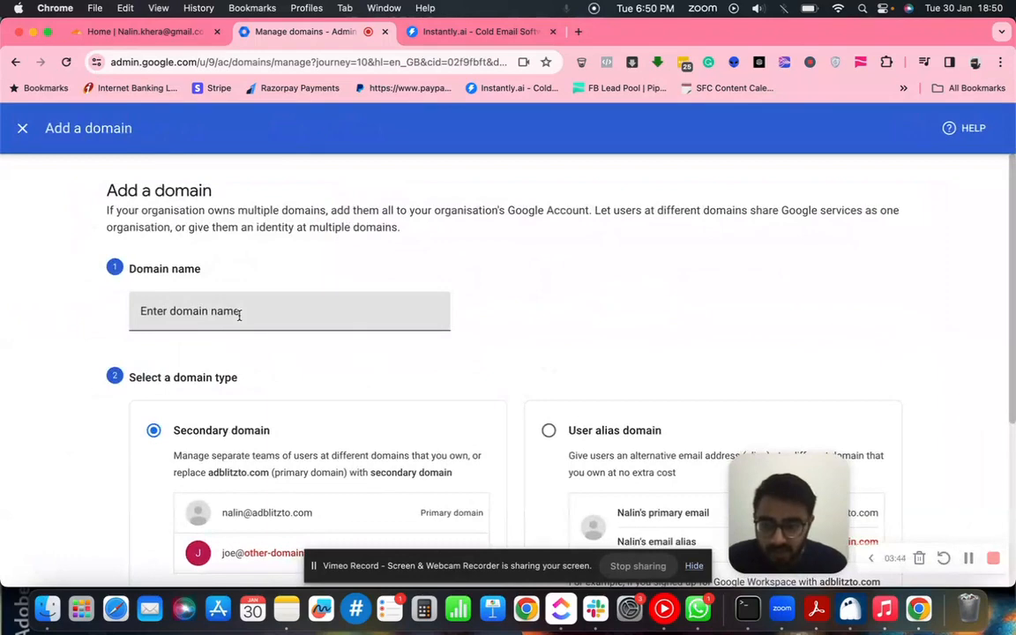
pyautogui.click(24, 132)
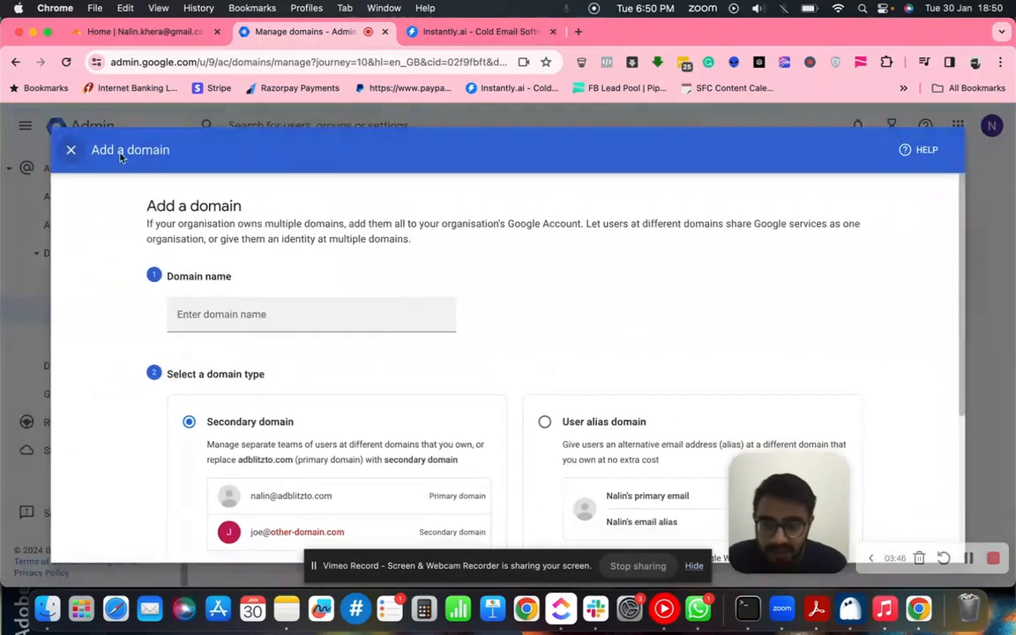
# - Remove the unverified adblitzads.com domain and bring up a fresh Add a domain form
pyautogui.click(684, 333)
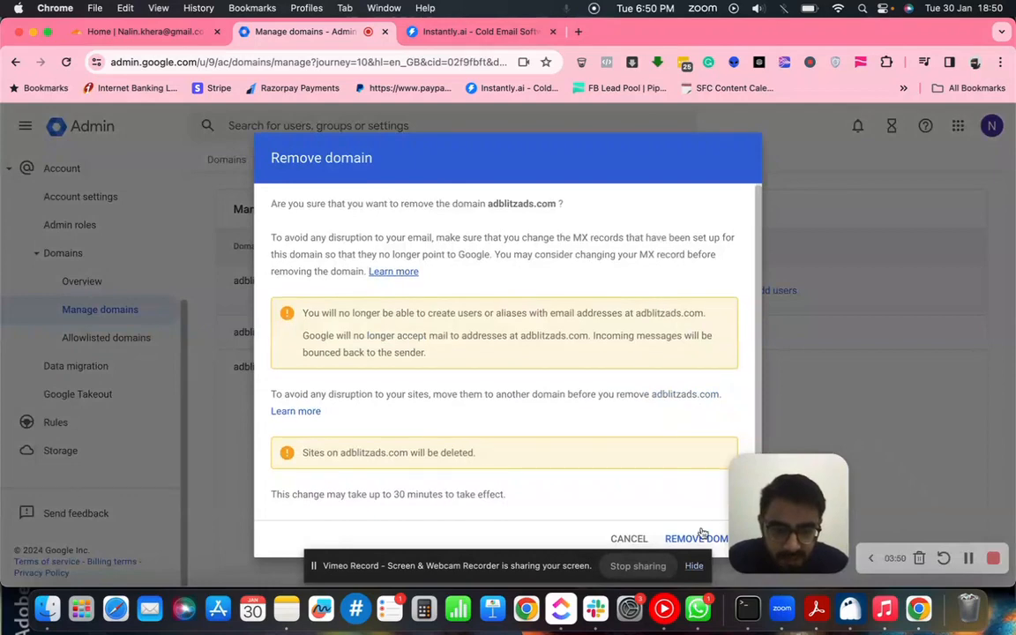
pyautogui.click(702, 536)
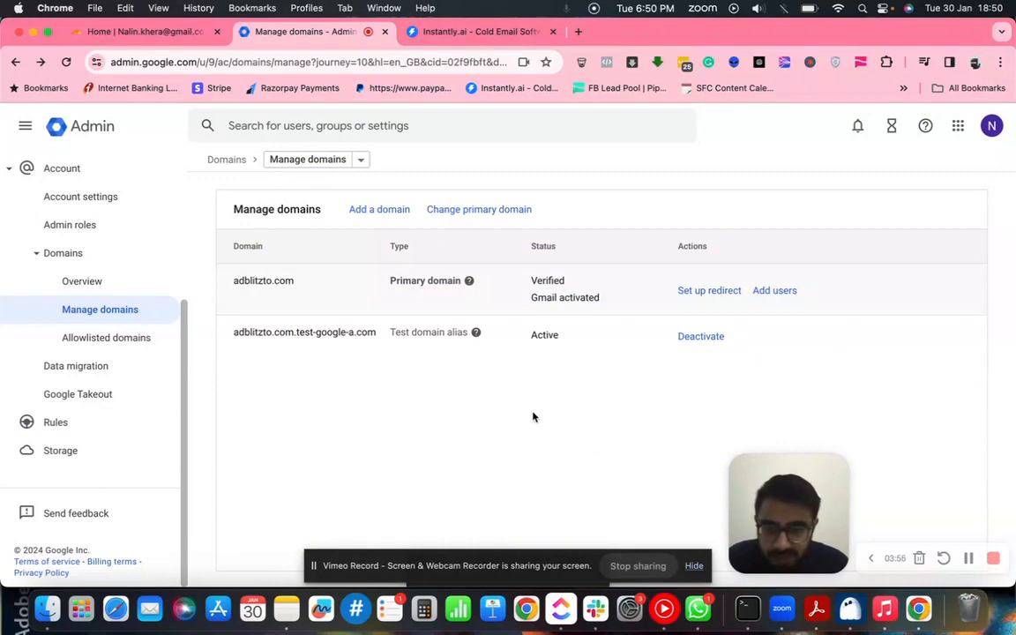
pyautogui.click(380, 212)
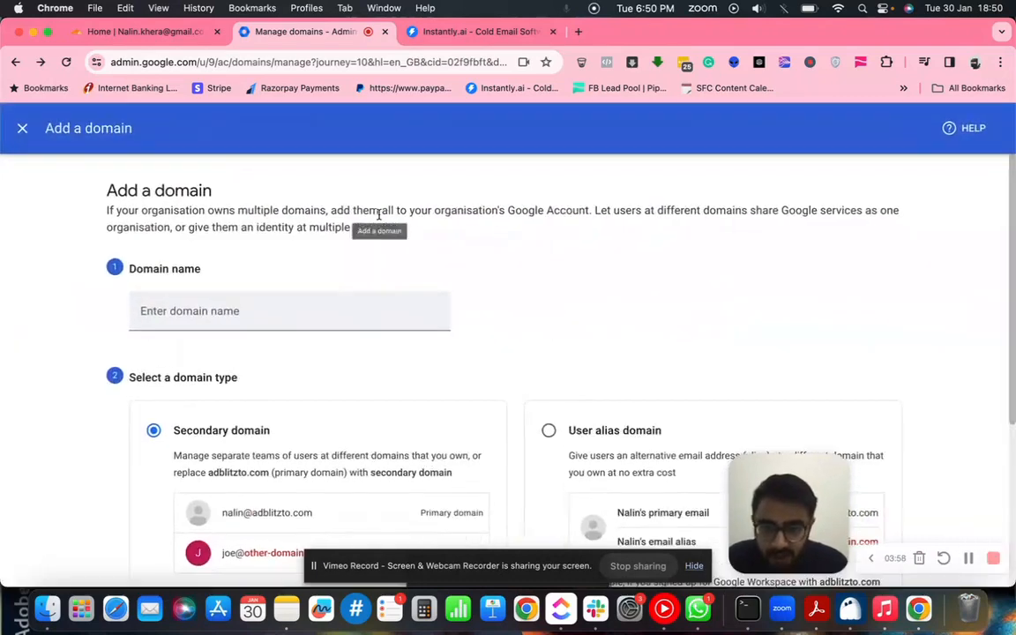
# - Enter adblitzads.com as a Secondary domain and begin its verification
pyautogui.click(164, 35)
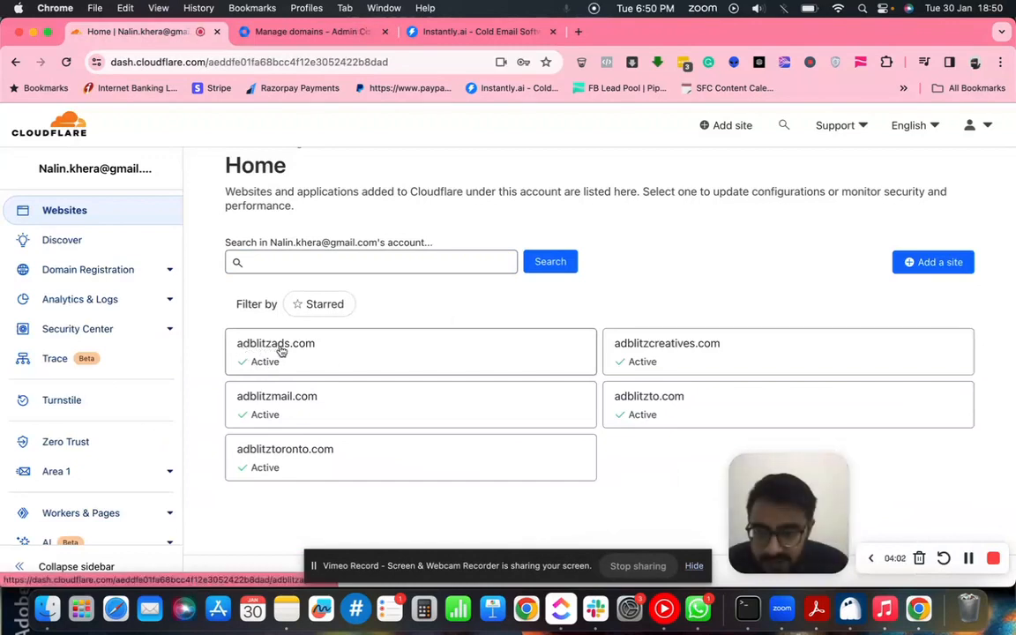
pyautogui.click(306, 36)
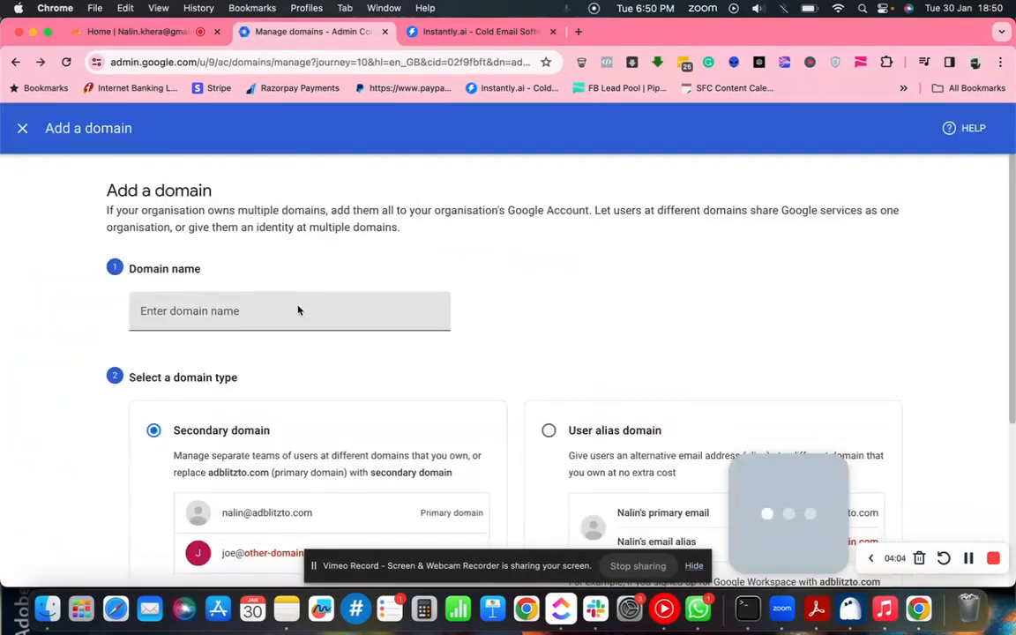
pyautogui.click(297, 305)
pyautogui.write('adbl')
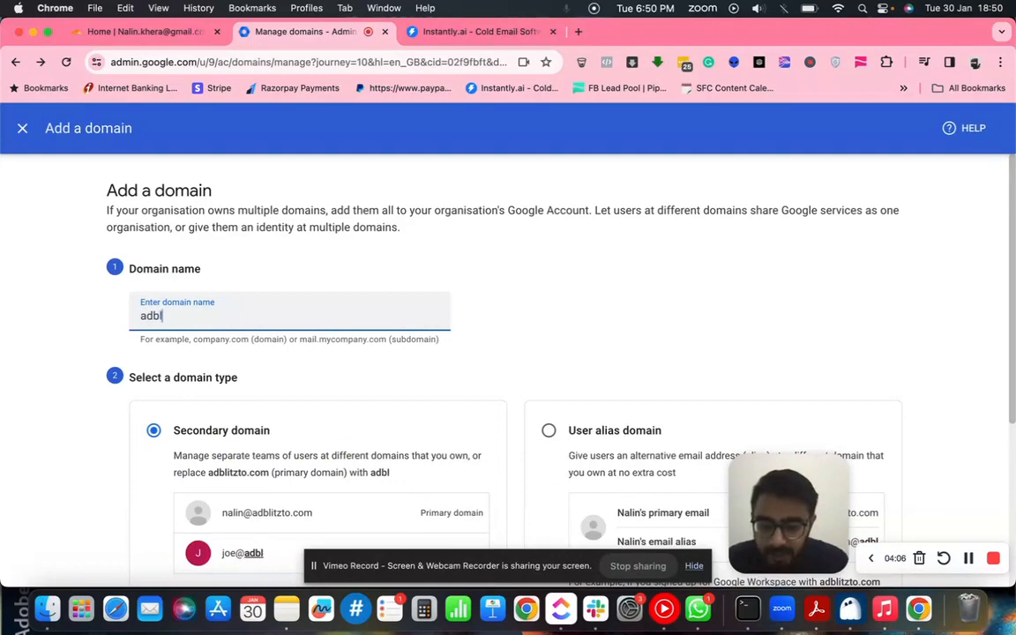
pyautogui.write('itzads.com')
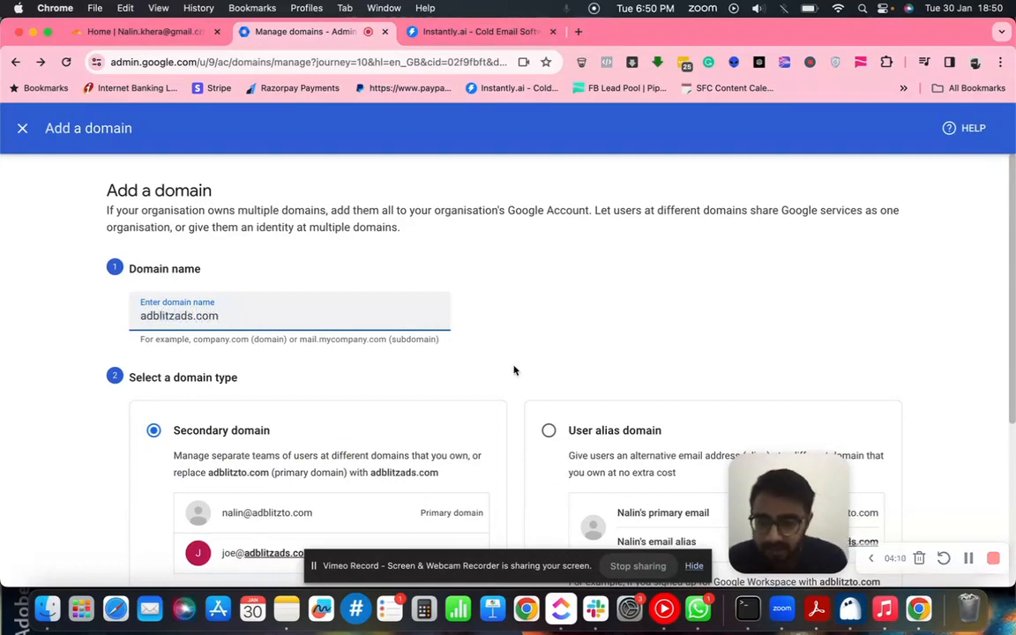
pyautogui.scroll(-5, 515, 371)
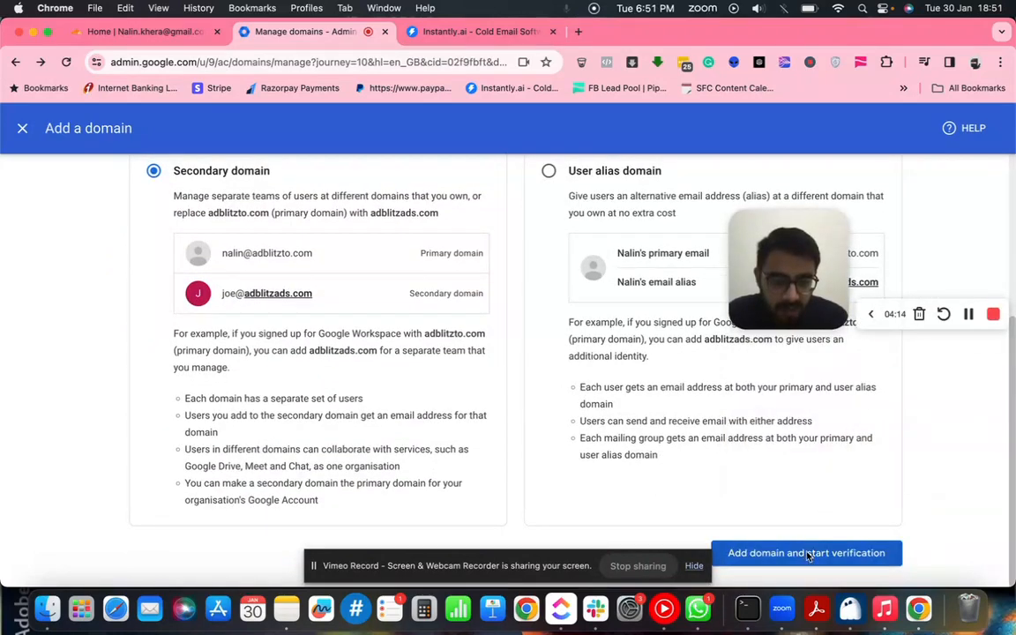
pyautogui.click(807, 553)
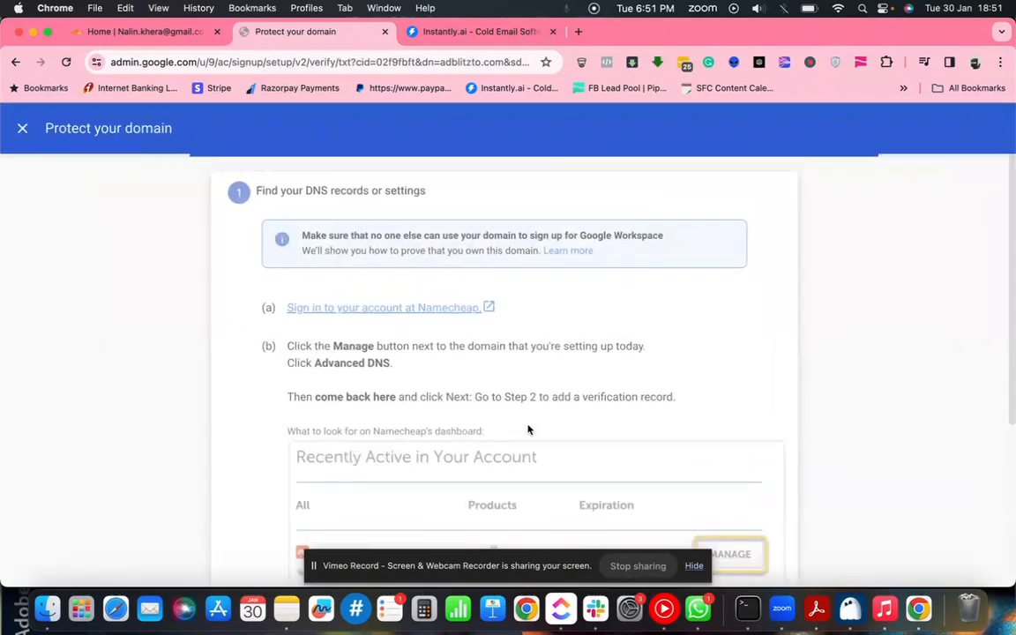
# - Review step 1 of domain protection and continue to step 2
pyautogui.scroll(-2, 528, 430)
pyautogui.scroll(2, 528, 429)
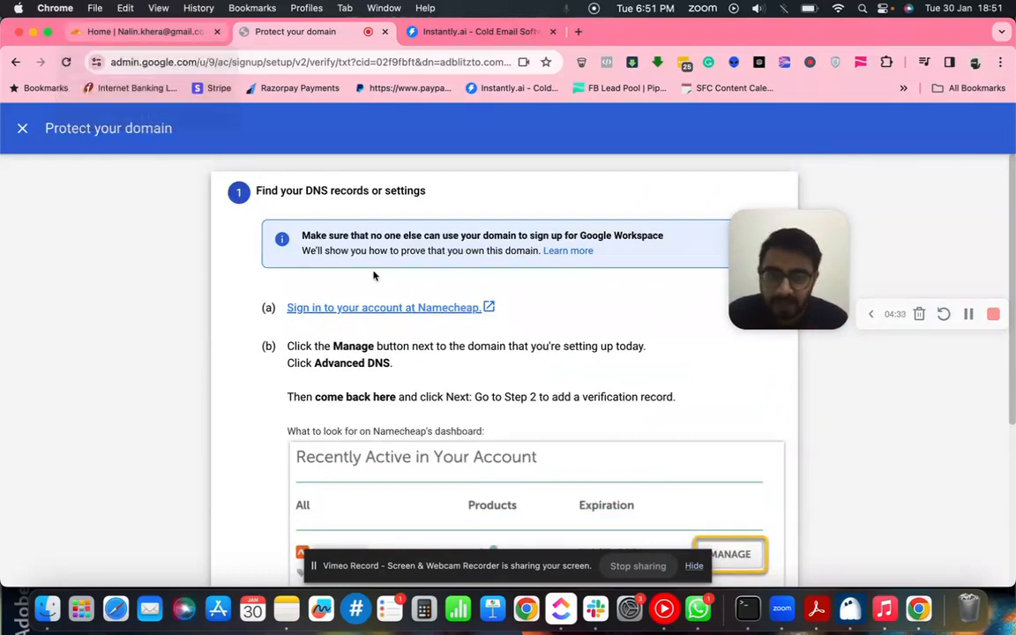
pyautogui.scroll(-5, 373, 277)
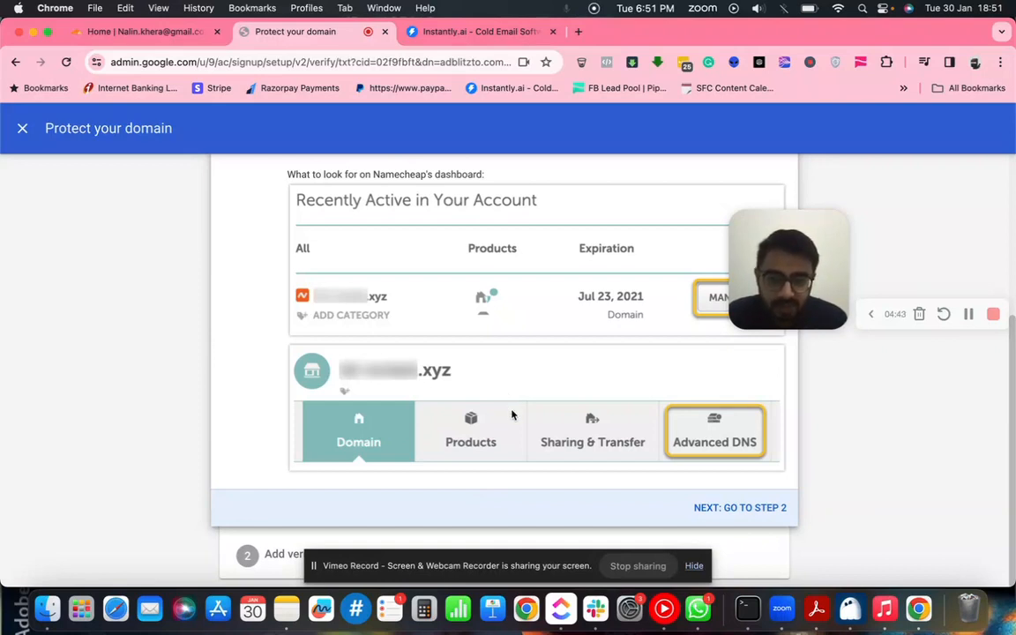
pyautogui.click(739, 508)
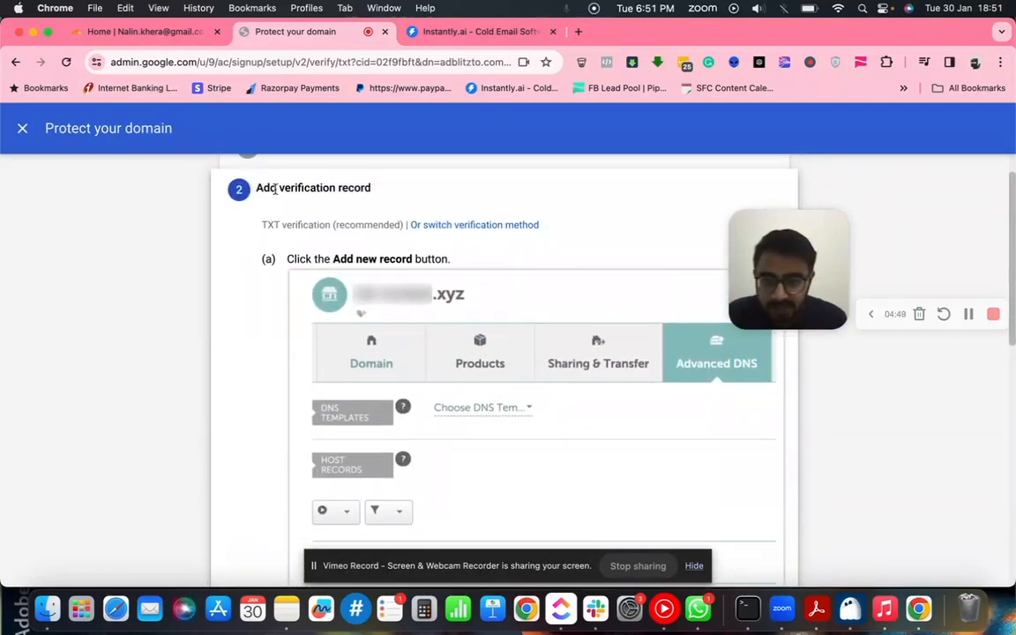
# - Read step 2's recommended TXT record verification instructions
pyautogui.moveTo(257, 188); pyautogui.dragTo(421, 193)
pyautogui.moveTo(261, 227); pyautogui.dragTo(344, 236)
pyautogui.scroll(-6, 486, 297)
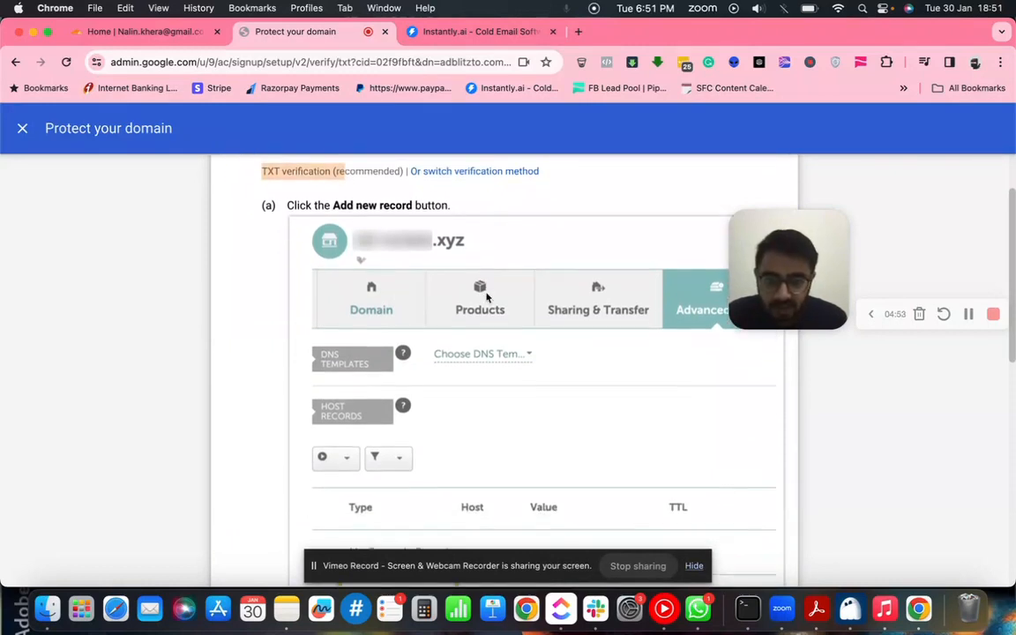
pyautogui.scroll(-4, 486, 297)
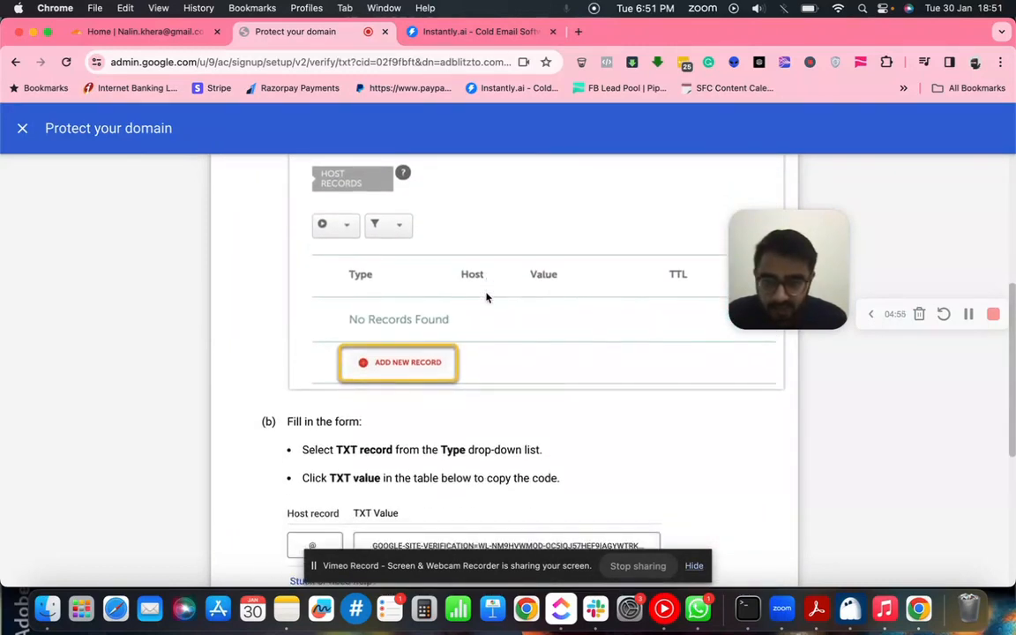
pyautogui.scroll(-2, 323, 315)
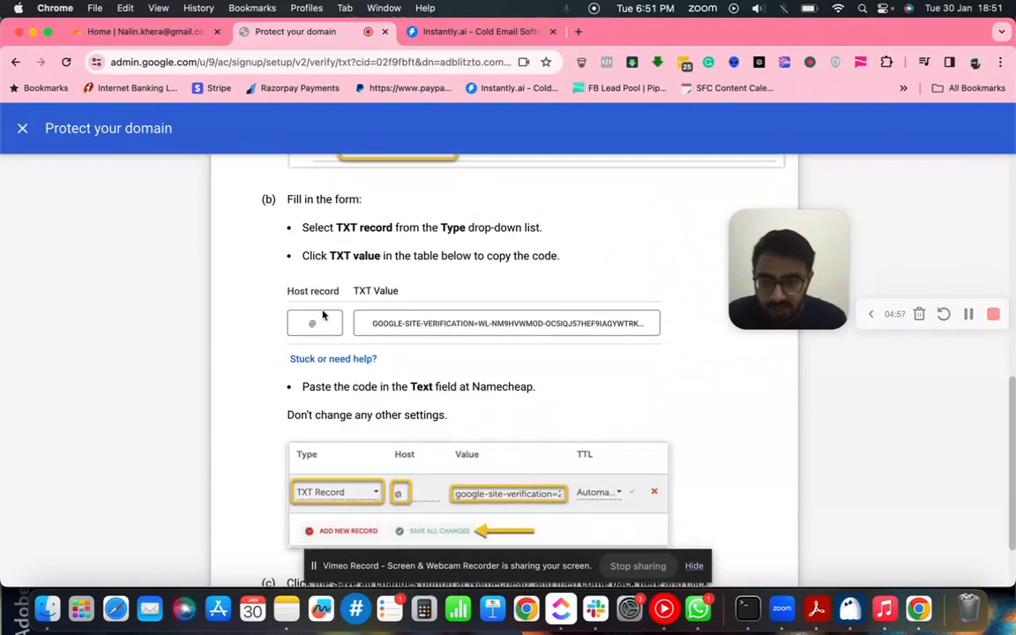
pyautogui.scroll(-3, 324, 306)
pyautogui.scroll(3, 324, 295)
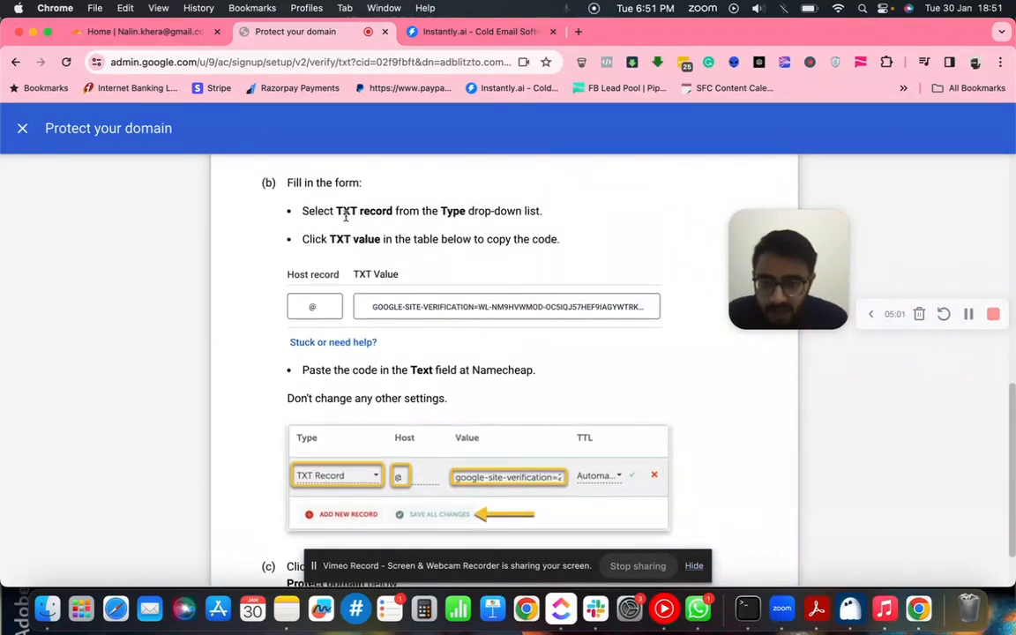
pyautogui.moveTo(336, 211); pyautogui.dragTo(393, 211)
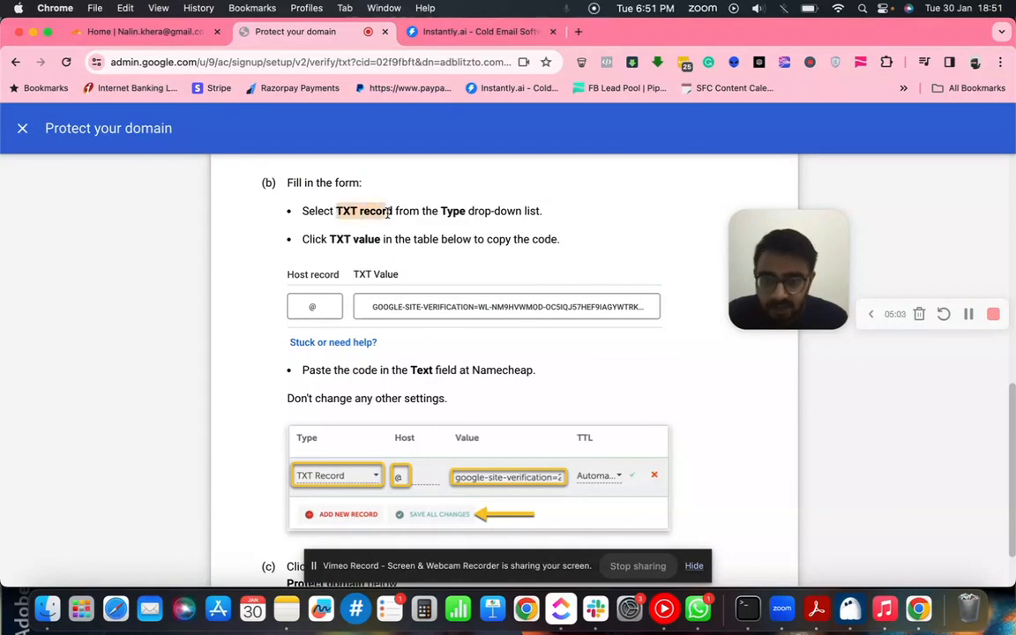
pyautogui.click(136, 34)
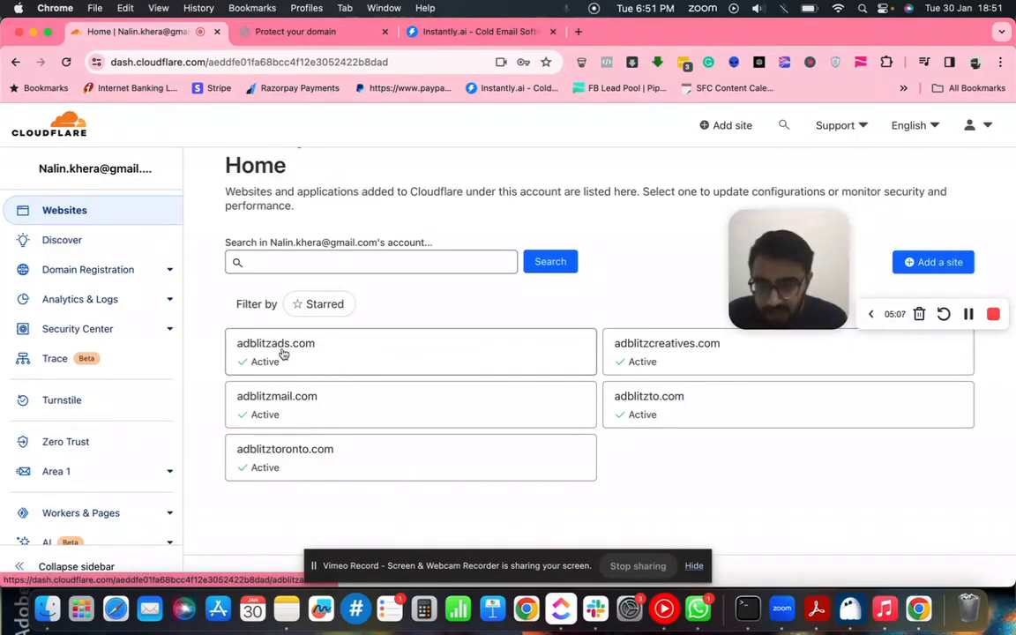
# - Open the adblitzads.com site in Cloudflare and go to its DNS records
pyautogui.click(316, 361)
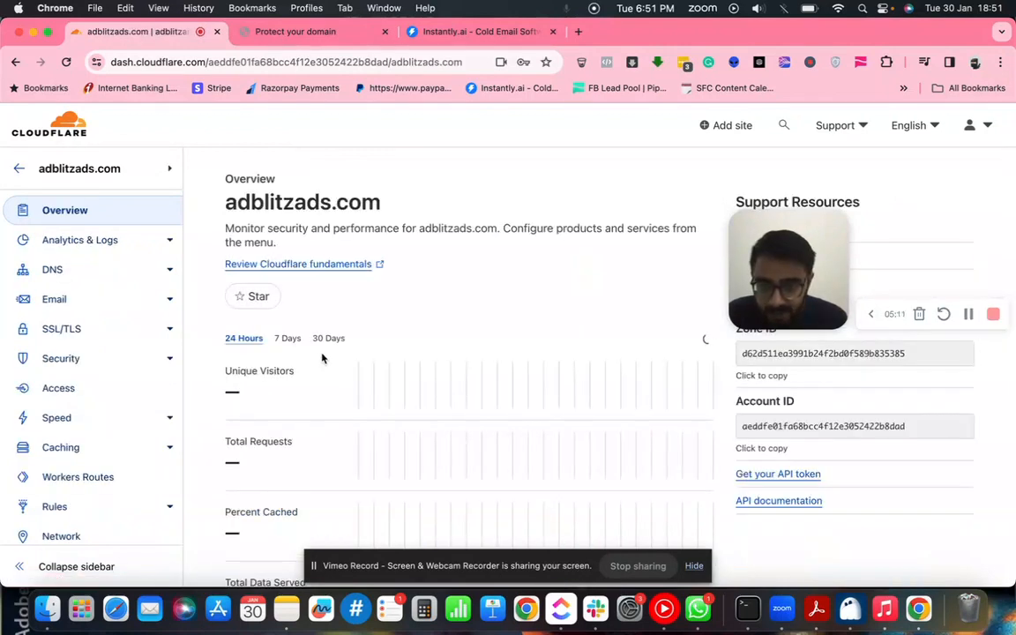
pyautogui.click(72, 274)
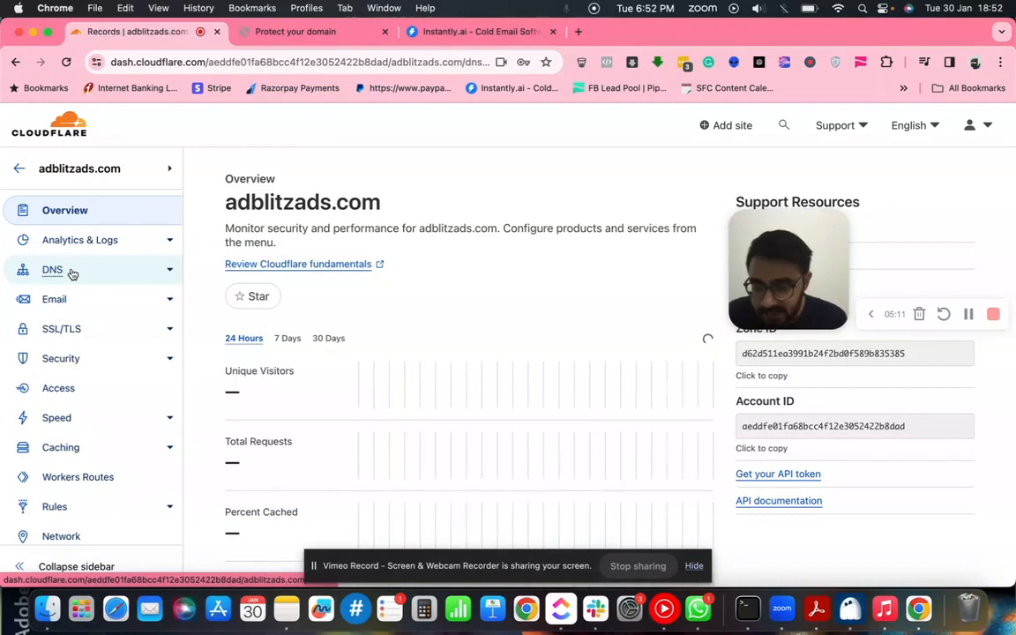
pyautogui.scroll(-5, 348, 373)
pyautogui.scroll(2, 346, 377)
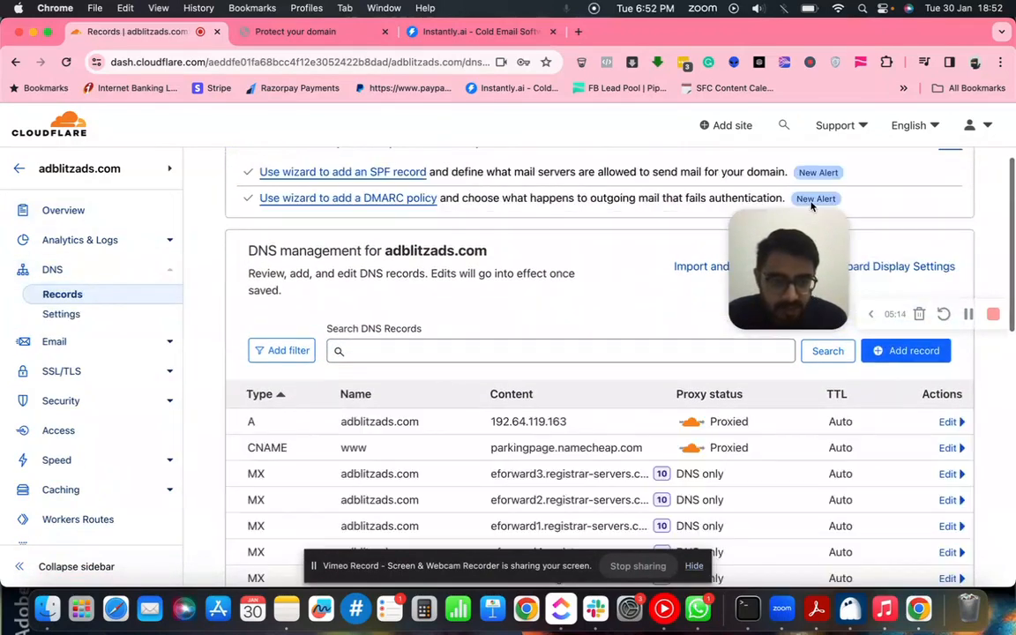
# - Start a new TXT DNS record for adblitzads.com with name @
pyautogui.click(905, 352)
pyautogui.scroll(-2, 397, 370)
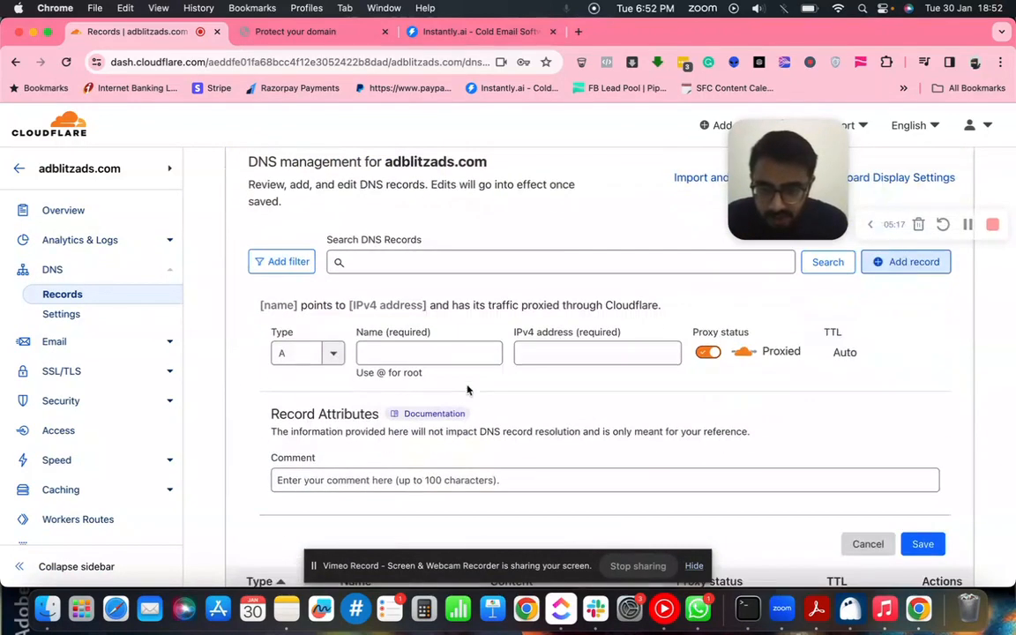
pyautogui.click(332, 356)
pyautogui.scroll(-3, 311, 419)
pyautogui.scroll(-5, 314, 429)
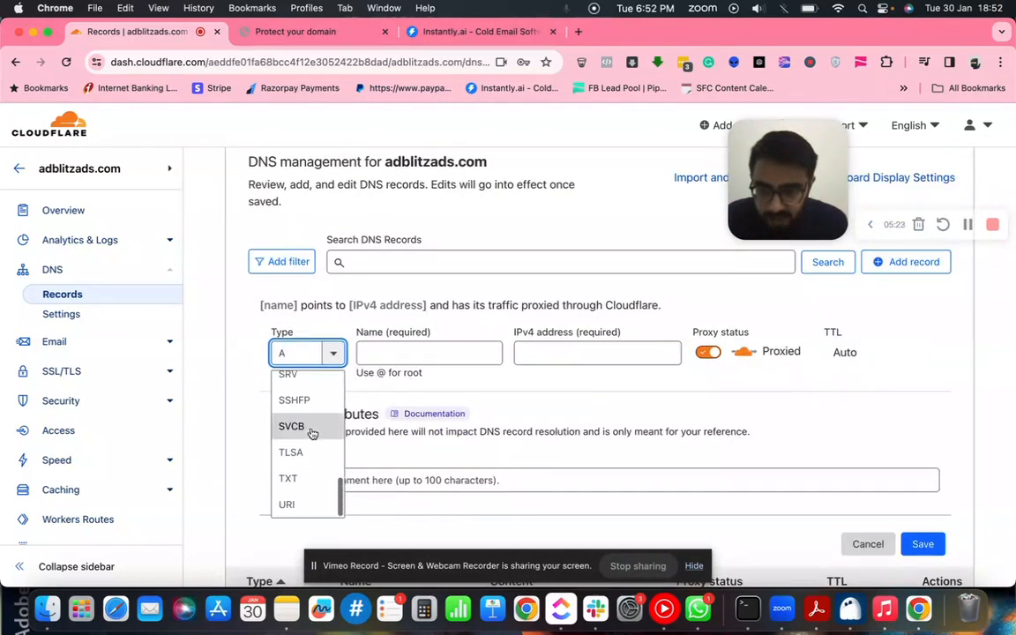
pyautogui.click(291, 478)
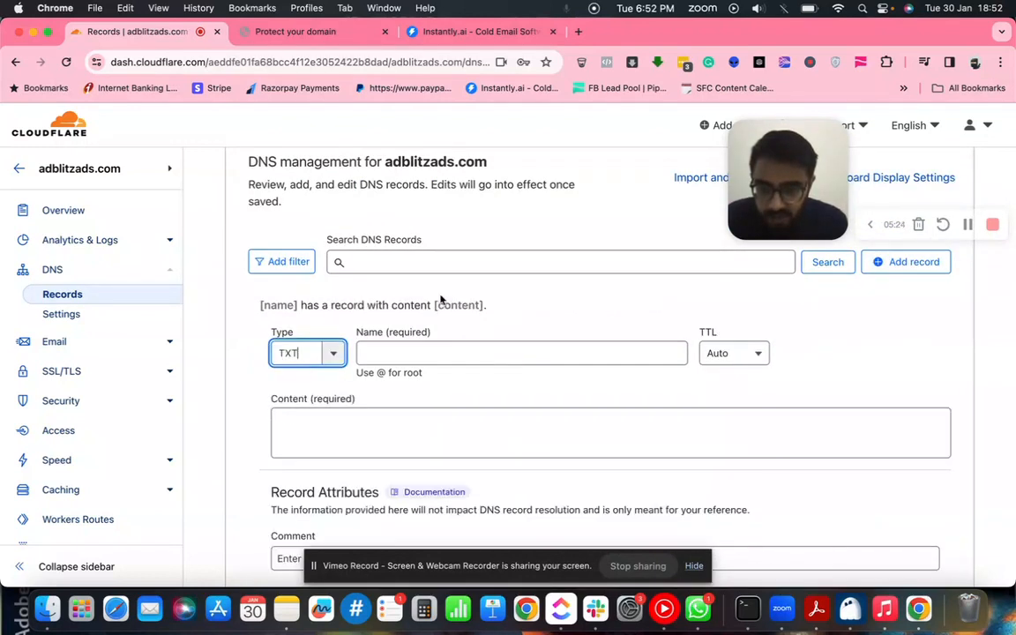
pyautogui.click(338, 36)
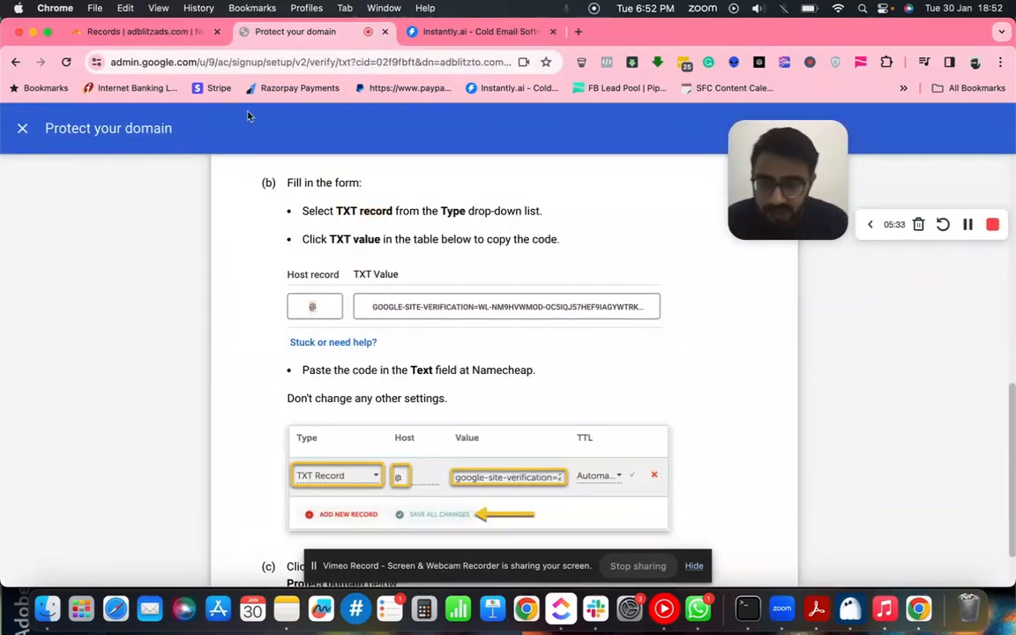
pyautogui.click(138, 33)
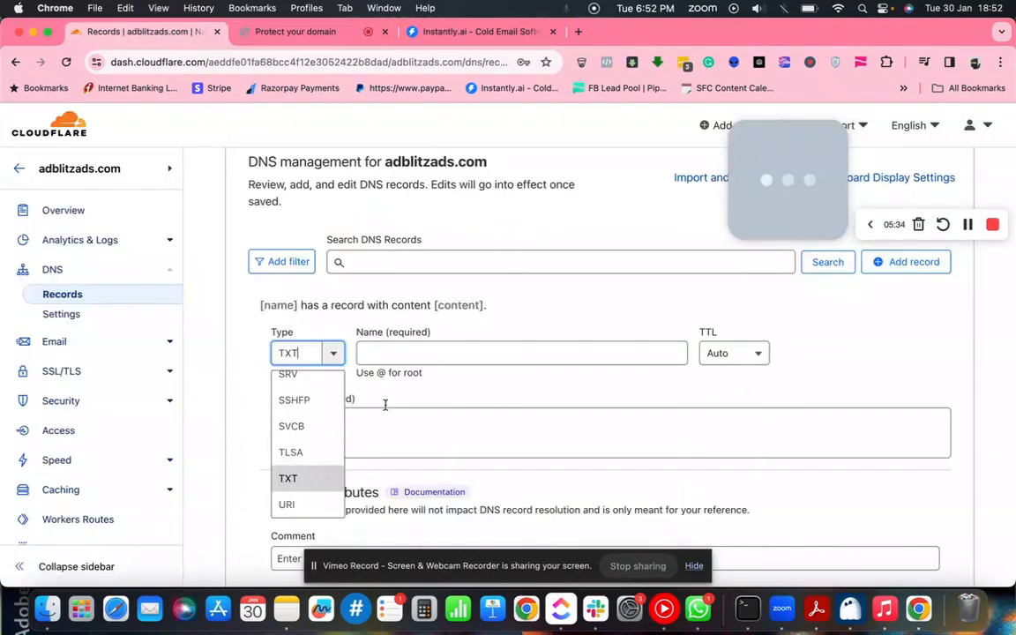
pyautogui.click(426, 365)
pyautogui.click(427, 354)
pyautogui.write('@')
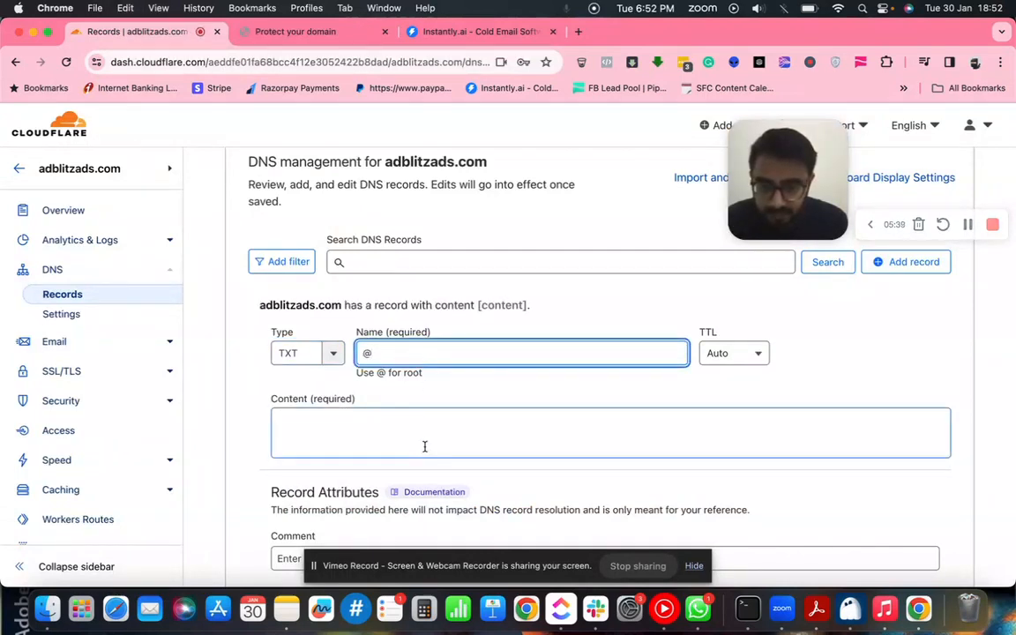
# - Copy Google's TXT verification value into the record's Content and save it
pyautogui.click(295, 32)
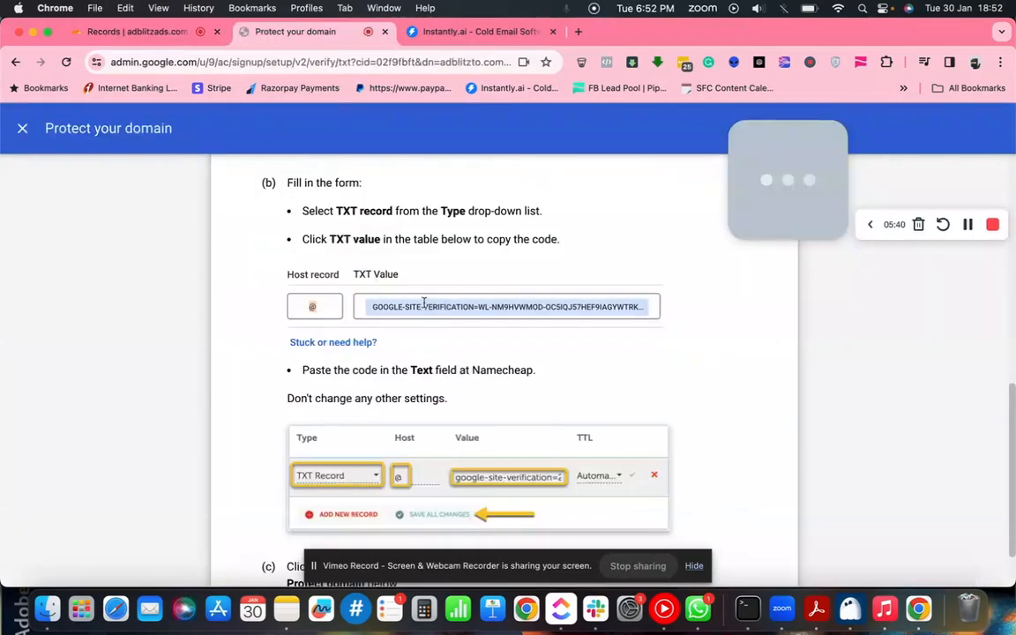
pyautogui.click(424, 305)
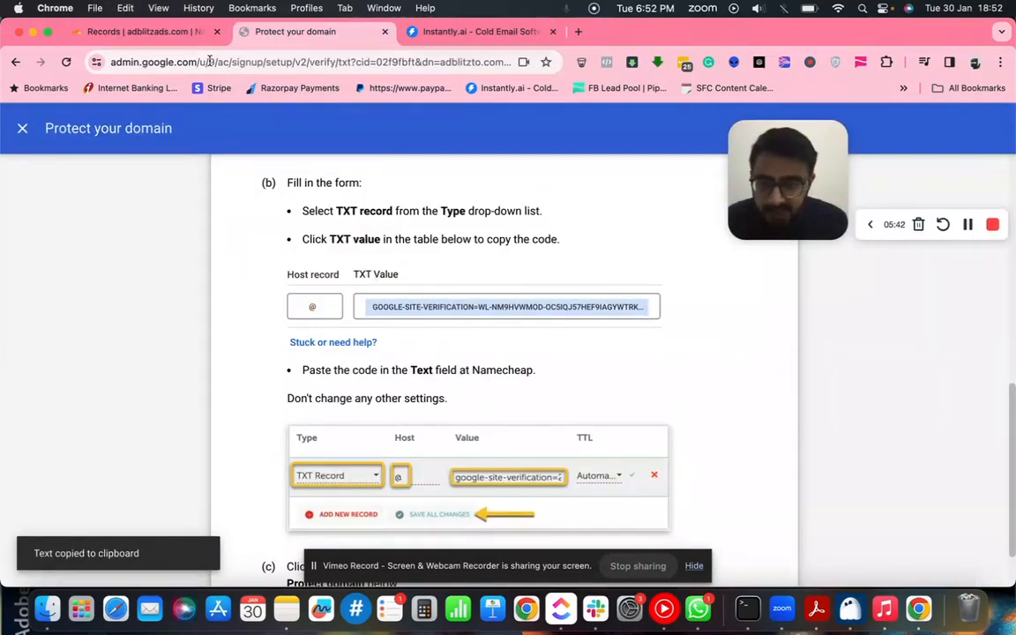
pyautogui.click(166, 33)
pyautogui.click(427, 436)
pyautogui.press('super+v')
pyautogui.scroll(-2, 427, 439)
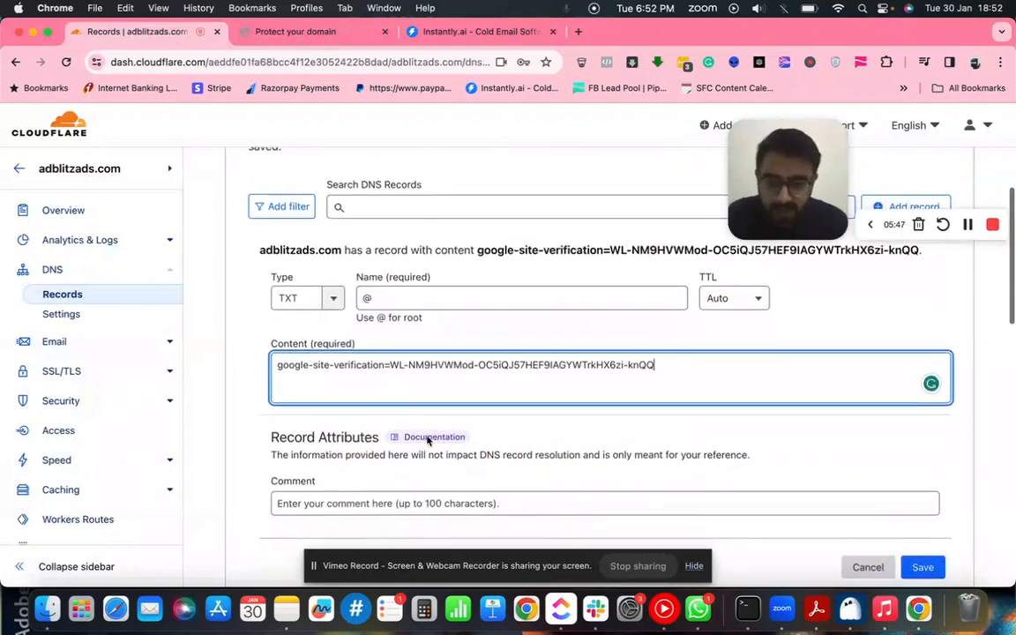
pyautogui.scroll(-1, 655, 485)
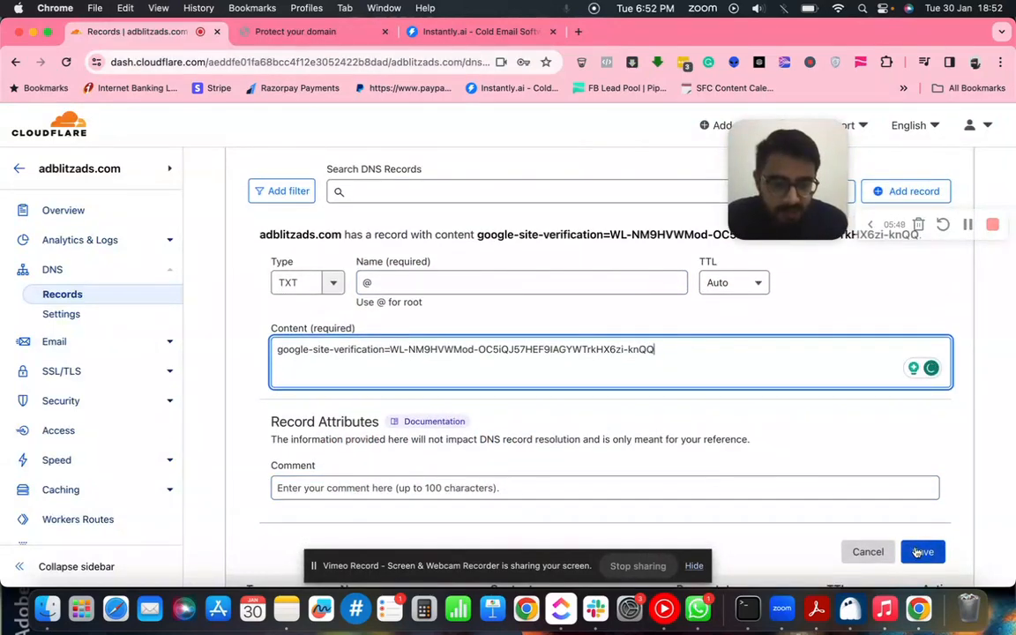
pyautogui.click(920, 552)
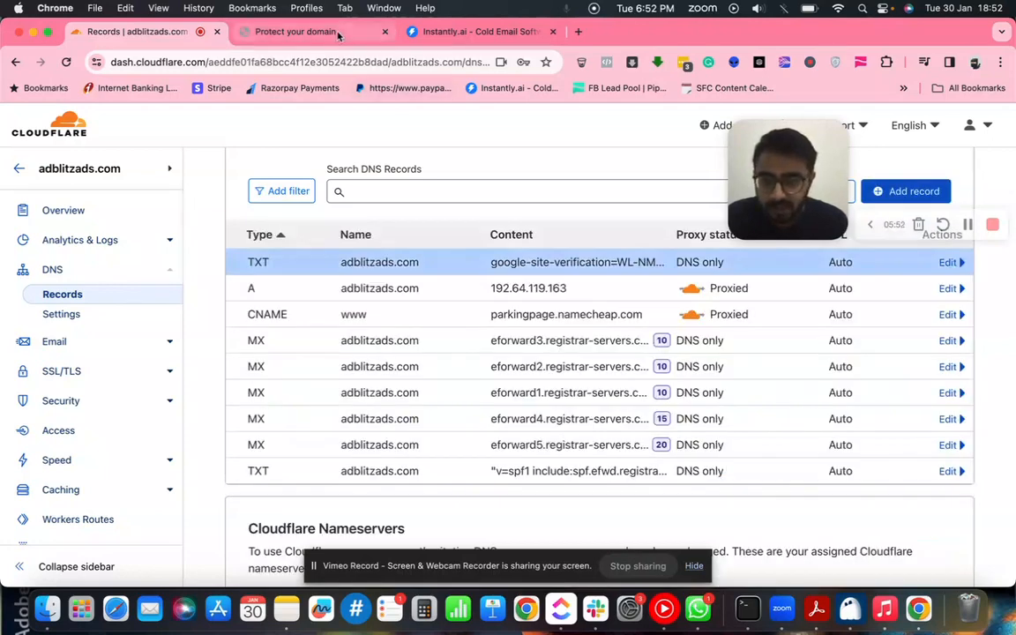
pyautogui.click(295, 31)
pyautogui.scroll(-2, 514, 387)
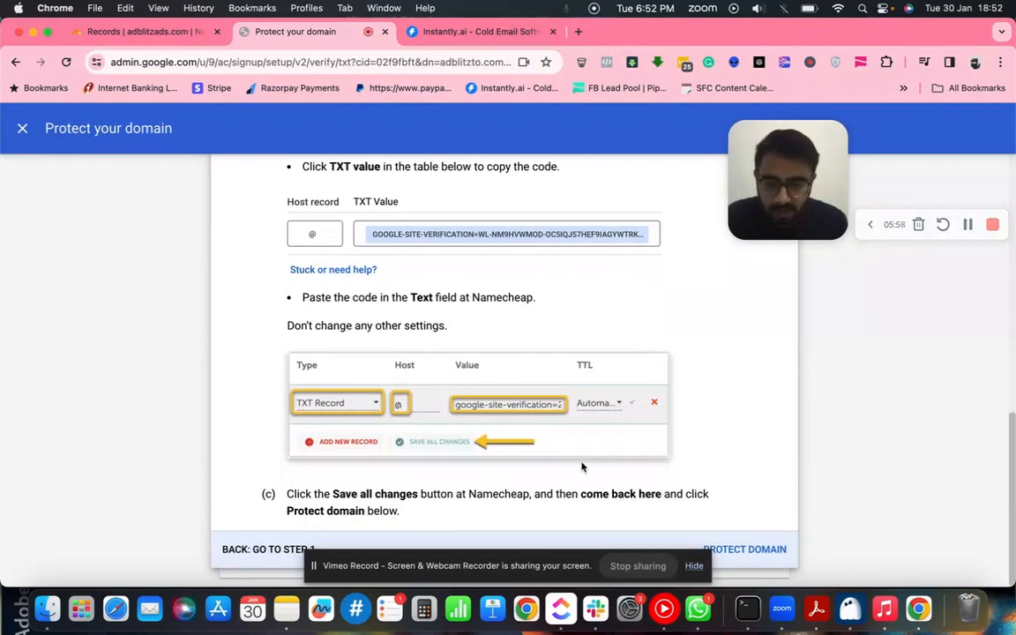
pyautogui.moveTo(496, 563); pyautogui.dragTo(334, 561)
pyautogui.scroll(2, 730, 550)
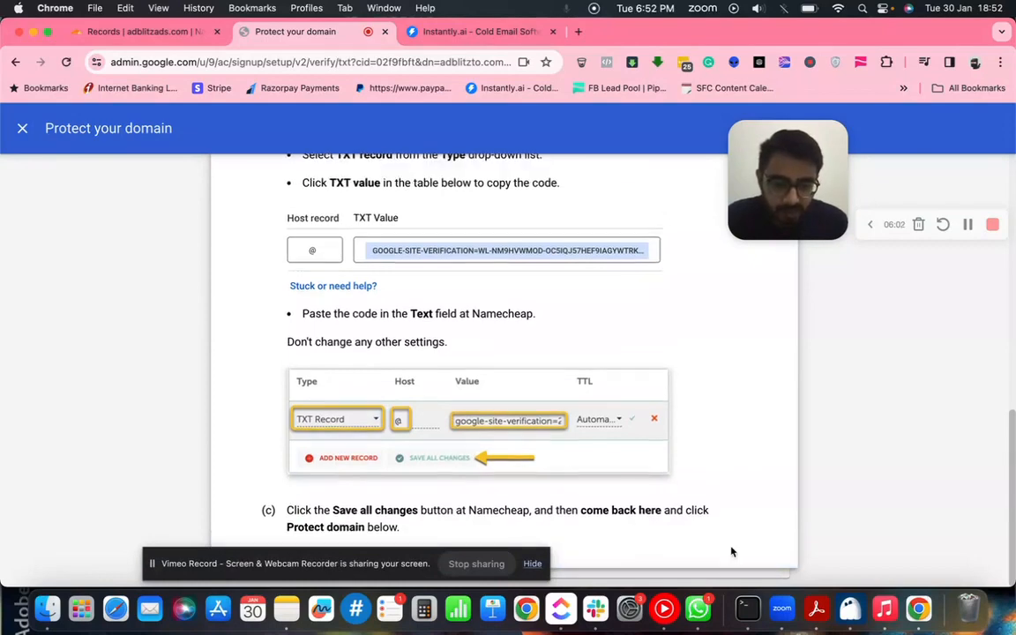
pyautogui.scroll(-1, 635, 447)
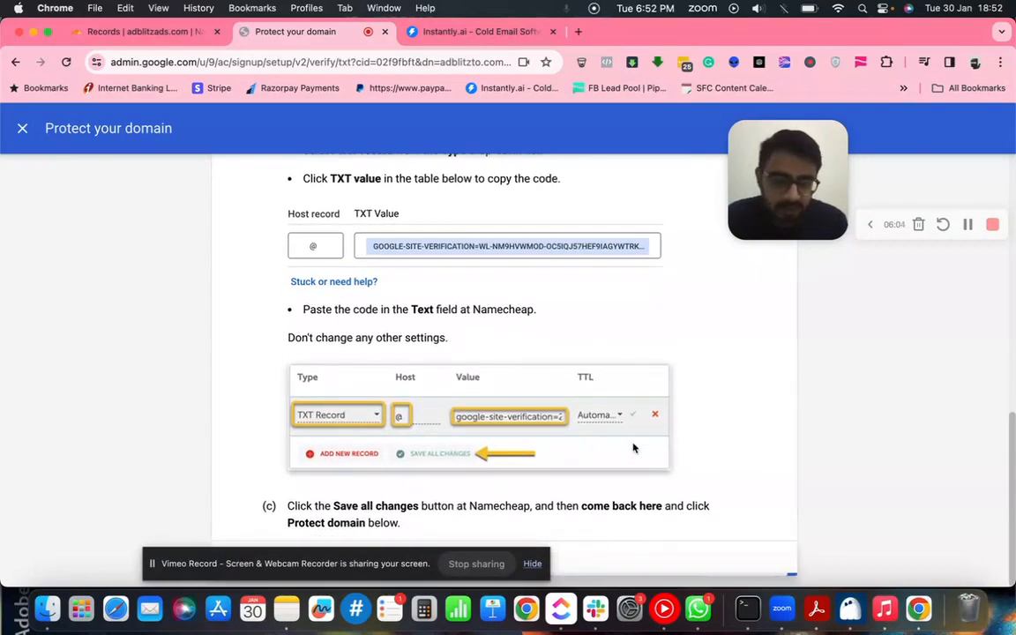
pyautogui.scroll(8, 633, 448)
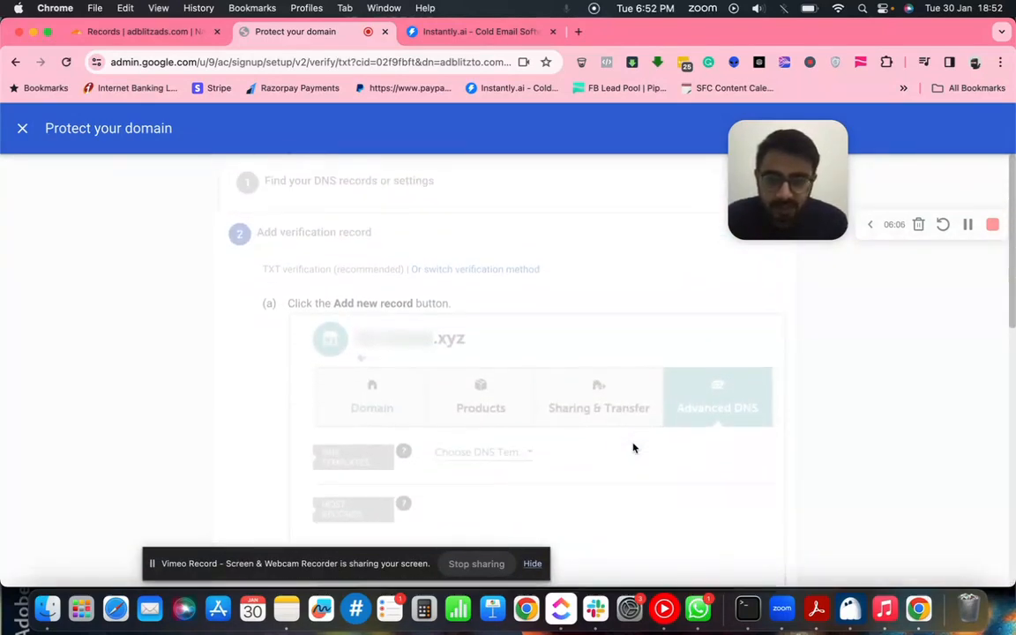
pyautogui.scroll(-8, 633, 448)
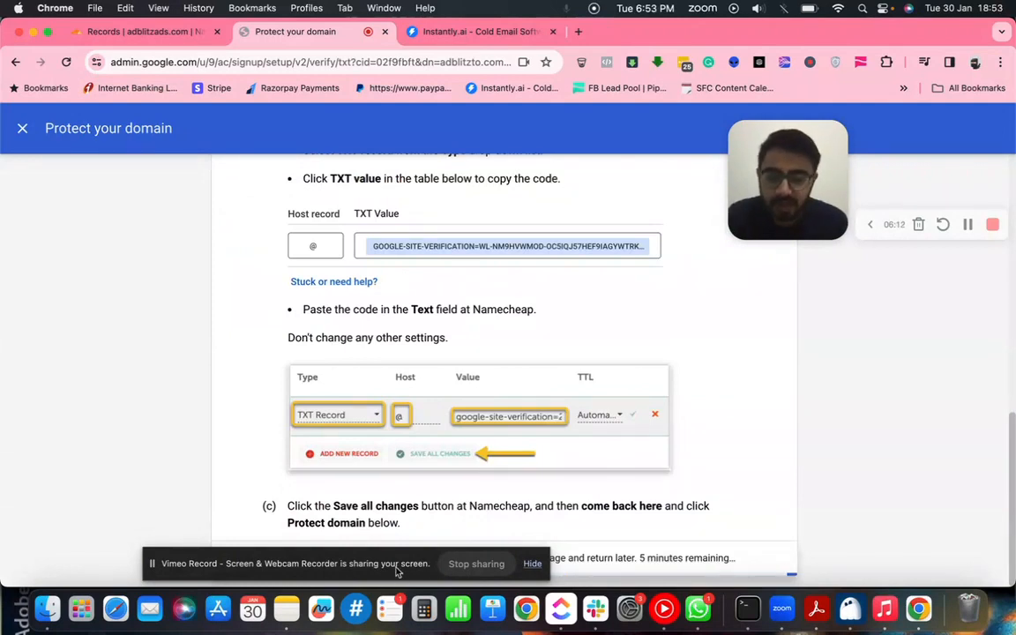
pyautogui.moveTo(399, 567); pyautogui.dragTo(402, 401)
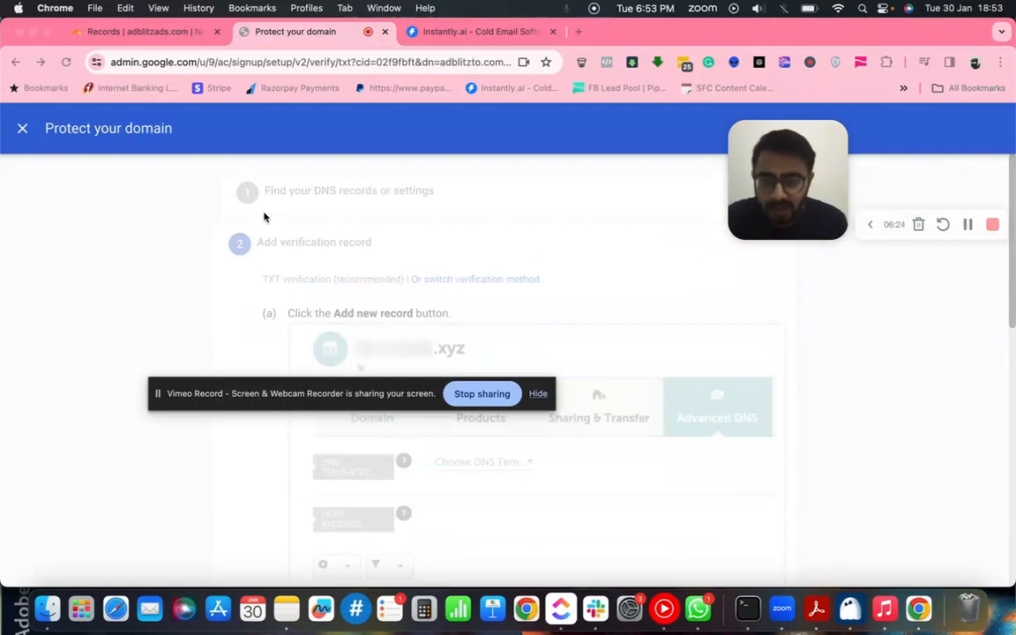
pyautogui.moveTo(320, 402); pyautogui.dragTo(474, 558)
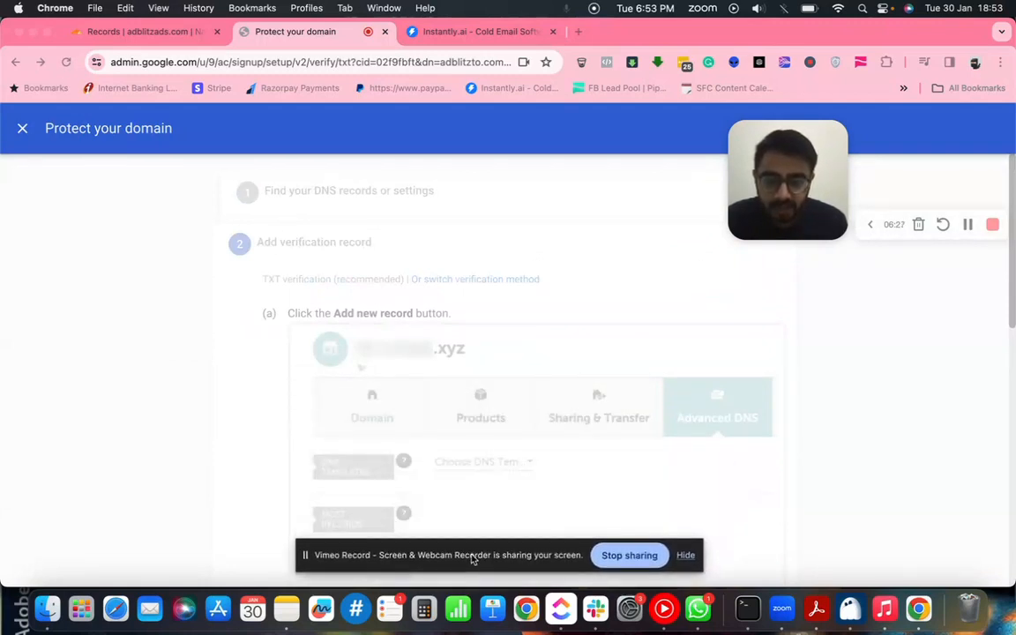
# - Close the verified adblitzads.com page, open a new Add a domain form, and return Cloudflare to its sites list
pyautogui.click(22, 130)
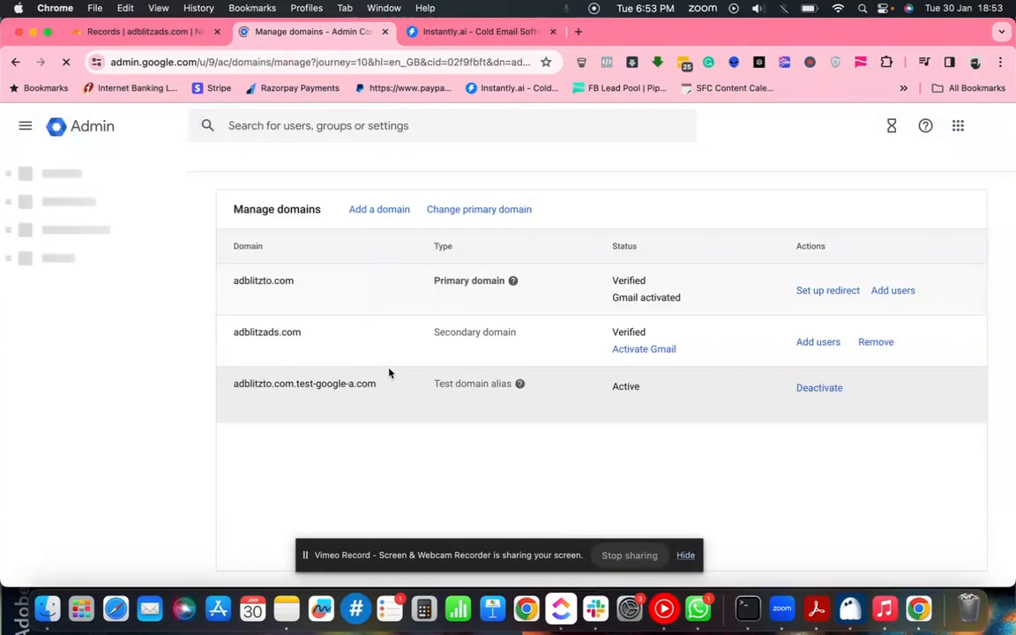
pyautogui.click(381, 211)
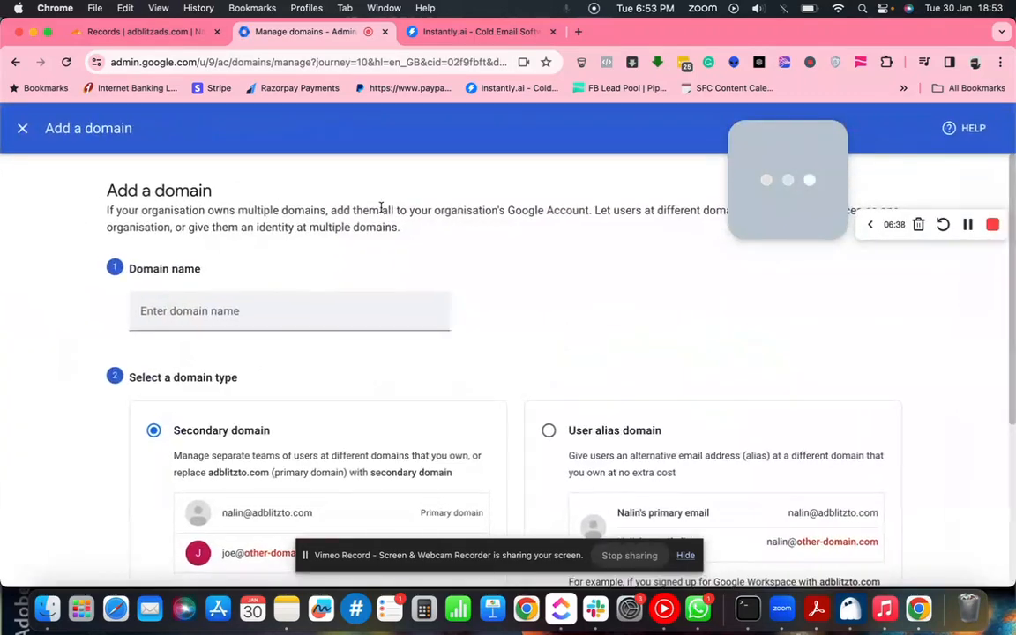
pyautogui.click(146, 32)
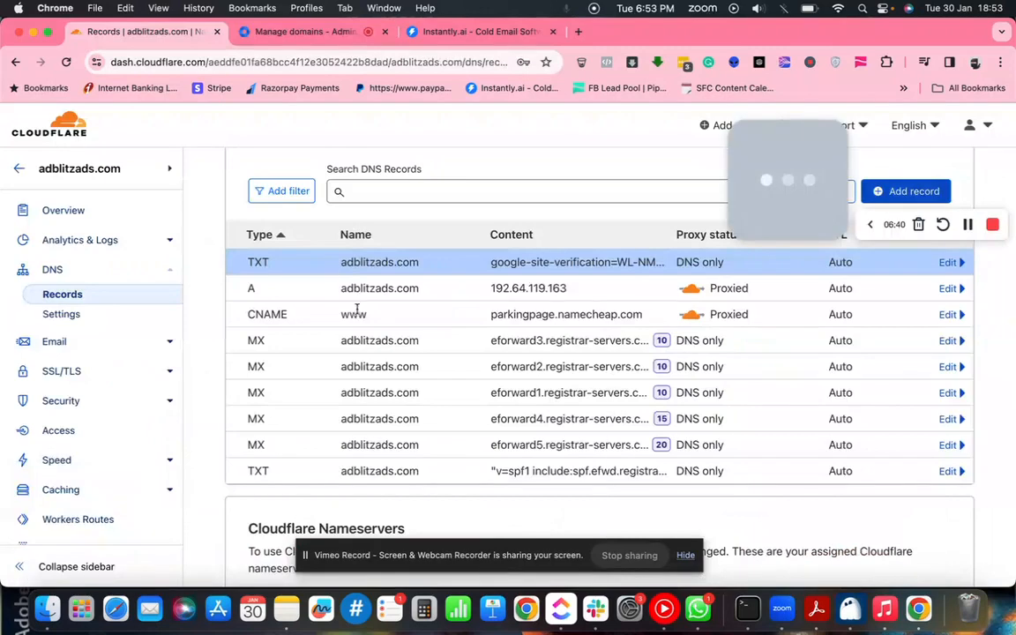
pyautogui.scroll(3, 350, 291)
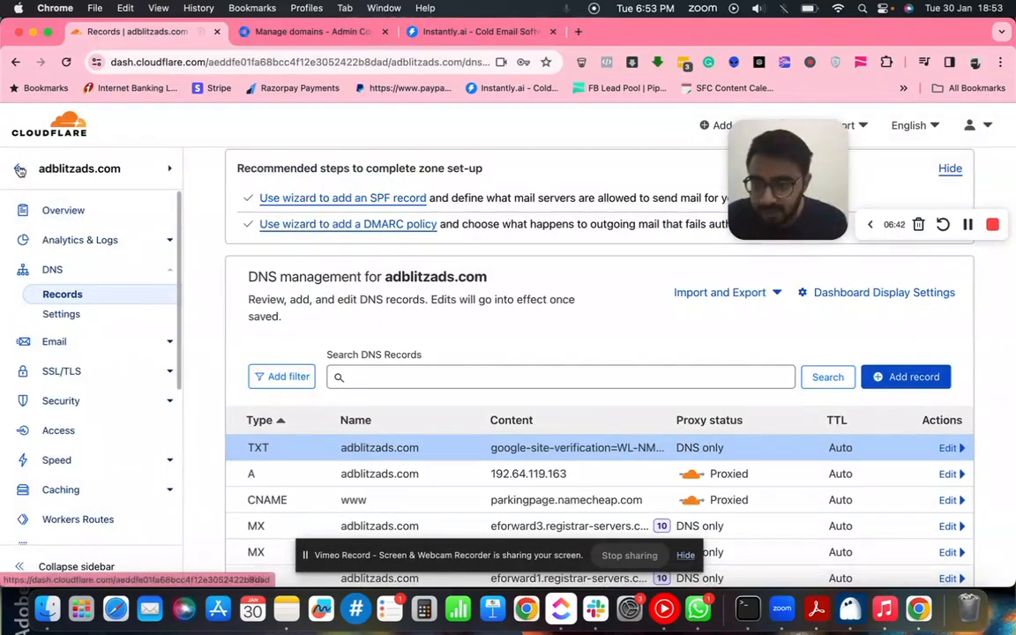
pyautogui.click(18, 169)
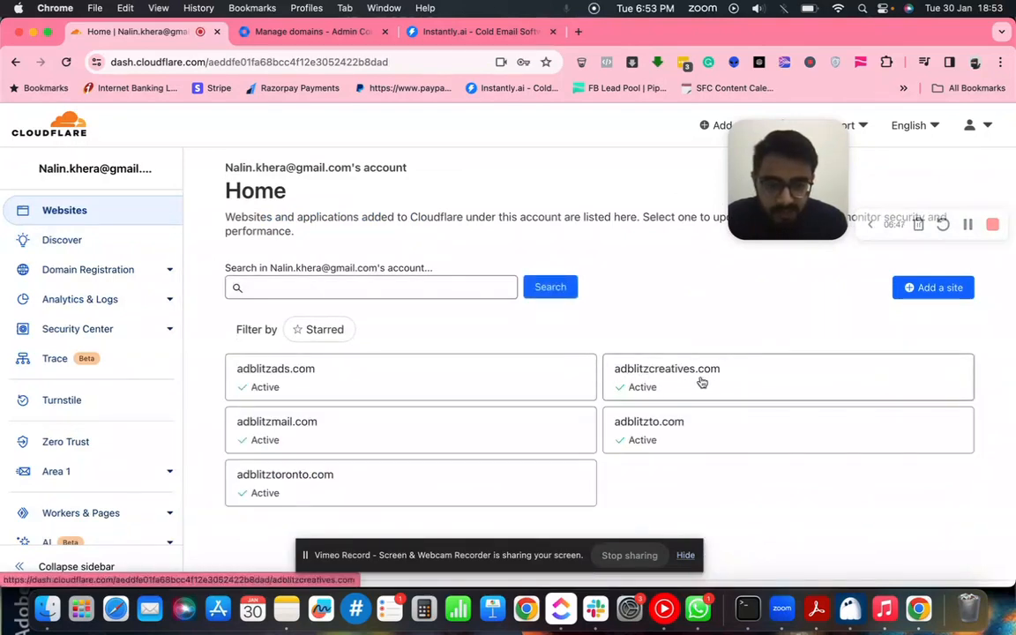
pyautogui.click(274, 311)
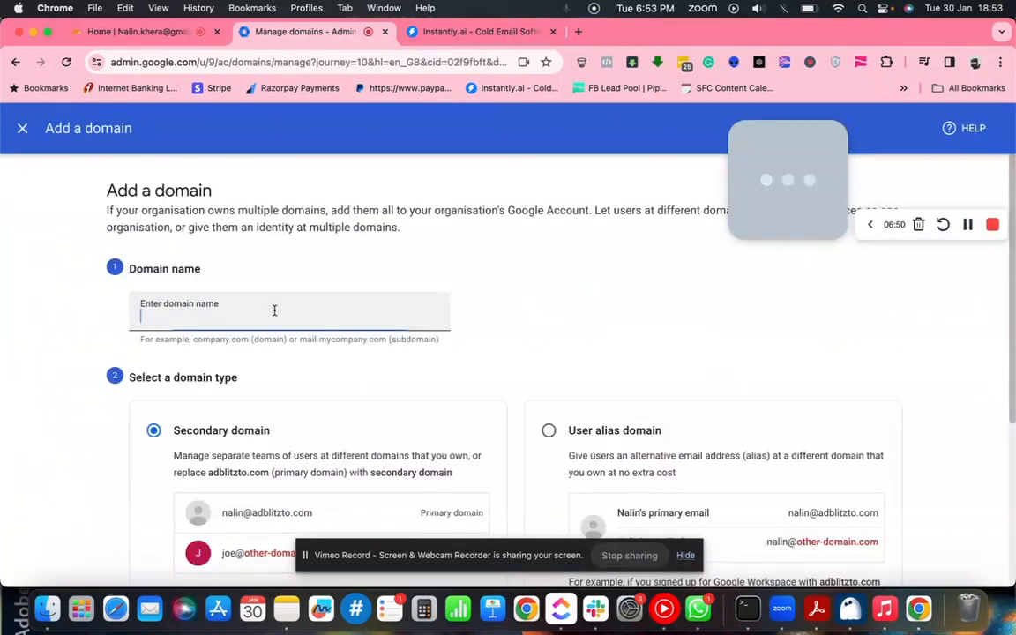
# - Add adblitzcreatives.com as a Secondary domain and scroll to its TXT verification value
pyautogui.write('adbl')
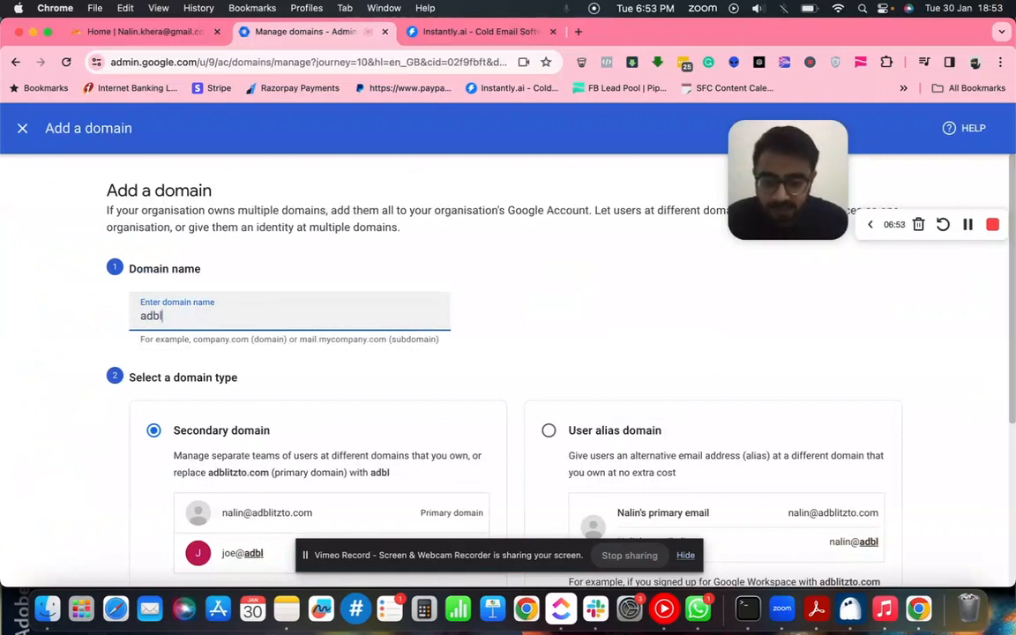
pyautogui.write('itzcreatives.com')
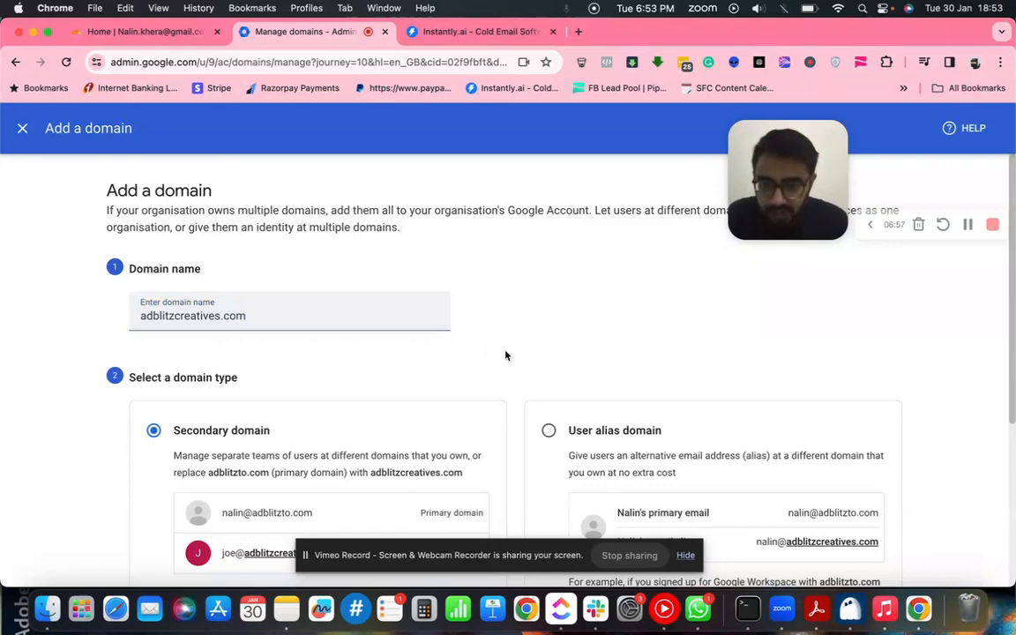
pyautogui.scroll(-5, 507, 355)
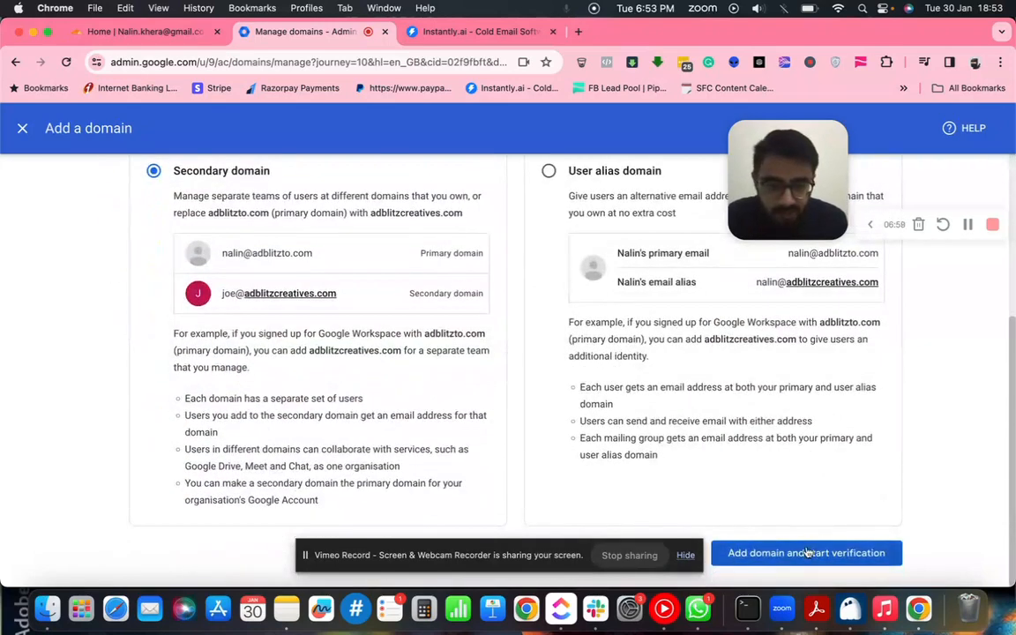
pyautogui.click(806, 553)
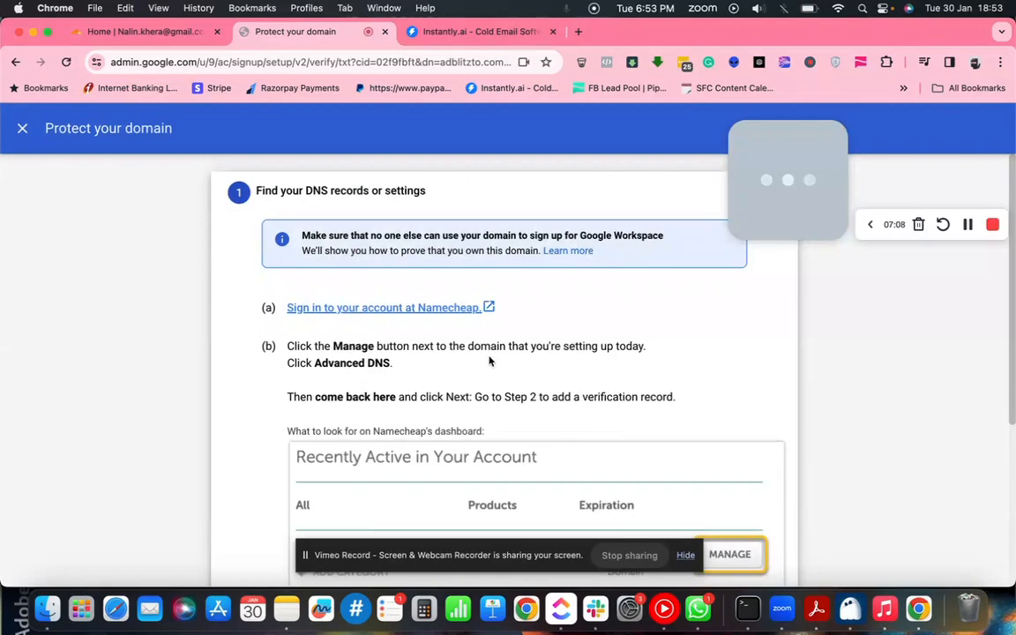
pyautogui.scroll(-5, 542, 416)
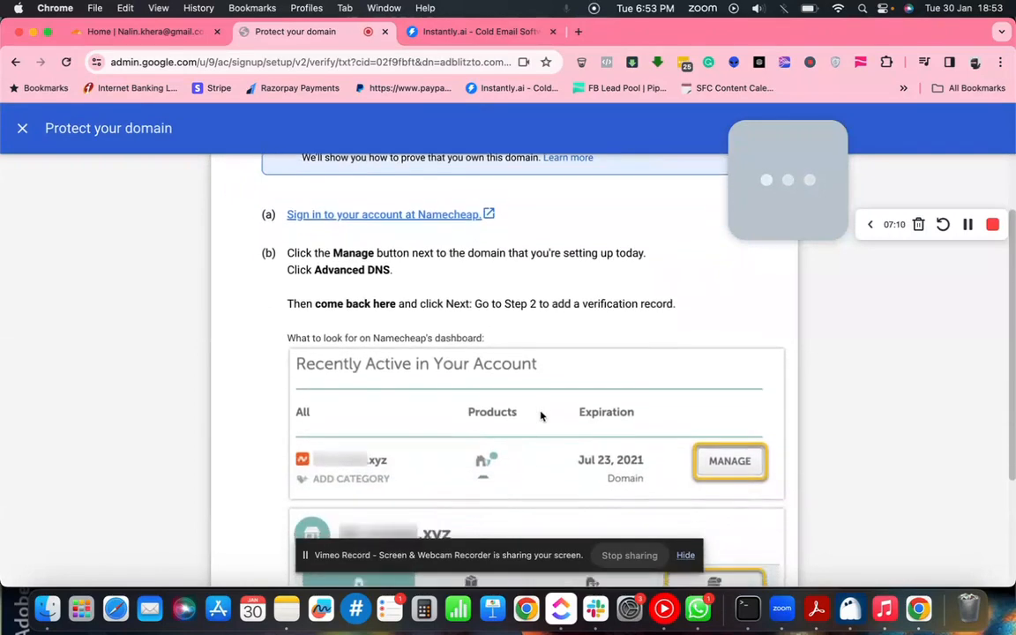
pyautogui.scroll(-5, 732, 507)
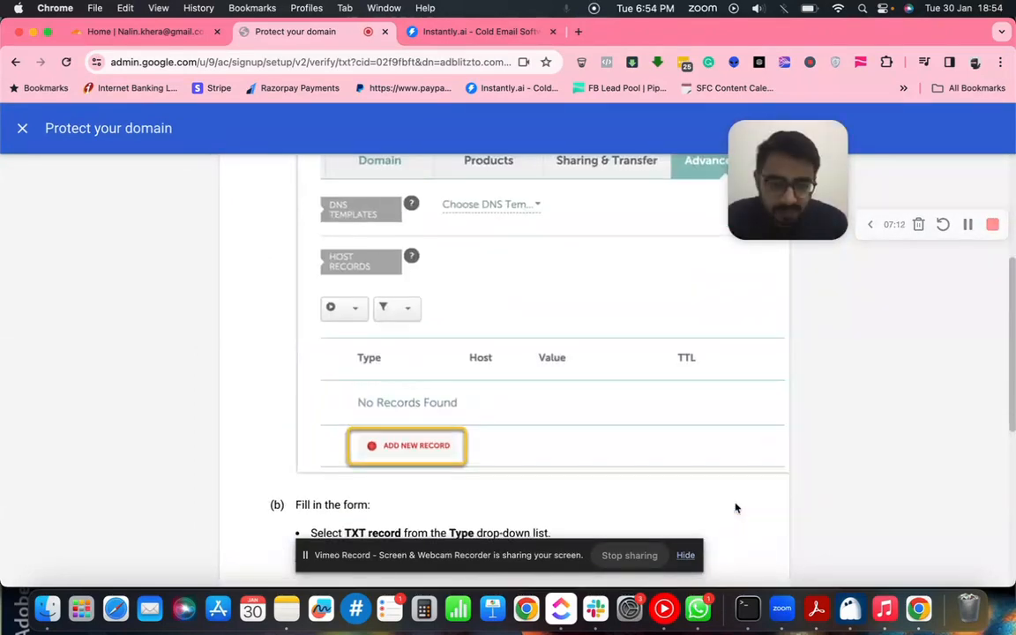
pyautogui.scroll(-6, 580, 409)
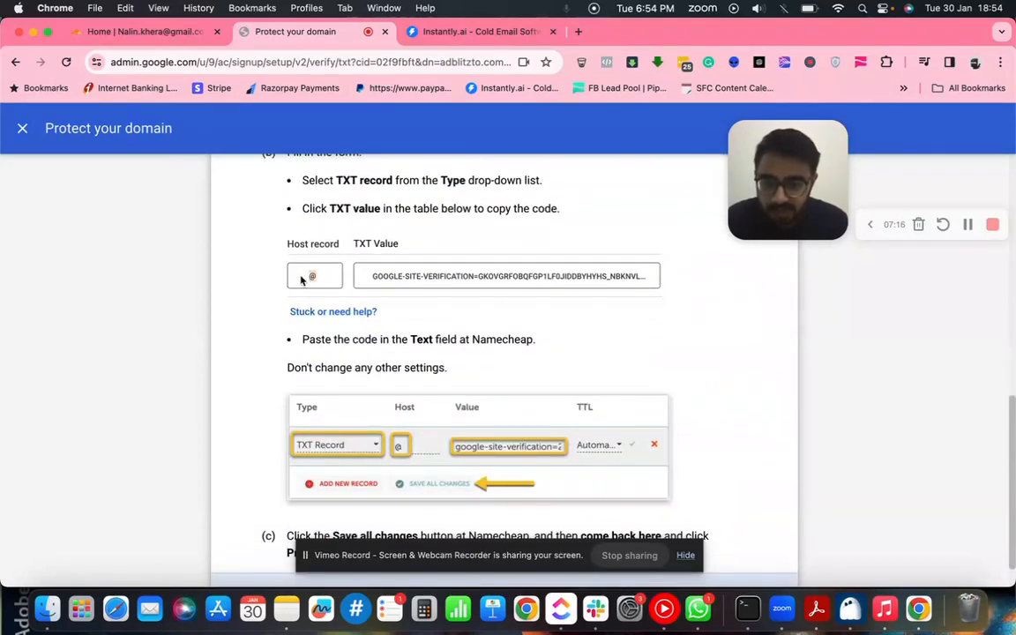
pyautogui.click(181, 35)
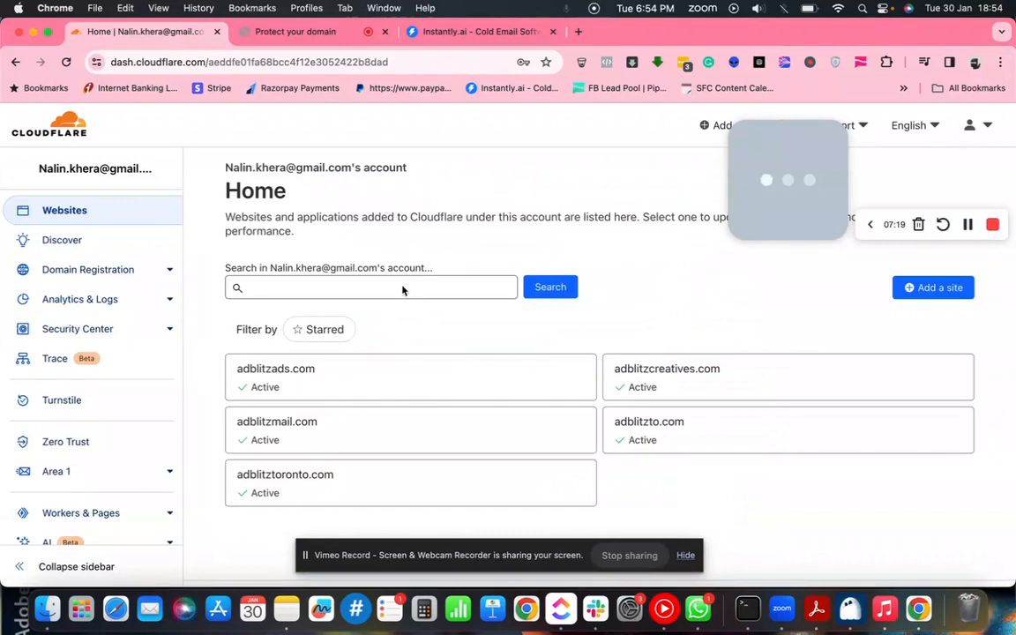
# - Open the DNS records for adblitzcreatives.com in Cloudflare
pyautogui.click(663, 371)
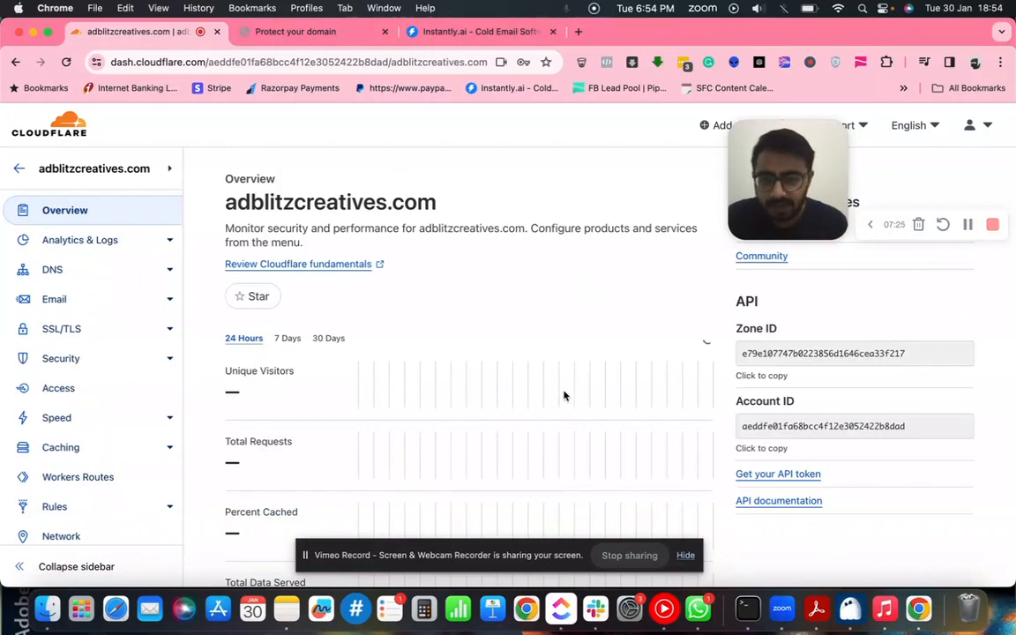
pyautogui.click(100, 279)
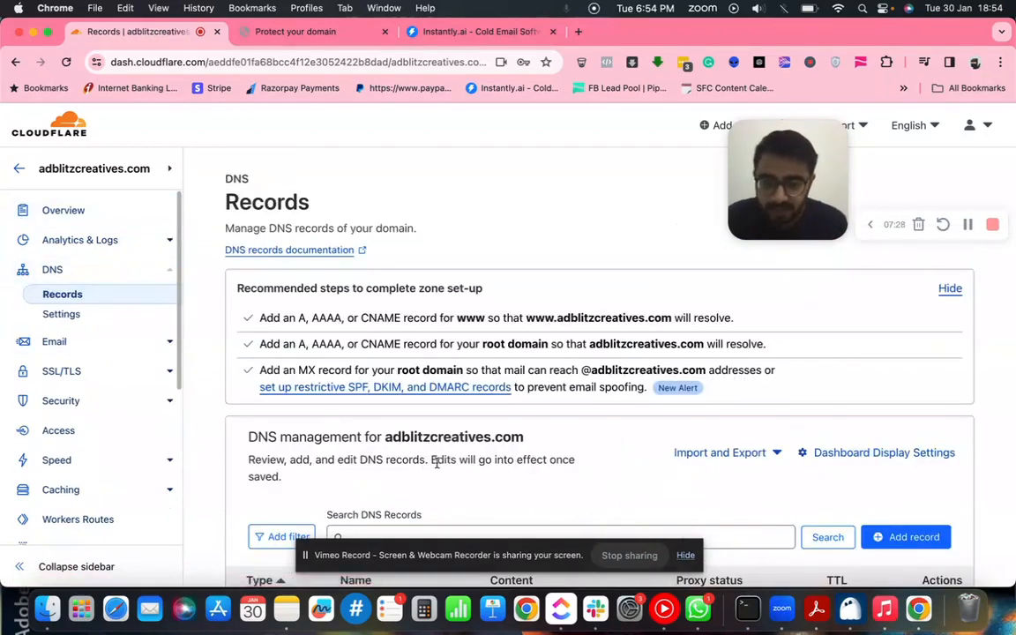
pyautogui.scroll(-5, 436, 460)
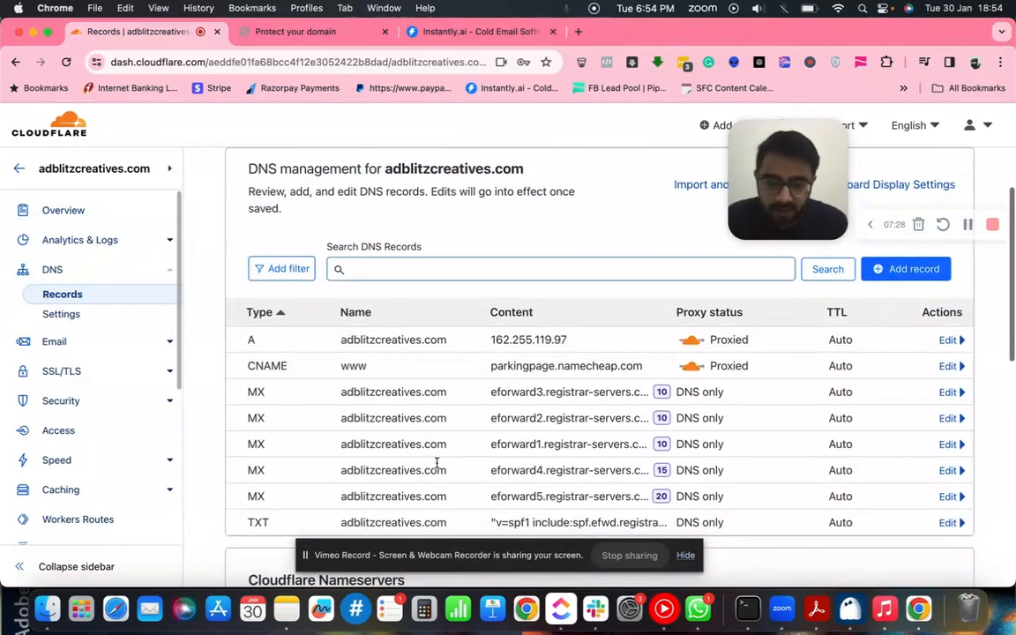
pyautogui.scroll(2, 435, 460)
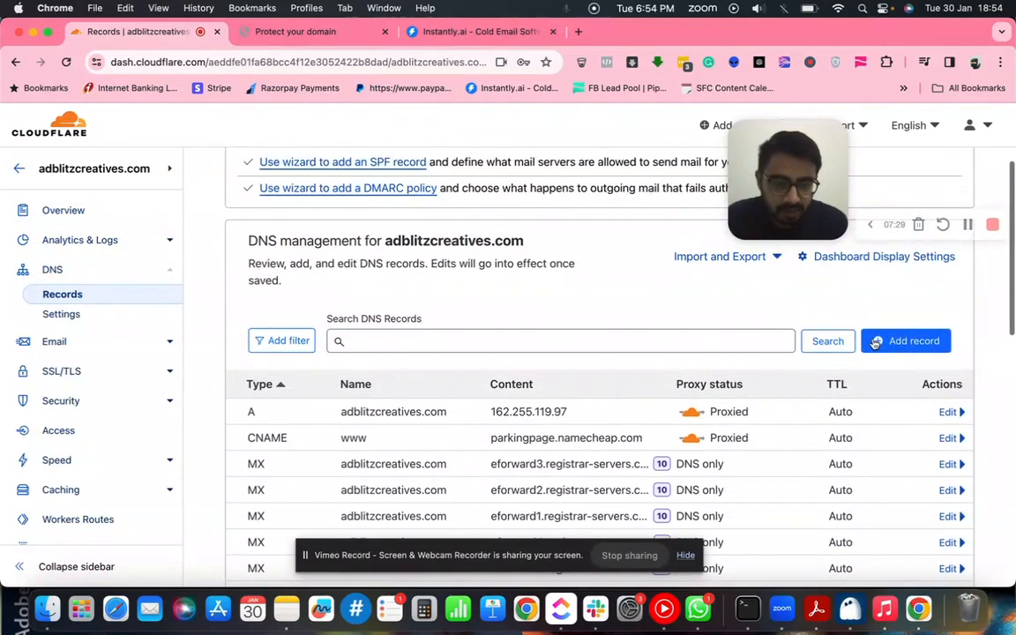
# - Start a new TXT record for adblitzcreatives.com with name @
pyautogui.click(906, 341)
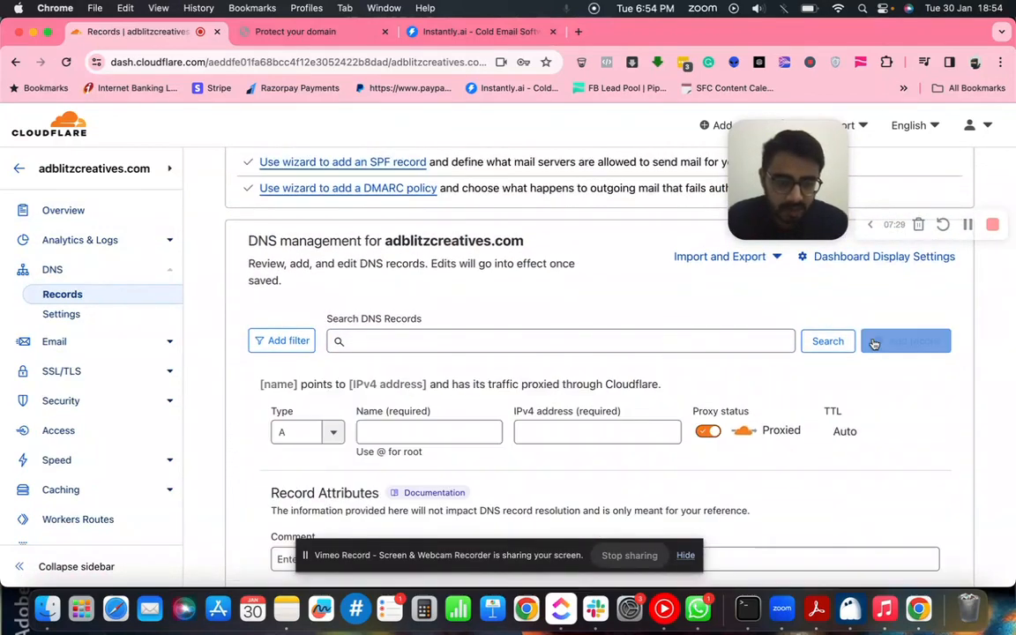
pyautogui.click(303, 431)
pyautogui.write('tx')
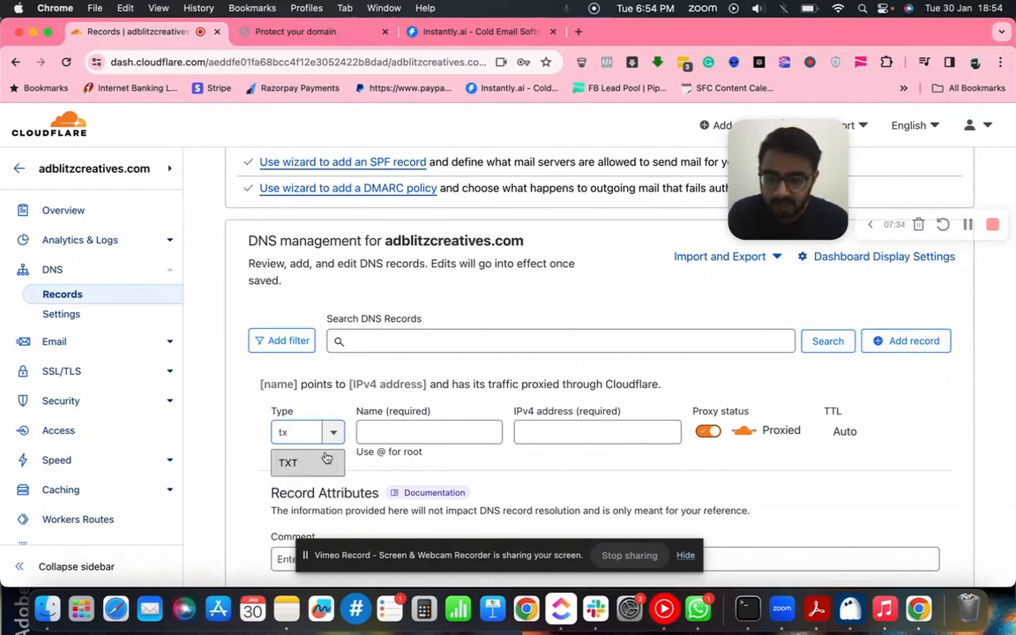
pyautogui.click(327, 458)
pyautogui.click(394, 426)
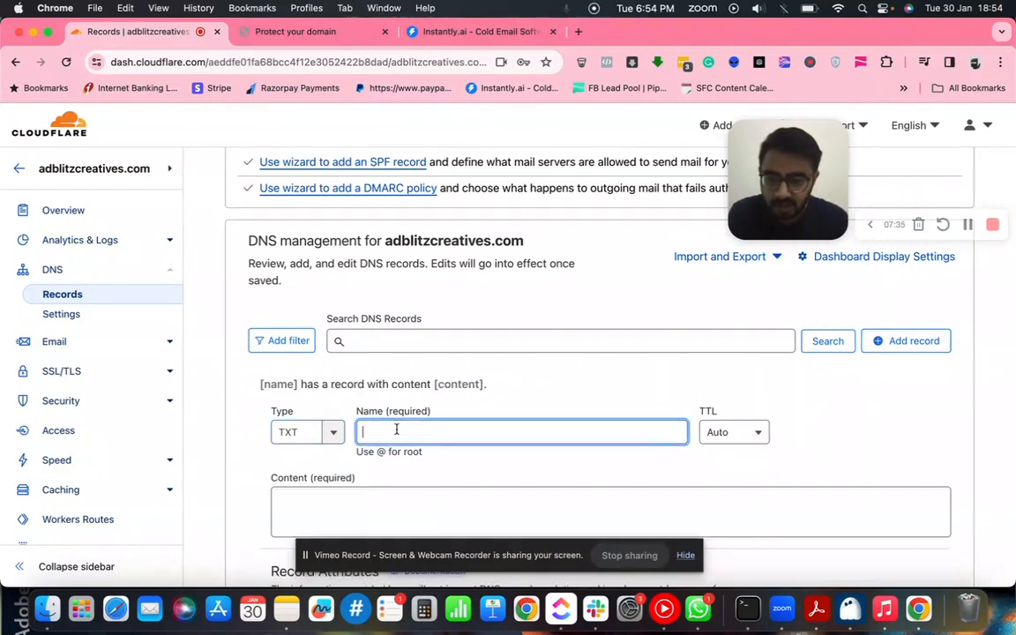
pyautogui.write('@')
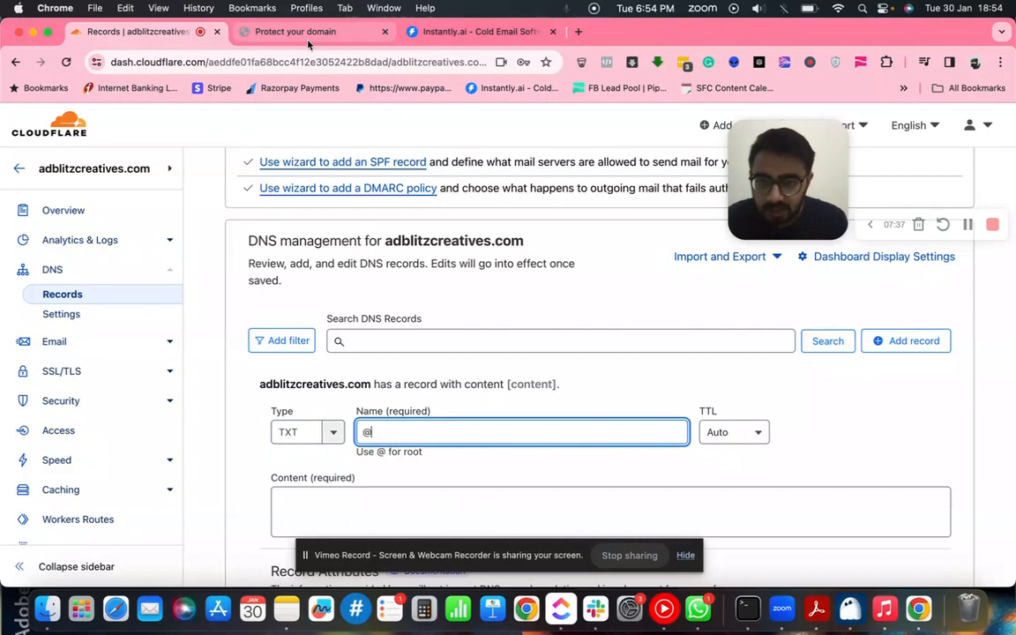
# - Paste Google's TXT verification code as the record content, save it, and return to Google's page
pyautogui.click(277, 33)
pyautogui.click(485, 275)
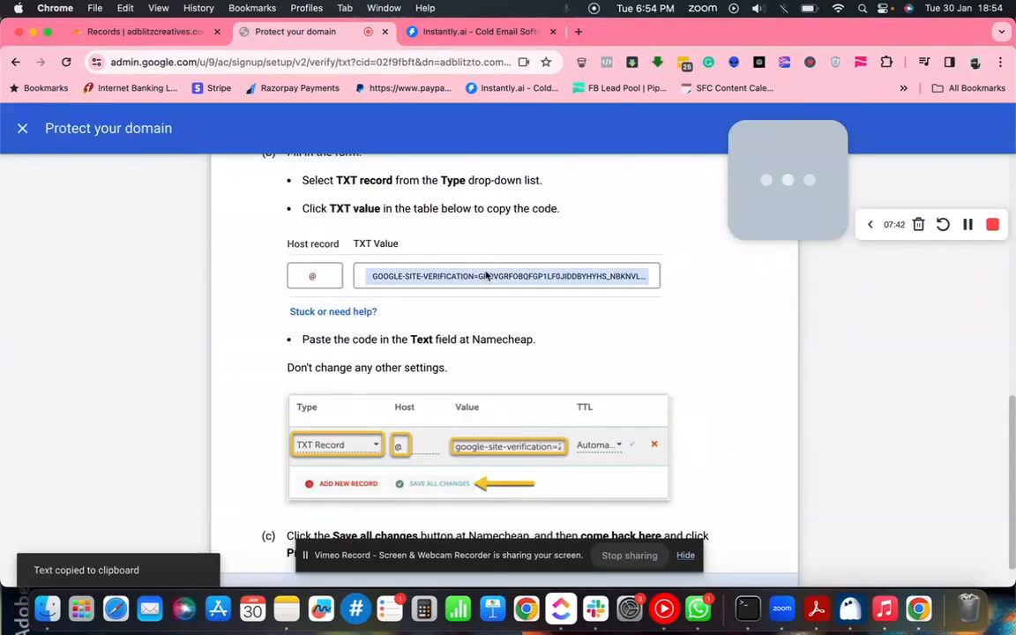
pyautogui.click(157, 35)
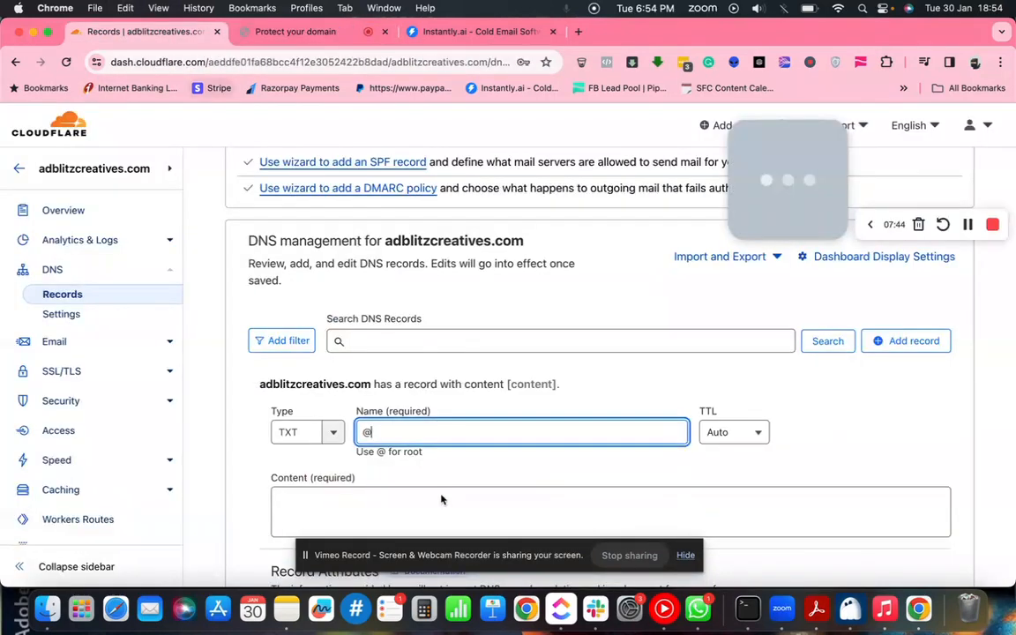
pyautogui.click(412, 495)
pyautogui.write('google-site-verification=GkOvGrfoBqFGP1lf0JiDDbyhYhs_nBKnVL1mAFD9Vio')
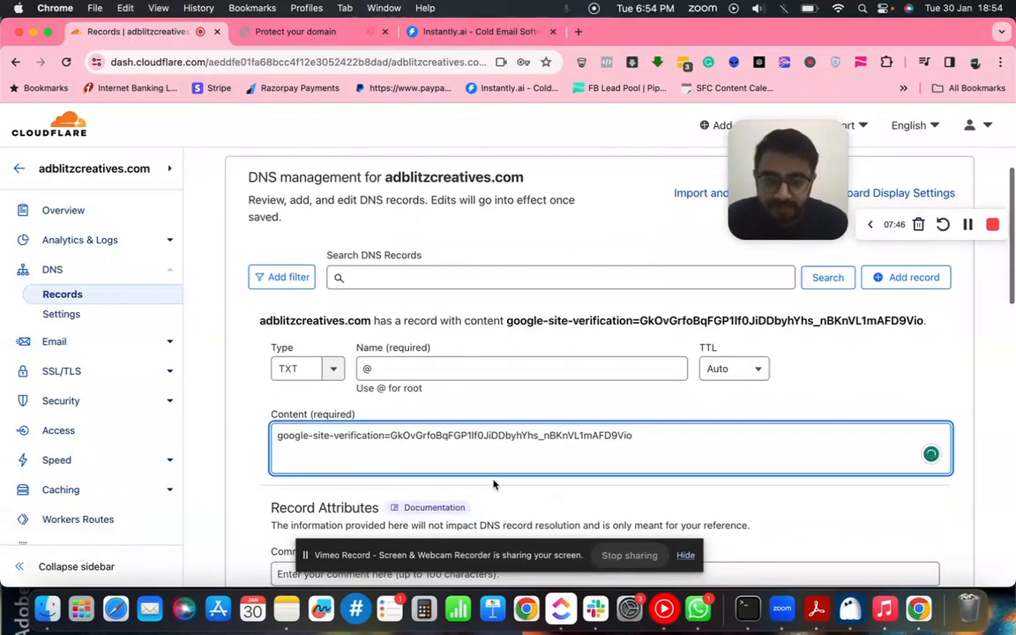
pyautogui.scroll(-5, 494, 483)
pyautogui.scroll(-3, 544, 479)
pyautogui.scroll(2, 764, 381)
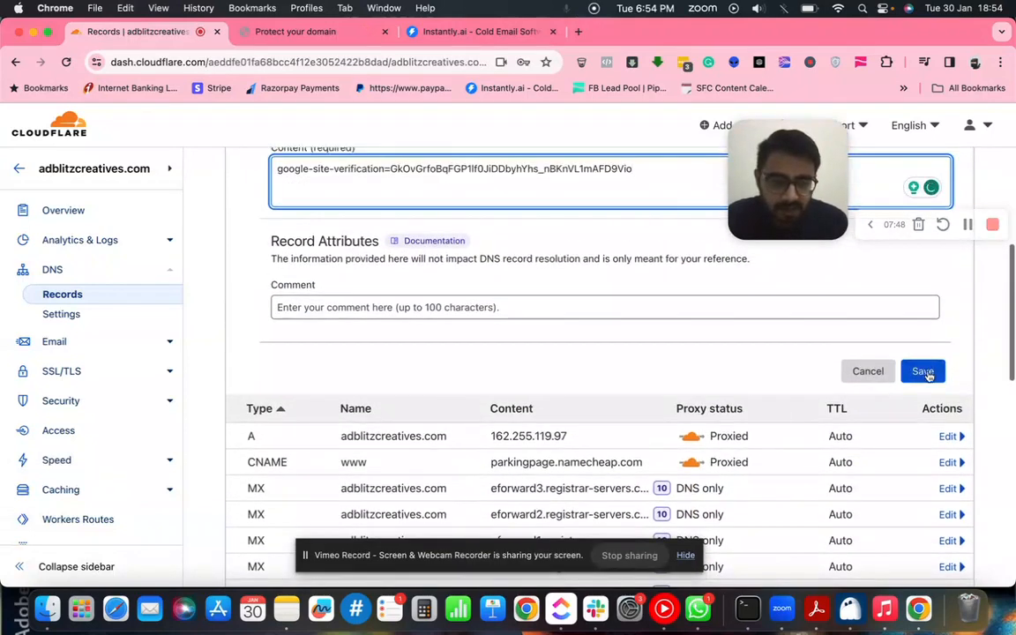
pyautogui.click(927, 377)
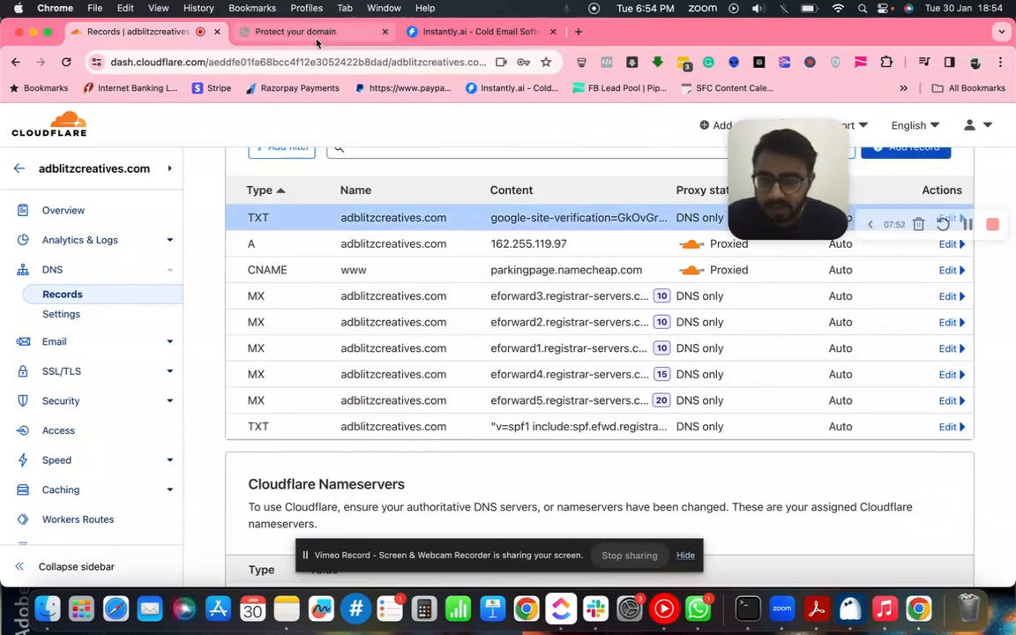
pyautogui.click(284, 35)
pyautogui.scroll(-1, 735, 536)
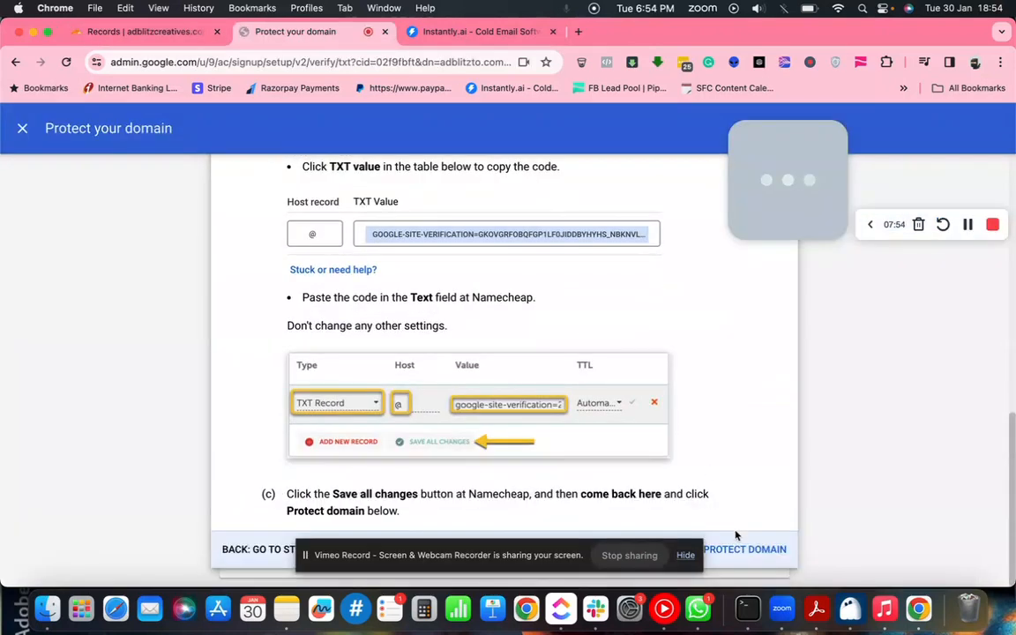
# - Submit adblitzcreatives.com for verification and close the setup back to Manage domains
pyautogui.click(739, 553)
pyautogui.scroll(5, 737, 553)
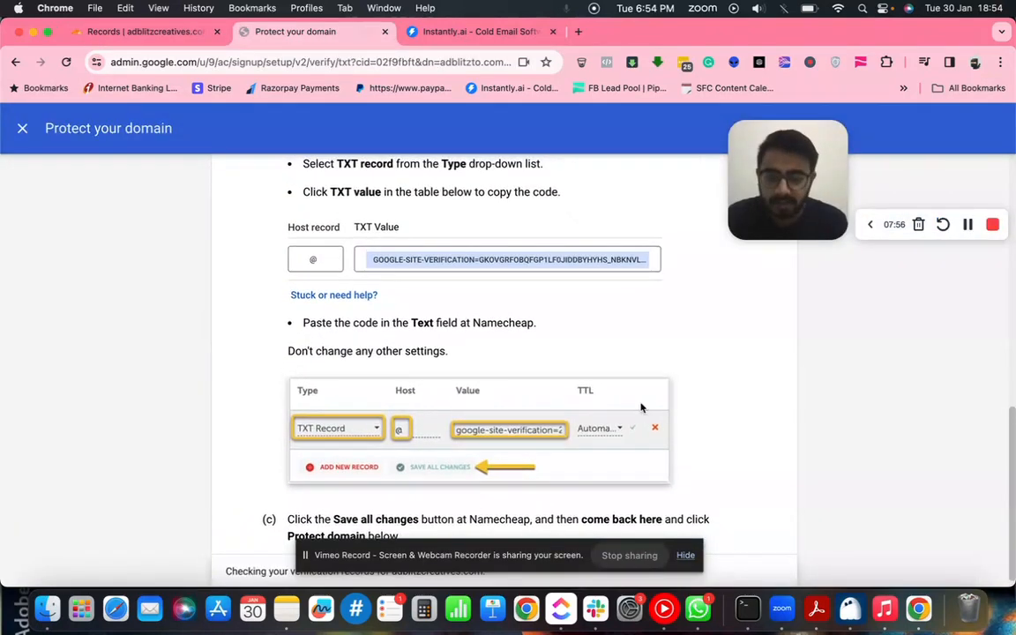
pyautogui.scroll(4, 641, 408)
pyautogui.scroll(-8, 642, 408)
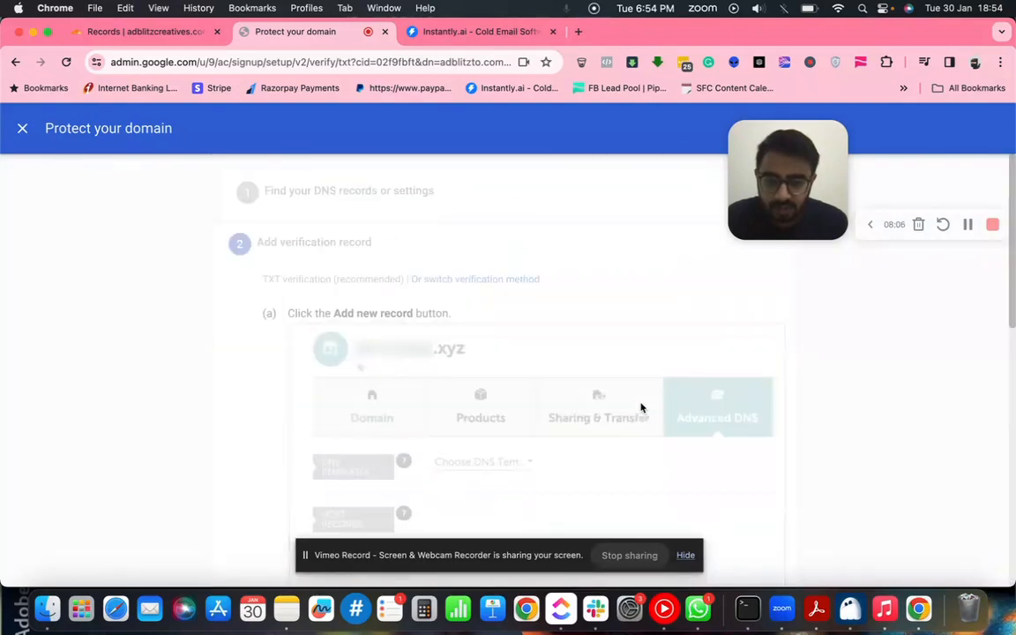
pyautogui.moveTo(529, 562)
pyautogui.mouseDown()
pyautogui.moveTo(528, 485)
pyautogui.moveTo(520, 570)
pyautogui.mouseUp()
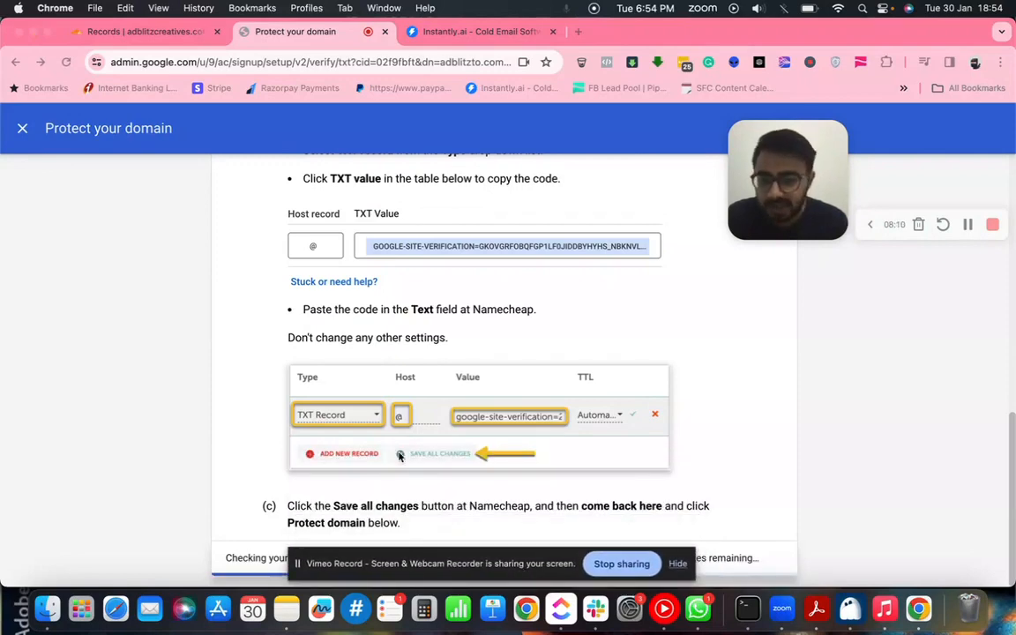
pyautogui.click(23, 132)
pyautogui.click(23, 132)
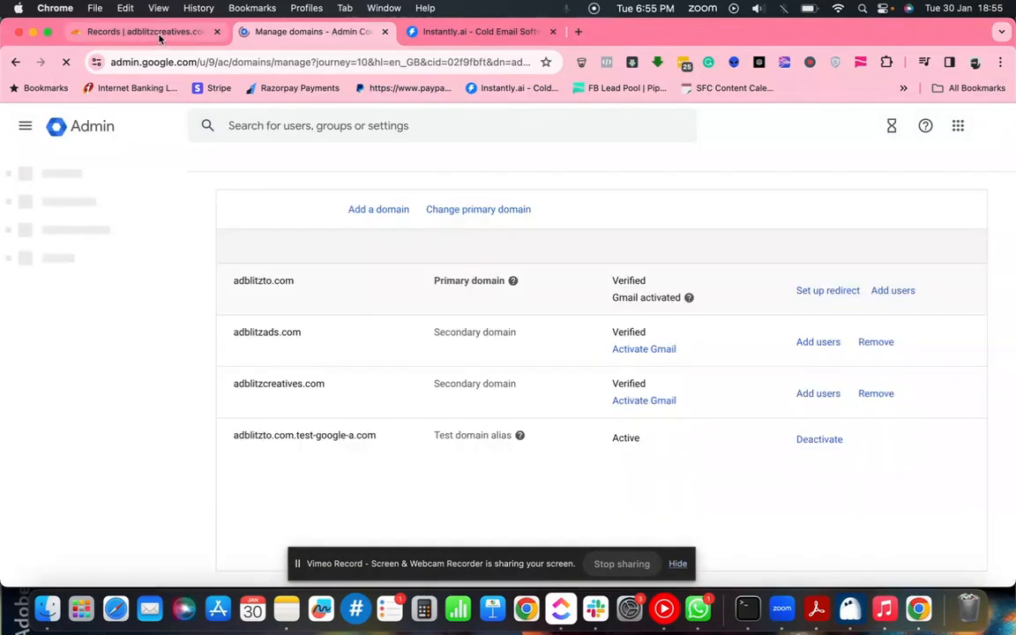
pyautogui.click(145, 31)
# - Leave adblitzcreatives.com's DNS records for the Cloudflare Websites list of five domains
pyautogui.scroll(5, 496, 284)
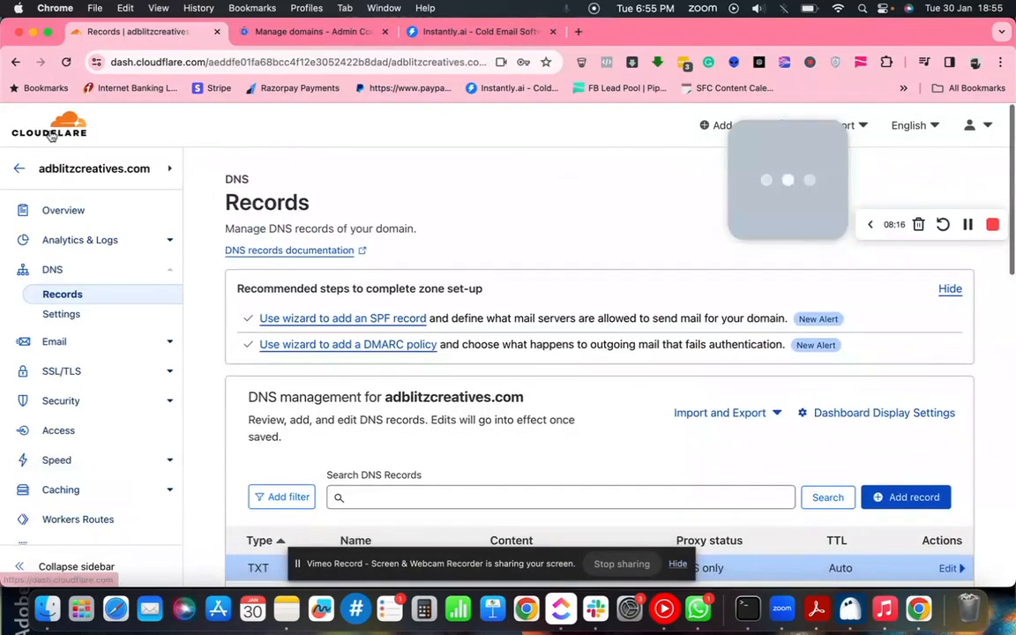
pyautogui.click(22, 169)
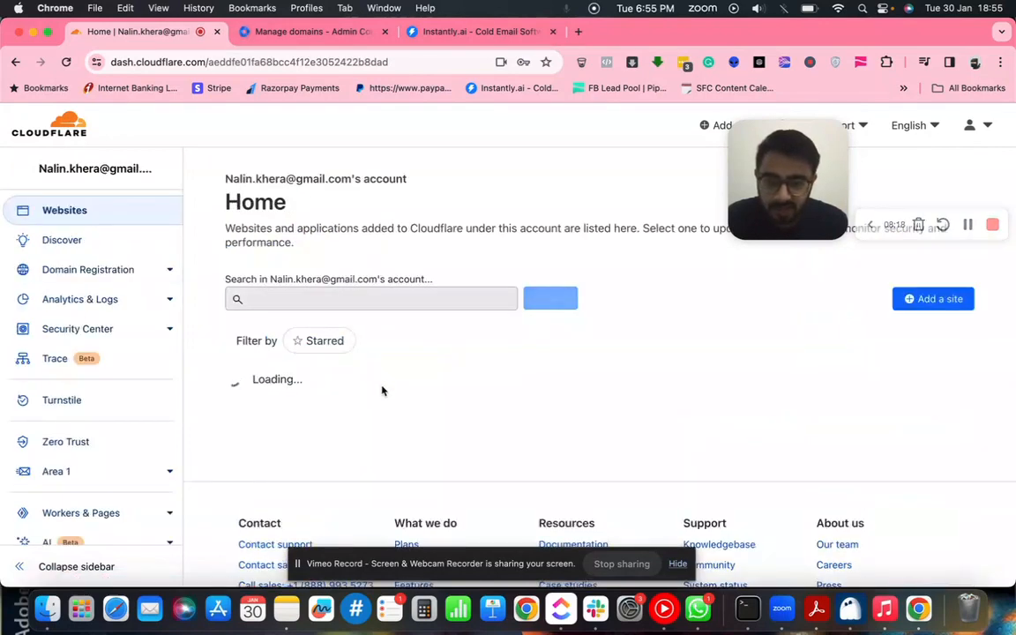
pyautogui.scroll(-1, 382, 391)
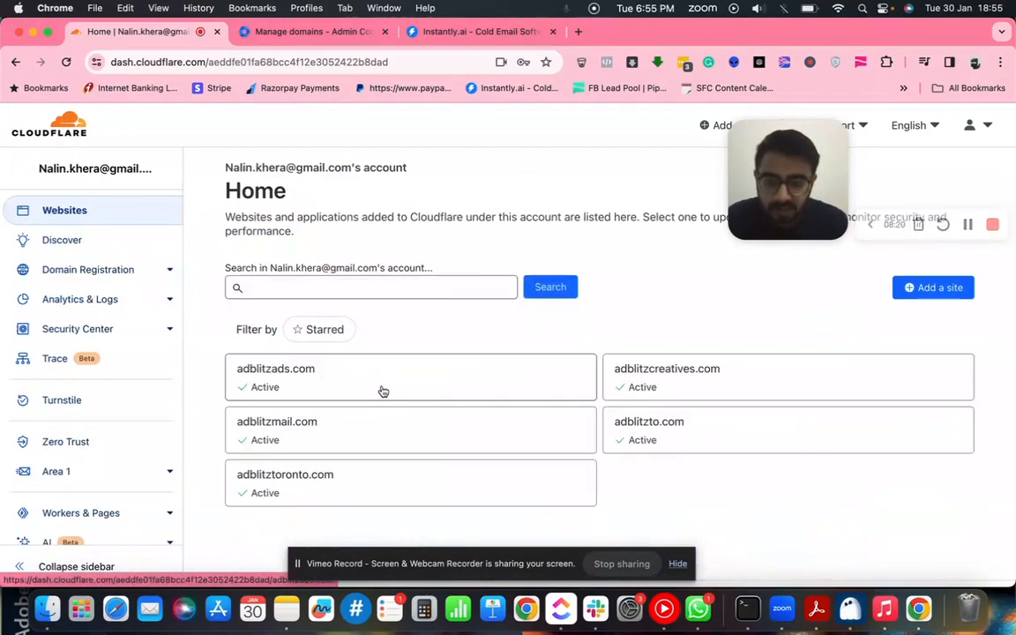
pyautogui.scroll(-1, 383, 391)
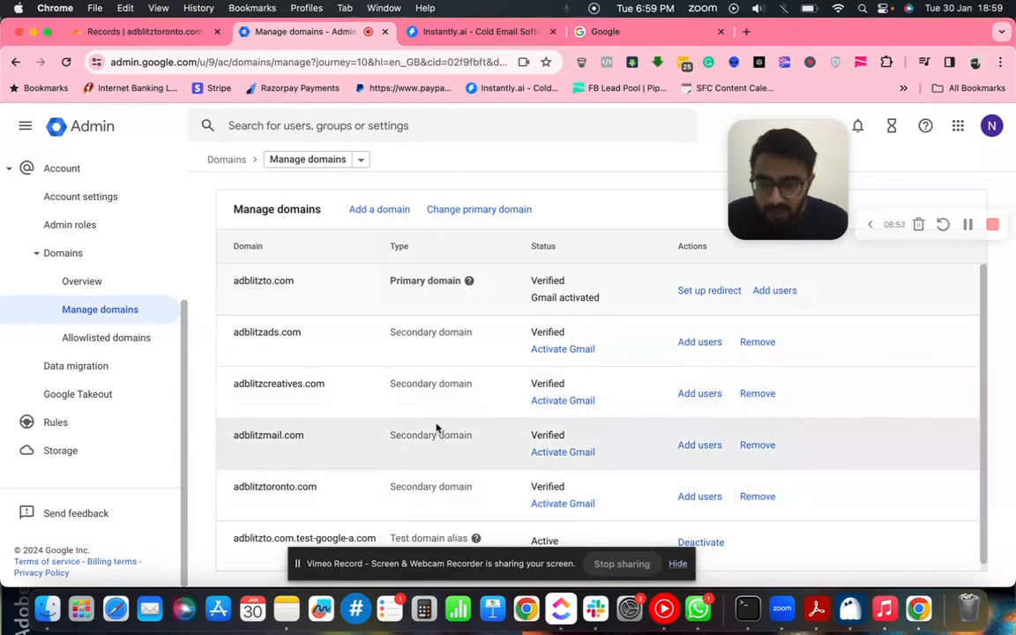
# - Close the extra Google page and begin Activate Gmail for adblitzads.com with the MX record method
pyautogui.click(720, 32)
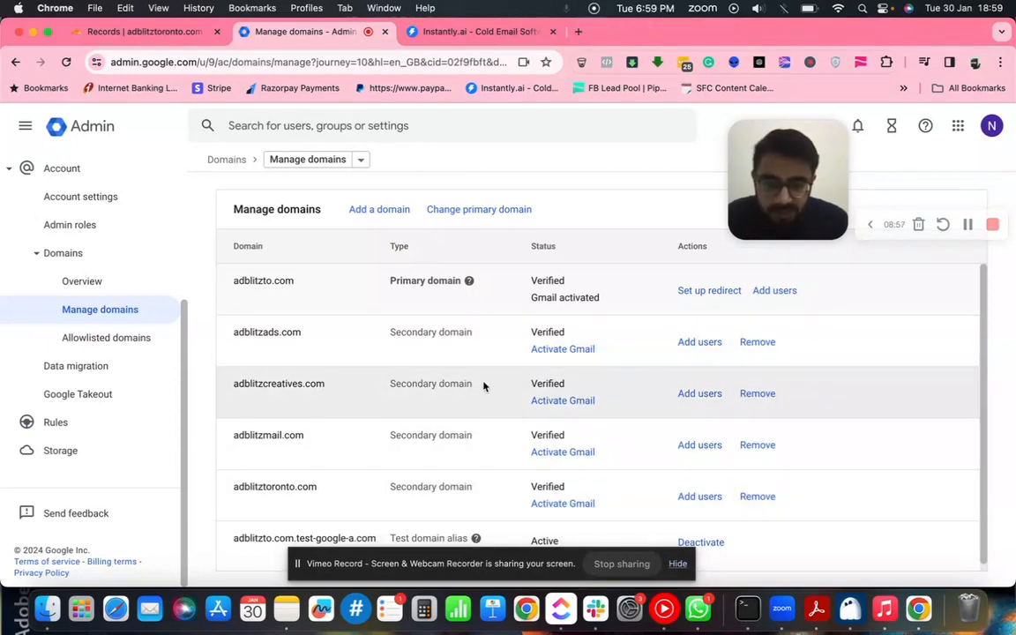
pyautogui.click(552, 350)
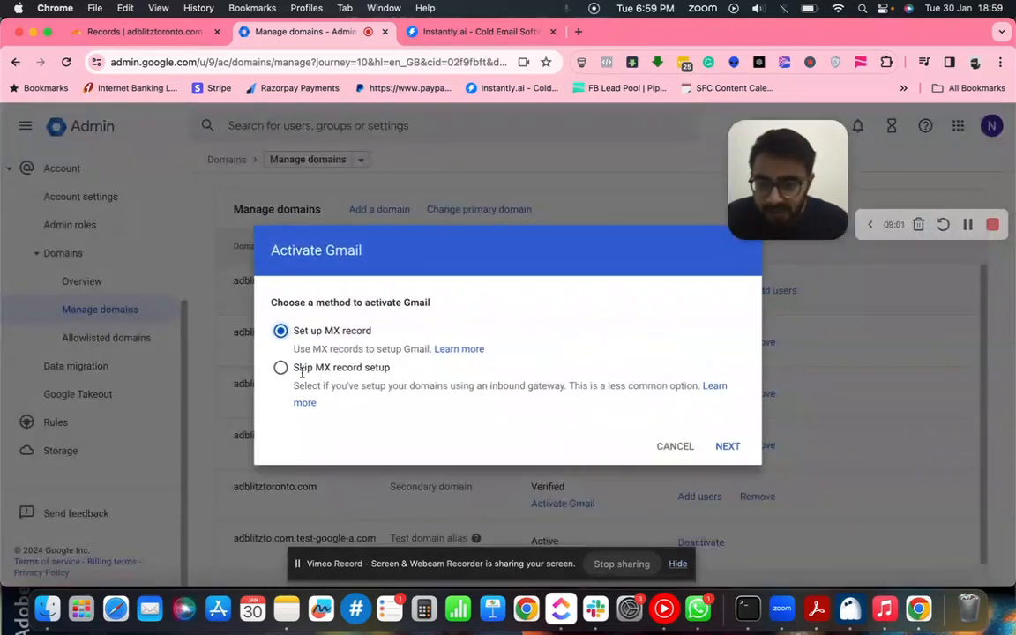
pyautogui.click(733, 450)
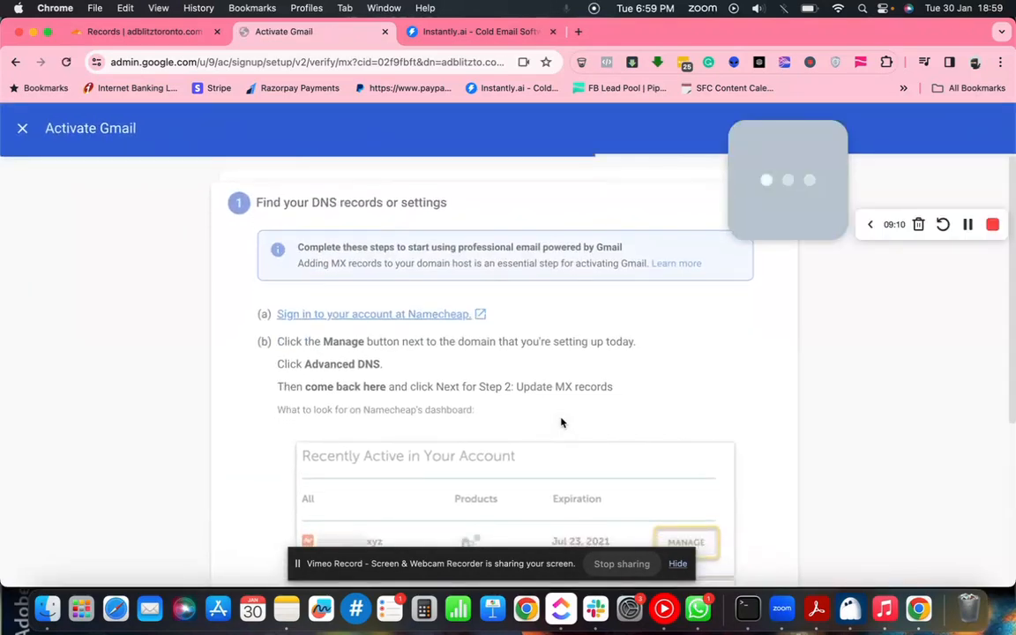
# - Go through both adblitzads.com Gmail setup steps and activate Gmail to start the MX check
pyautogui.scroll(-3, 560, 423)
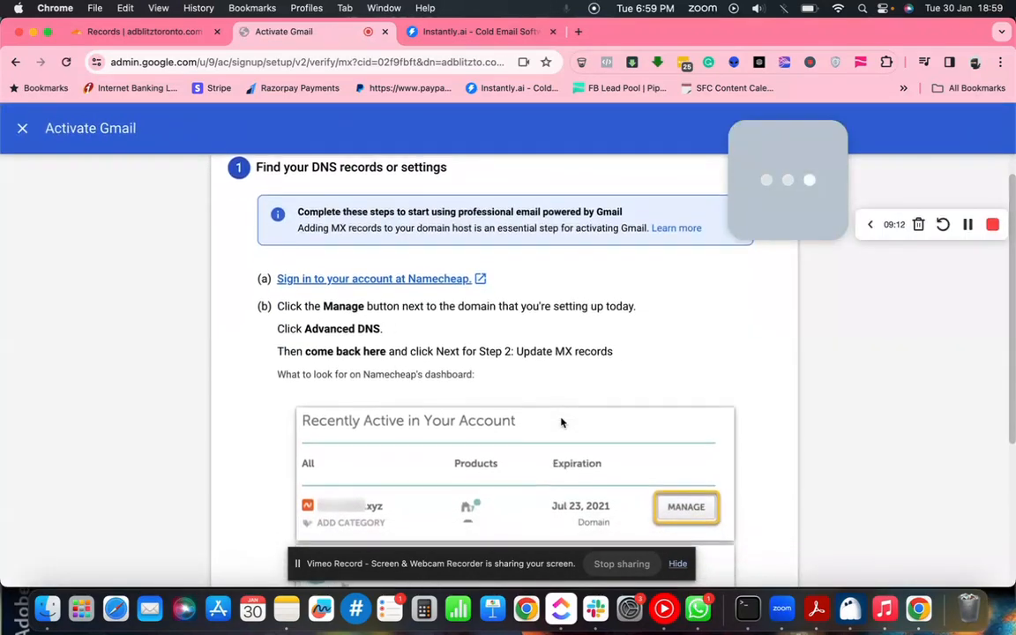
pyautogui.scroll(-3, 561, 422)
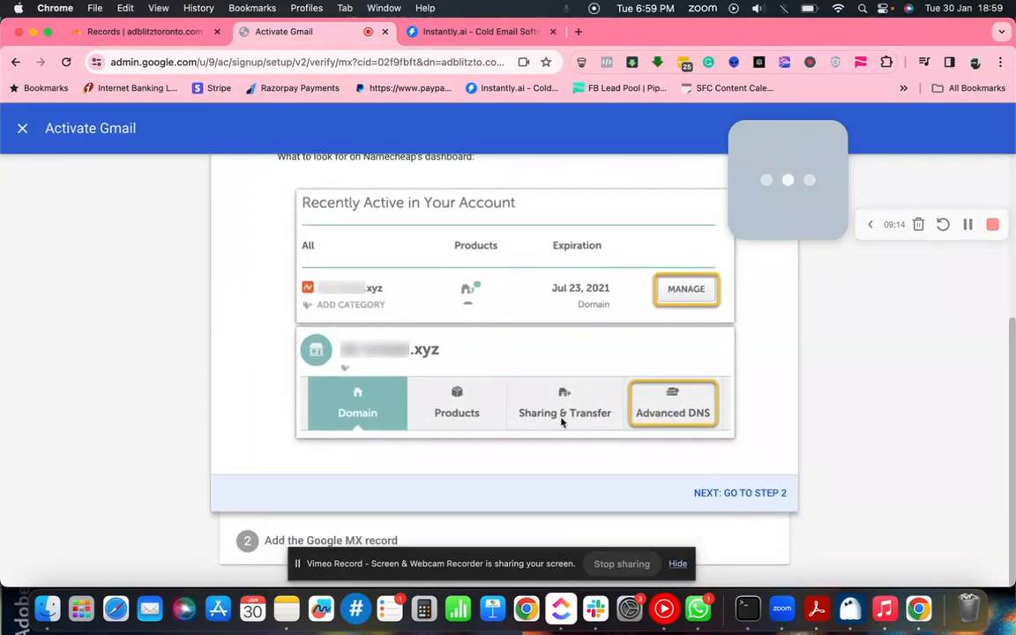
pyautogui.scroll(3, 560, 483)
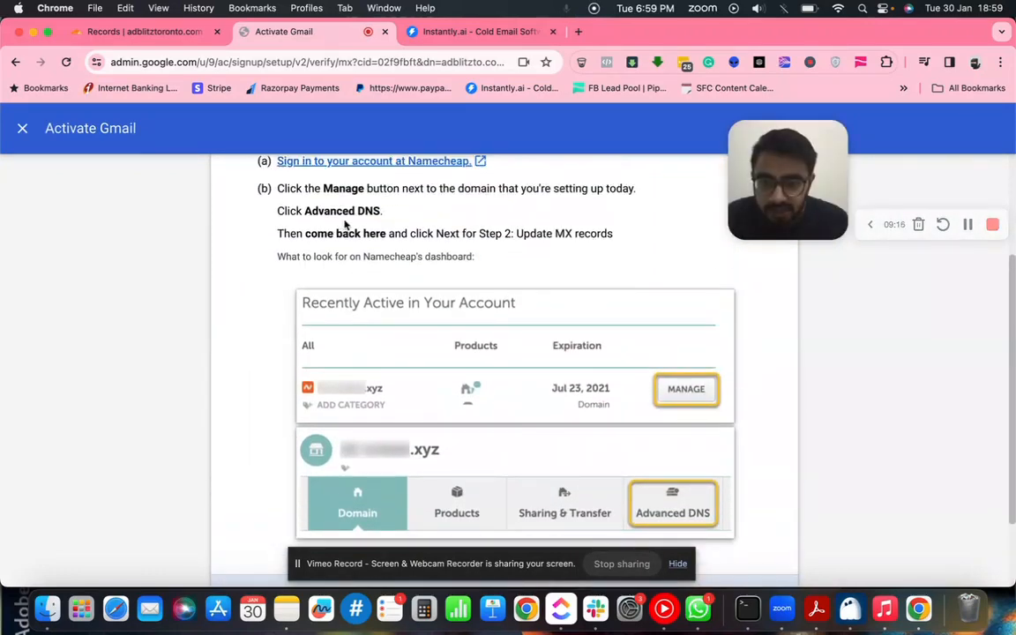
pyautogui.scroll(-3, 386, 286)
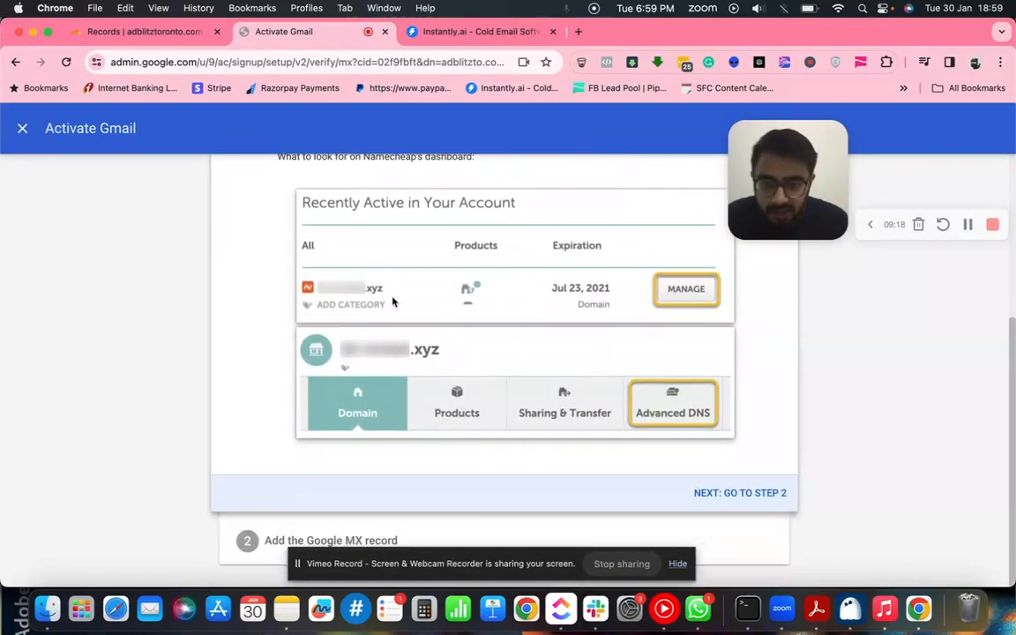
pyautogui.click(742, 495)
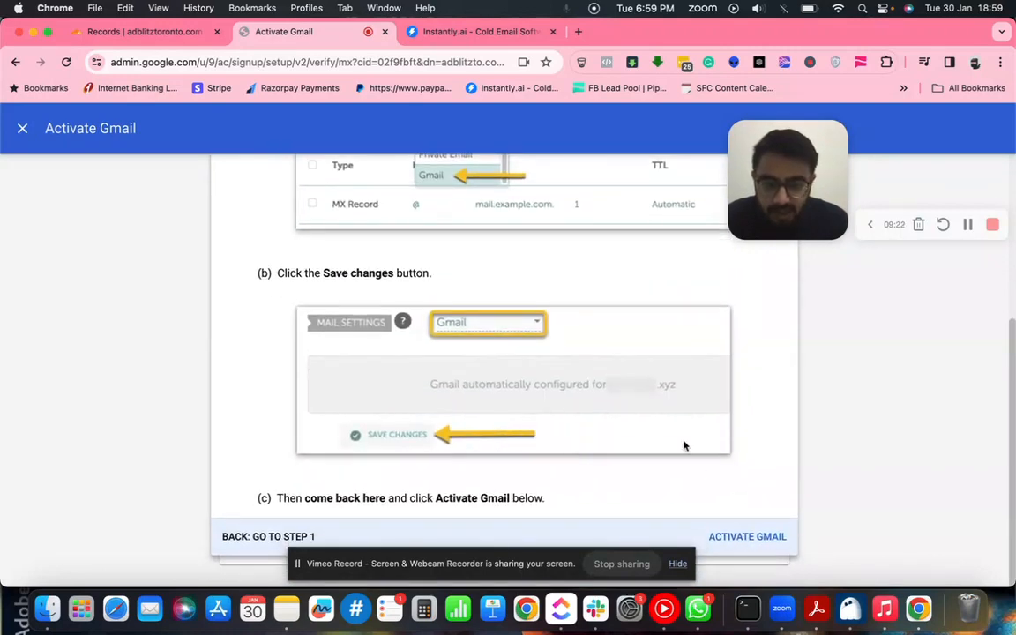
pyautogui.scroll(6, 685, 449)
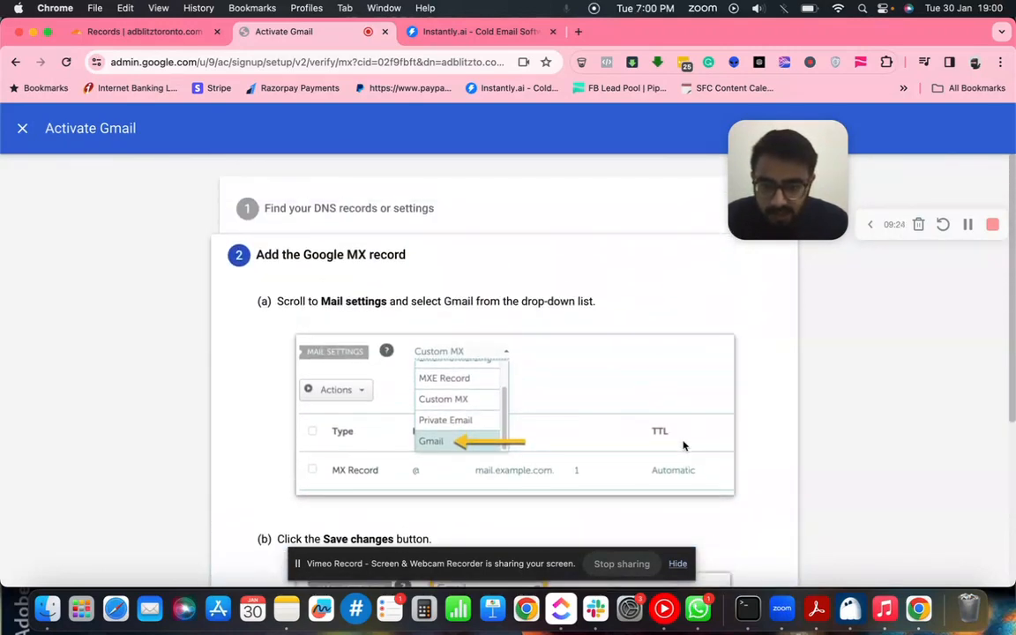
pyautogui.scroll(-1, 684, 446)
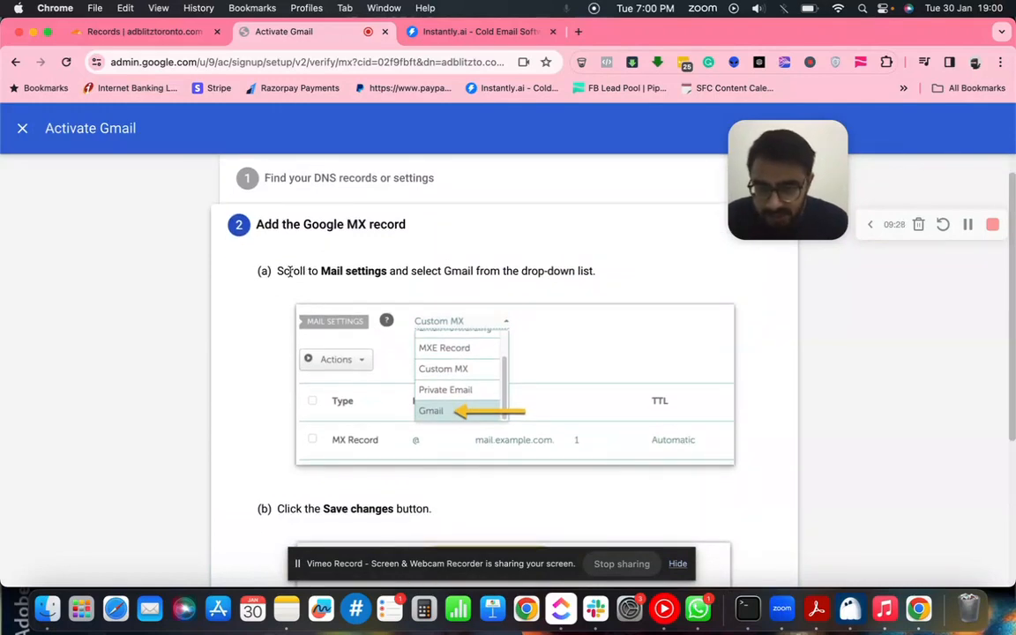
pyautogui.moveTo(280, 271); pyautogui.dragTo(404, 270)
pyautogui.scroll(-2, 399, 272)
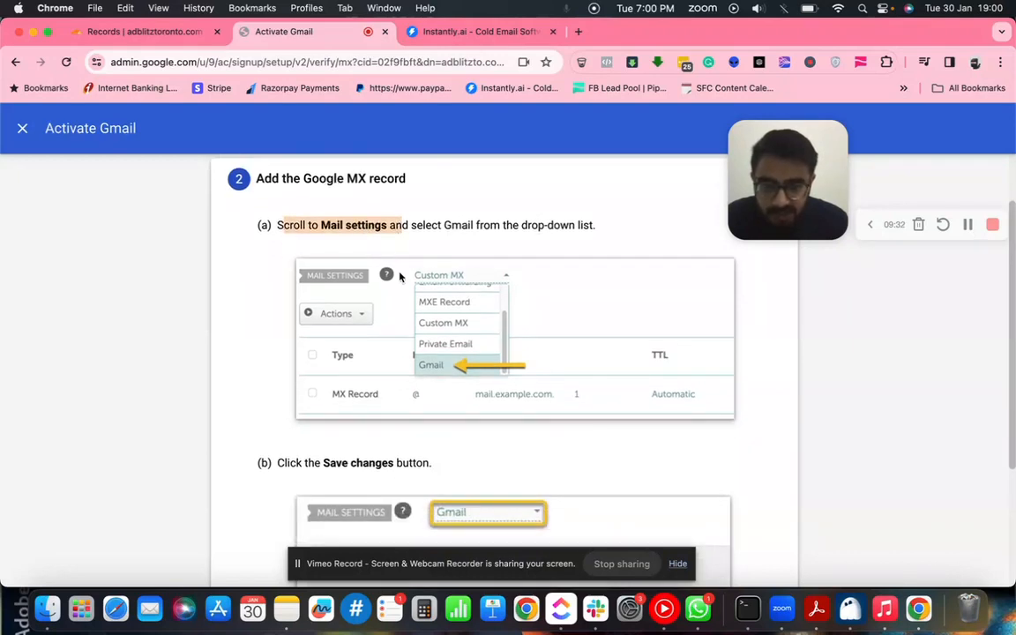
pyautogui.scroll(-5, 457, 397)
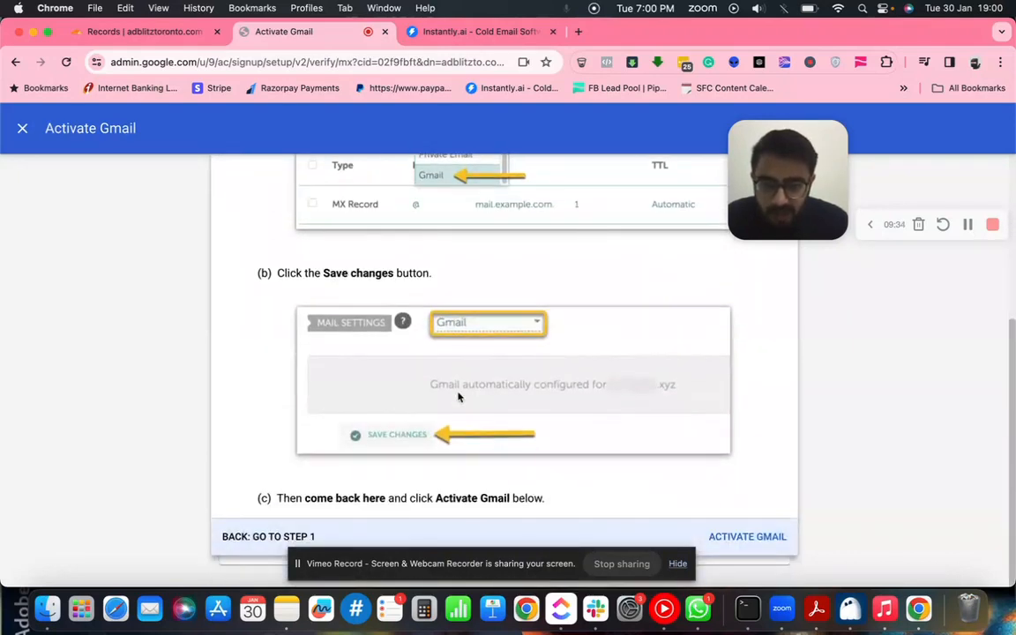
pyautogui.click(748, 536)
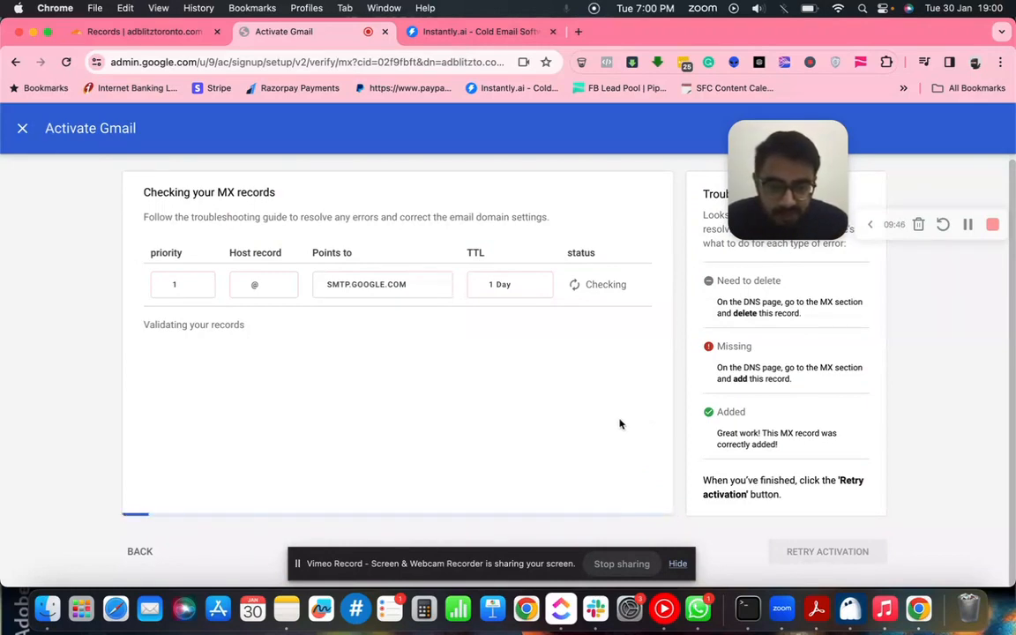
# - Copy the SMTP.GOOGLE.COM mail server value and switch to Cloudflare's adblitztoronto.com records
pyautogui.doubleClick(364, 282)
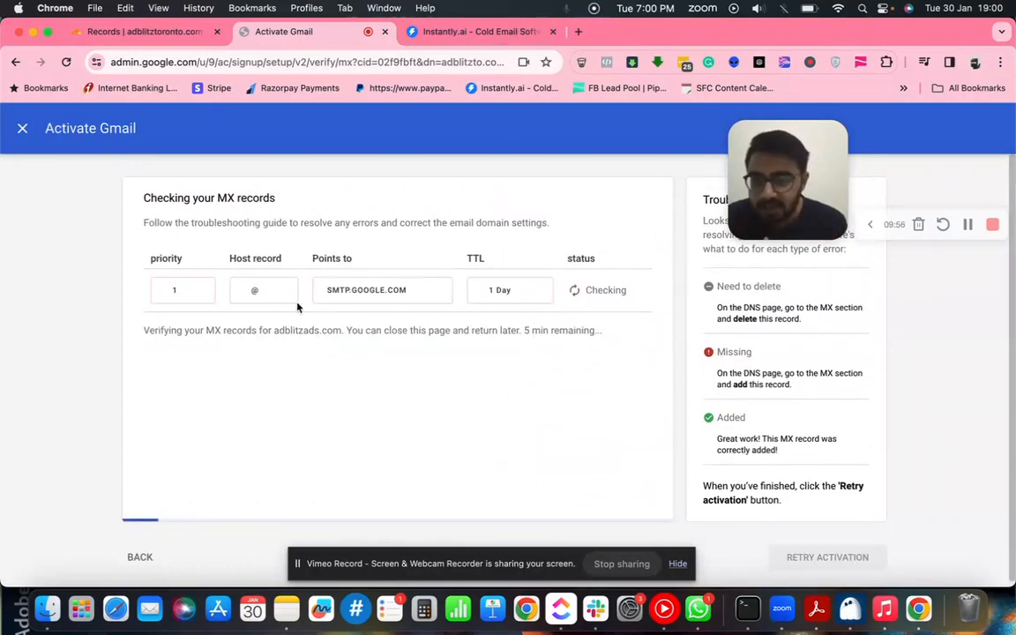
pyautogui.doubleClick(383, 287)
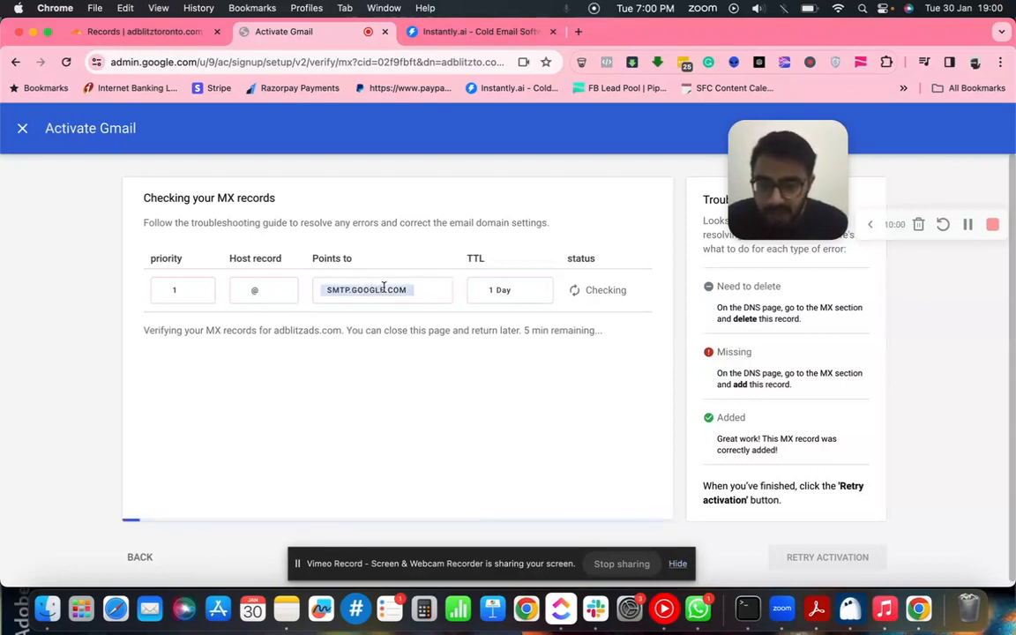
pyautogui.click(187, 305)
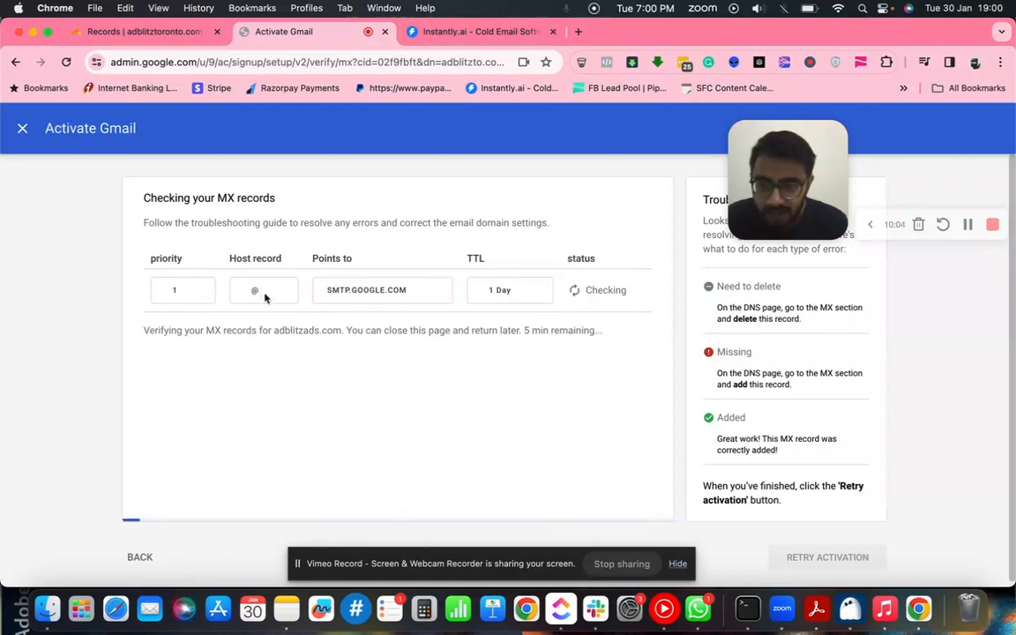
pyautogui.doubleClick(382, 289)
pyautogui.press('super+c')
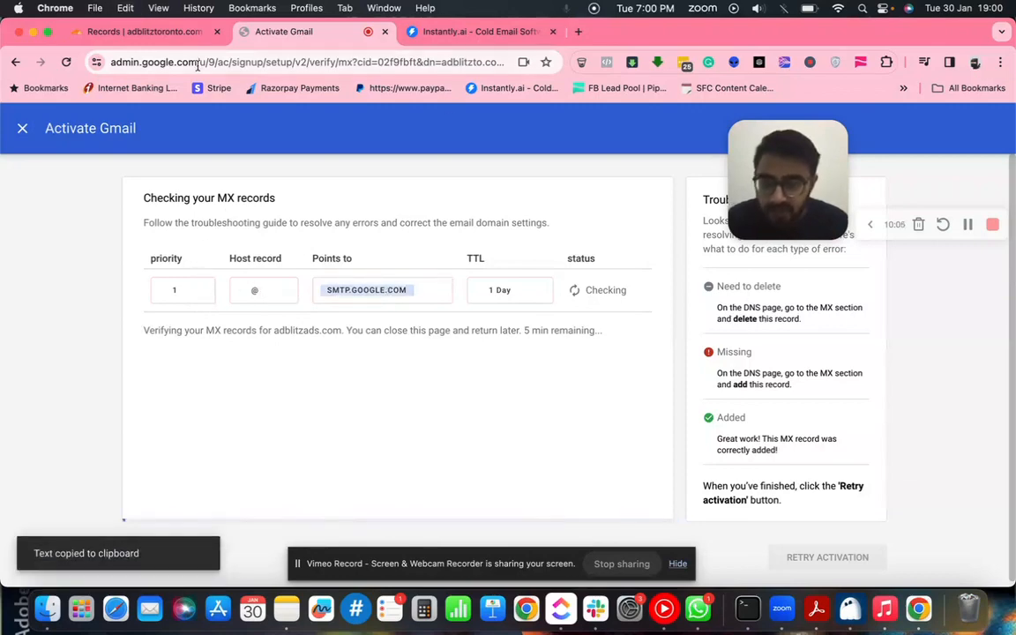
pyautogui.click(153, 37)
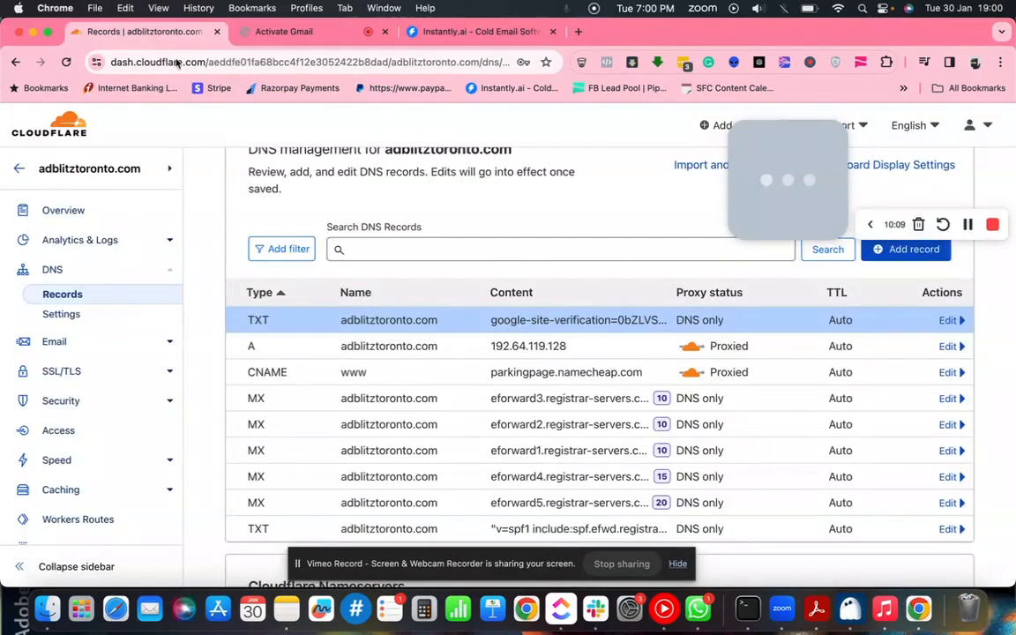
# - Open the adblitzads.com site in Cloudflare and go to its DNS Records table
pyautogui.scroll(5, 108, 216)
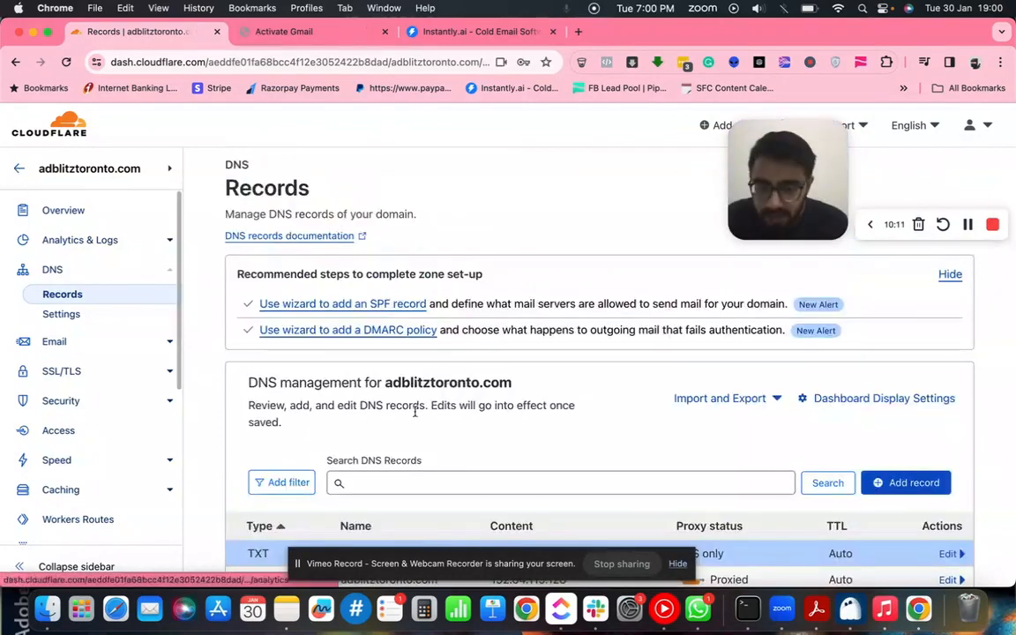
pyautogui.scroll(-5, 415, 419)
pyautogui.scroll(5, 416, 419)
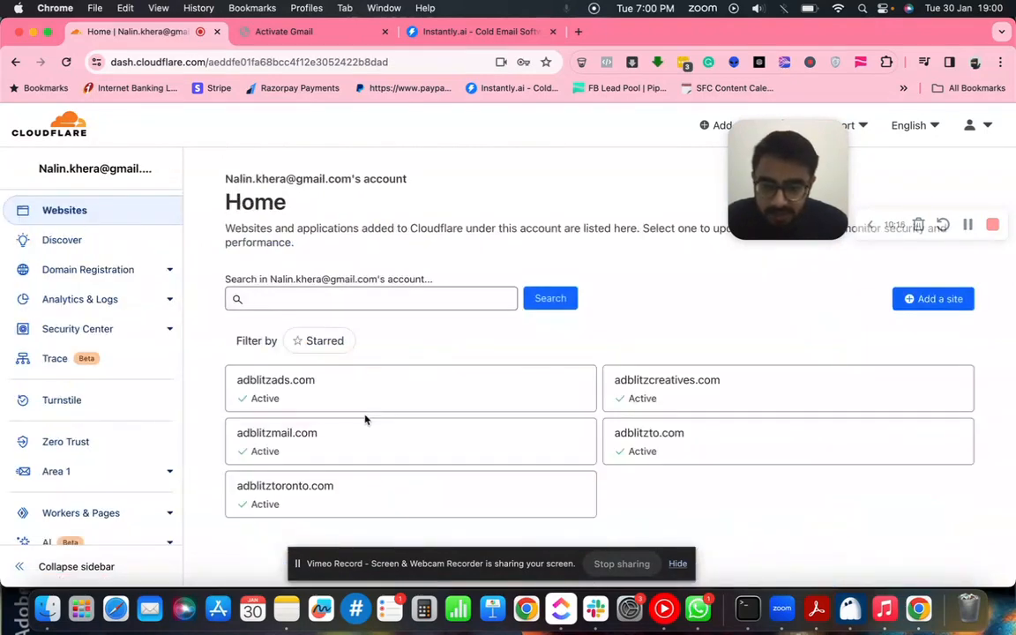
pyautogui.click(308, 377)
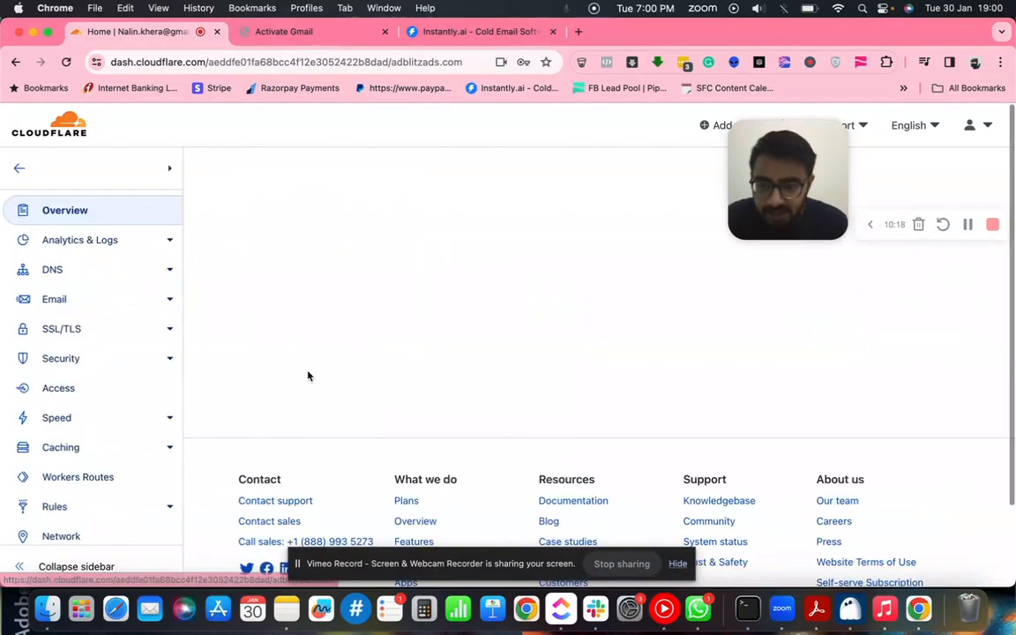
pyautogui.click(284, 32)
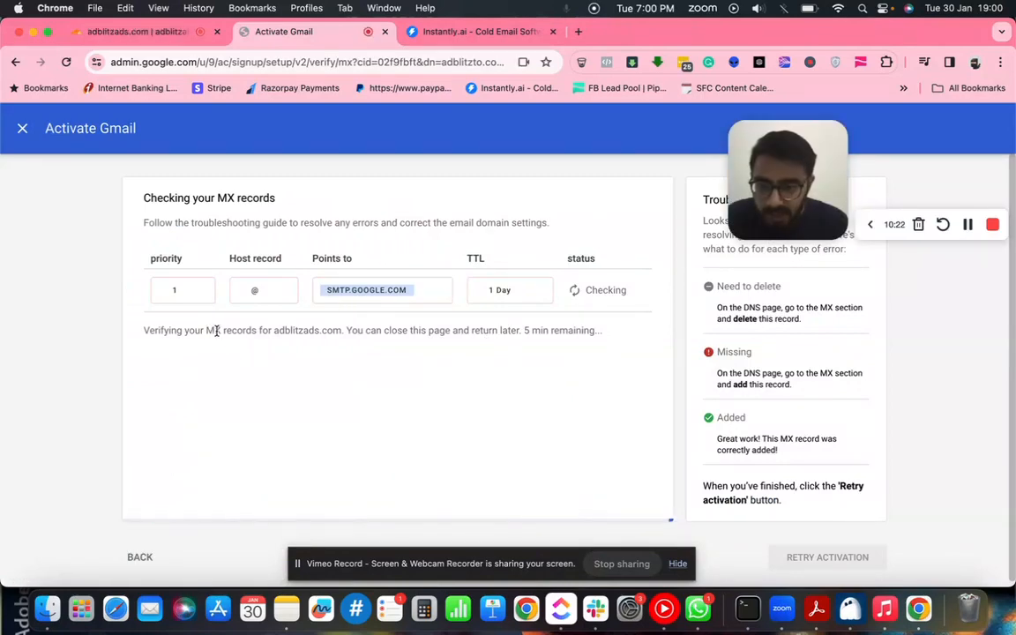
pyautogui.click(142, 32)
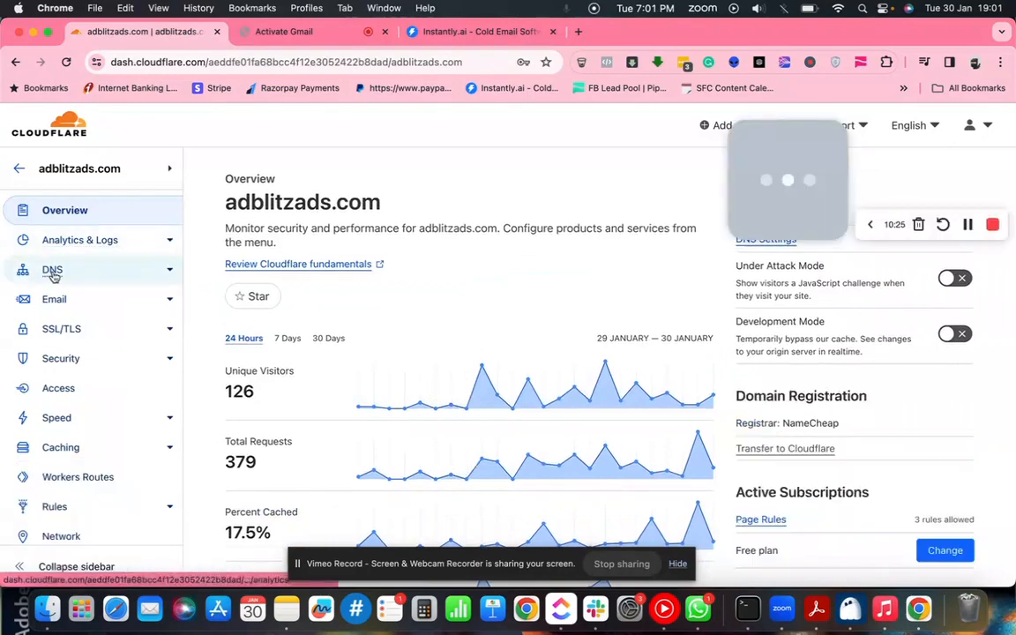
pyautogui.click(166, 286)
pyautogui.scroll(-4, 353, 380)
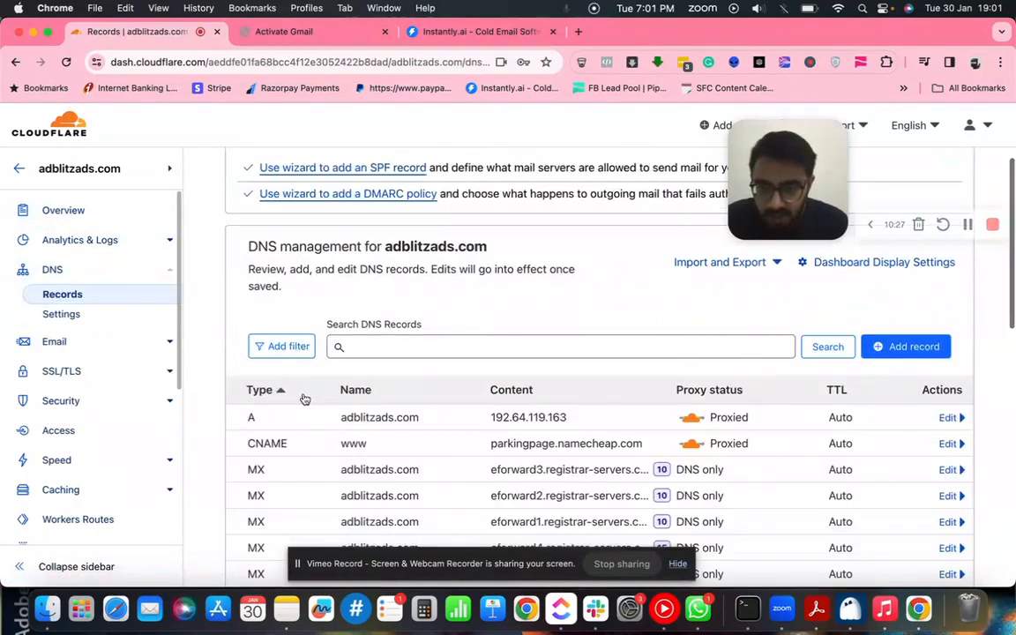
pyautogui.scroll(-1, 881, 351)
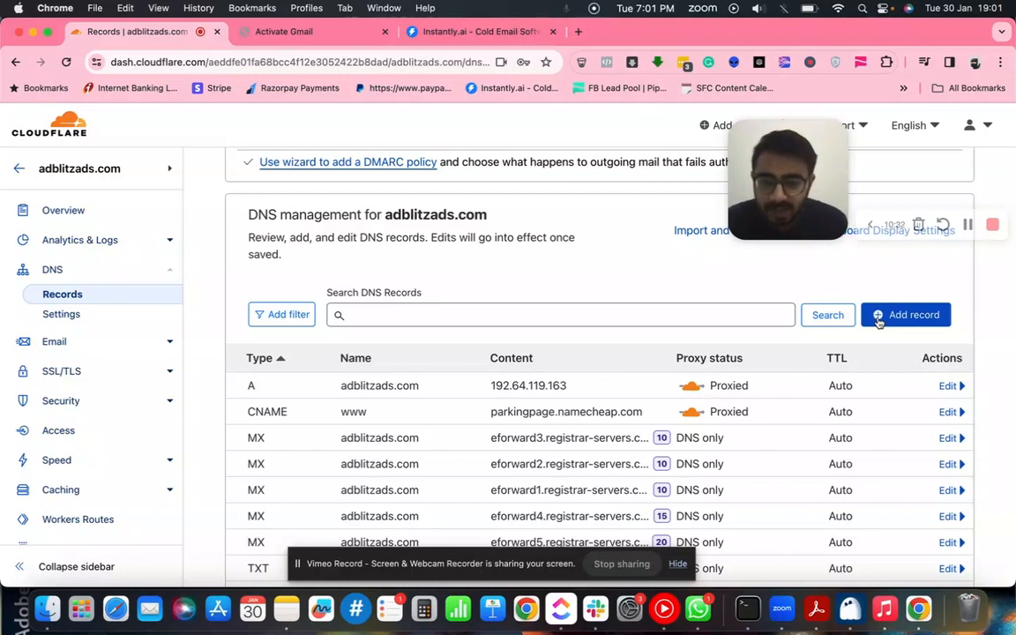
# - Start a new DNS record for adblitzads.com with type MX
pyautogui.click(879, 323)
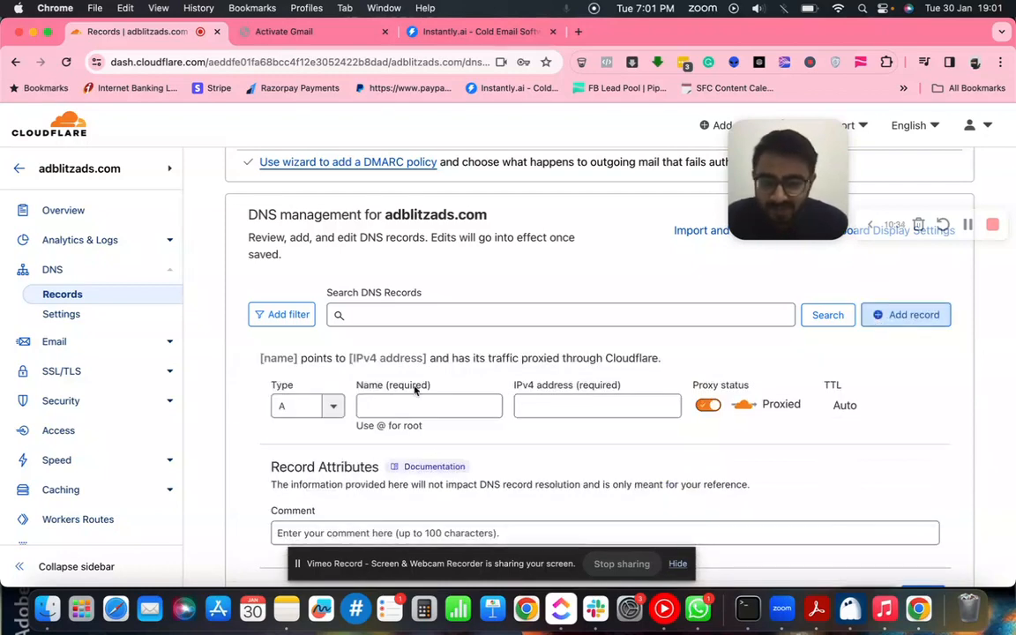
pyautogui.scroll(-3, 414, 389)
pyautogui.click(273, 262)
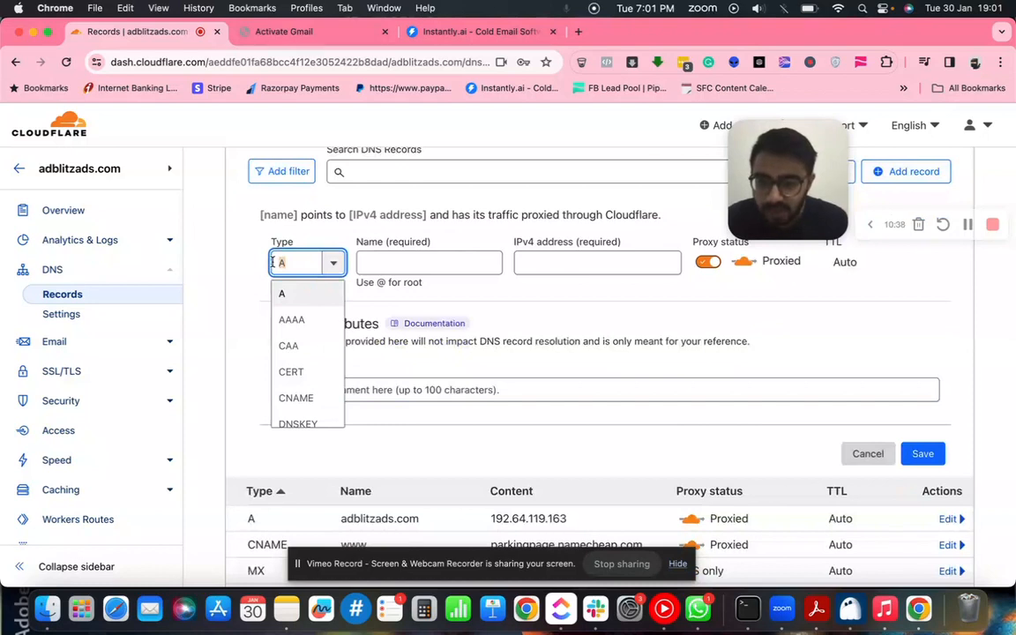
pyautogui.write('M')
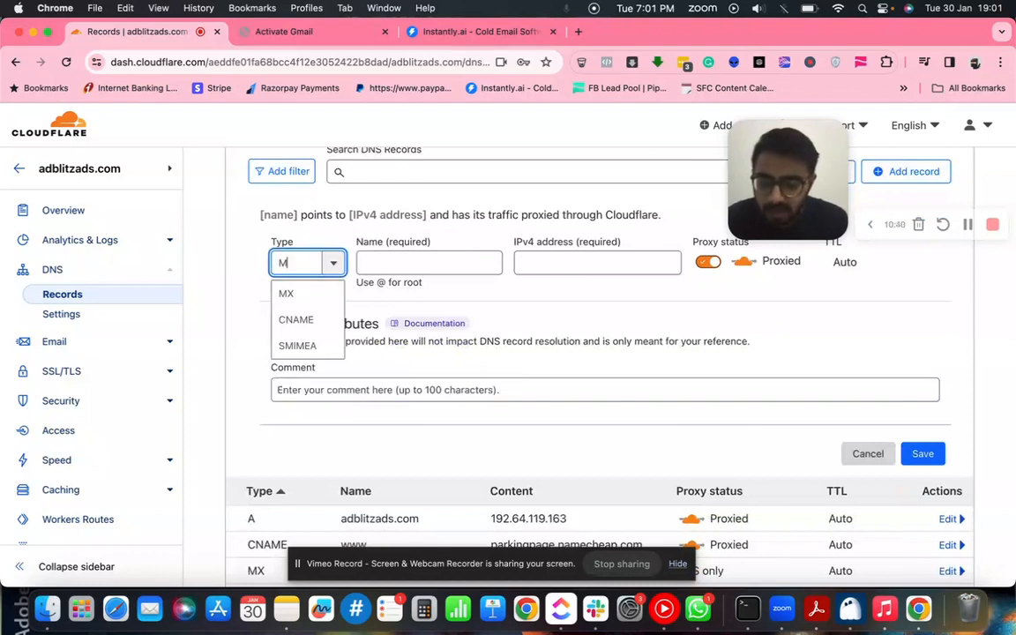
pyautogui.write('x')
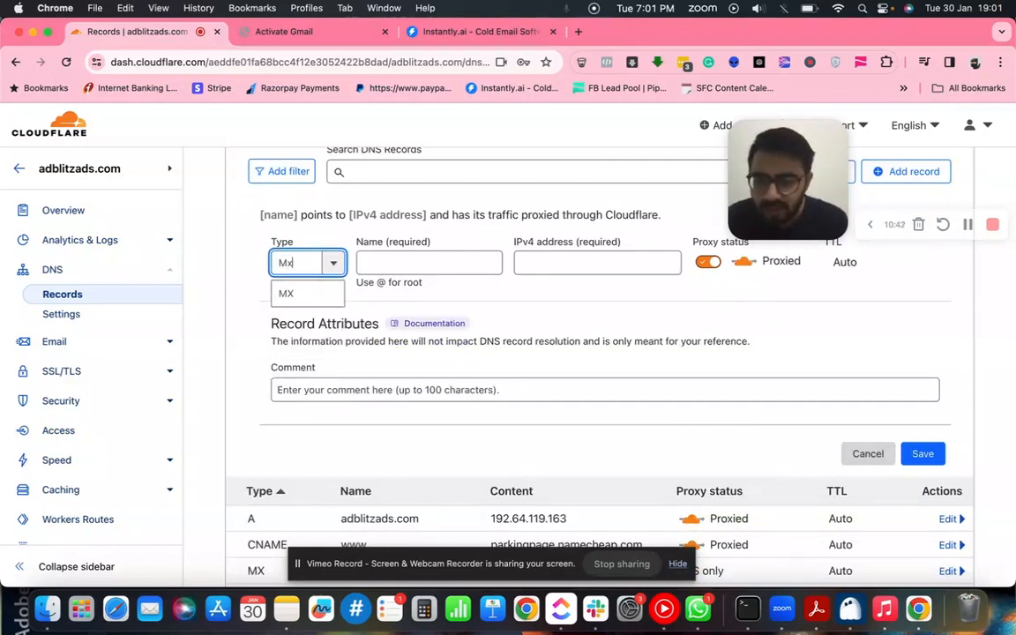
pyautogui.click(286, 295)
pyautogui.scroll(2, 398, 340)
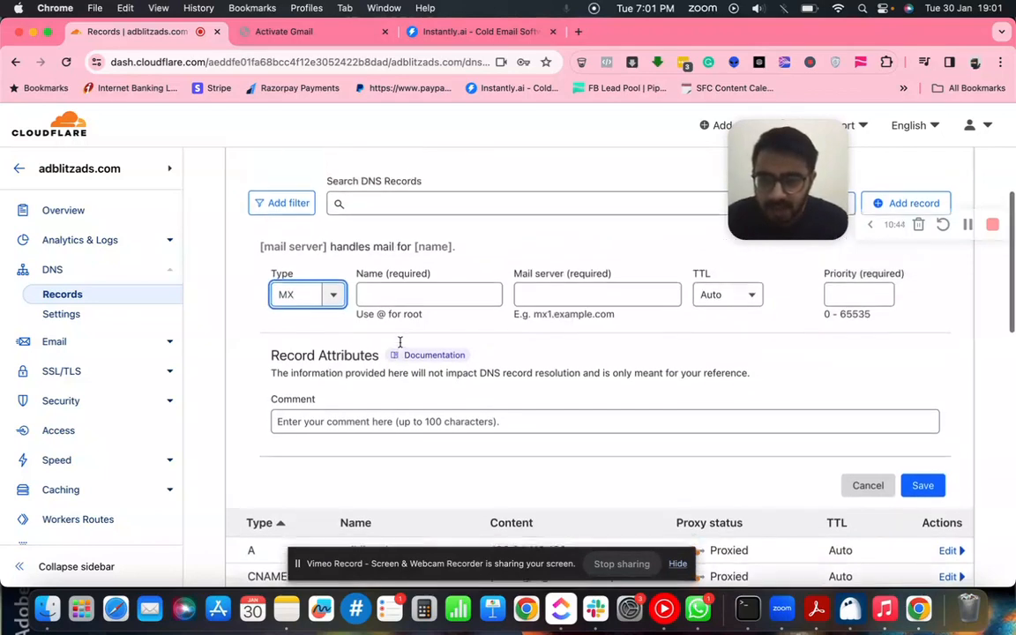
pyautogui.click(322, 31)
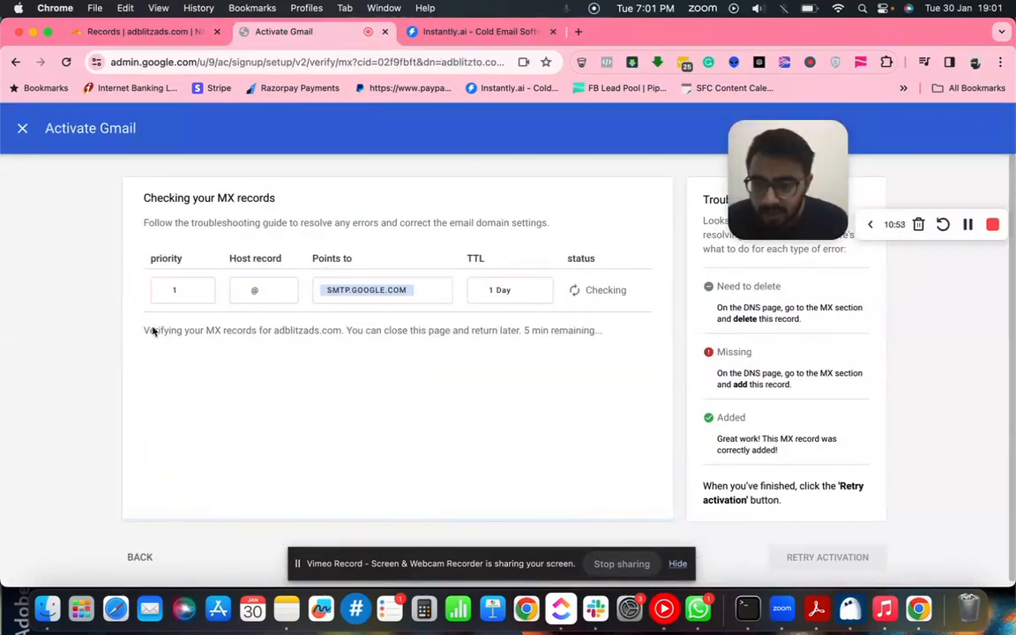
pyautogui.click(187, 37)
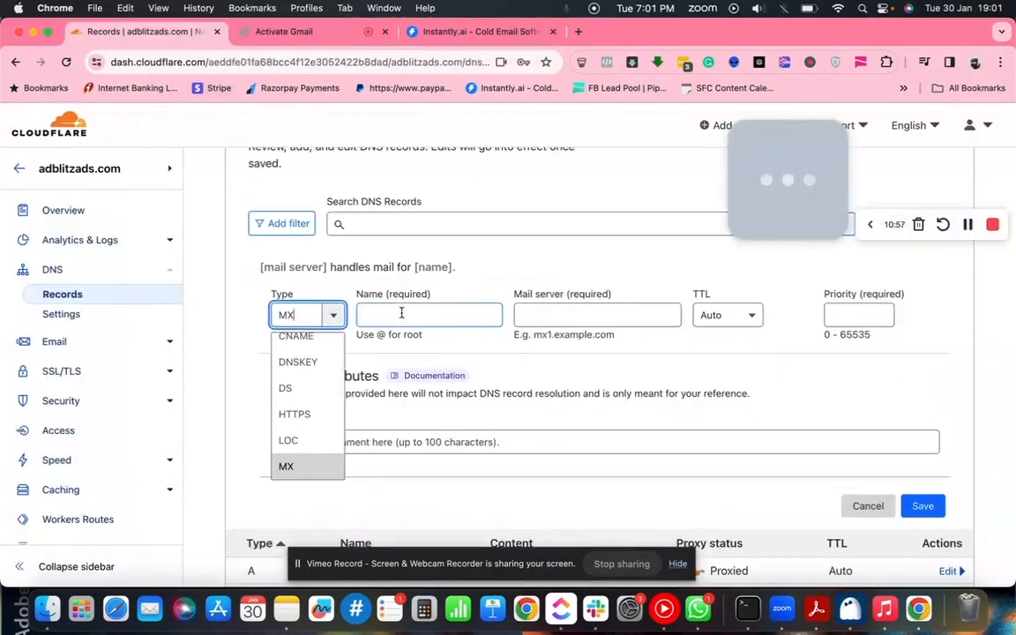
# - Set the record name to @ and paste SMTP.GOOGLE.COM as the mail server
pyautogui.click(401, 315)
pyautogui.write('@')
pyautogui.click(526, 317)
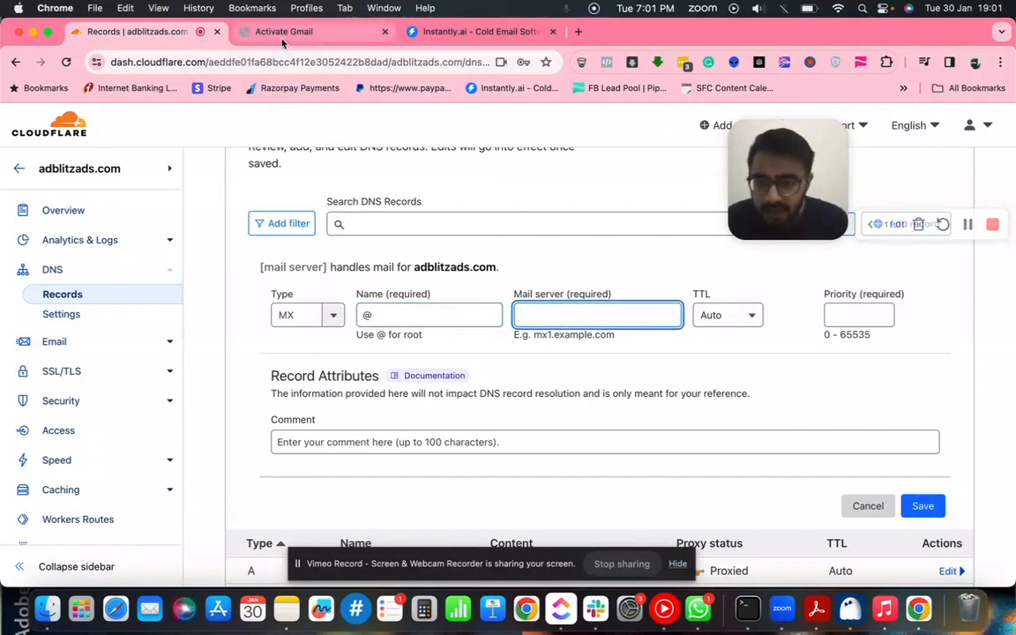
pyautogui.click(282, 35)
pyautogui.click(347, 289)
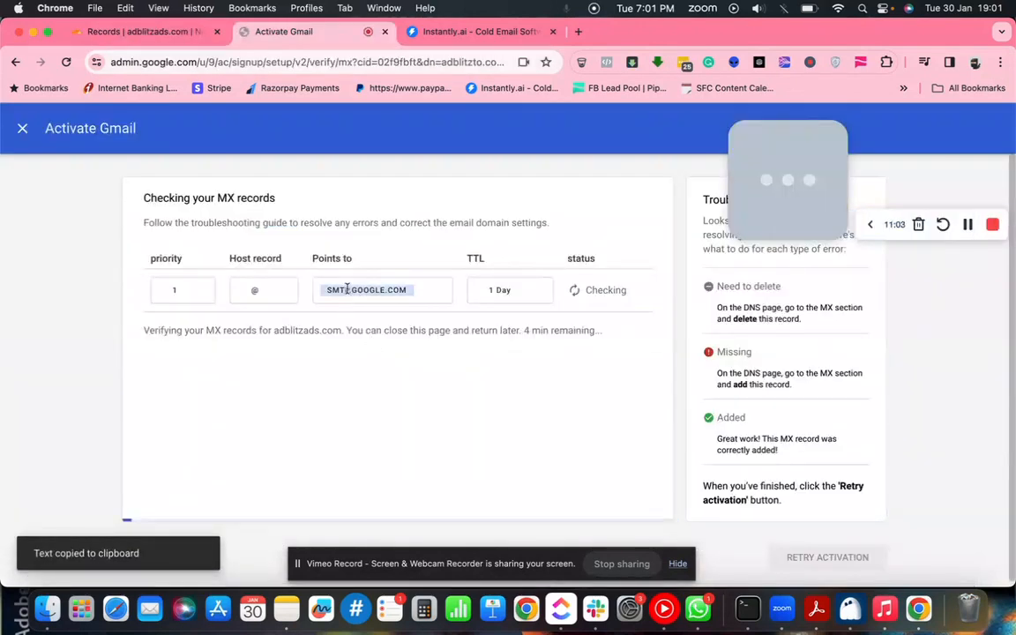
pyautogui.click(134, 32)
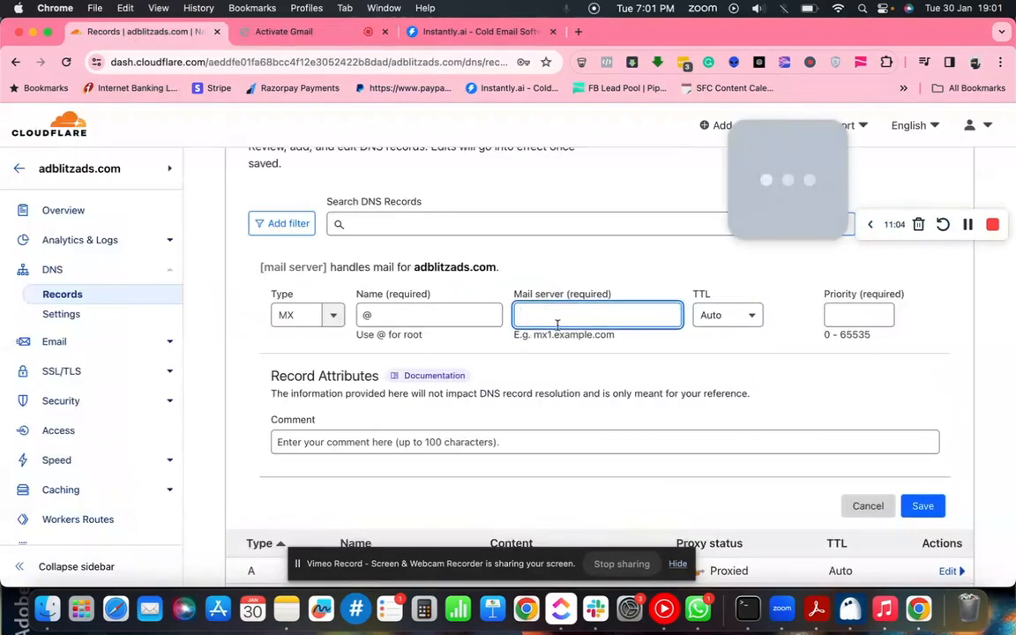
pyautogui.press('super+v')
# - Keep TTL Auto, set priority 1, and check it against Google's required MX values
pyautogui.click(732, 326)
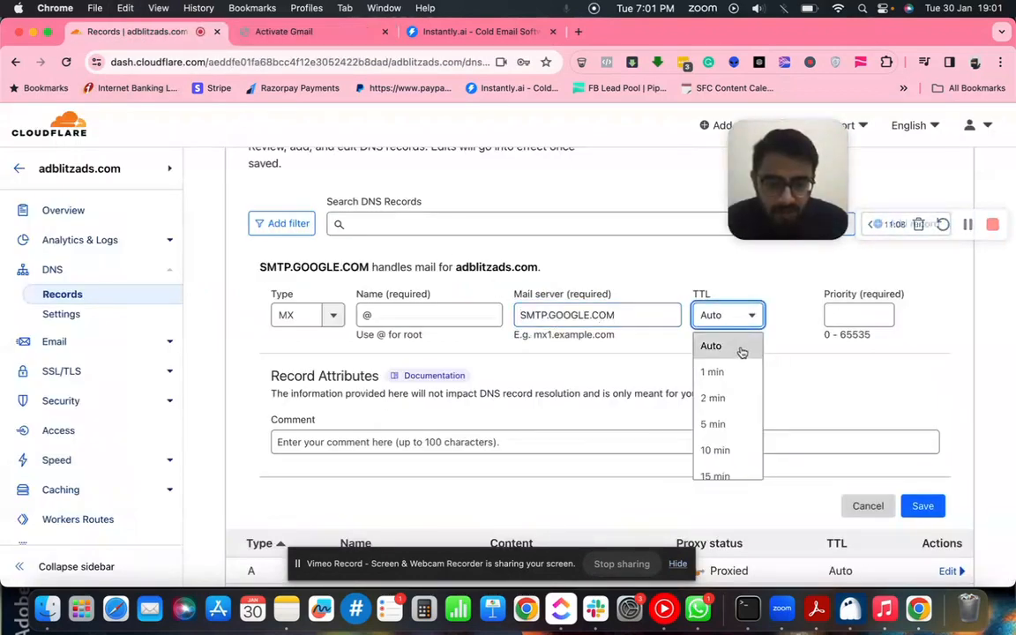
pyautogui.click(741, 349)
pyautogui.click(837, 318)
pyautogui.write('1')
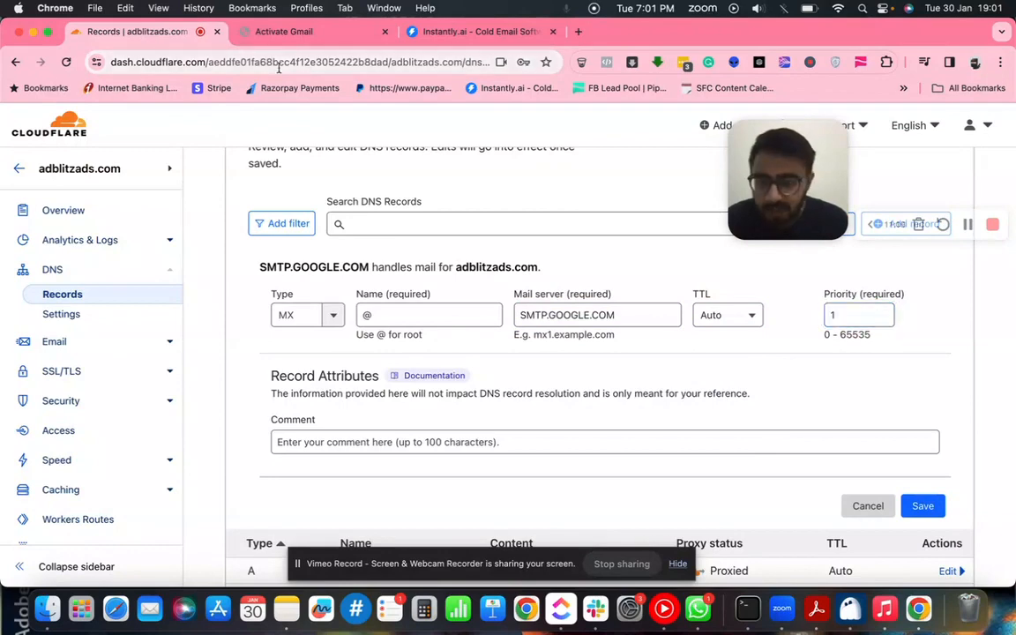
pyautogui.click(283, 34)
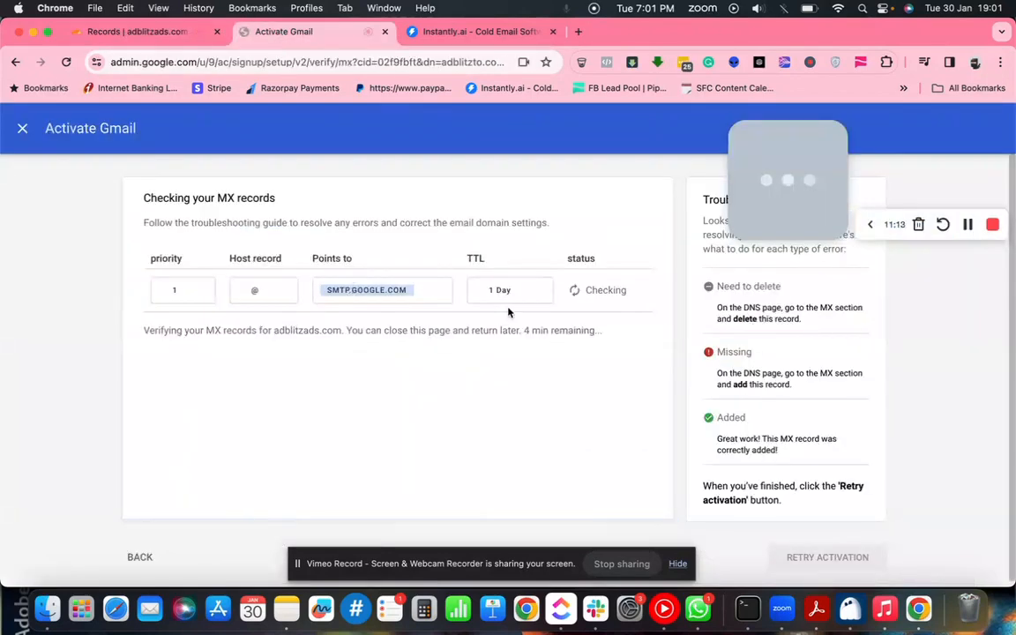
pyautogui.click(143, 32)
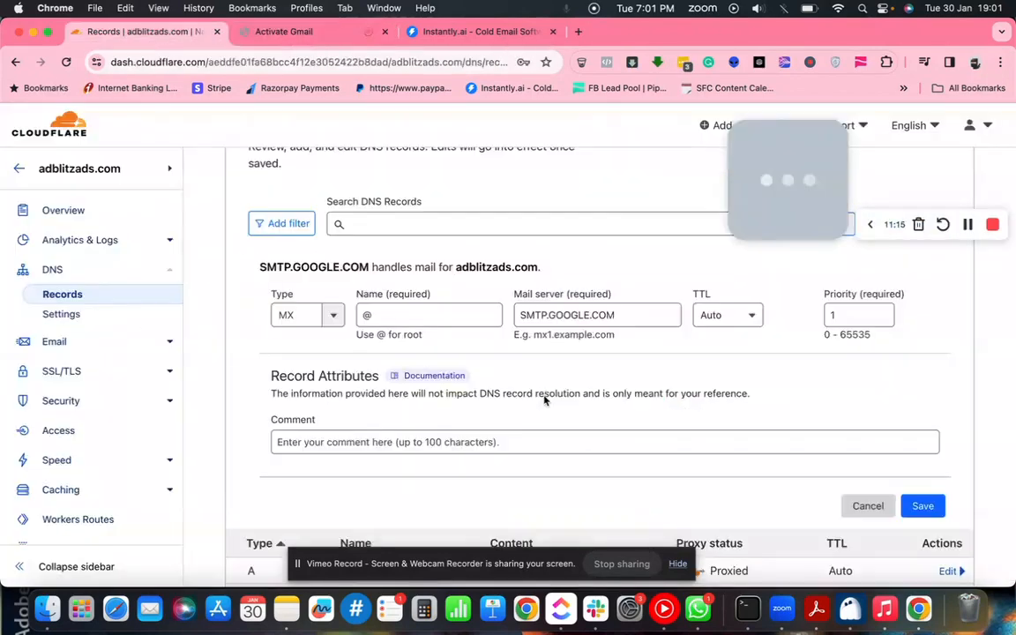
pyautogui.scroll(-1, 555, 401)
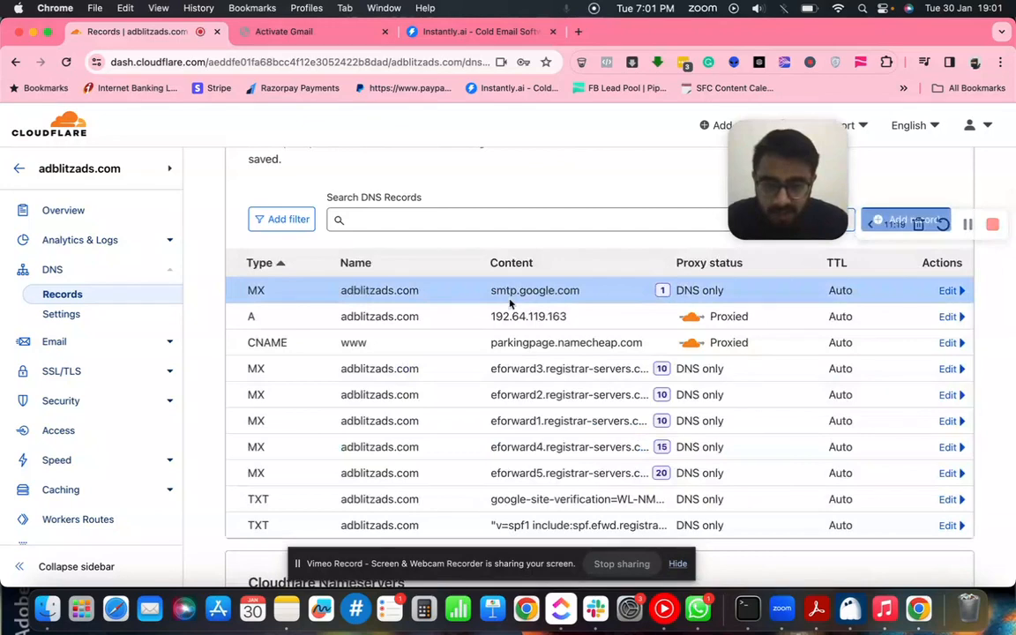
pyautogui.click(280, 33)
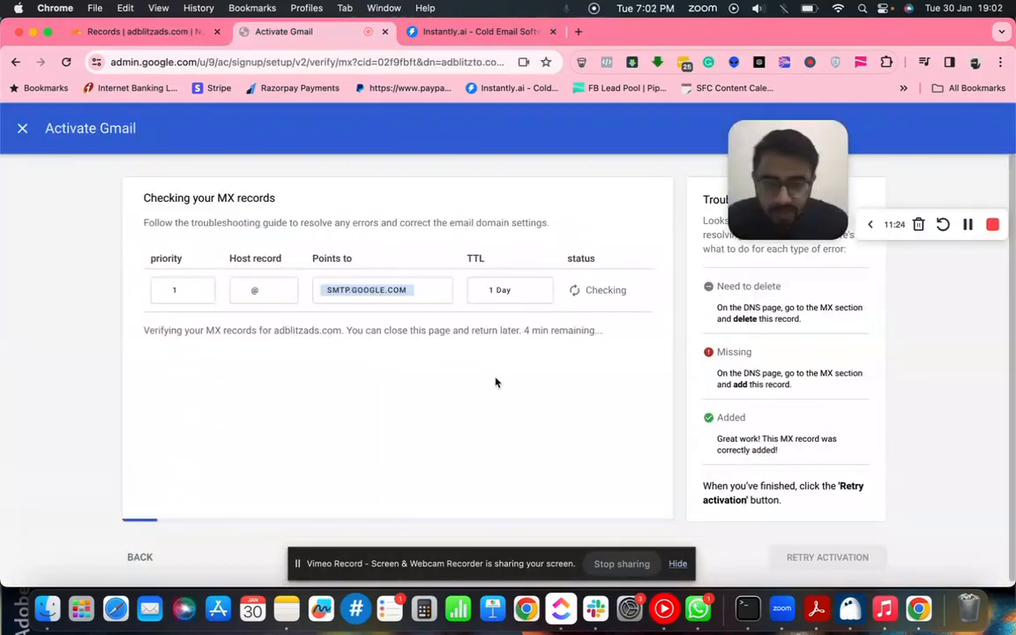
# - Close the adblitzads.com MX check and start Gmail activation for adblitzcreatives.com
pyautogui.scroll(-1, 567, 396)
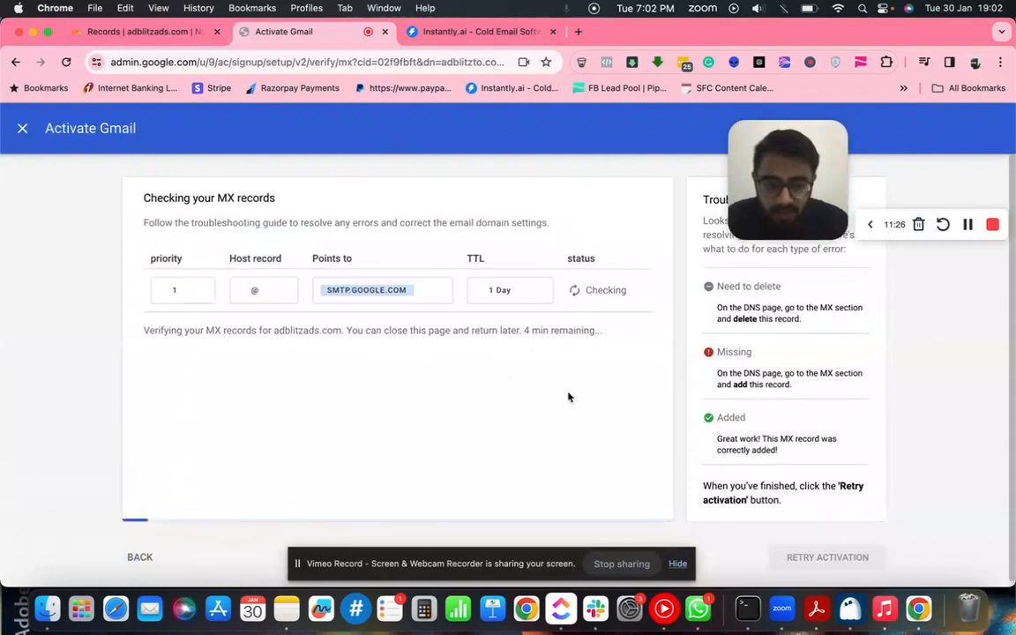
pyautogui.scroll(1, 511, 371)
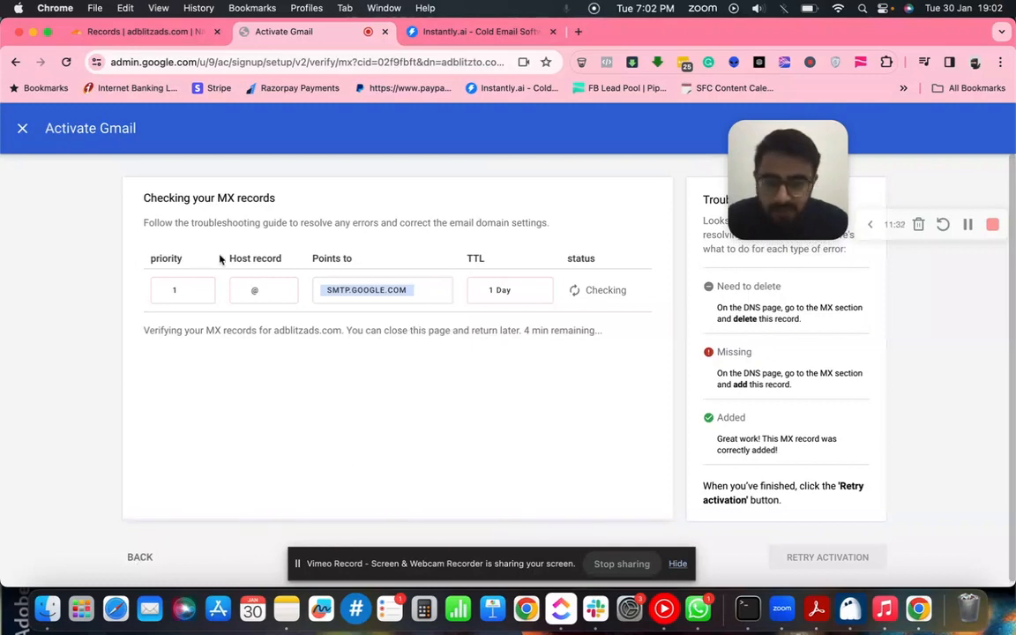
pyautogui.click(25, 129)
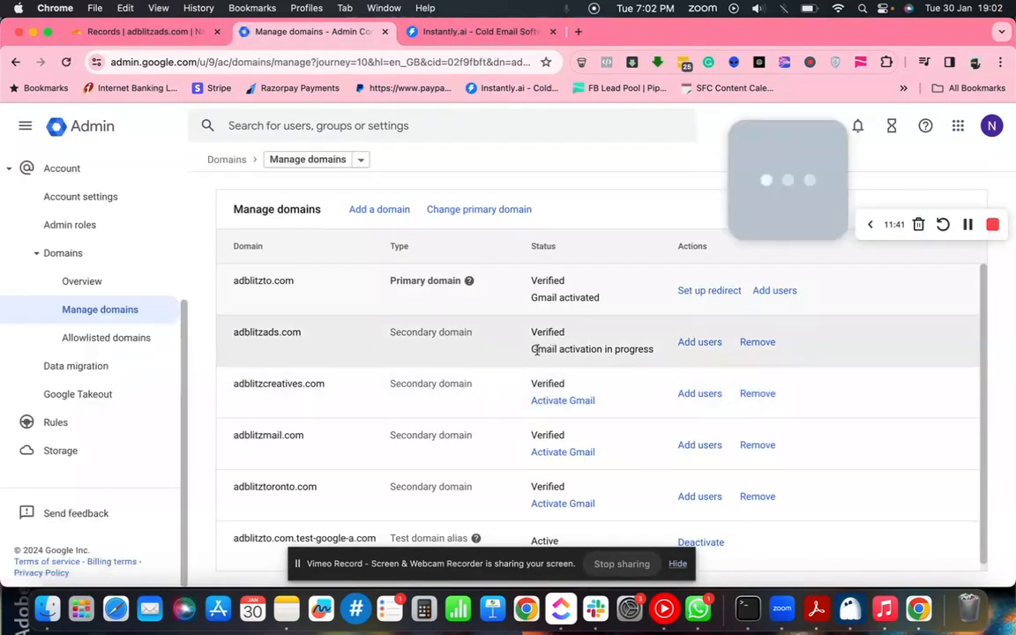
pyautogui.click(563, 402)
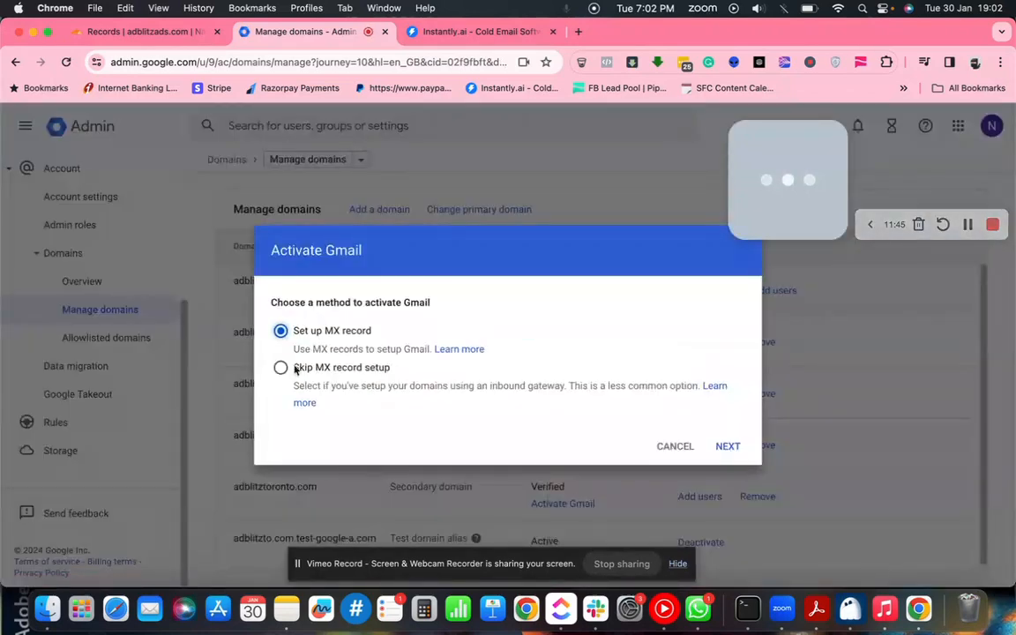
# - Proceed with the MX record method through step 2 and activate Gmail for adblitzcreatives.com
pyautogui.click(727, 446)
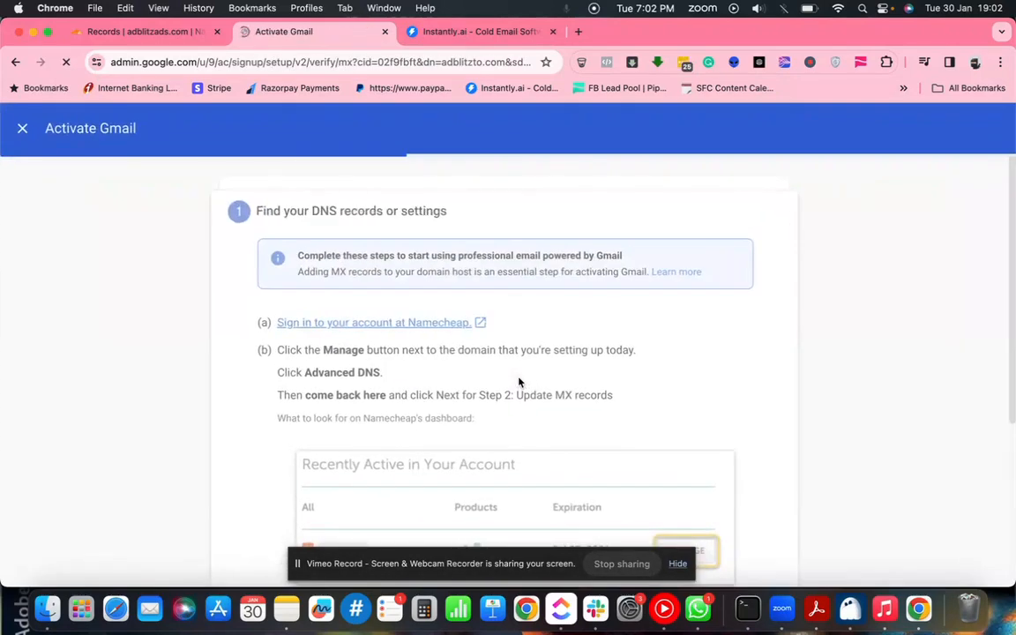
pyautogui.scroll(-5, 518, 382)
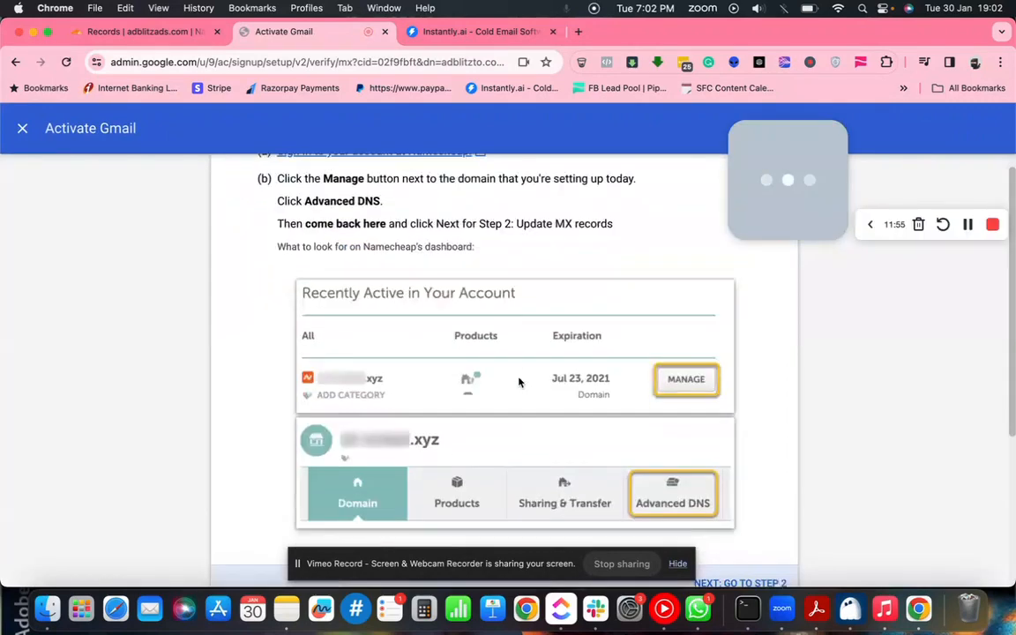
pyautogui.click(728, 490)
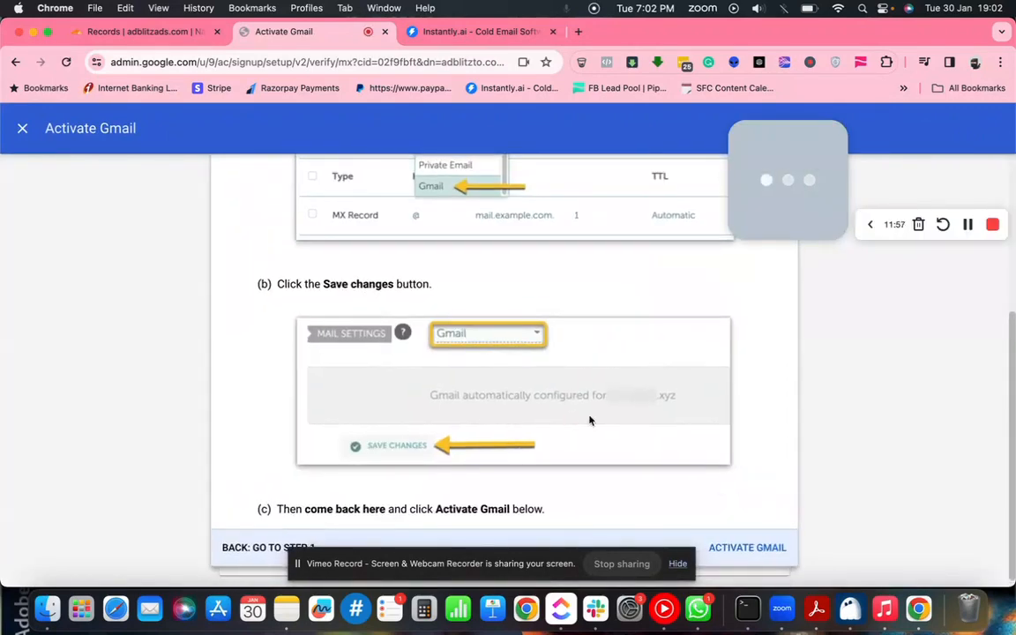
pyautogui.scroll(-1, 561, 403)
pyautogui.click(733, 547)
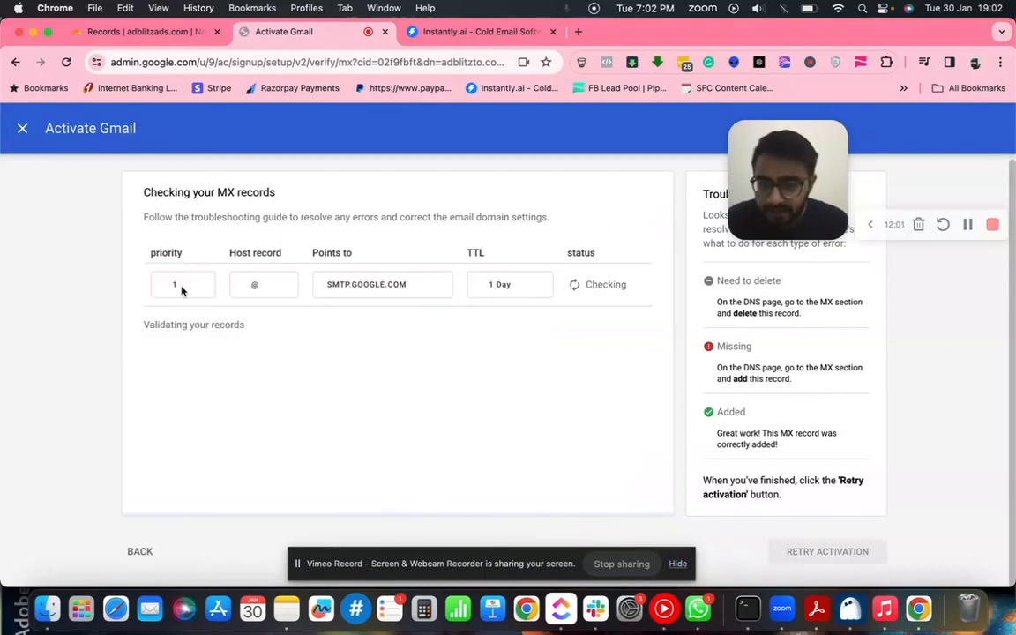
pyautogui.click(141, 31)
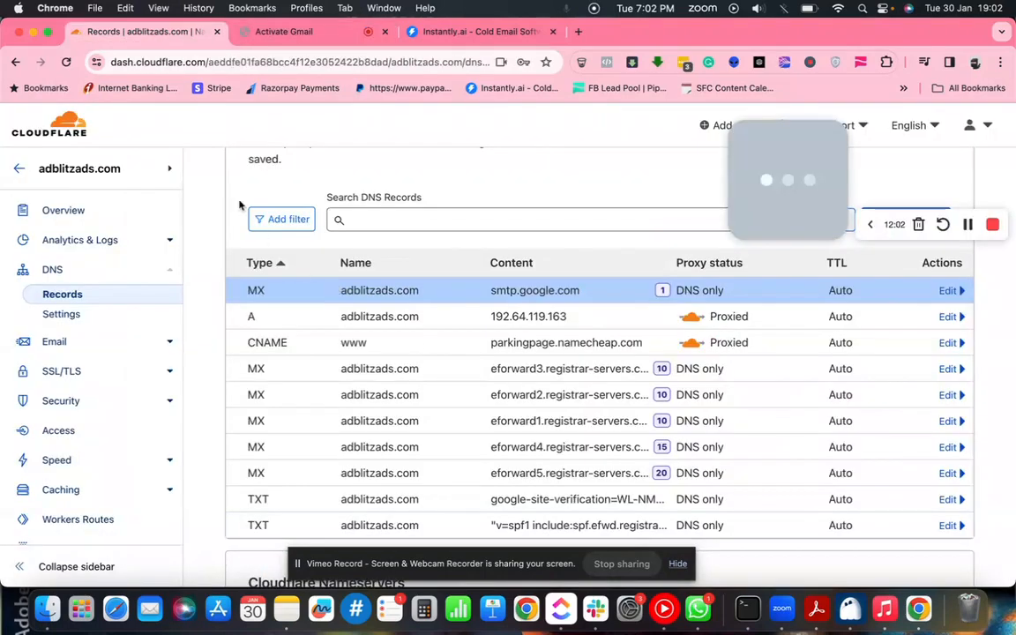
# - Go from adblitzads.com back to Websites and open adblitzcreatives.com's DNS records
pyautogui.scroll(5, 262, 238)
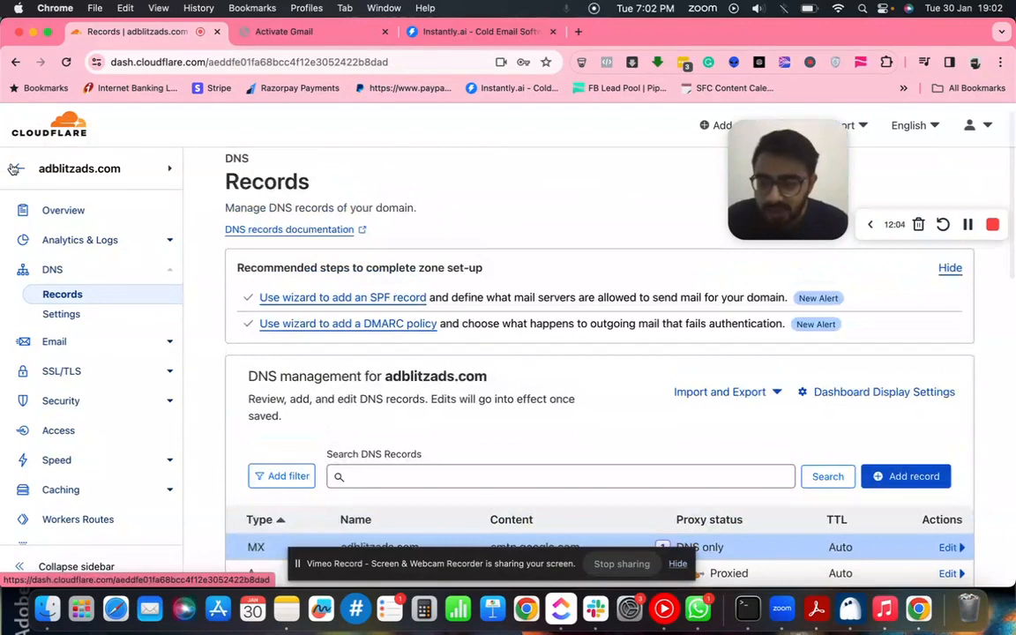
pyautogui.click(14, 168)
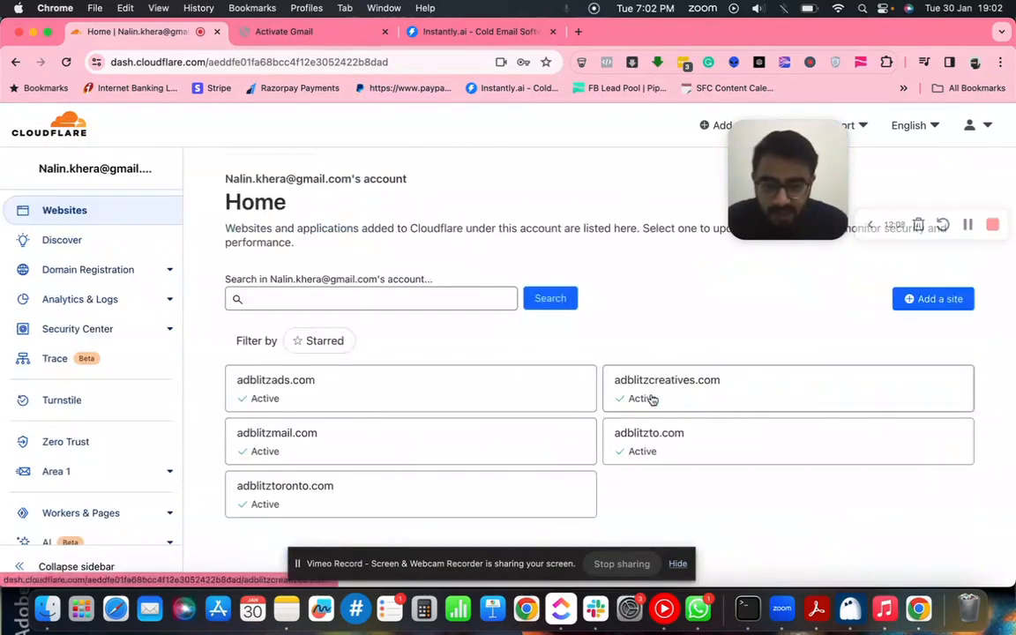
pyautogui.click(655, 398)
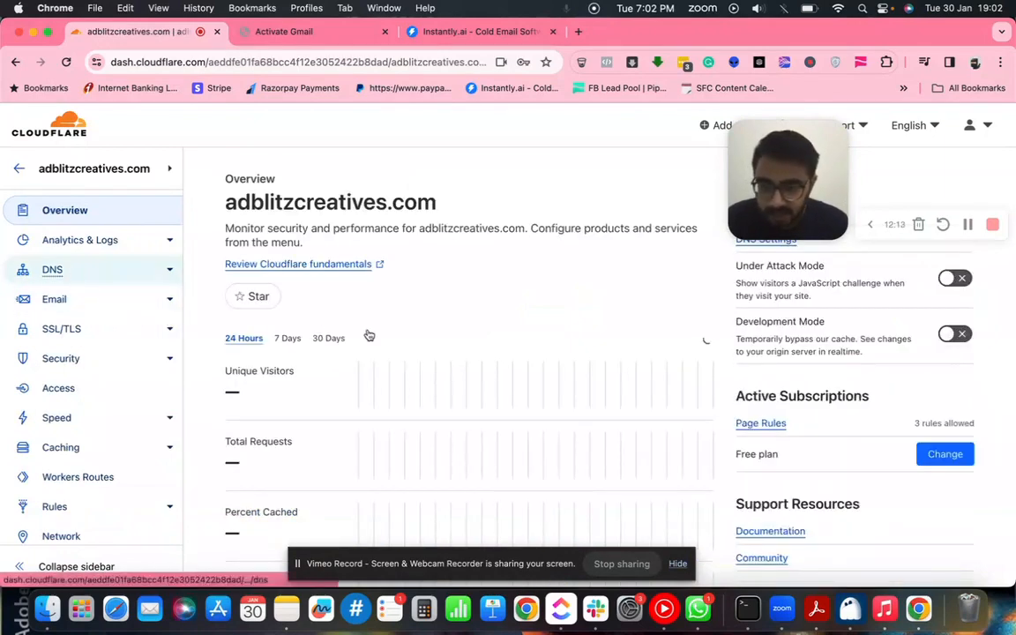
pyautogui.scroll(-5, 405, 385)
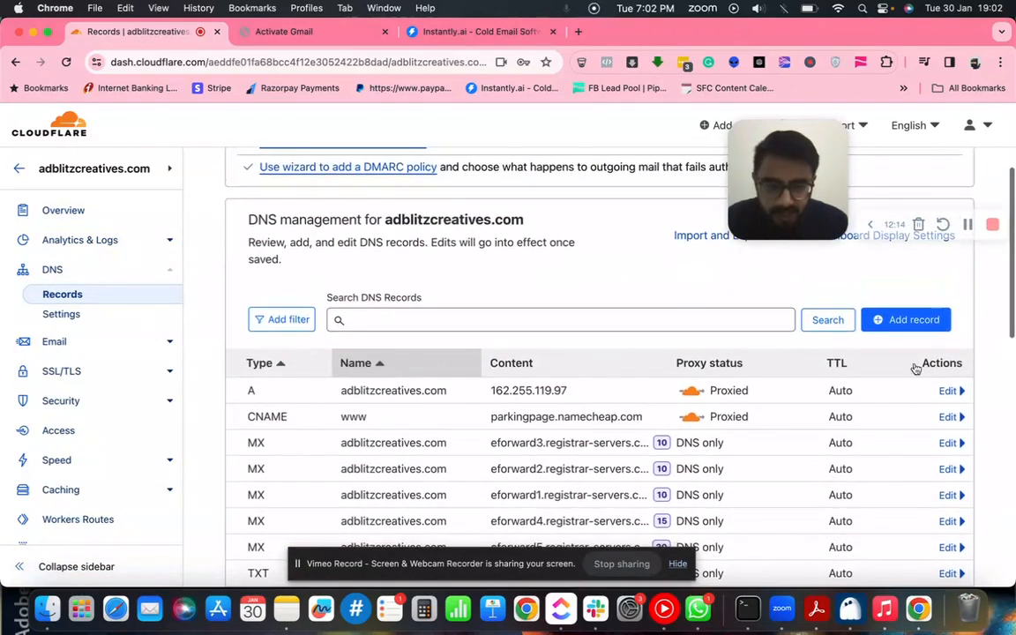
# - Add a new DNS record of type MX with name @
pyautogui.click(902, 320)
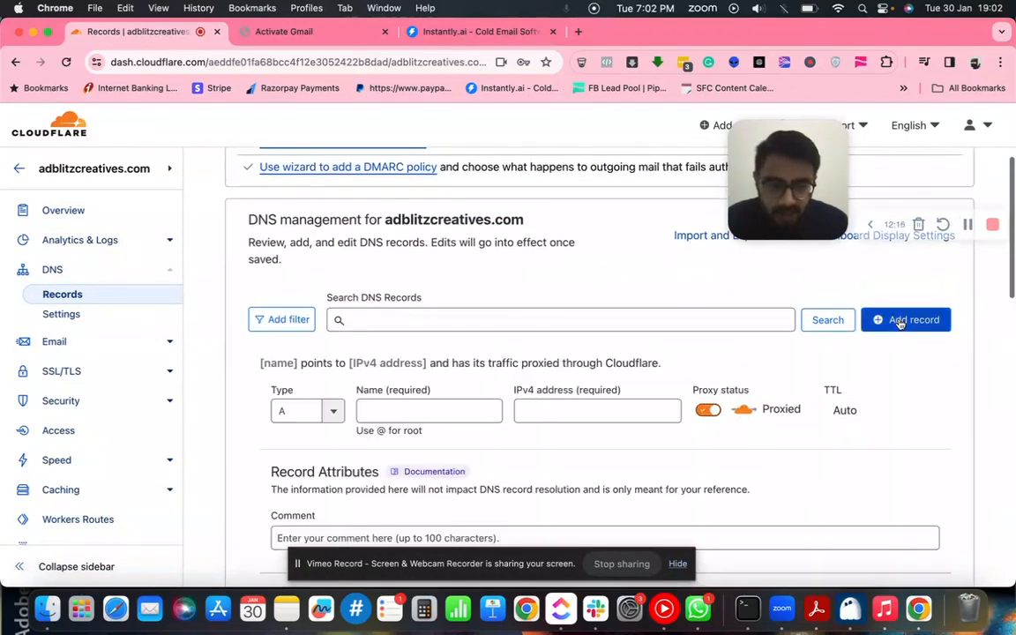
pyautogui.click(290, 414)
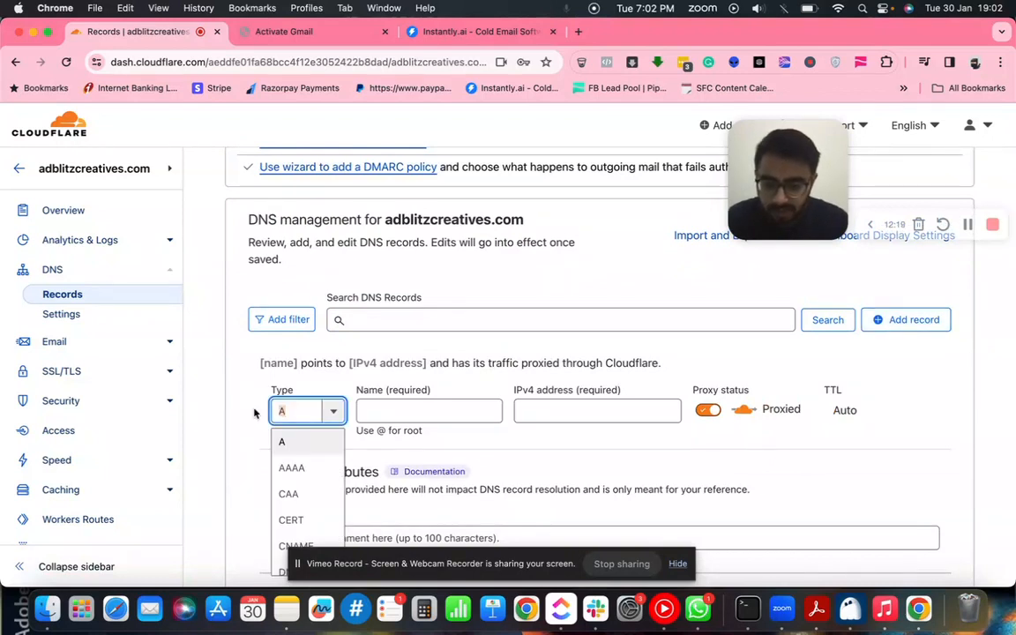
pyautogui.write('MX')
pyautogui.click(286, 441)
pyautogui.click(400, 411)
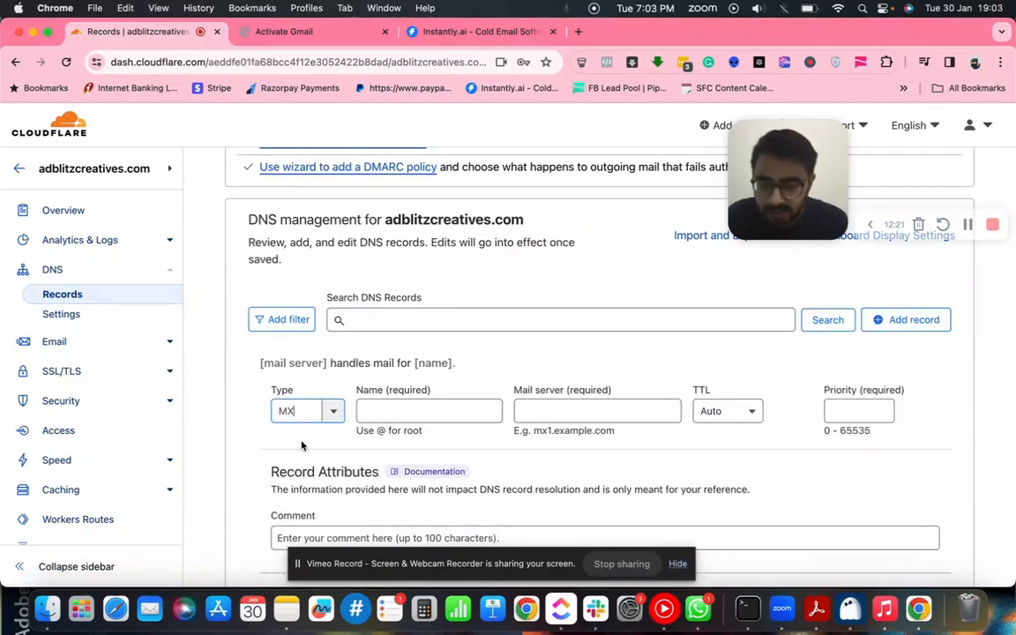
pyautogui.write('@')
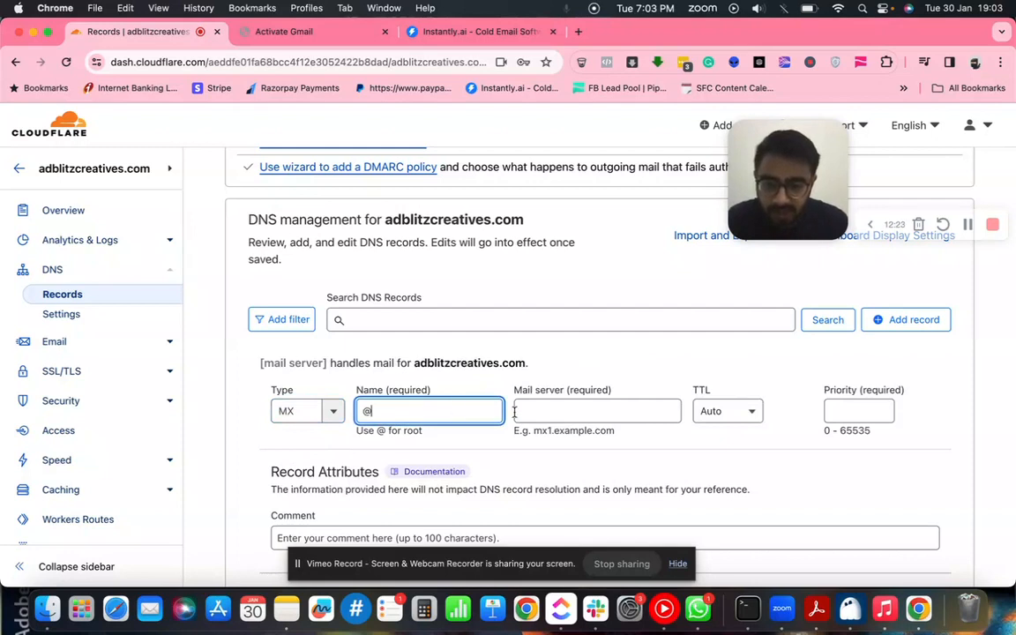
# - Paste SMTP.GOOGLE.COM as the mail server, set priority 1, and save the record
pyautogui.click(552, 416)
pyautogui.write('SMTP.GOOGLE.COM')
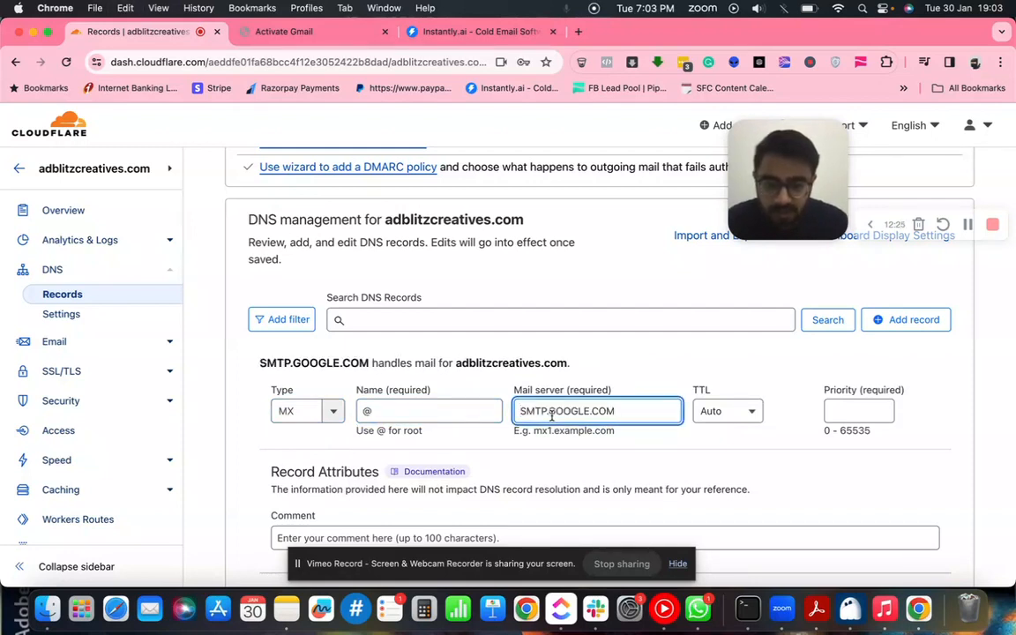
pyautogui.click(845, 415)
pyautogui.write('1')
pyautogui.scroll(-3, 850, 474)
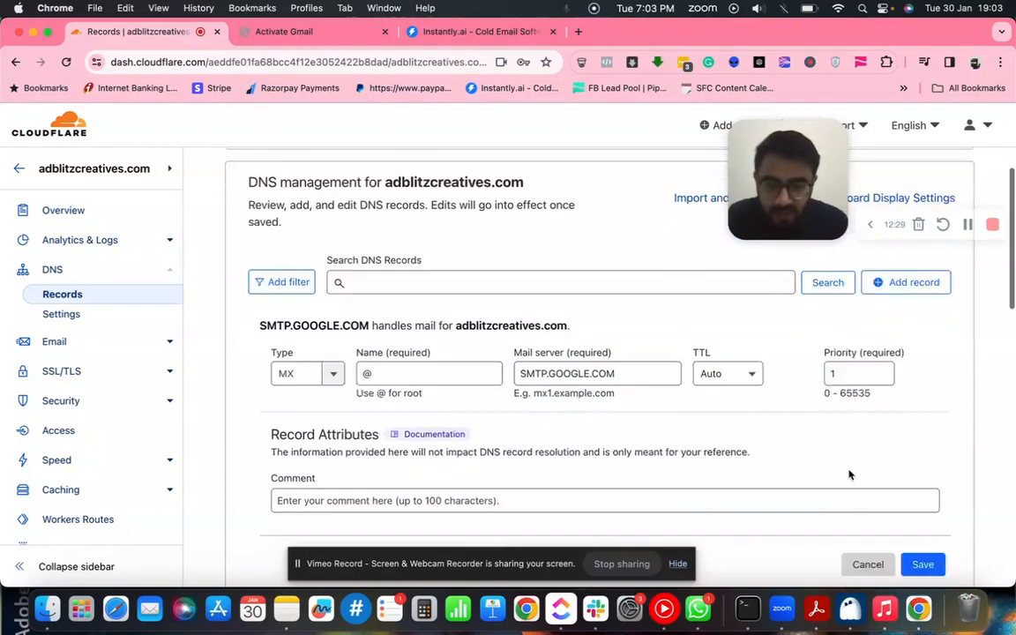
pyautogui.click(923, 431)
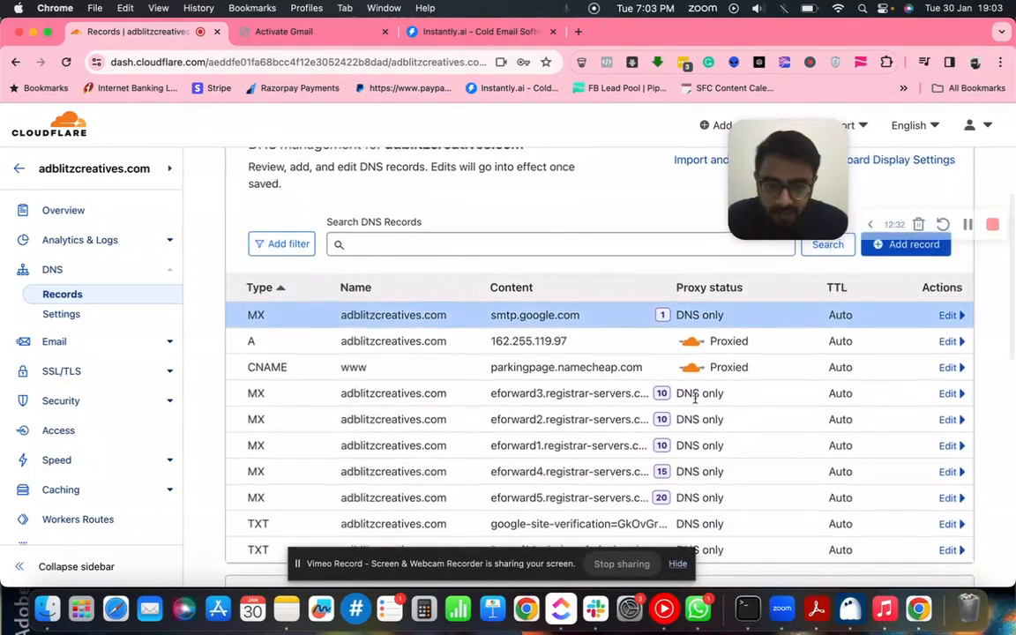
pyautogui.scroll(1, 695, 400)
pyautogui.click(302, 30)
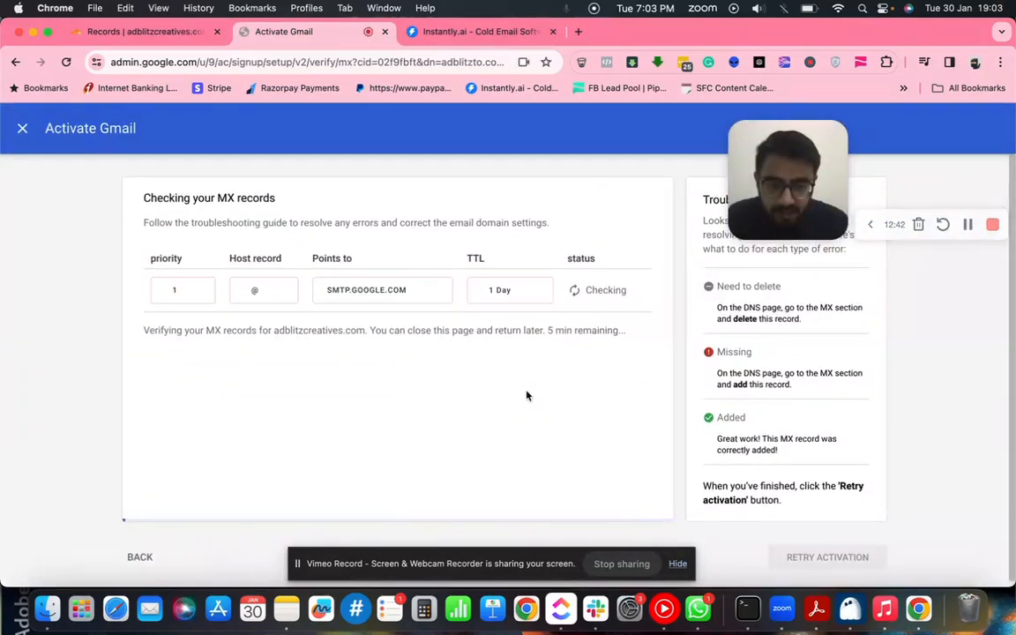
# - Close the Activate Gmail wizard for the domain
pyautogui.scroll(-1, 528, 395)
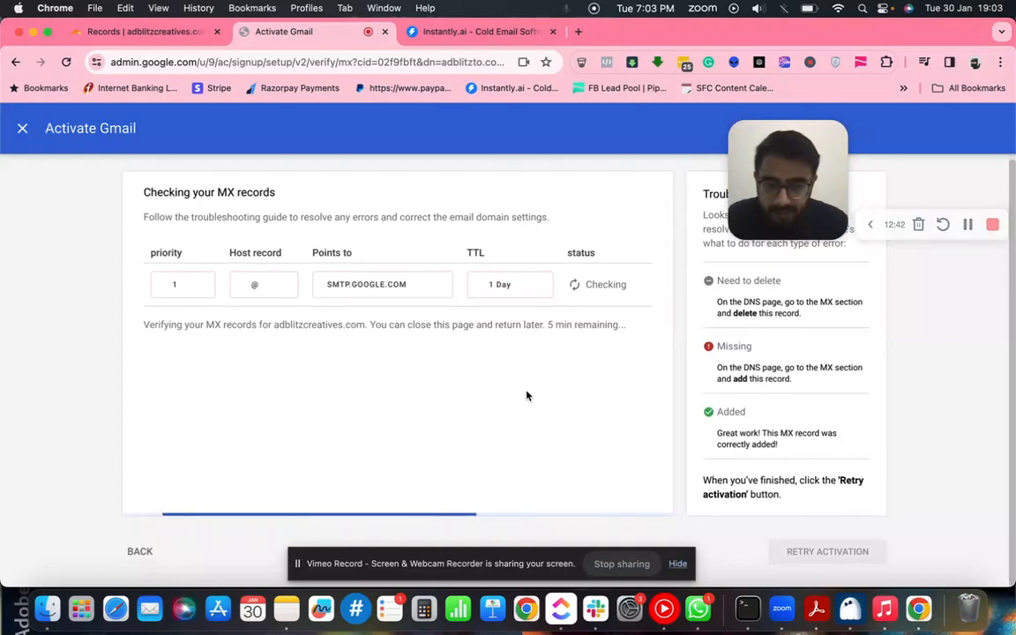
pyautogui.click(24, 129)
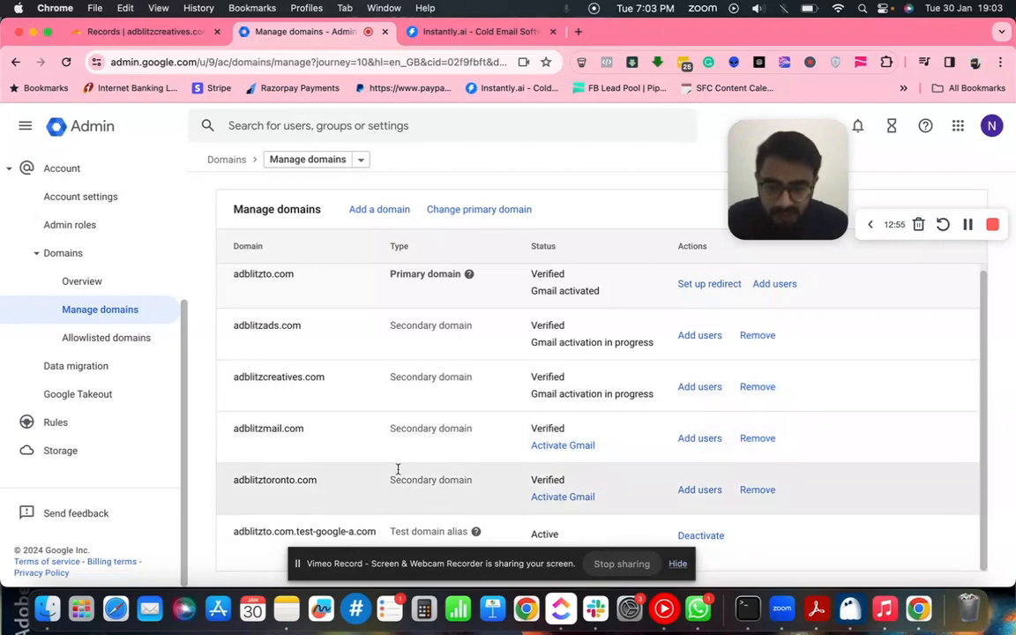
pyautogui.click(967, 228)
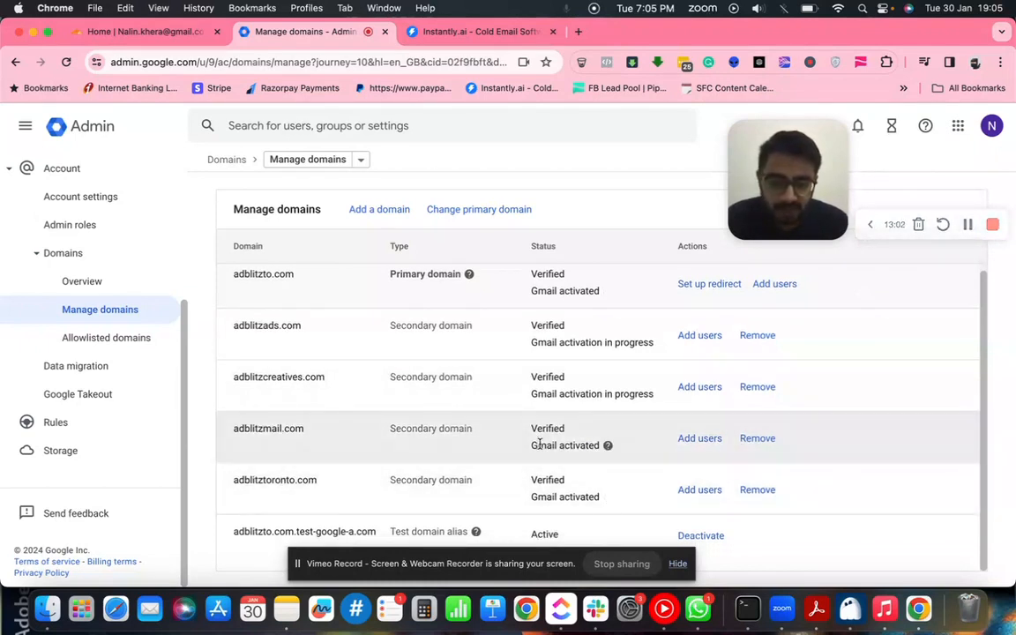
# - Review the Manage domains table with adblitzmail.com and adblitztoronto.com activated, glancing at Instantly.ai
pyautogui.scroll(1, 570, 430)
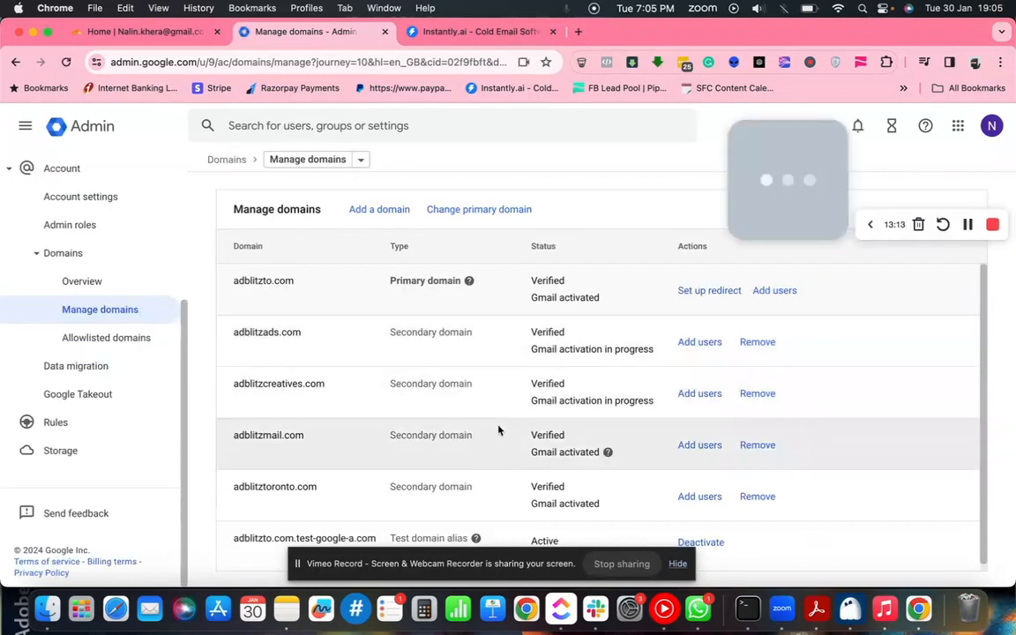
pyautogui.scroll(-1, 498, 430)
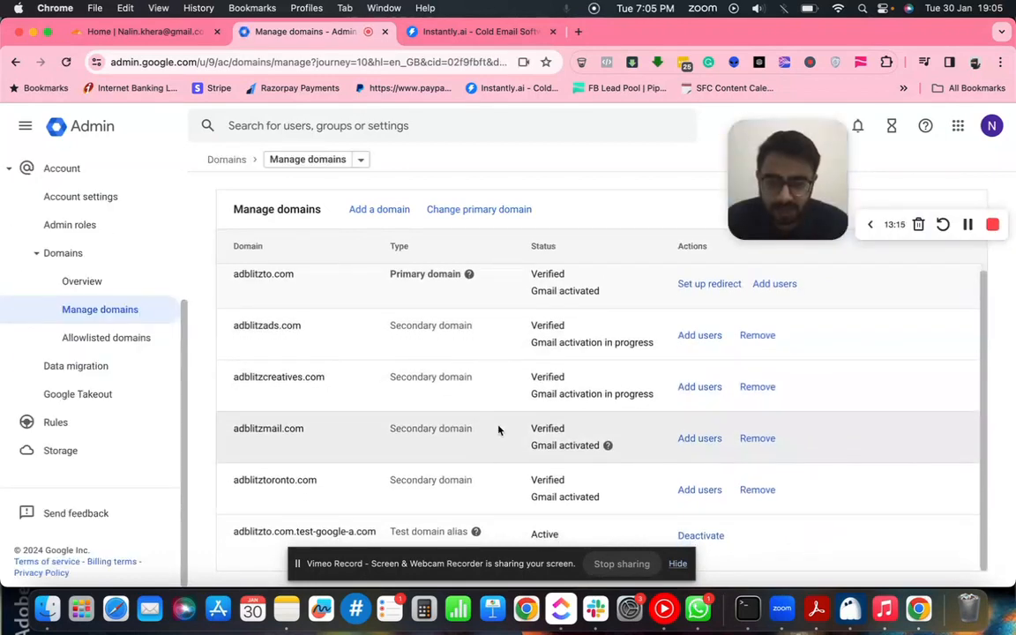
pyautogui.scroll(1, 498, 430)
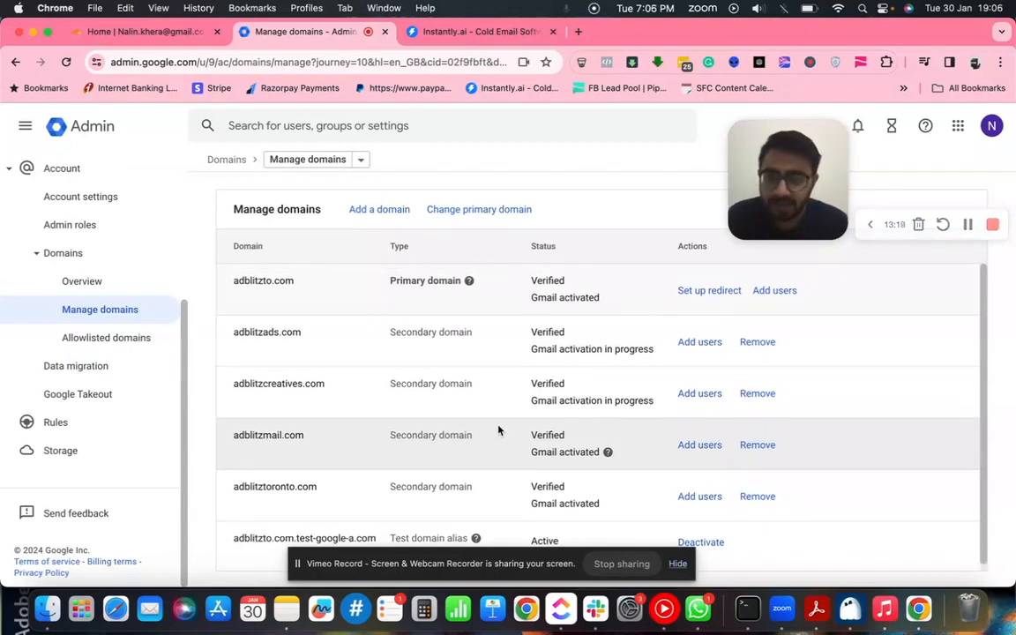
pyautogui.click(465, 36)
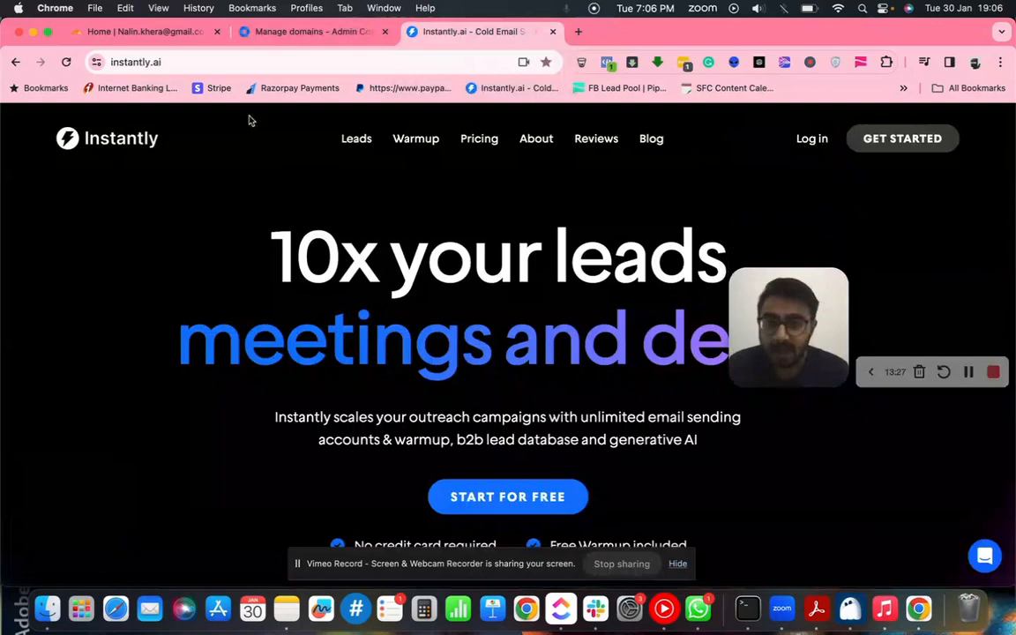
pyautogui.click(296, 36)
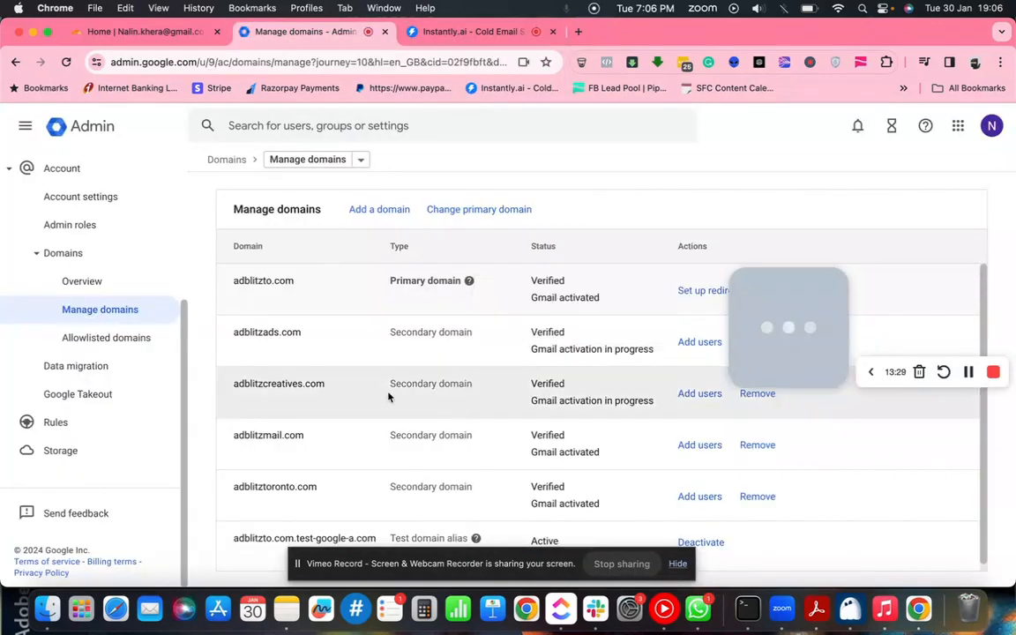
# - Go to Directory > Users and open the Add new user form
pyautogui.scroll(3, 137, 381)
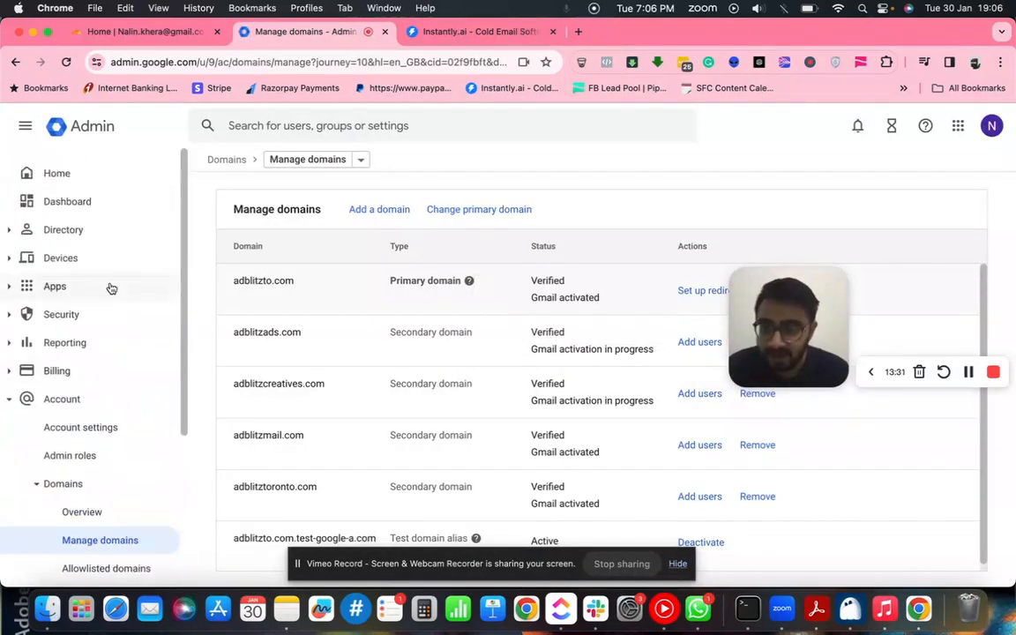
pyautogui.click(39, 486)
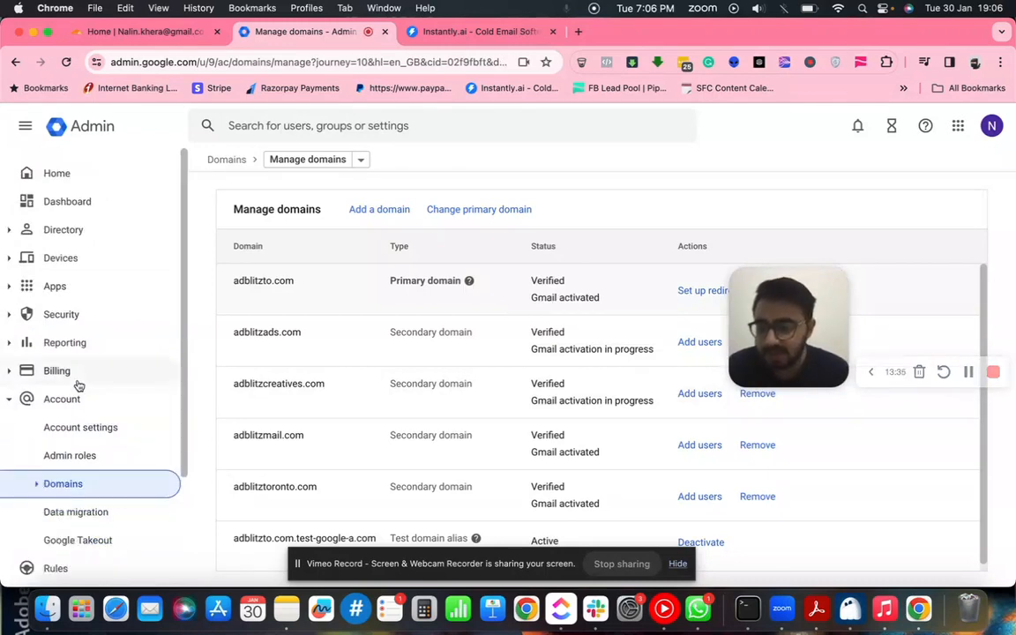
pyautogui.click(18, 235)
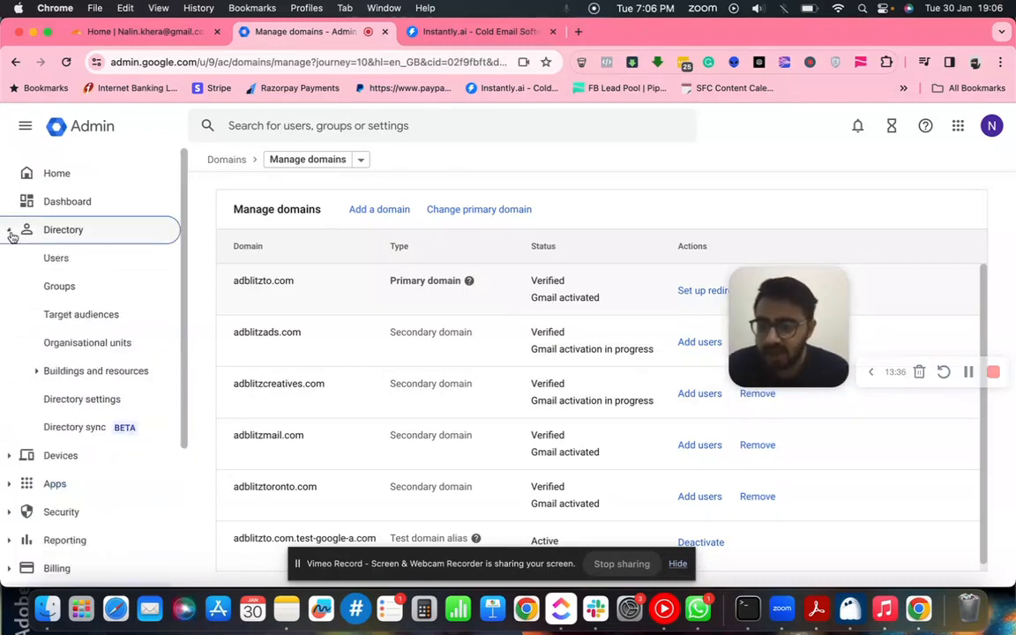
pyautogui.click(63, 261)
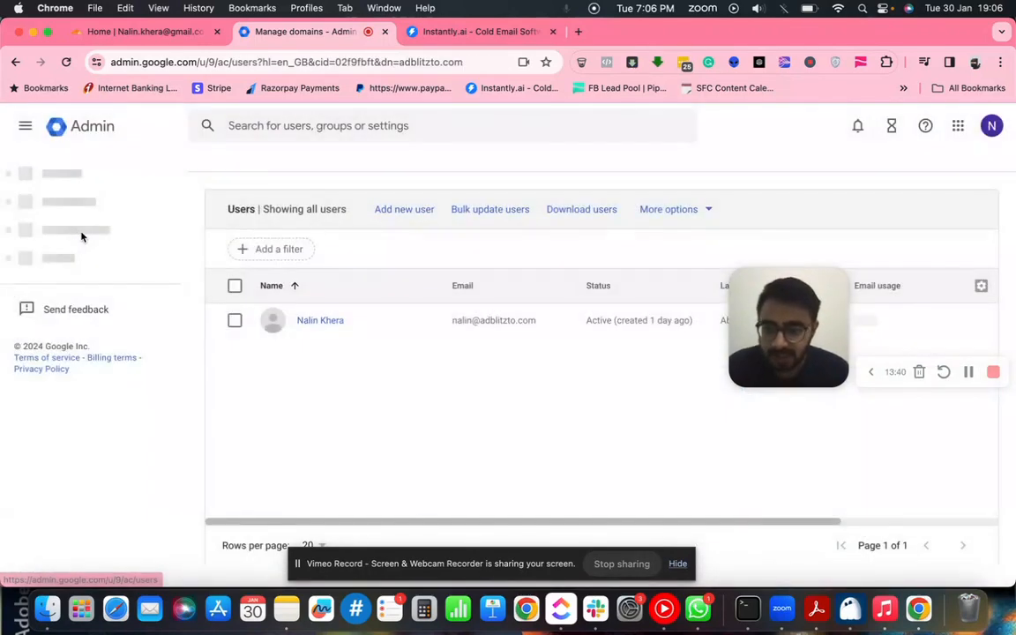
pyautogui.scroll(2, 62, 230)
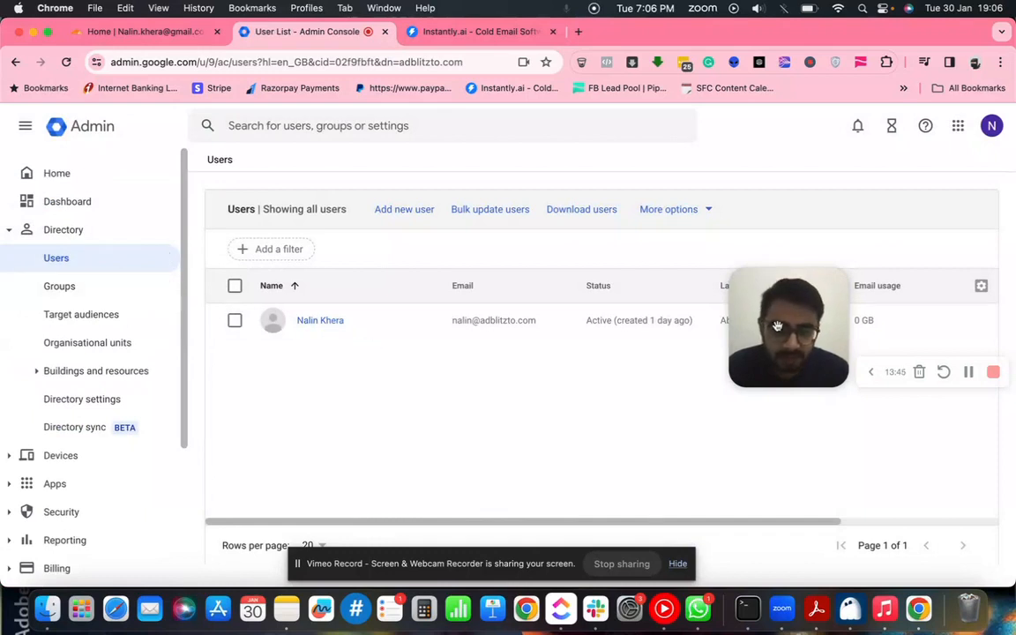
pyautogui.moveTo(777, 326); pyautogui.dragTo(773, 409)
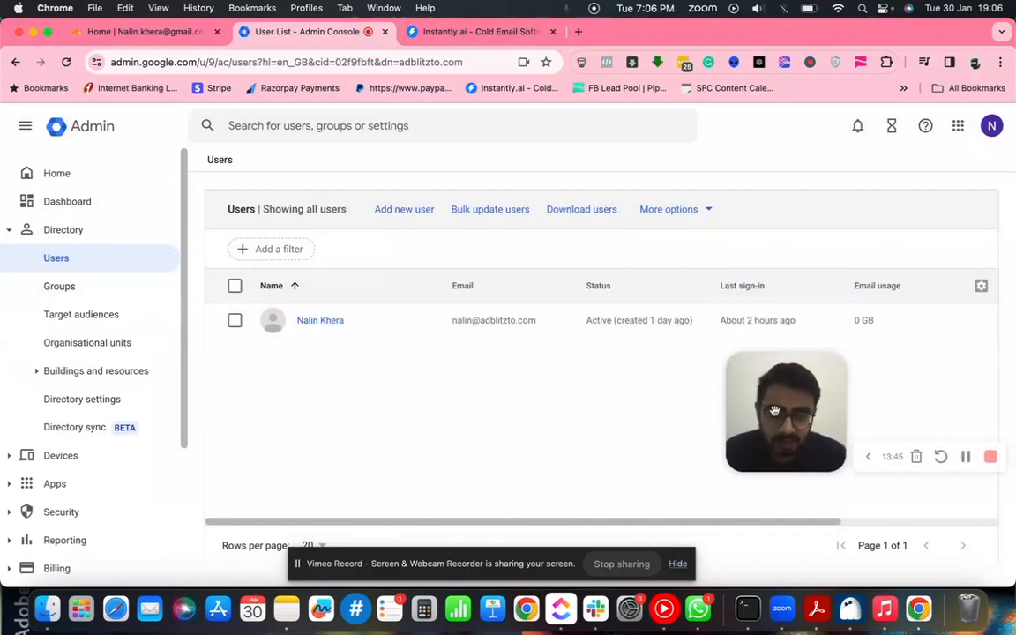
pyautogui.click(404, 215)
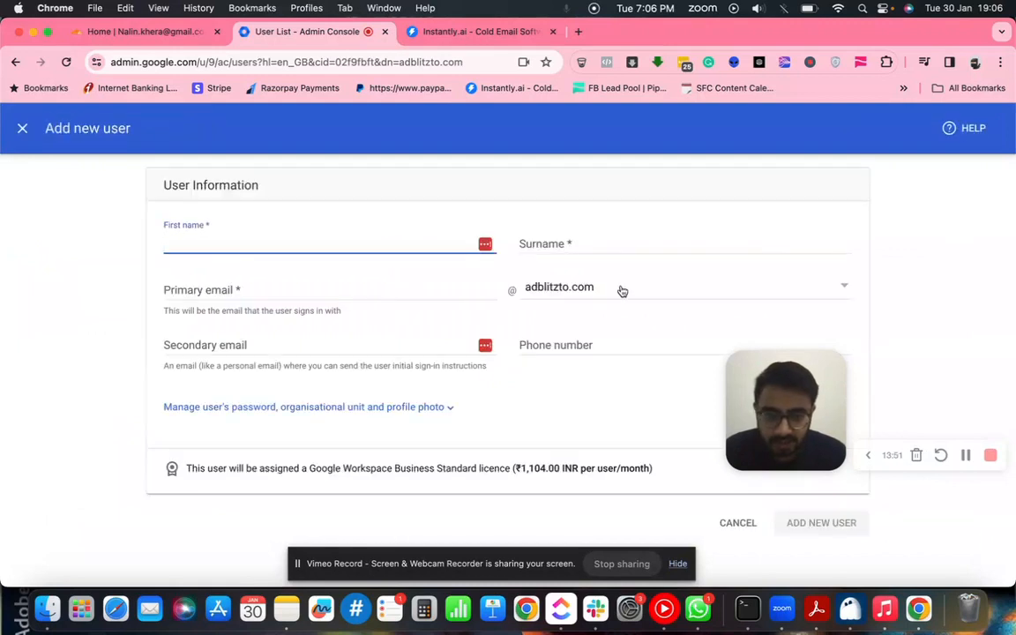
# - Set the new user's email domain to adblitzads.com
pyautogui.click(622, 290)
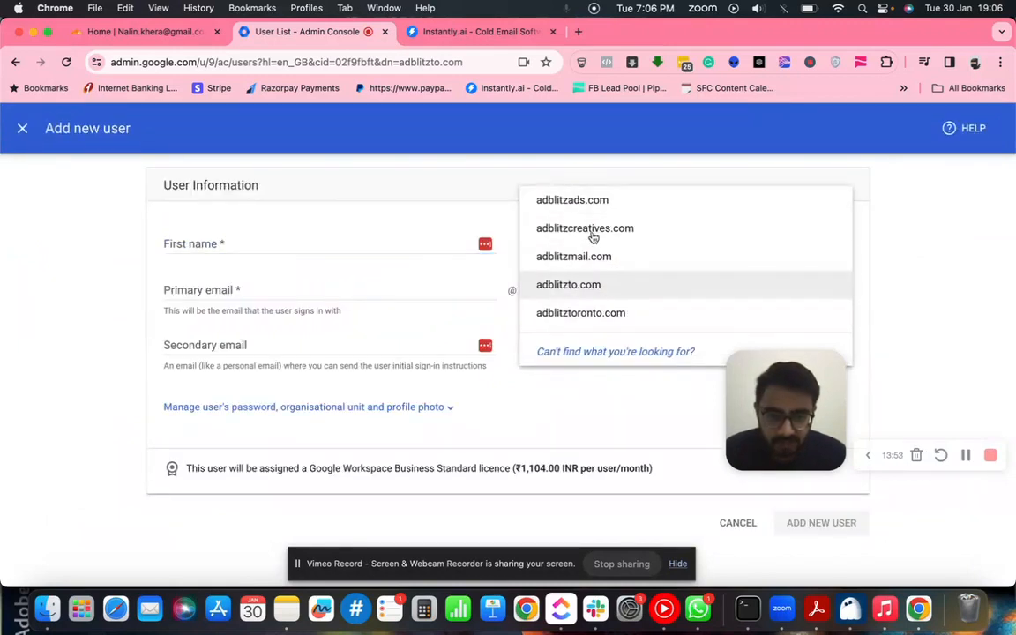
pyautogui.click(586, 412)
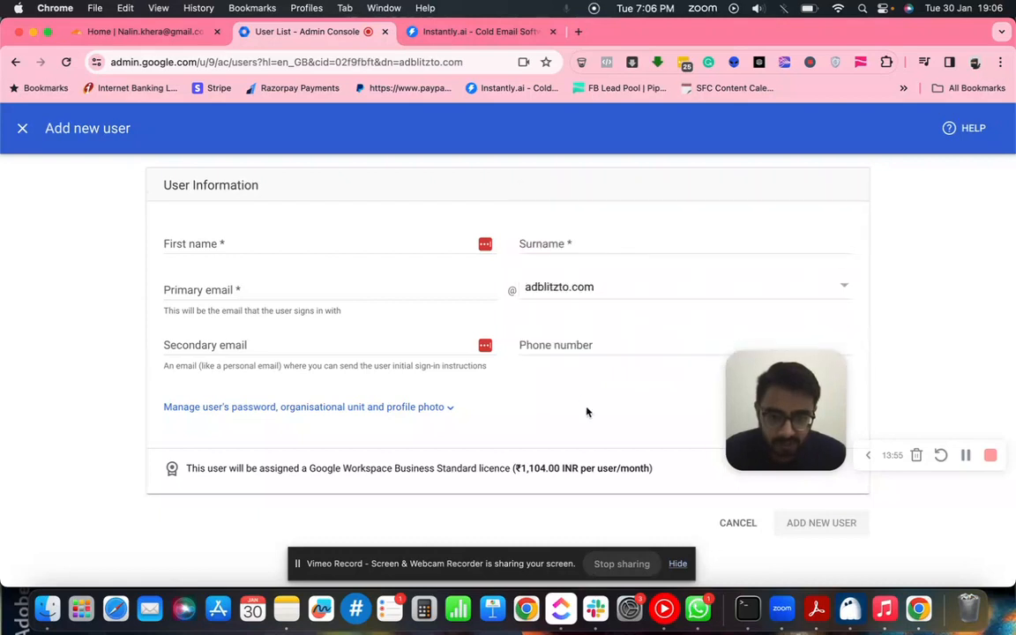
pyautogui.click(633, 293)
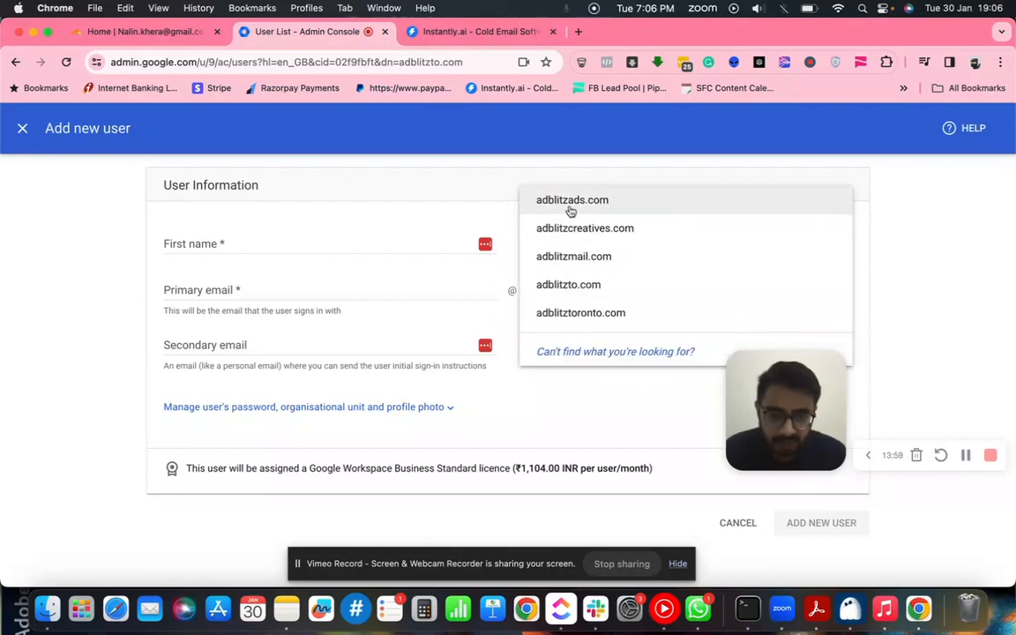
pyautogui.click(543, 209)
# - Enter the user's first name and surname, add the user, and close the confirmation
pyautogui.click(262, 246)
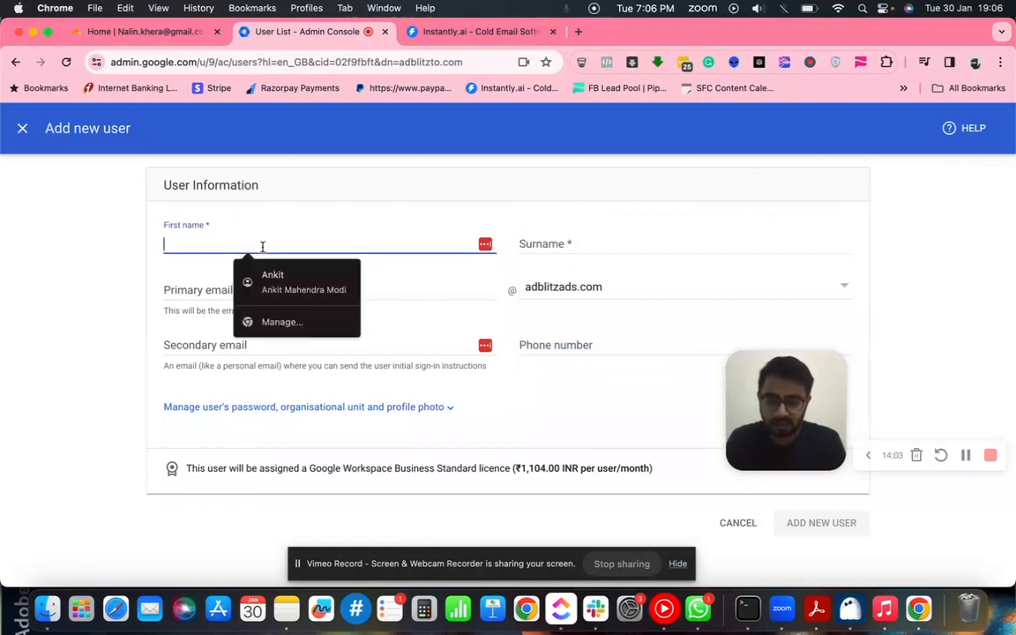
pyautogui.press('Tab')
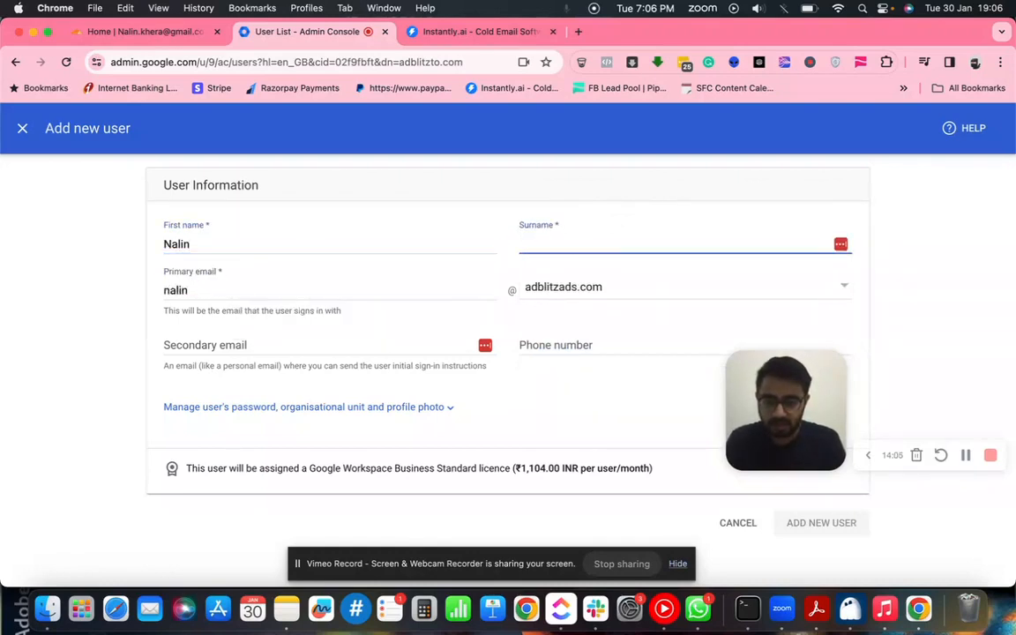
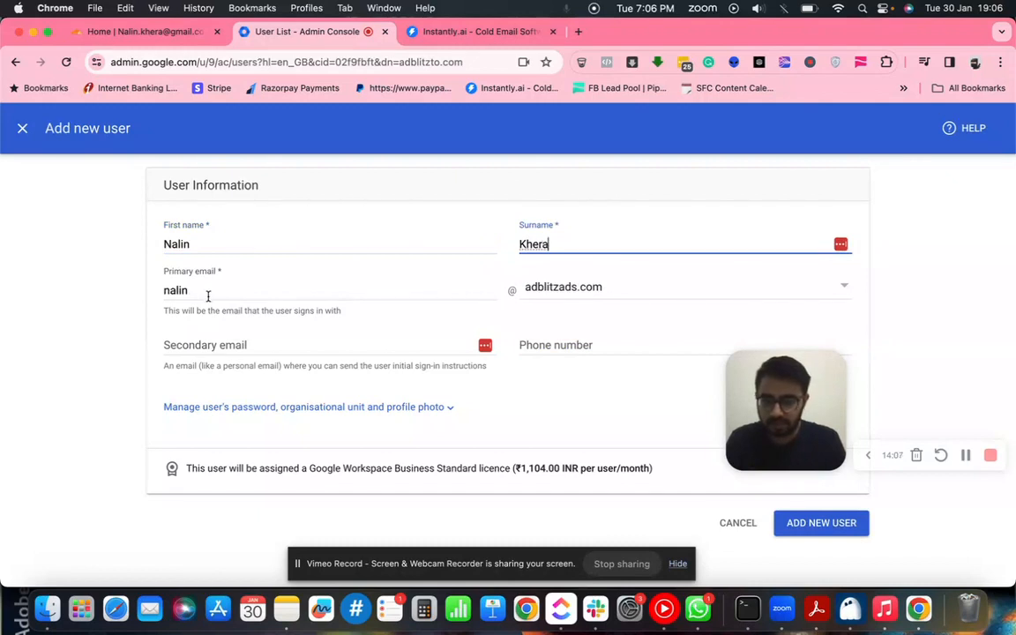
pyautogui.click(208, 296)
pyautogui.click(123, 284)
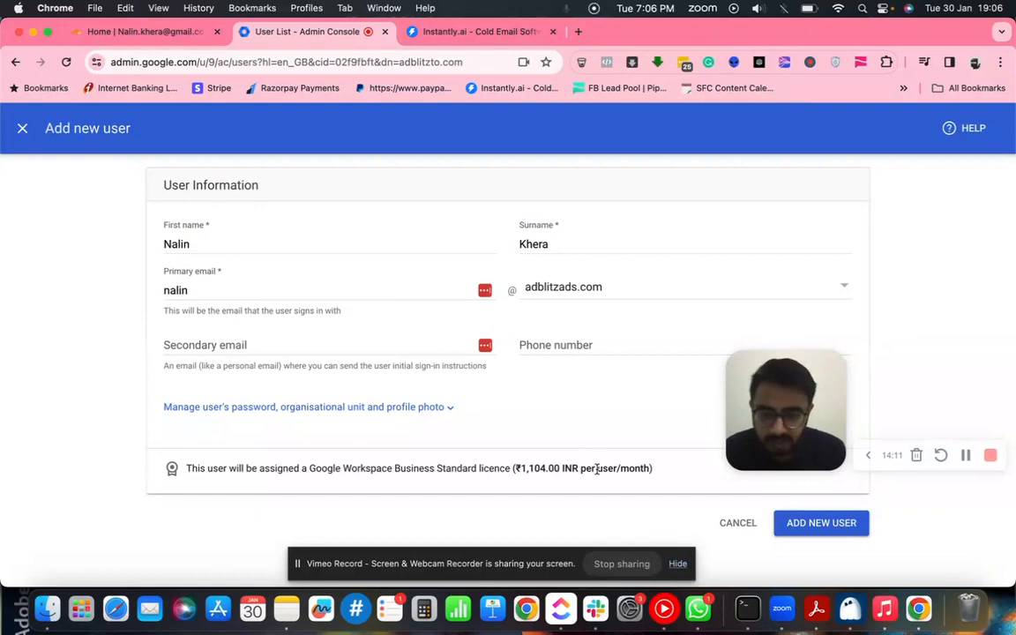
pyautogui.click(838, 527)
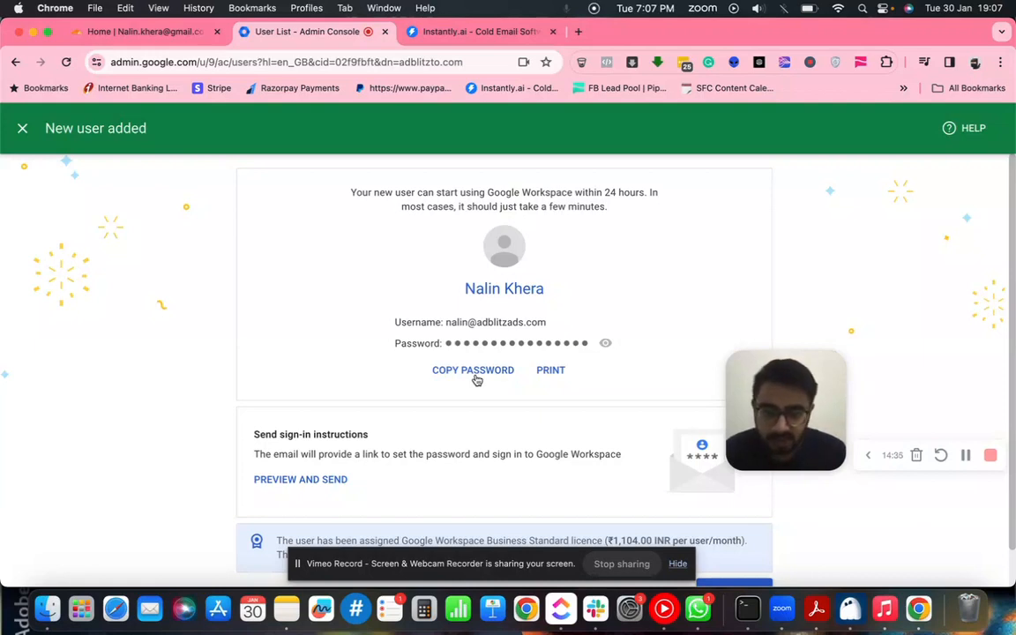
pyautogui.click(966, 455)
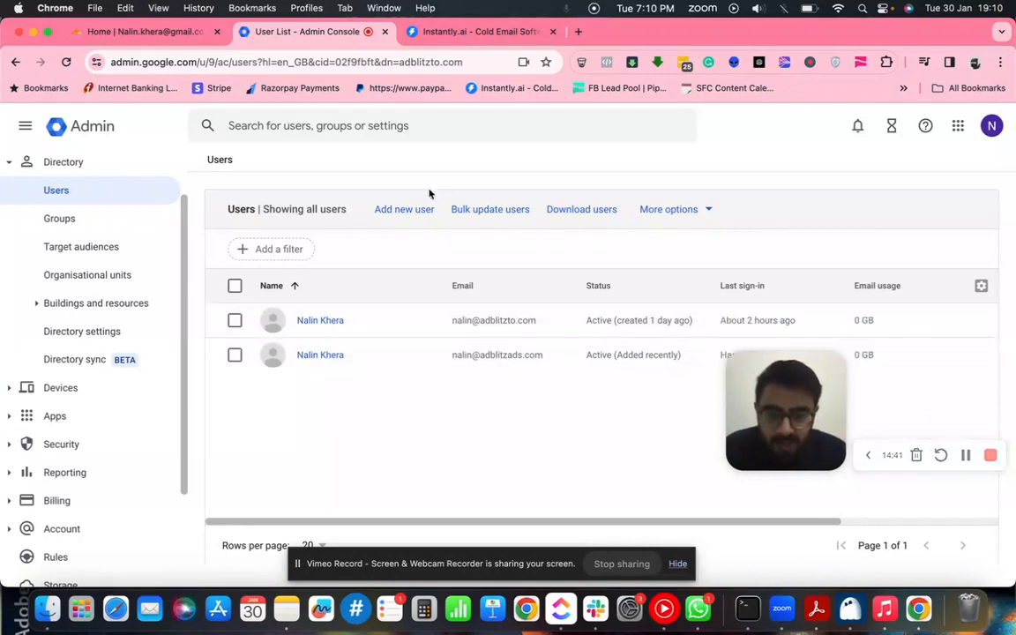
# - Open a fresh Add new user form from the Users page
pyautogui.click(411, 211)
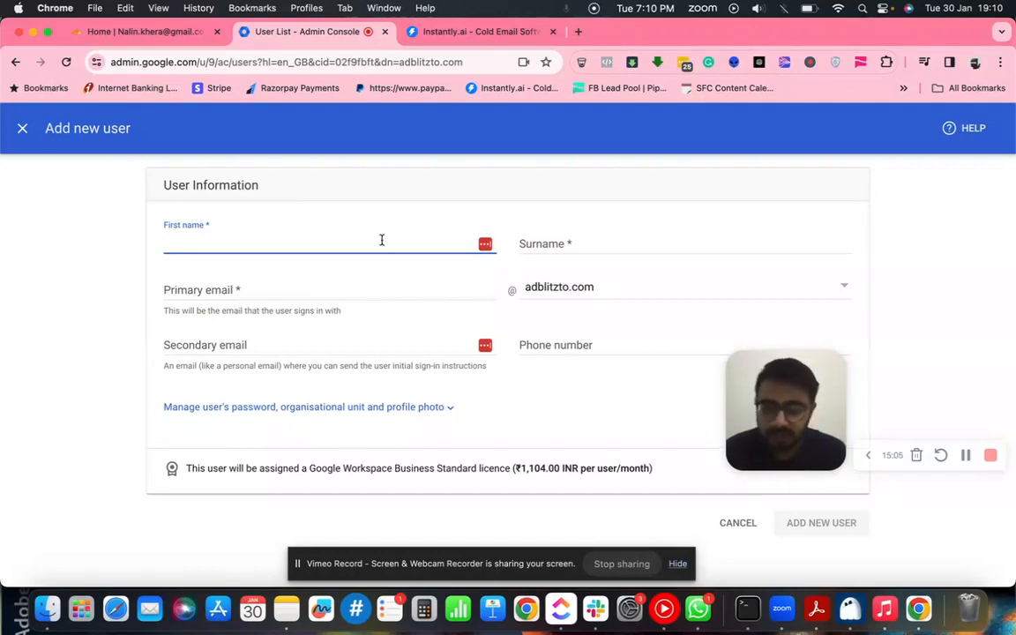
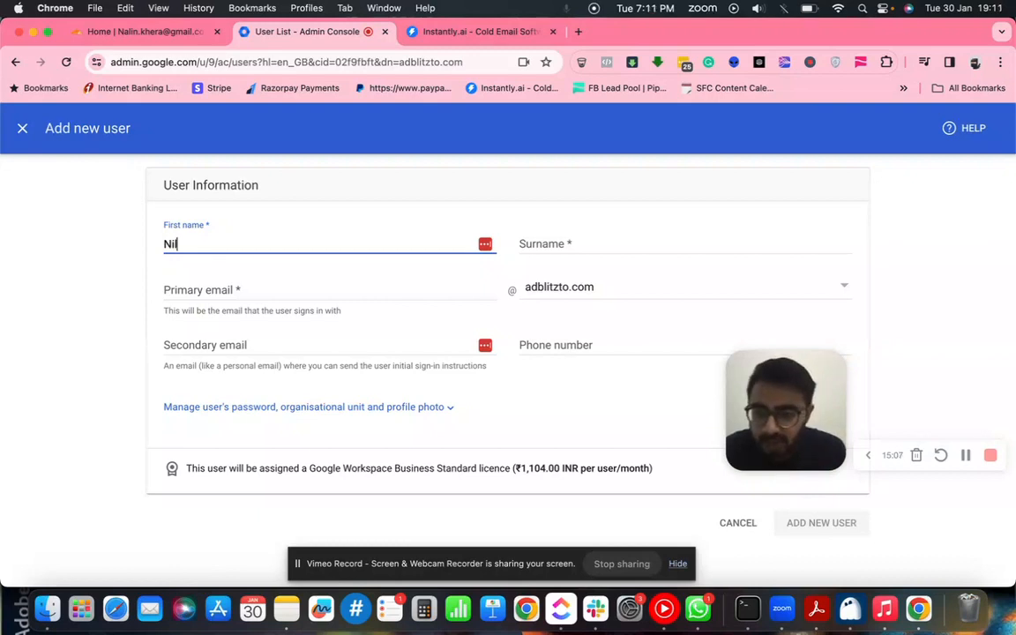
# - Enter the new user's first name and surname, correcting a typo
pyautogui.press('Tab')
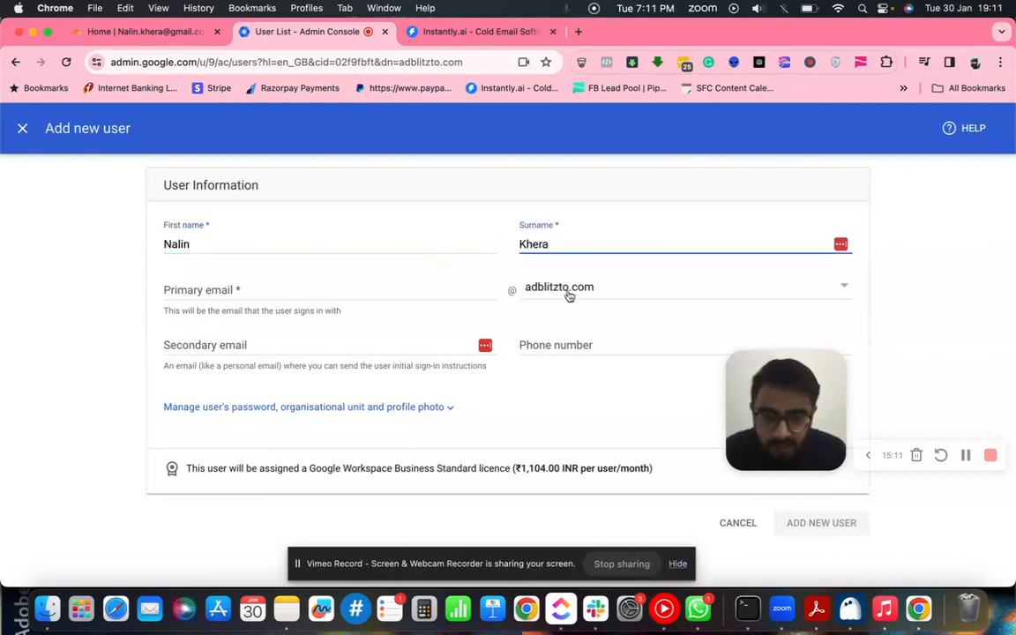
# - Choose adblitzcreatives.com as the domain, shorten the email username, and add the user
pyautogui.click(569, 296)
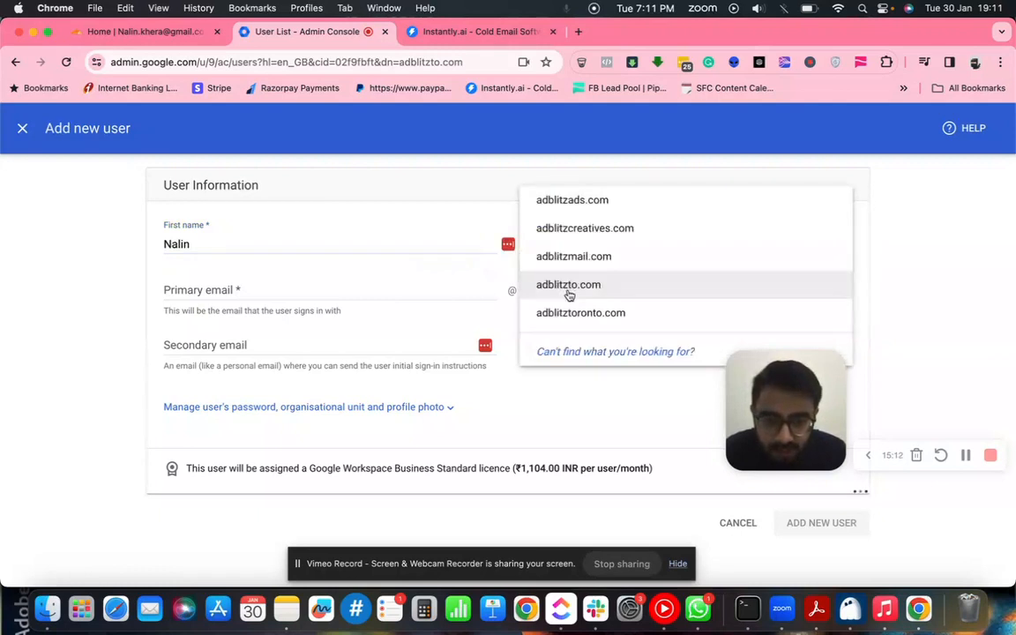
pyautogui.click(590, 227)
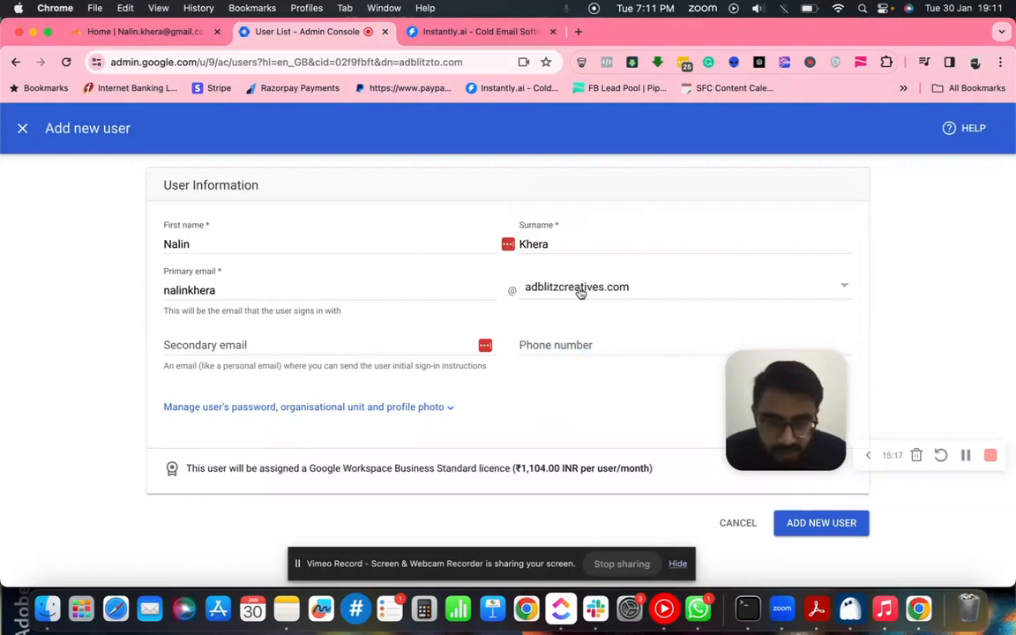
pyautogui.click(240, 294)
pyautogui.press('BackSpace')
pyautogui.press('BackSpace')
pyautogui.press('BackSpace')
pyautogui.press('BackSpace')
pyautogui.press('BackSpace')
pyautogui.click(68, 318)
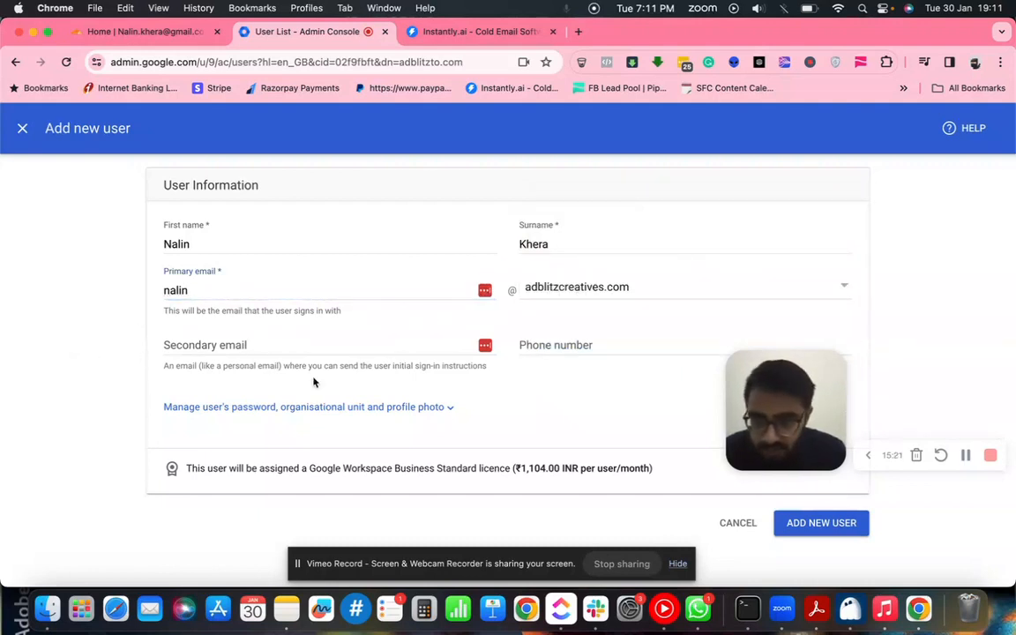
pyautogui.click(820, 527)
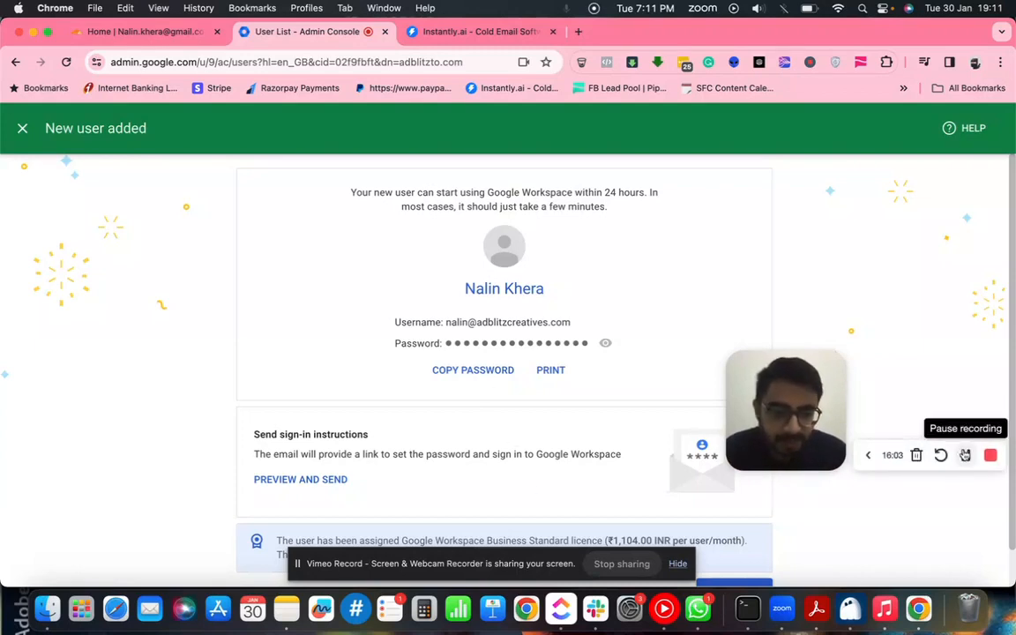
# - Close the New user added page and switch to the Instantly.ai tab
pyautogui.click(965, 455)
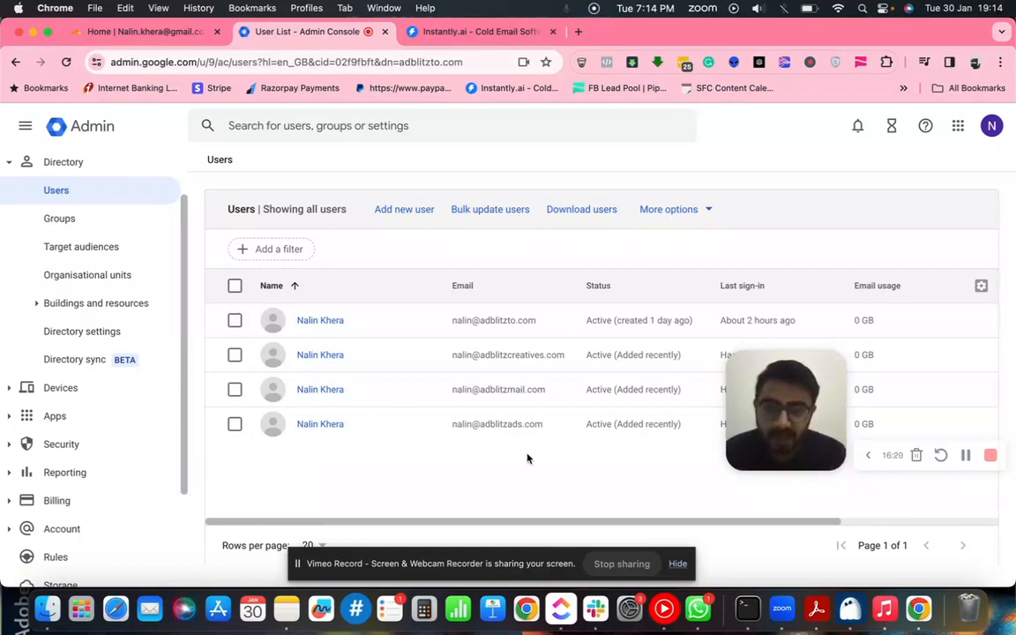
pyautogui.click(501, 33)
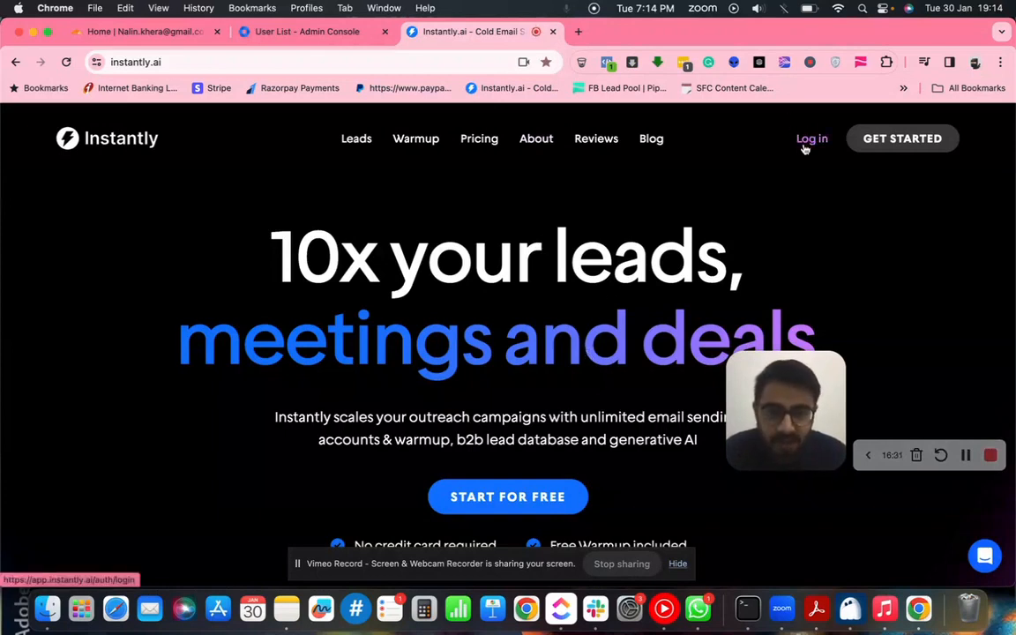
# - Log in to Instantly.ai with the saved credentials and open Connect a new email account
pyautogui.click(804, 147)
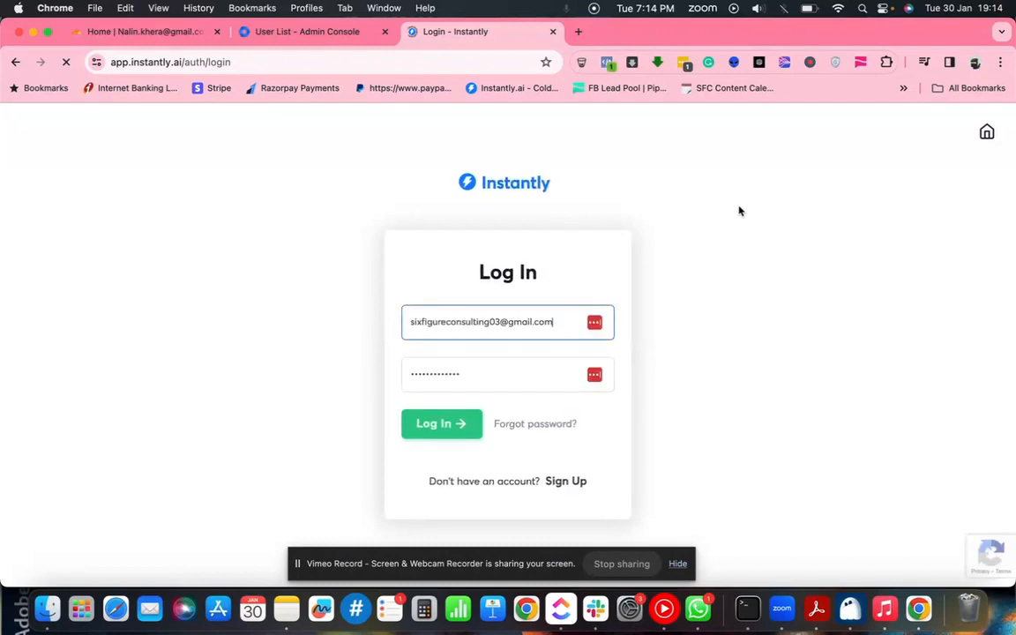
pyautogui.click(323, 40)
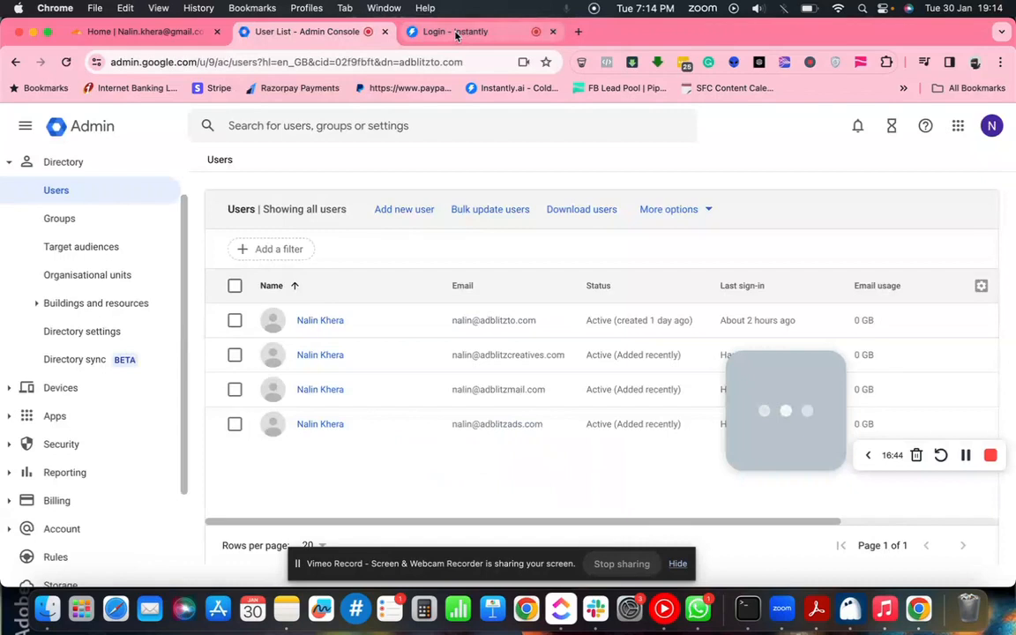
pyautogui.click(456, 33)
pyautogui.click(450, 430)
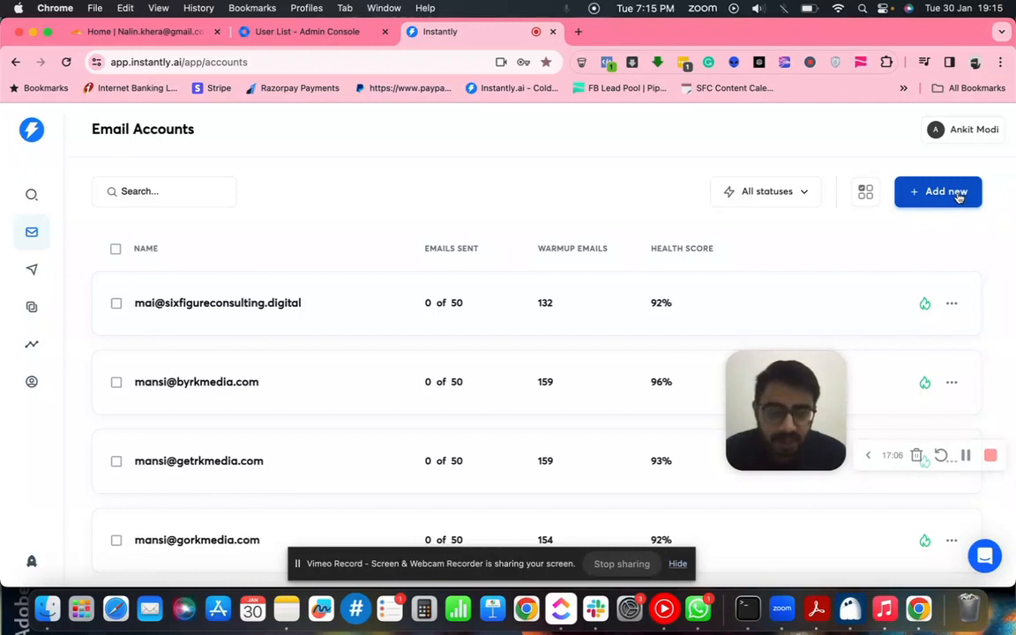
pyautogui.click(945, 202)
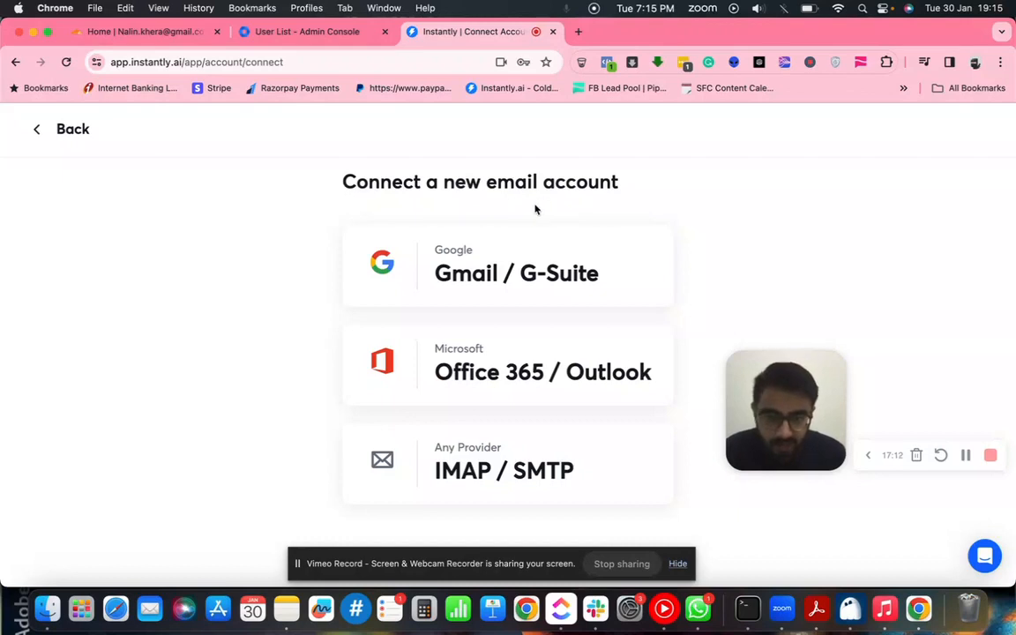
# - Pick Gmail / G-Suite as the provider and return to the enable-IMAP instructions
pyautogui.click(552, 284)
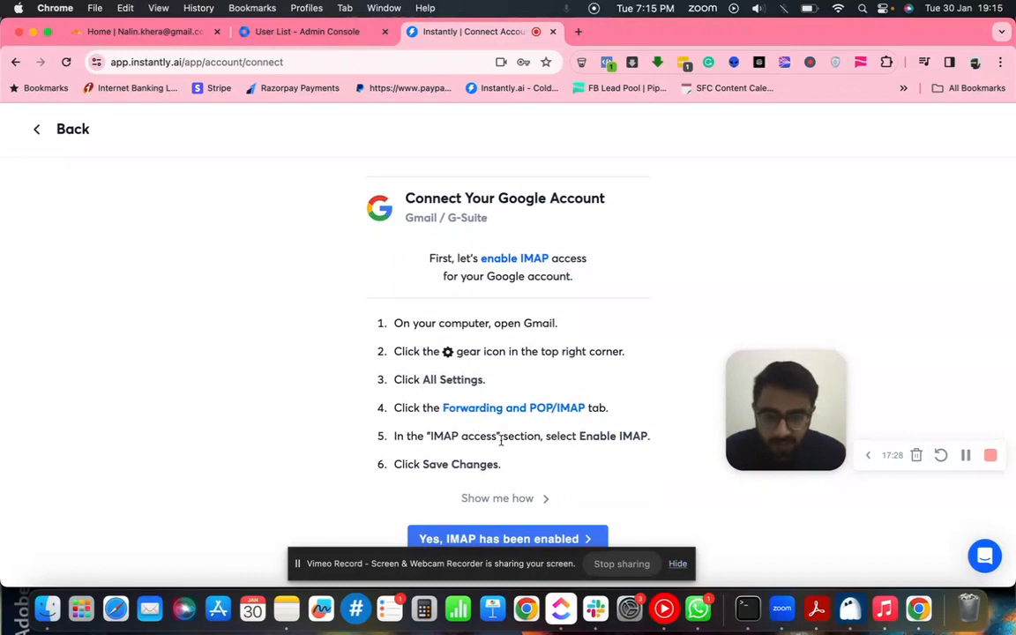
pyautogui.click(554, 540)
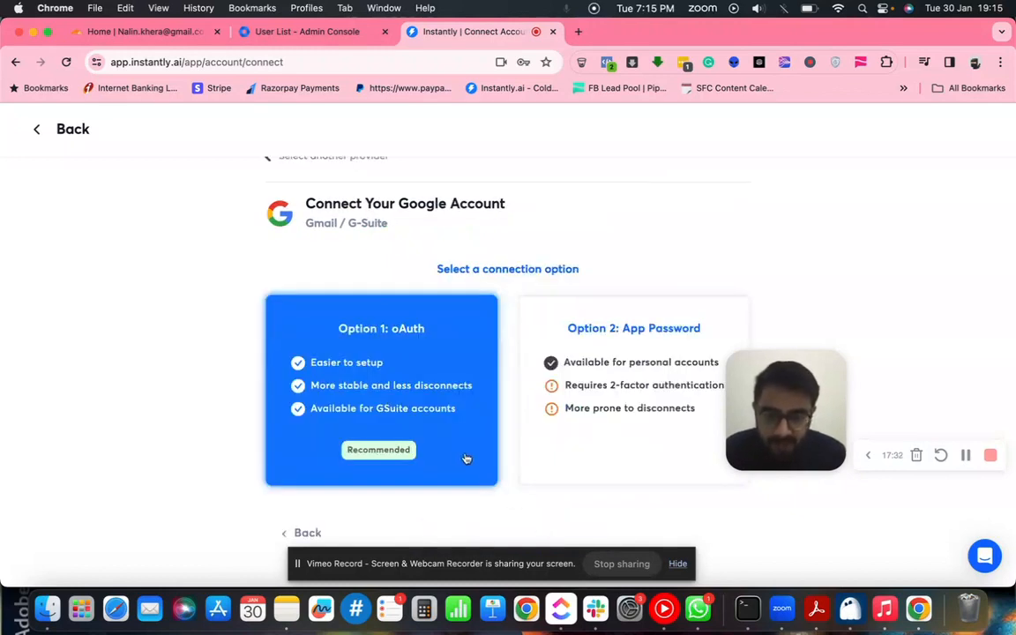
pyautogui.click(306, 533)
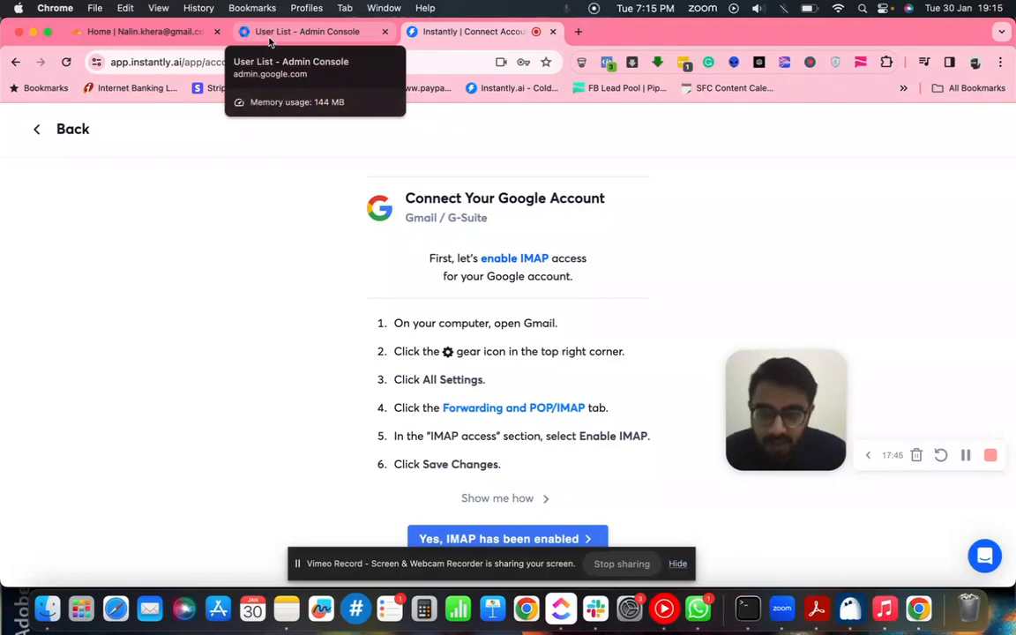
pyautogui.click(576, 33)
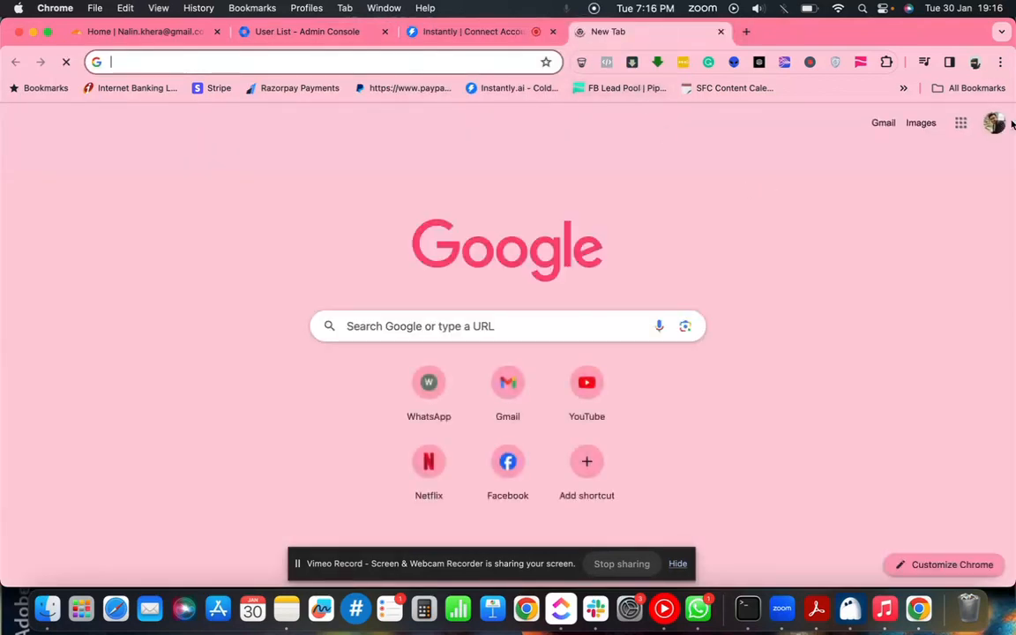
# - Sign out of all Google accounts from the account switcher to add another account
pyautogui.click(994, 126)
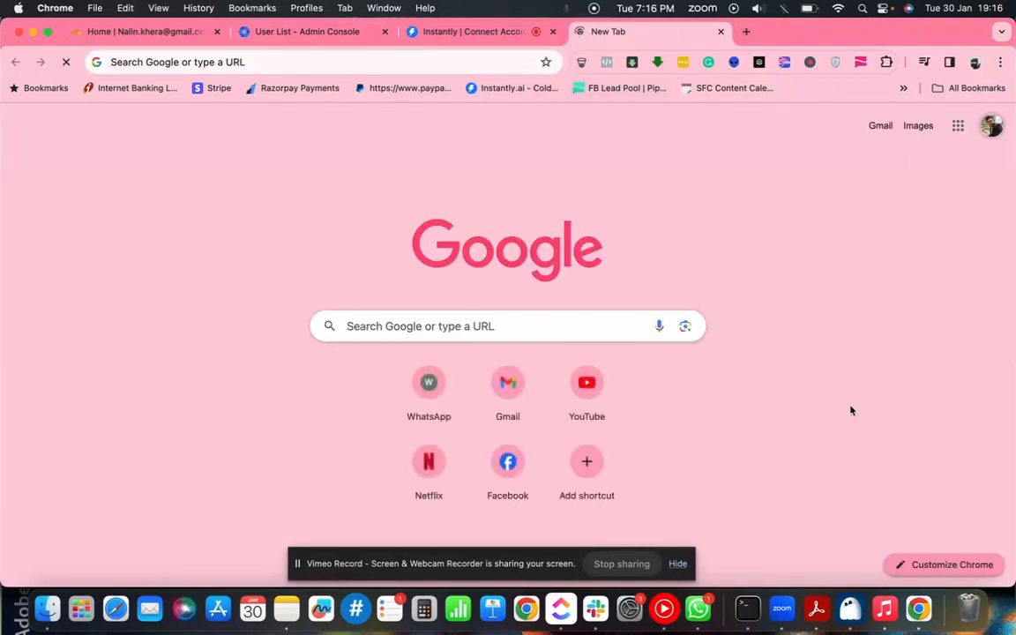
pyautogui.scroll(-3, 851, 453)
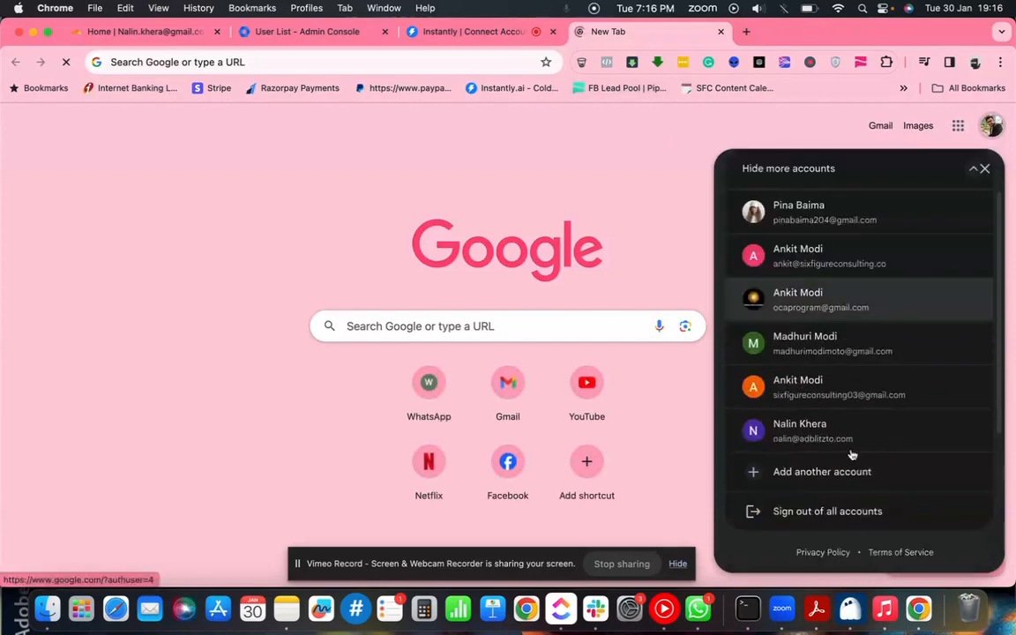
pyautogui.scroll(-4, 825, 478)
pyautogui.click(813, 480)
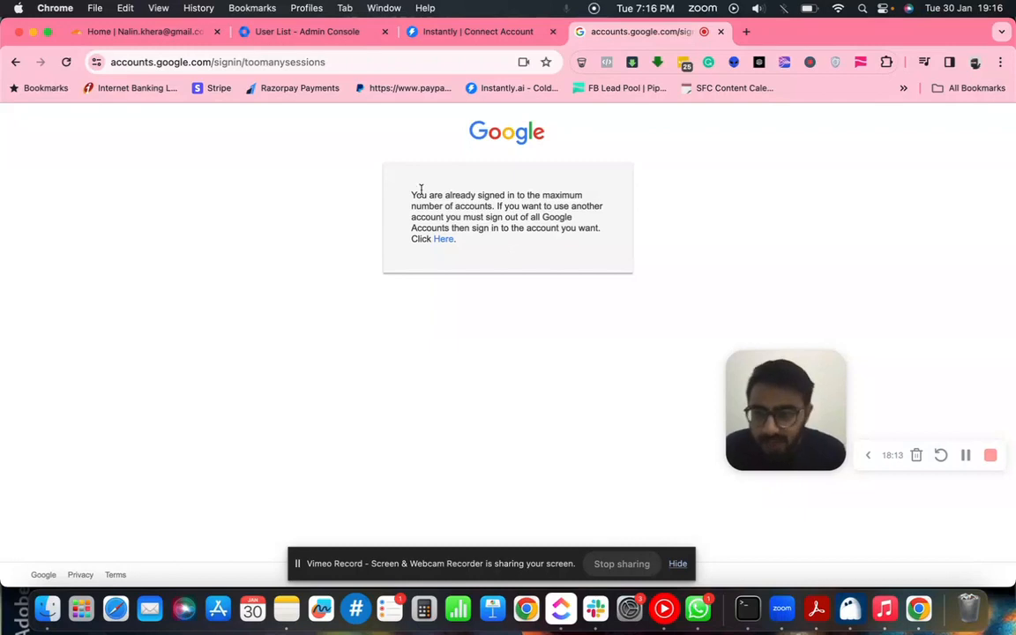
pyautogui.click(444, 240)
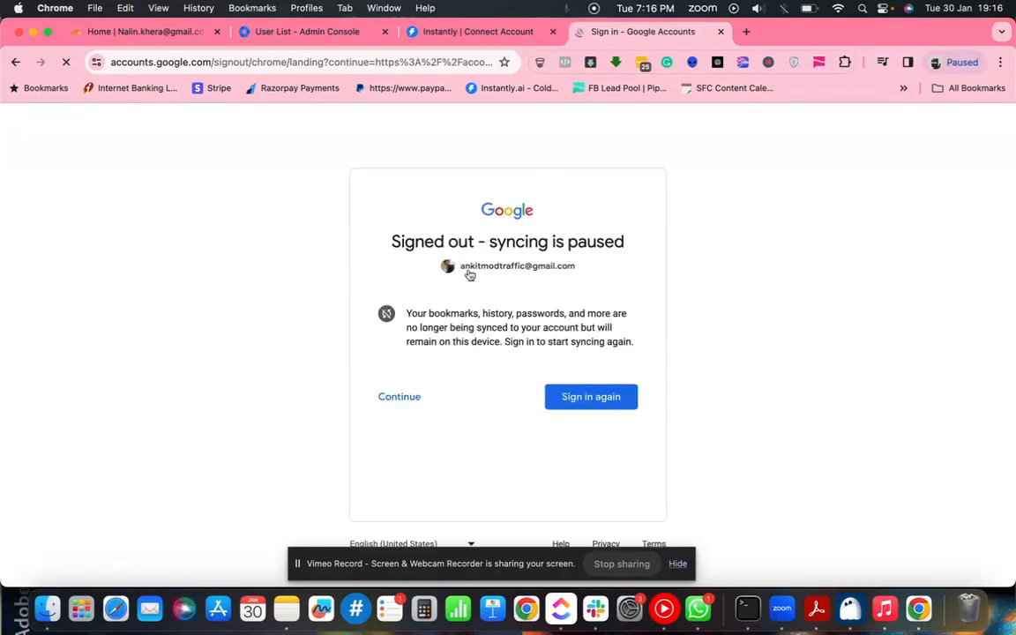
pyautogui.click(398, 401)
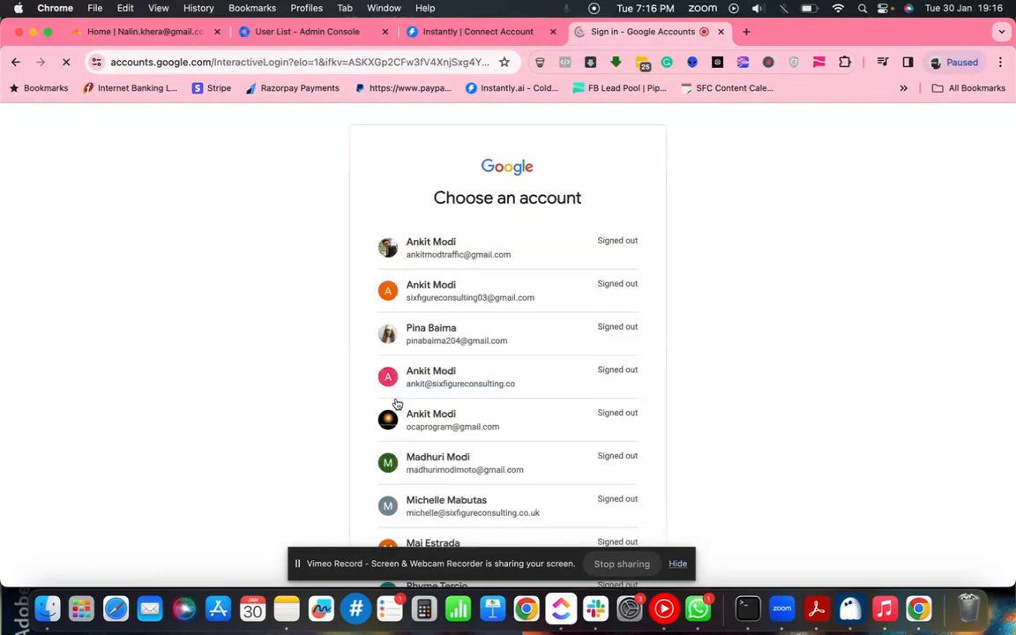
# - Choose Use another account, paste the agency user's email, and return to Instantly's Connect steps
pyautogui.scroll(-5, 521, 406)
pyautogui.scroll(5, 509, 353)
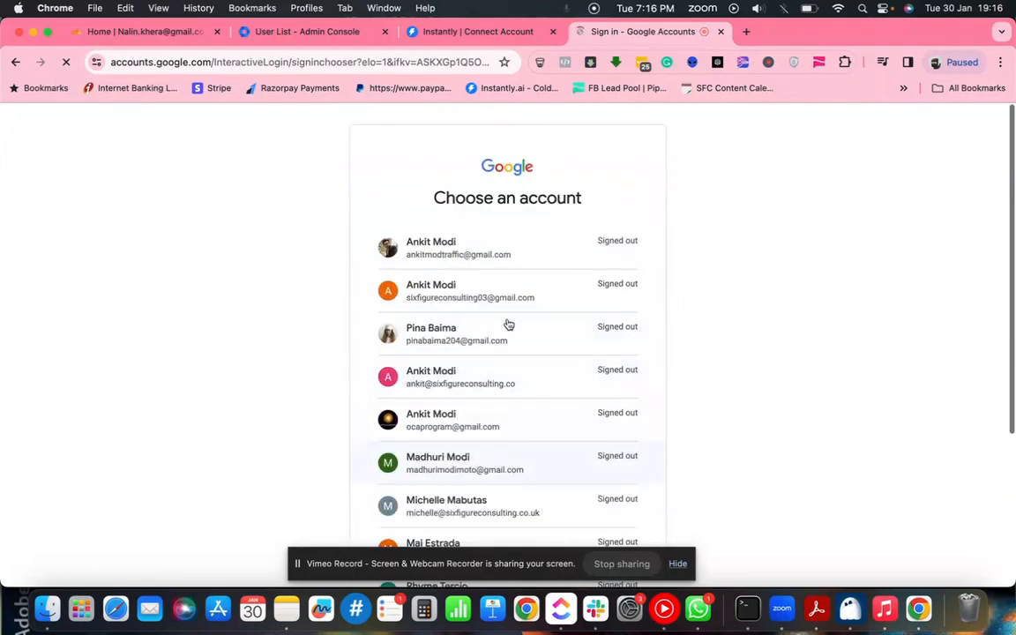
pyautogui.scroll(-1, 496, 388)
pyautogui.scroll(-3, 498, 482)
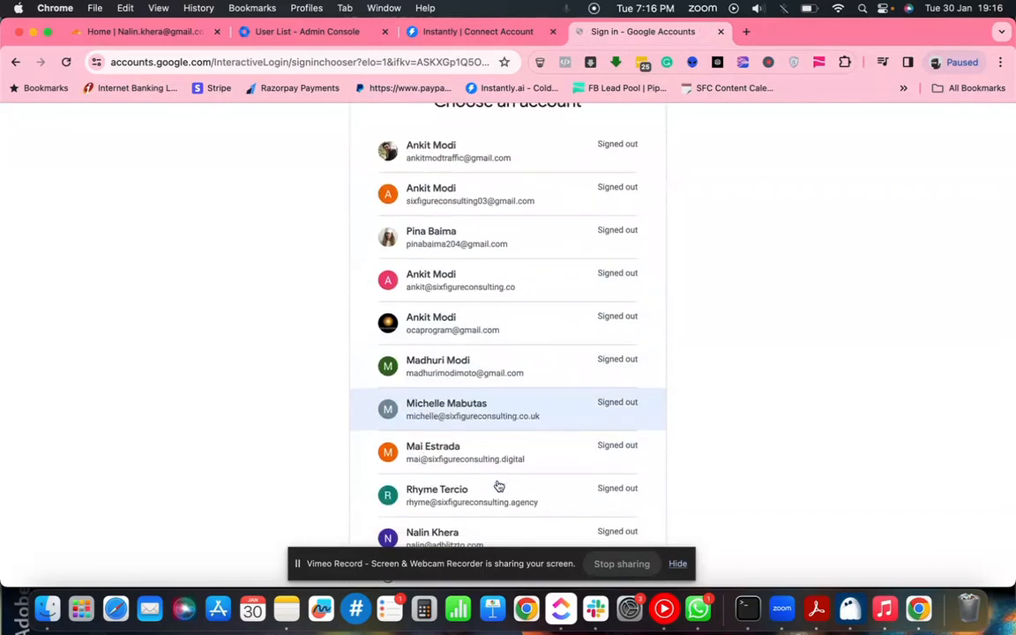
pyautogui.click(467, 517)
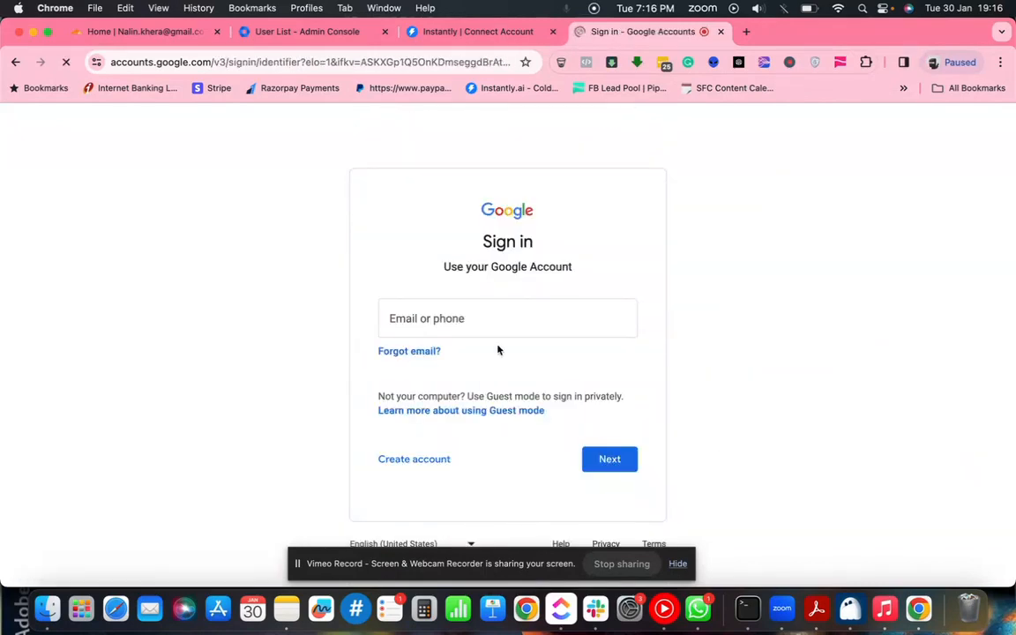
pyautogui.press('super+v')
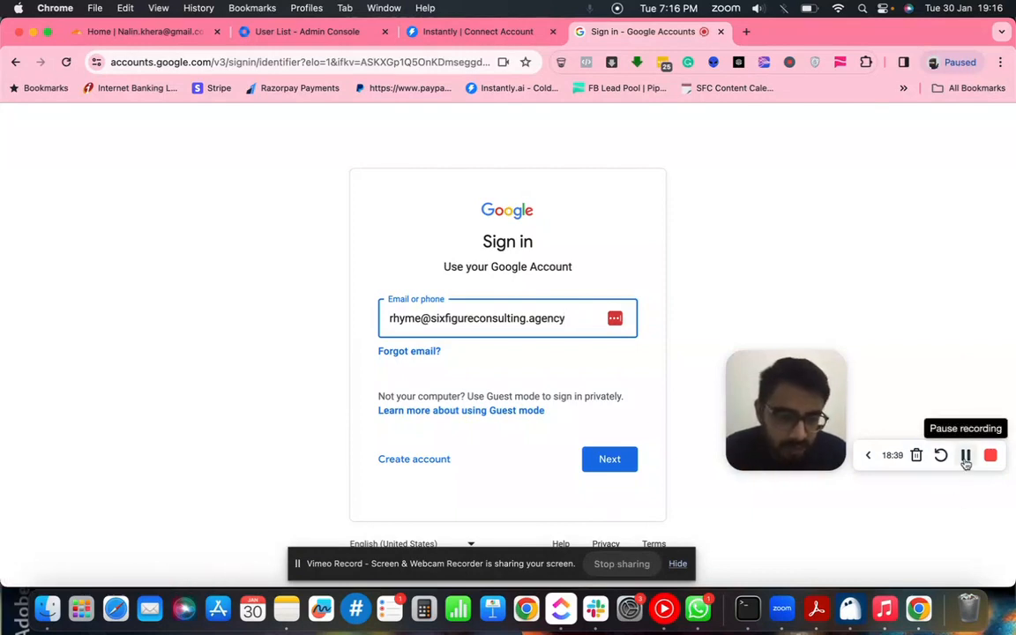
pyautogui.click(965, 456)
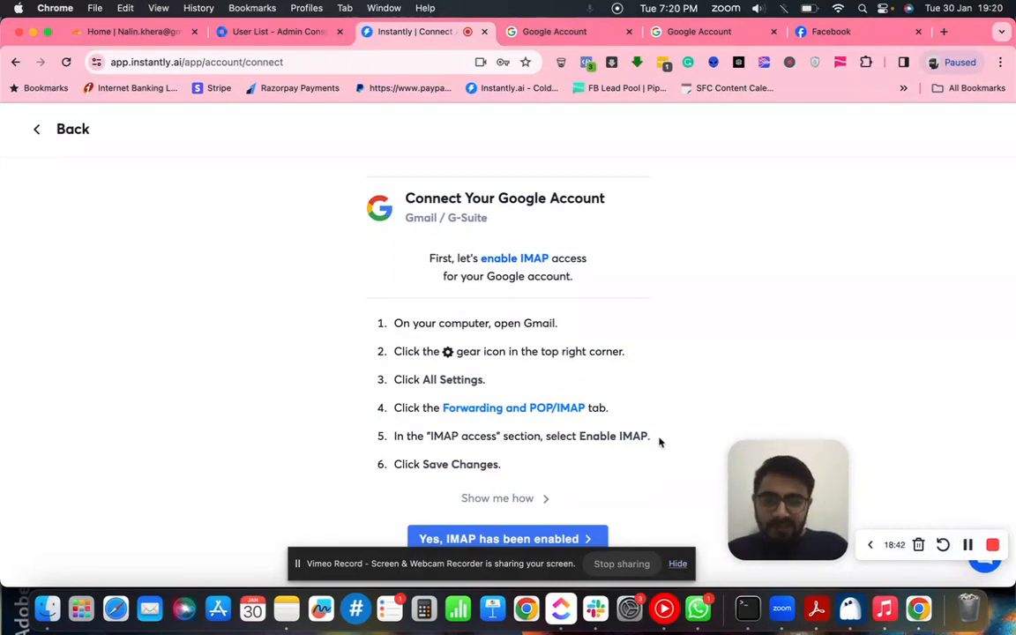
pyautogui.click(577, 32)
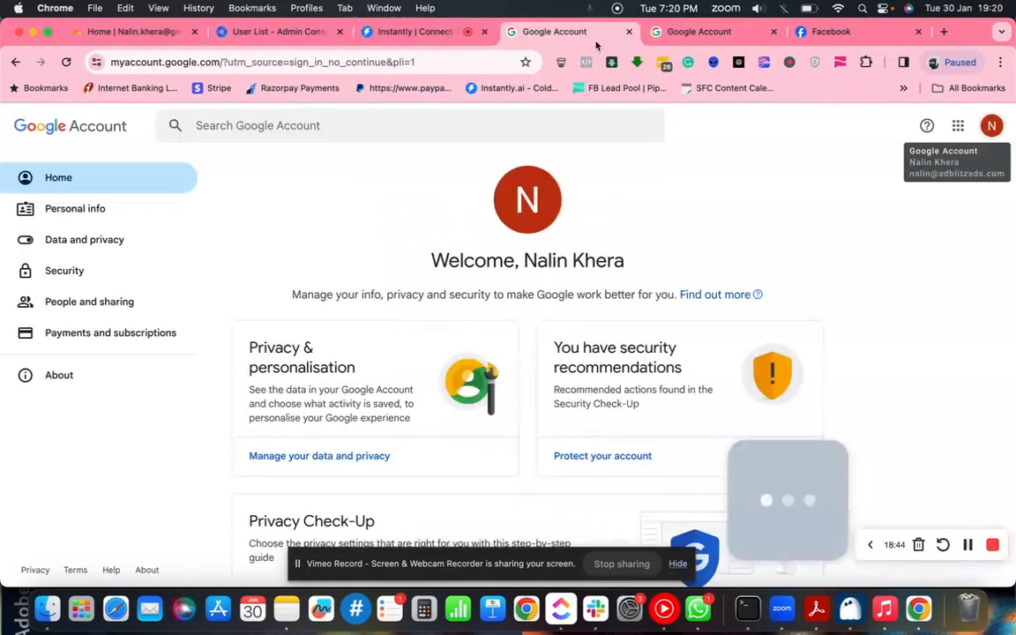
pyautogui.click(958, 125)
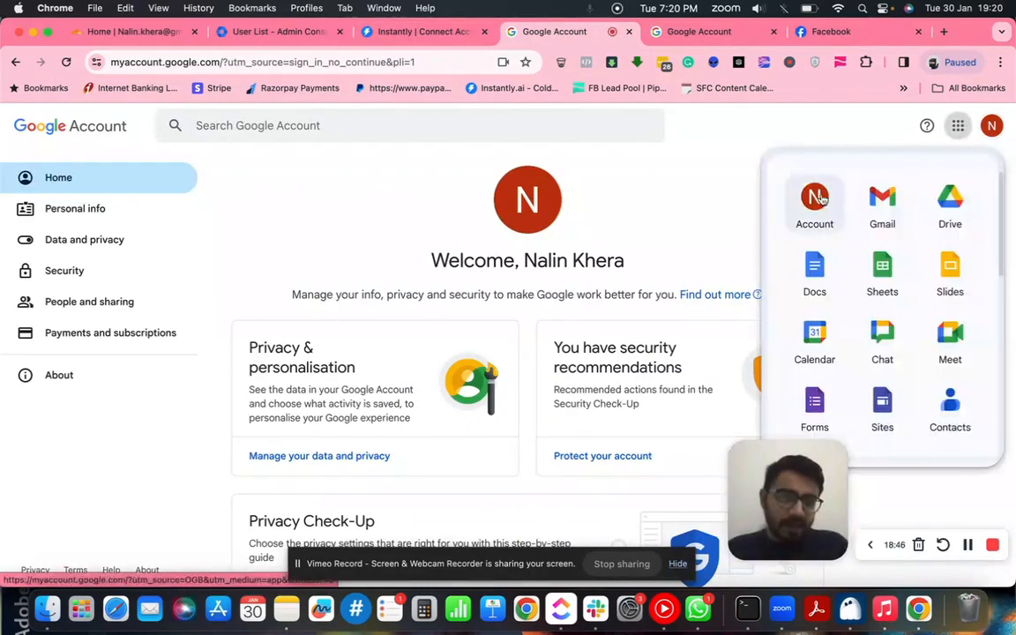
pyautogui.click(991, 126)
pyautogui.scroll(-1, 953, 301)
pyautogui.scroll(-5, 952, 301)
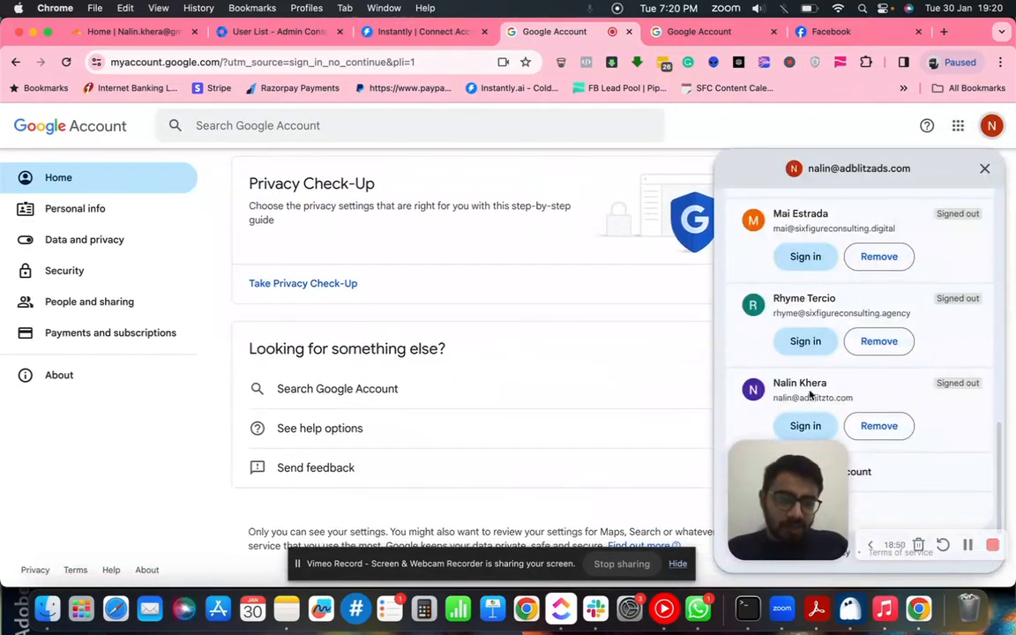
pyautogui.scroll(5, 841, 381)
pyautogui.click(697, 31)
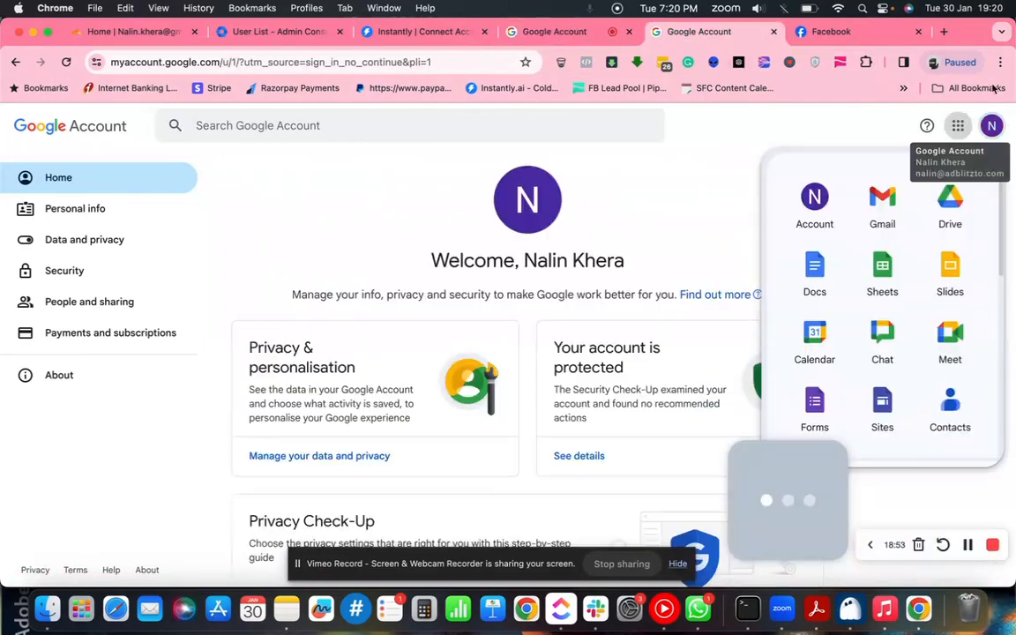
pyautogui.click(957, 126)
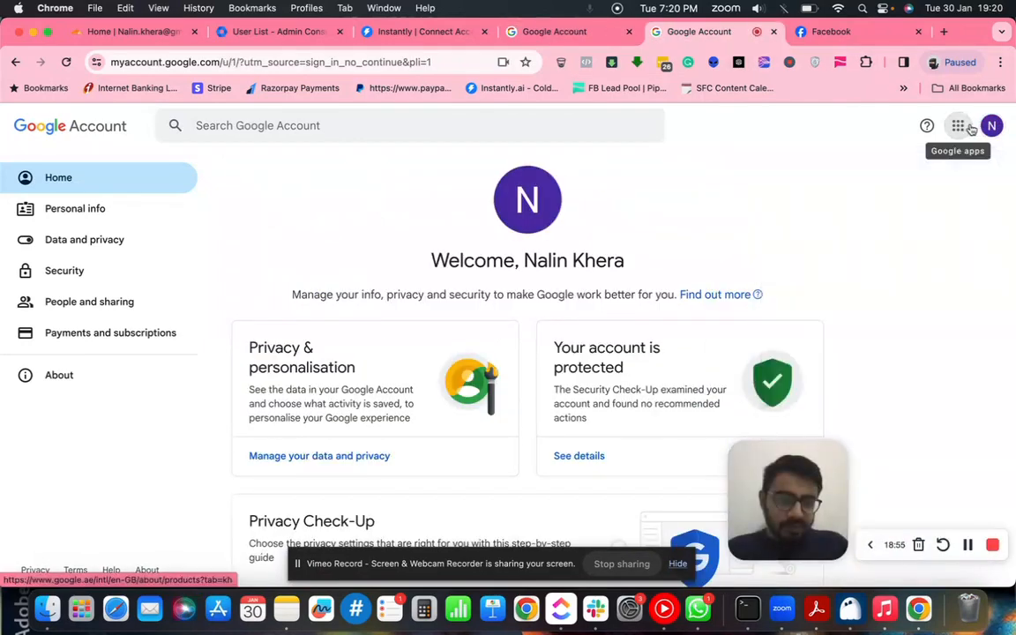
pyautogui.click(992, 125)
pyautogui.scroll(-1, 914, 397)
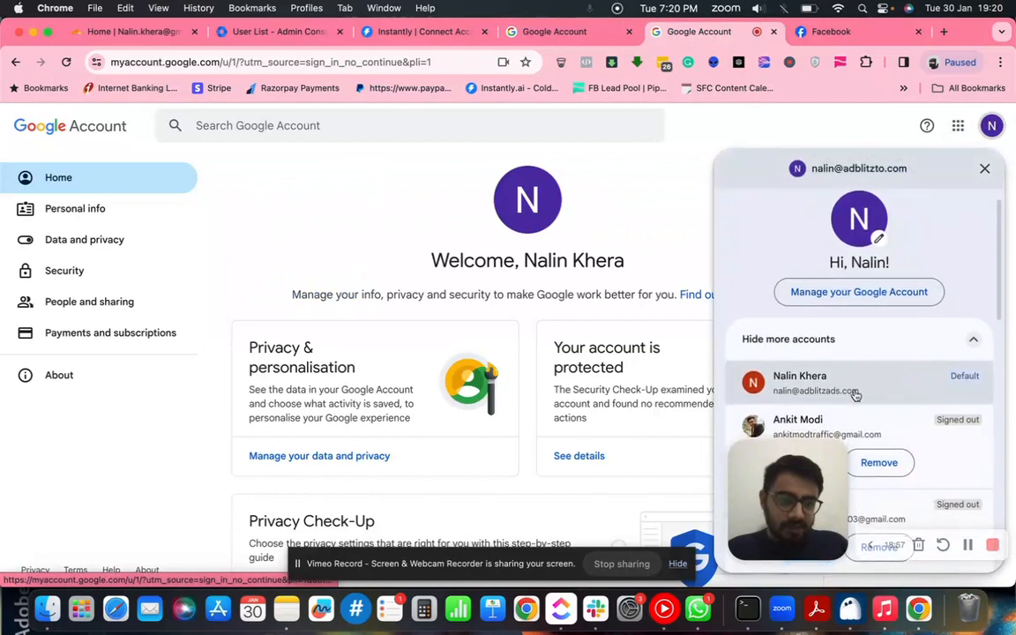
pyautogui.scroll(1, 845, 393)
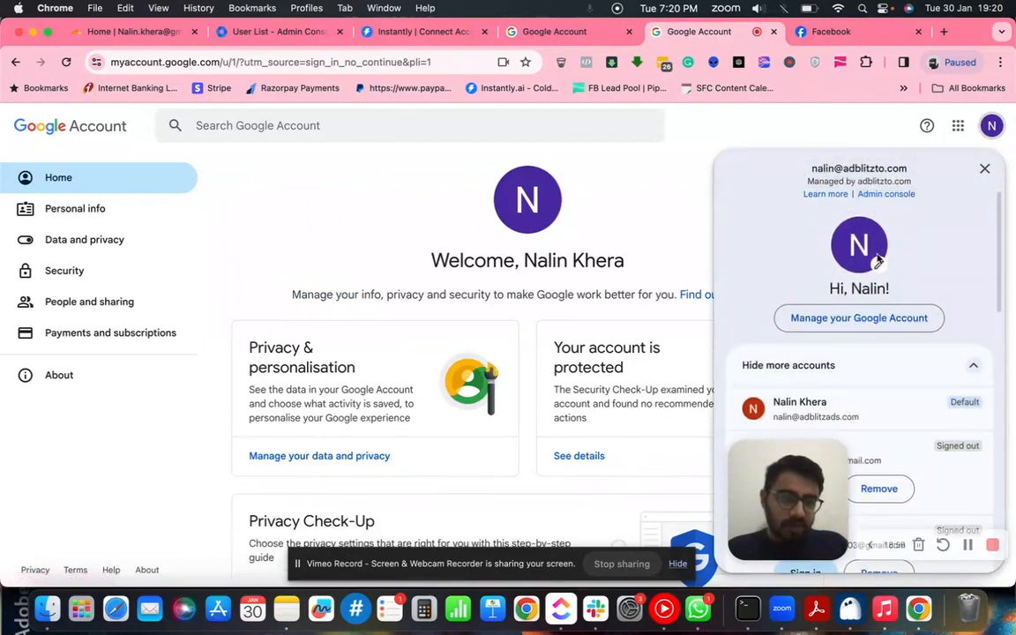
pyautogui.click(610, 180)
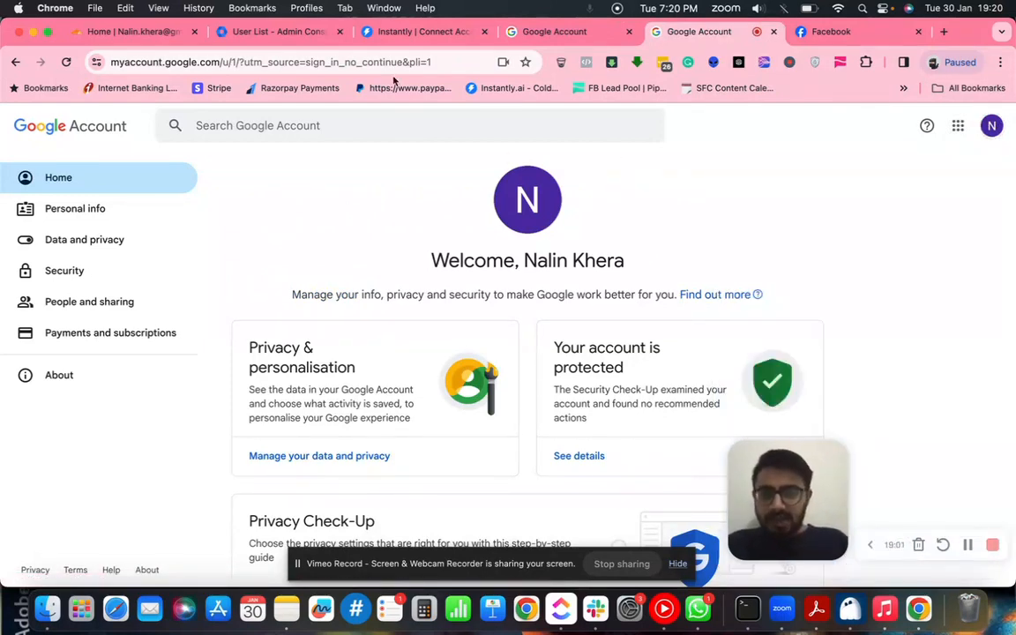
pyautogui.click(406, 33)
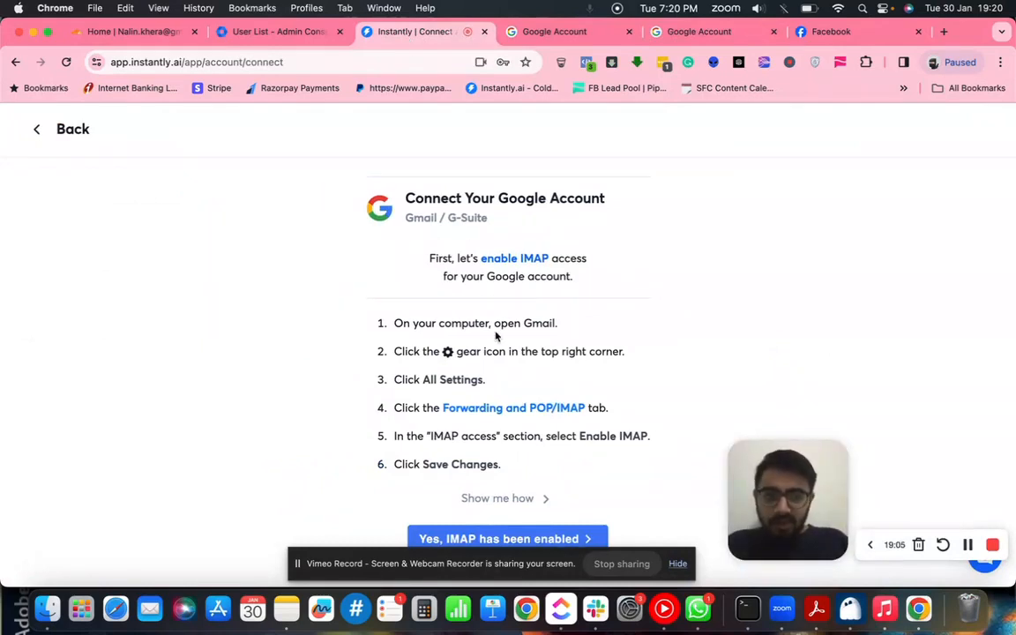
pyautogui.click(73, 131)
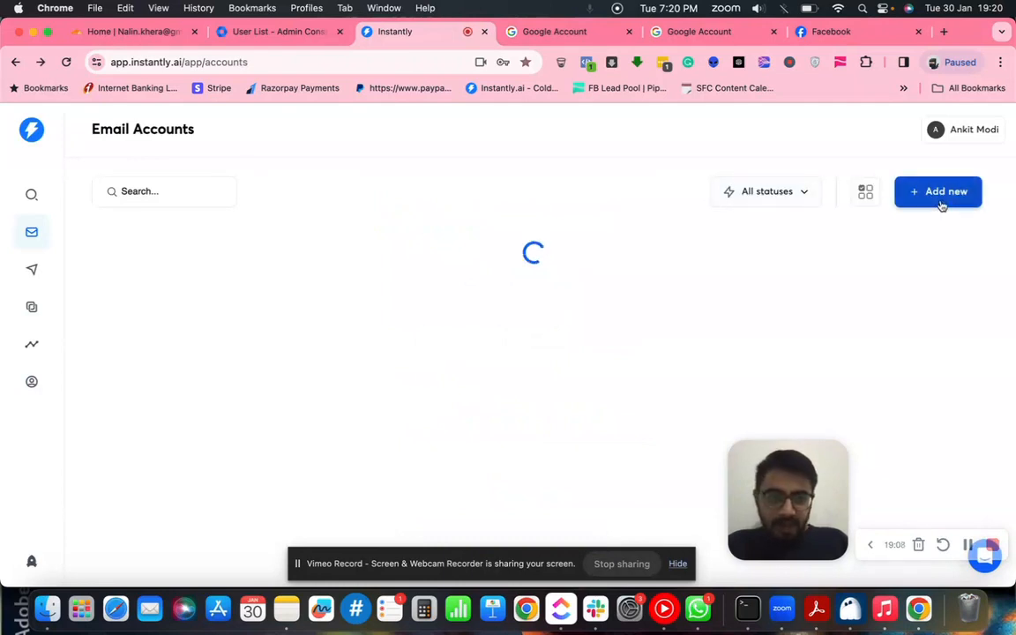
pyautogui.click(940, 202)
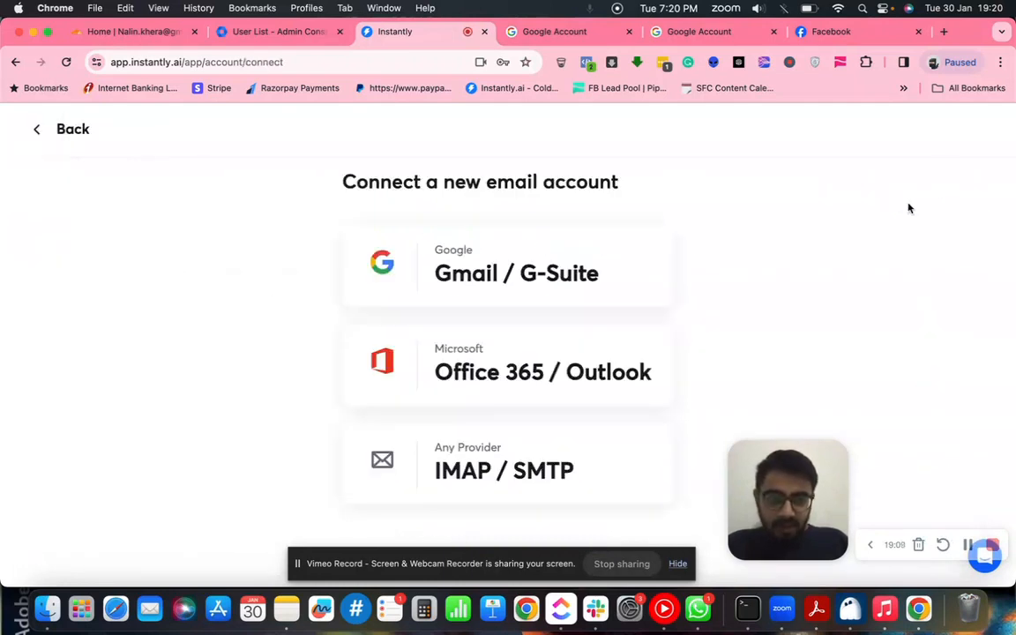
pyautogui.click(505, 258)
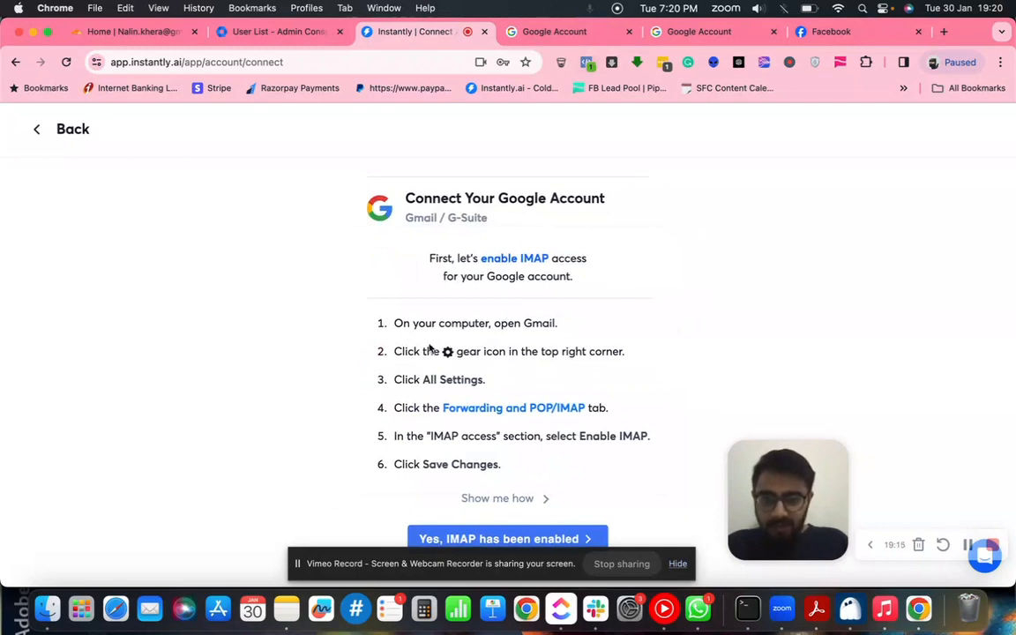
pyautogui.moveTo(399, 326); pyautogui.dragTo(569, 329)
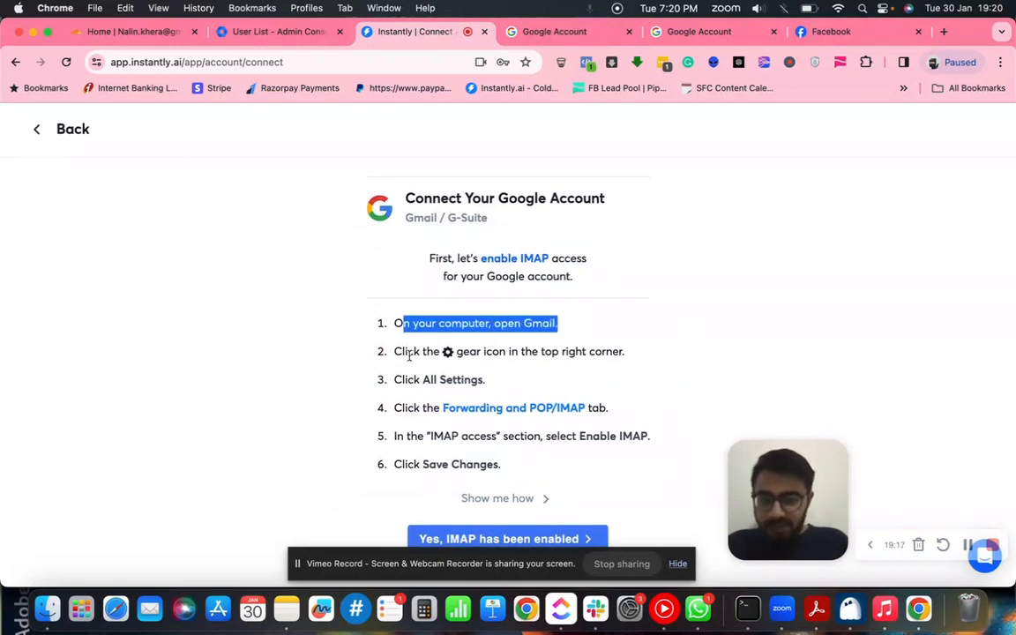
pyautogui.moveTo(408, 353); pyautogui.dragTo(470, 354)
pyautogui.click(554, 31)
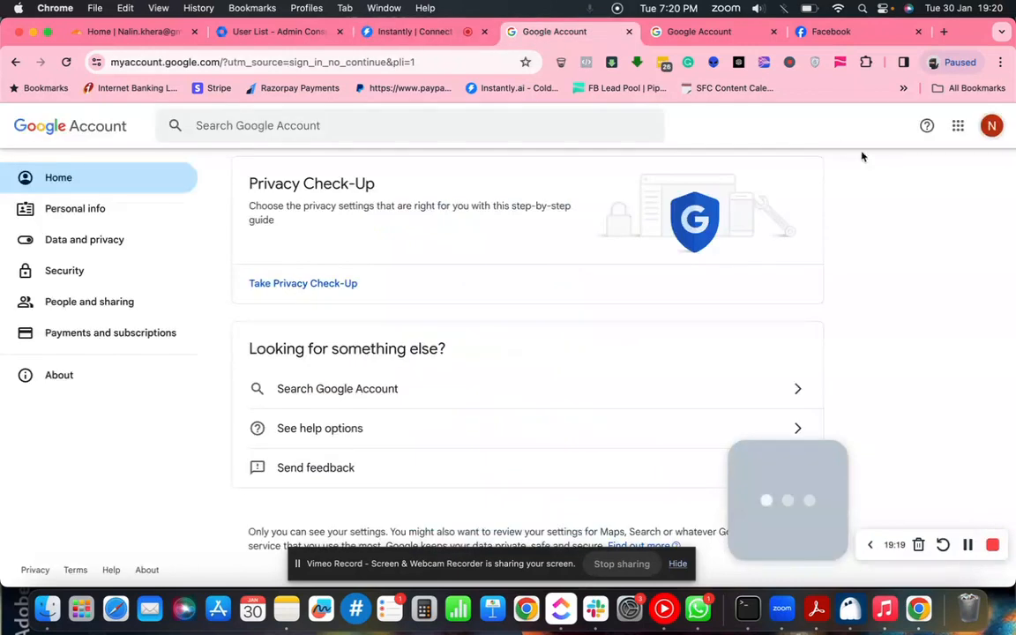
# - Check which Google accounts are signed in and start typing 'gma' in the address bar
pyautogui.click(992, 128)
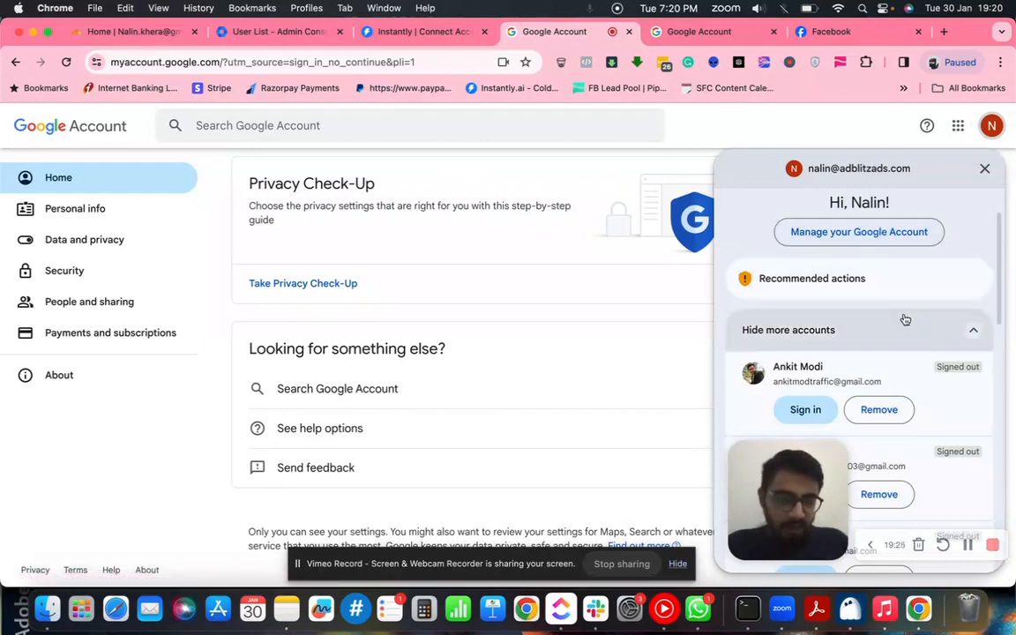
pyautogui.scroll(-5, 904, 319)
pyautogui.scroll(10, 904, 318)
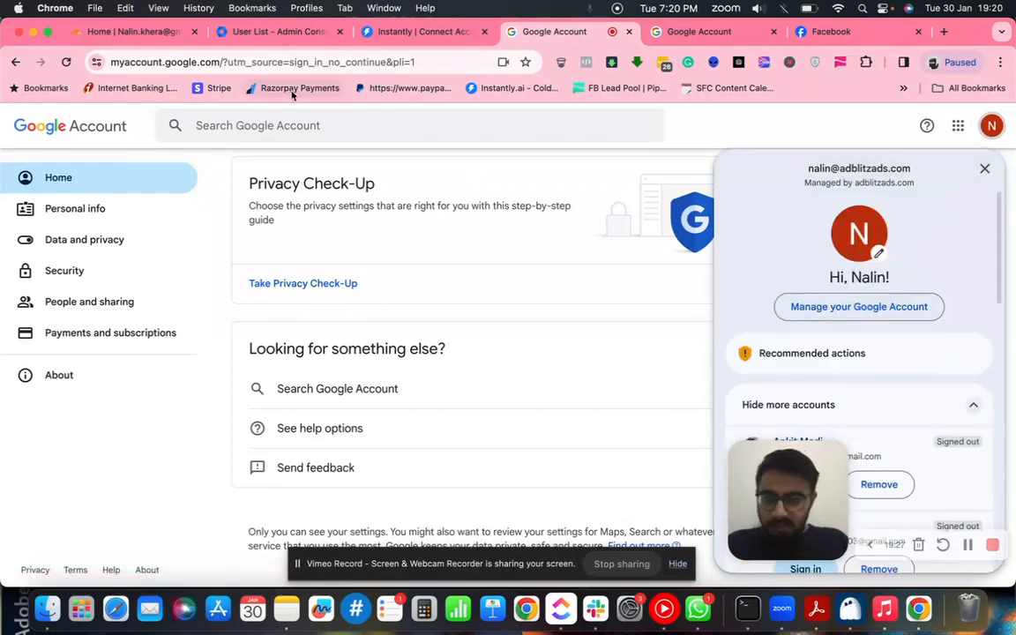
pyautogui.click(309, 64)
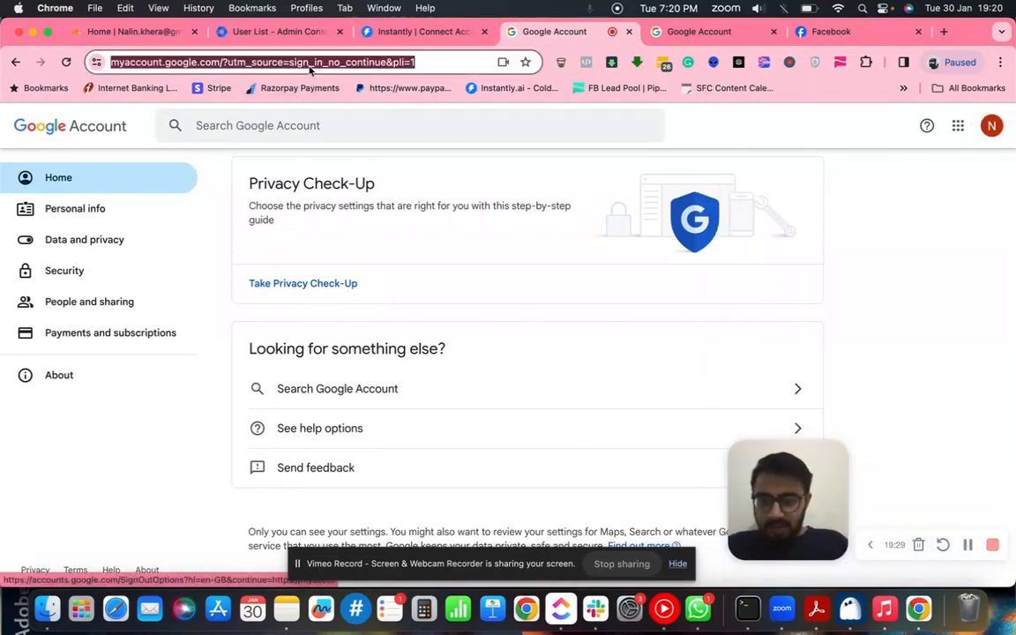
pyautogui.write('gma')
# - Launch Gmail from the Google apps grid and close the duplicate Google Account tab
pyautogui.click(958, 125)
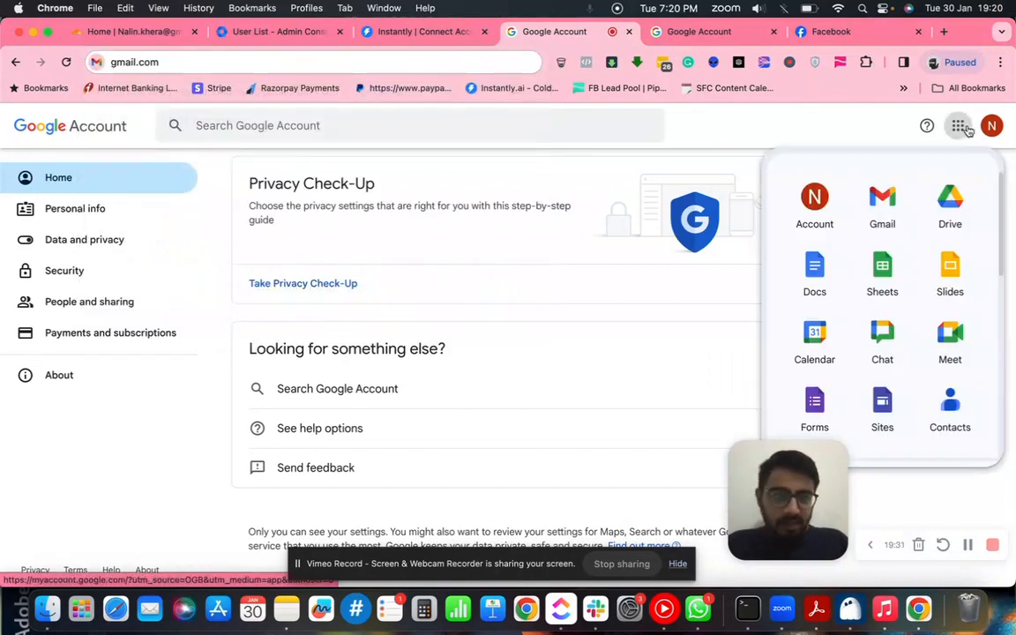
pyautogui.click(880, 208)
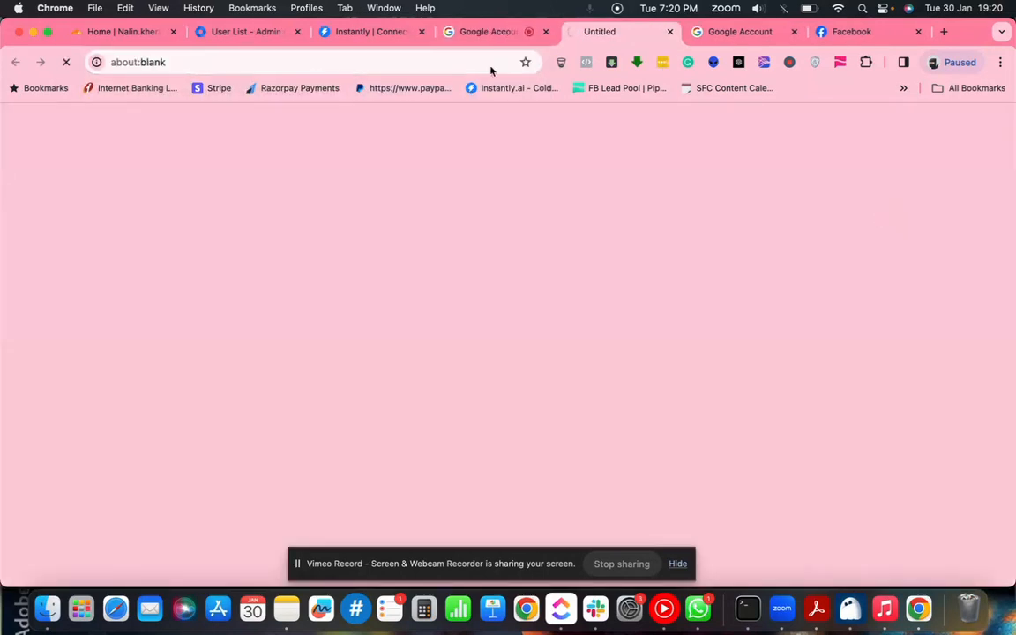
pyautogui.click(545, 31)
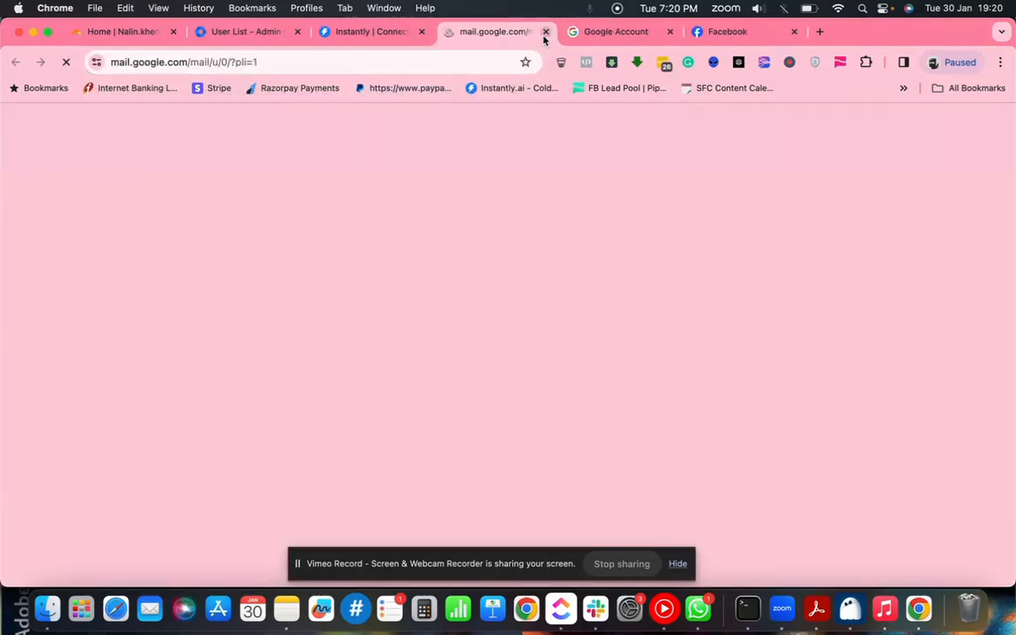
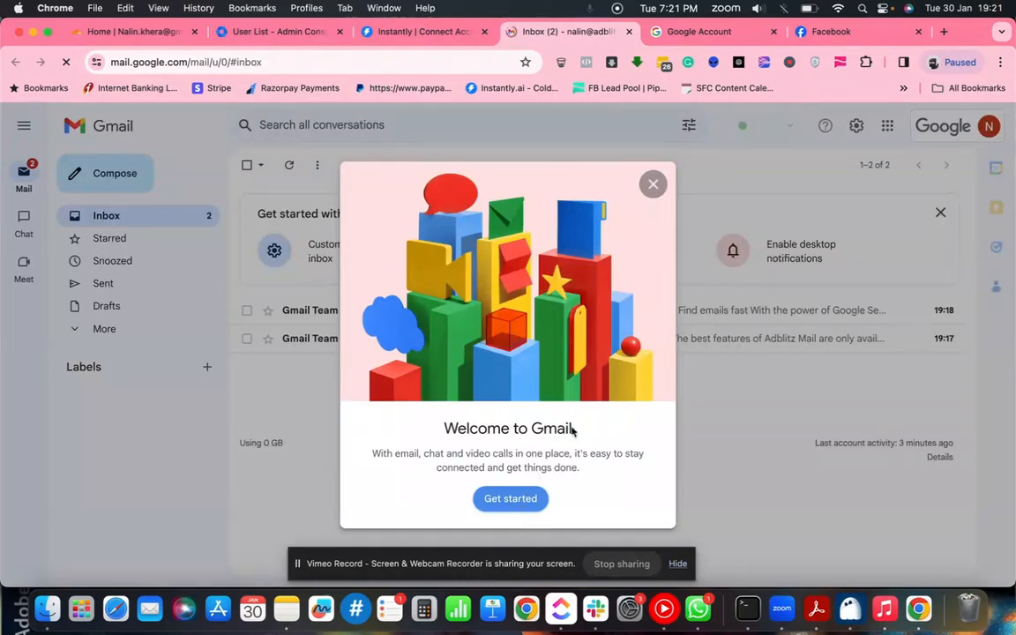
# - Dismiss the Welcome to Gmail dialog and open Gmail's See all settings page
pyautogui.click(653, 186)
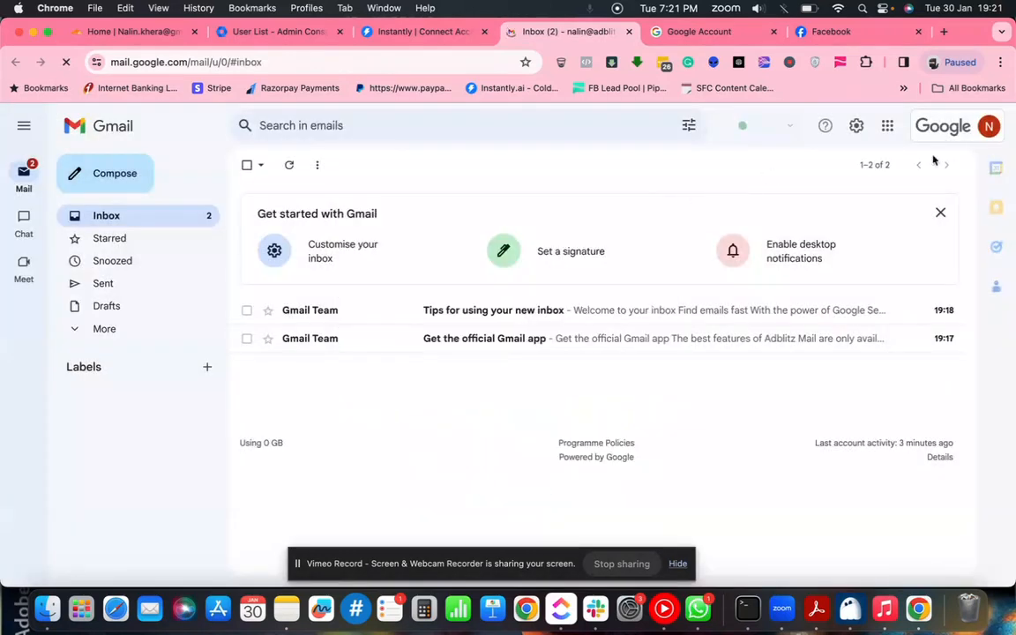
pyautogui.click(856, 127)
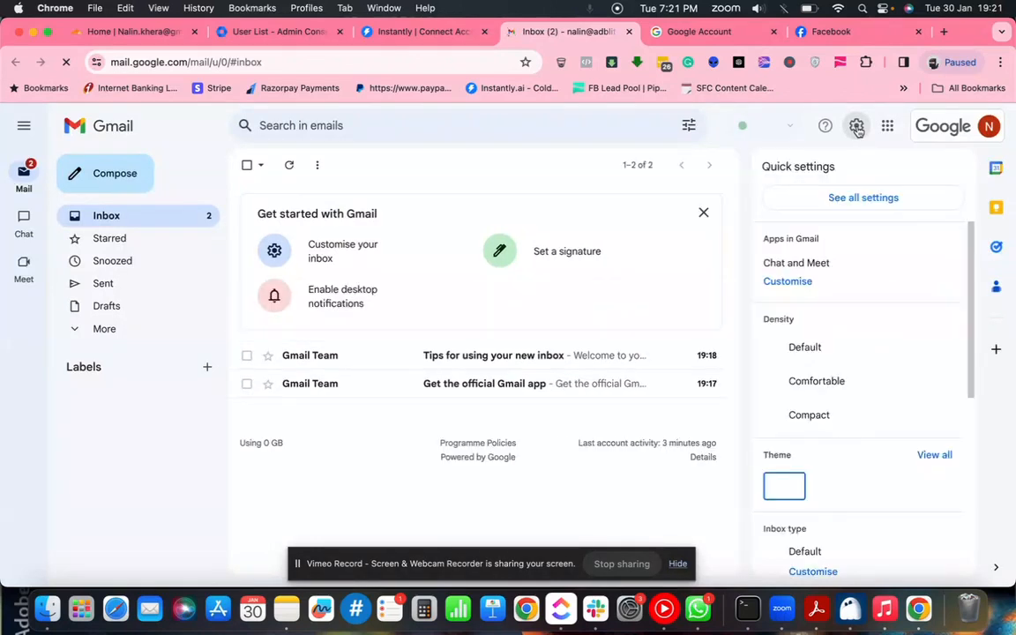
pyautogui.click(856, 200)
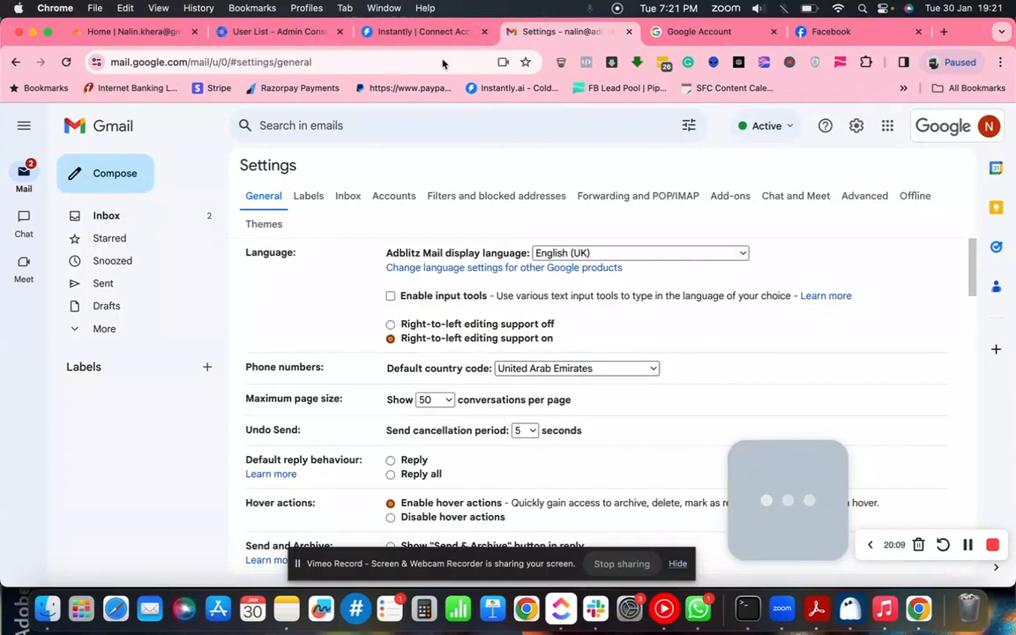
# - Select Enable IMAP under Forwarding and POP/IMAP and save the change in Gmail
pyautogui.click(423, 35)
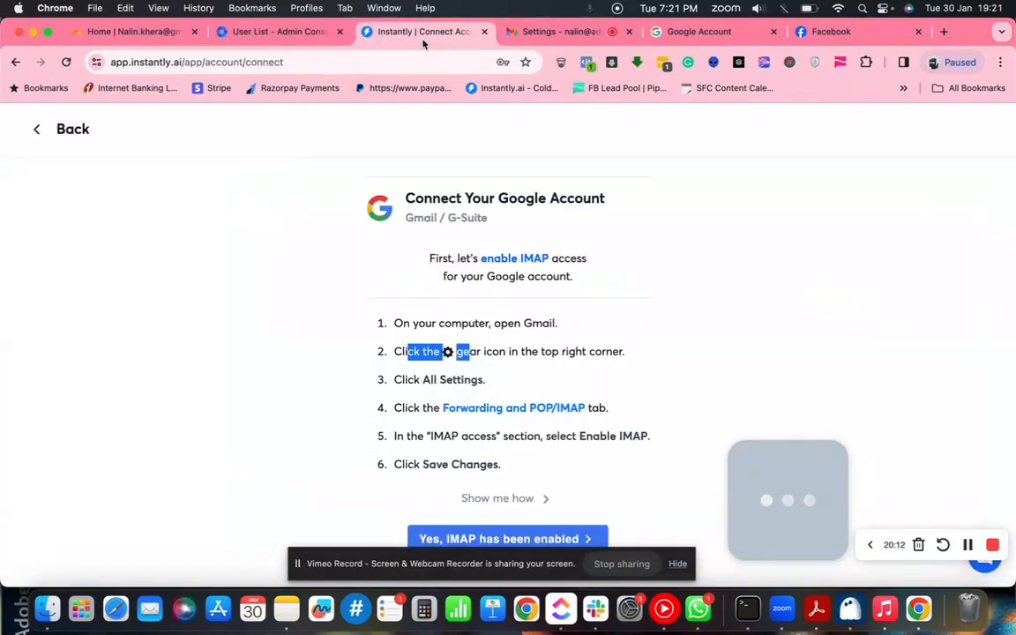
pyautogui.click(487, 413)
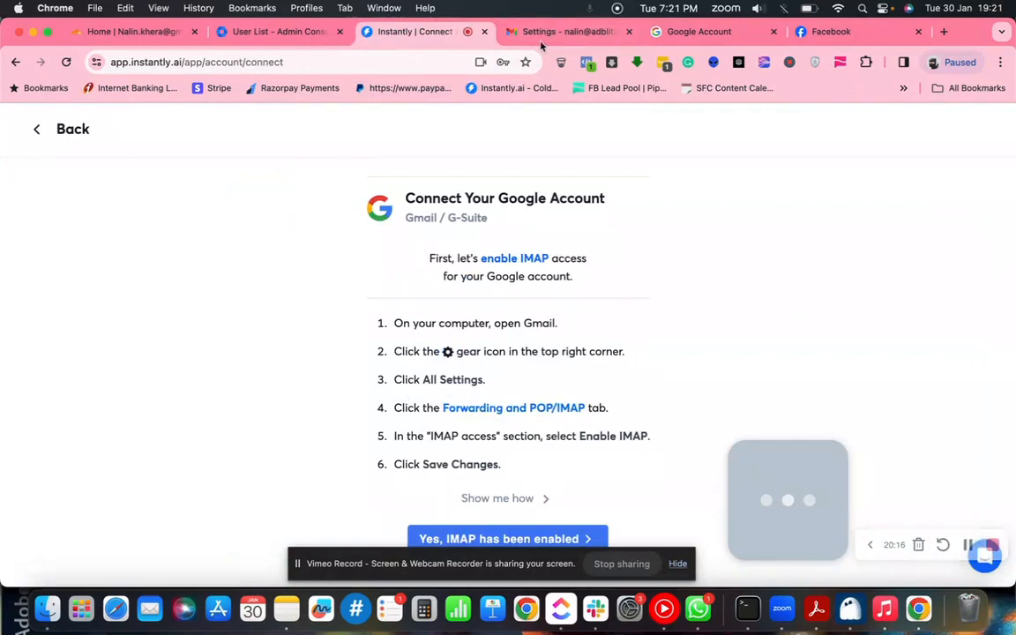
pyautogui.click(503, 32)
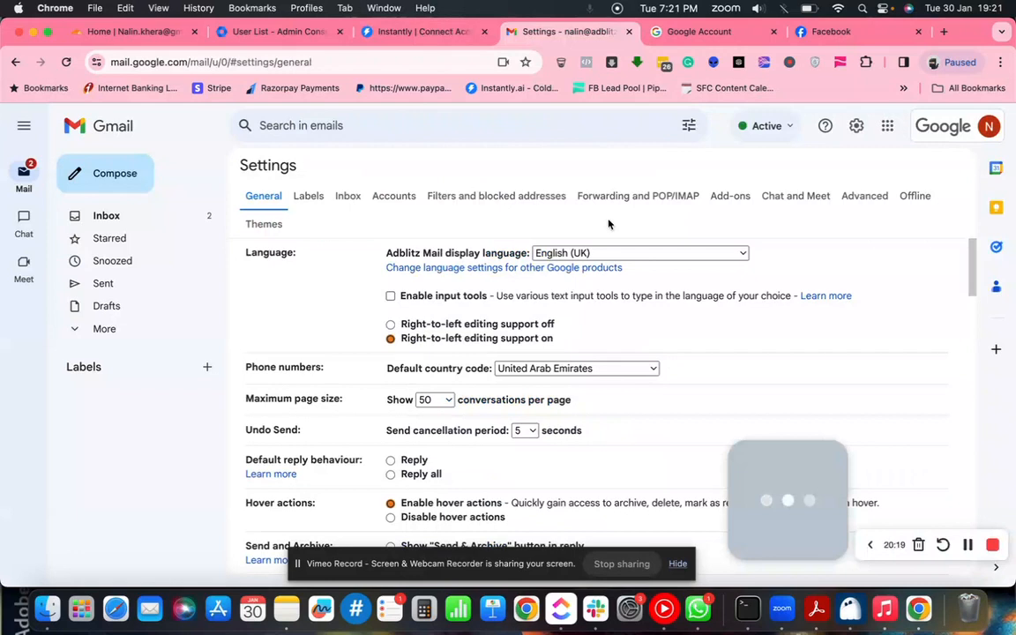
pyautogui.click(637, 196)
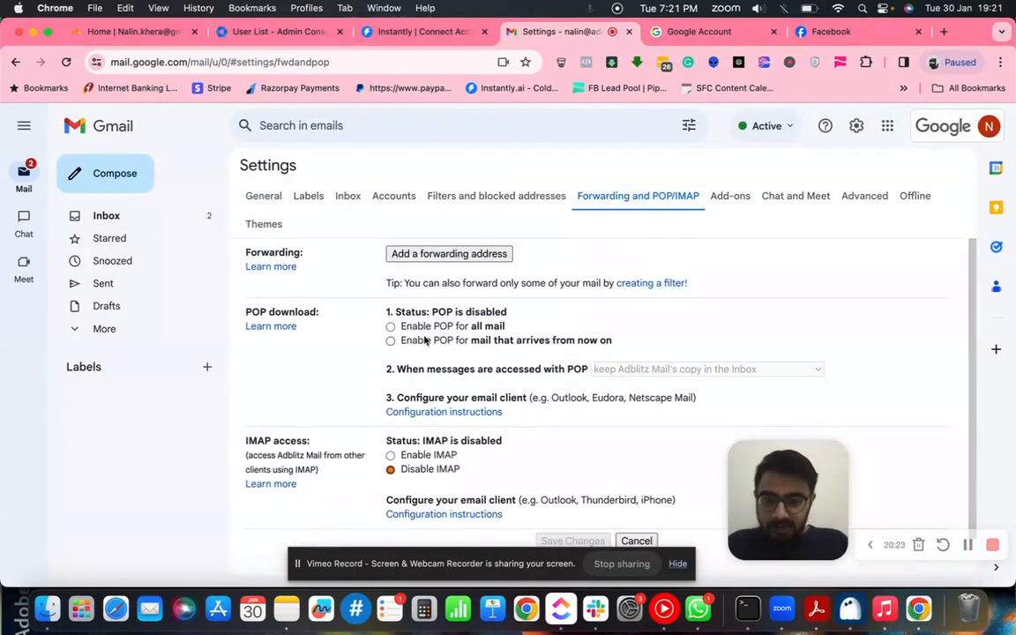
pyautogui.scroll(-1, 425, 341)
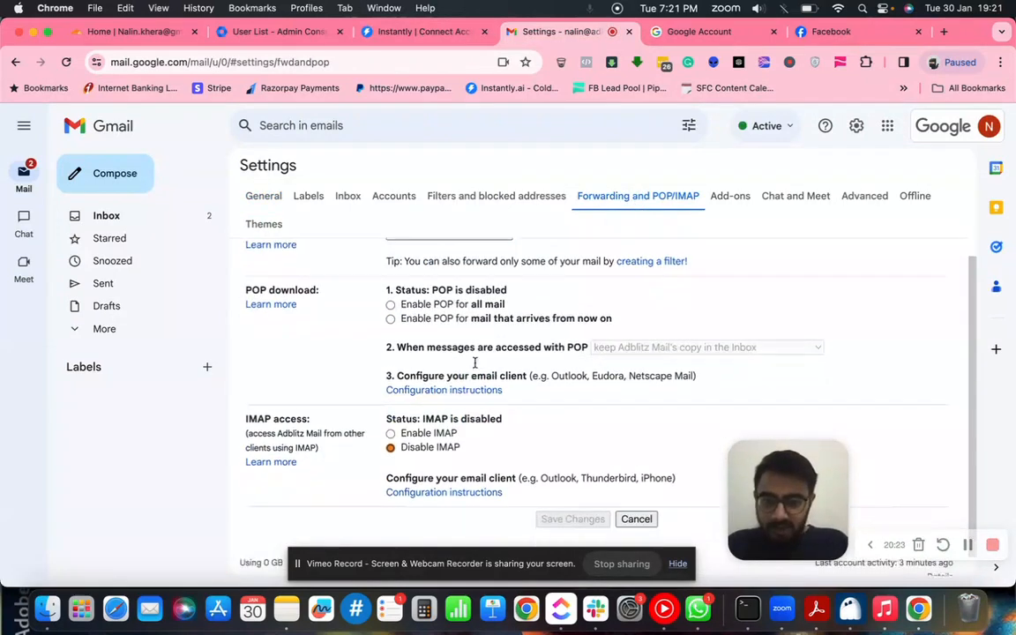
pyautogui.click(390, 422)
pyautogui.click(421, 39)
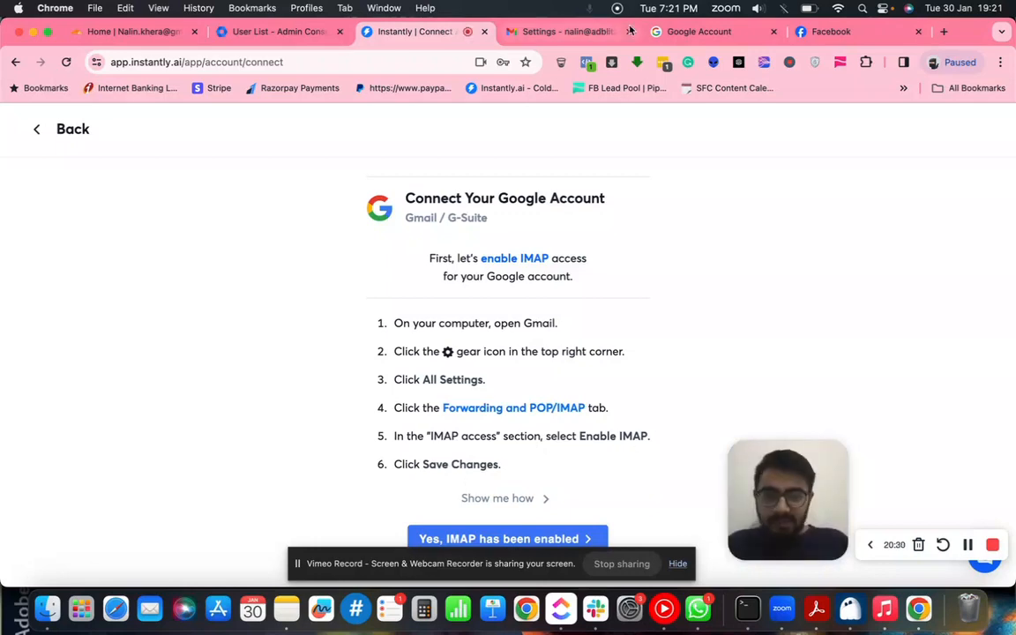
pyautogui.click(578, 32)
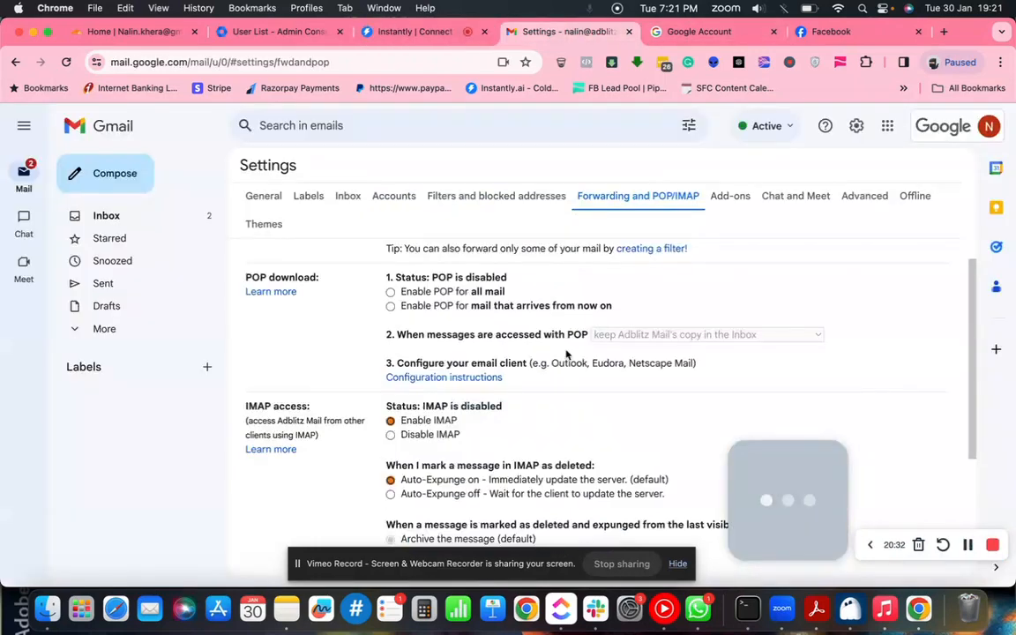
pyautogui.scroll(-5, 540, 386)
pyautogui.click(574, 501)
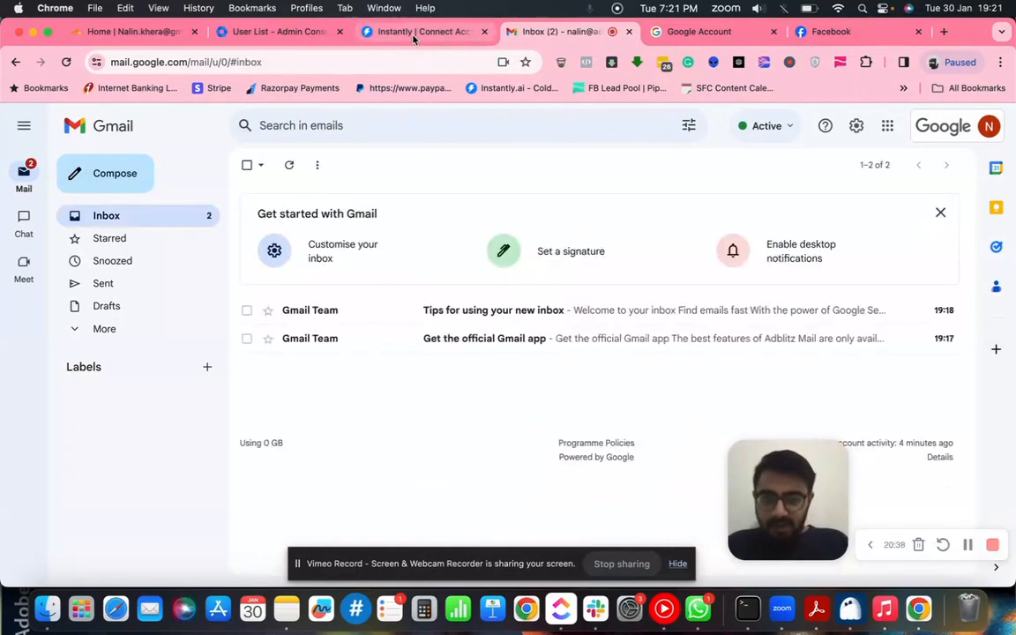
pyautogui.click(370, 30)
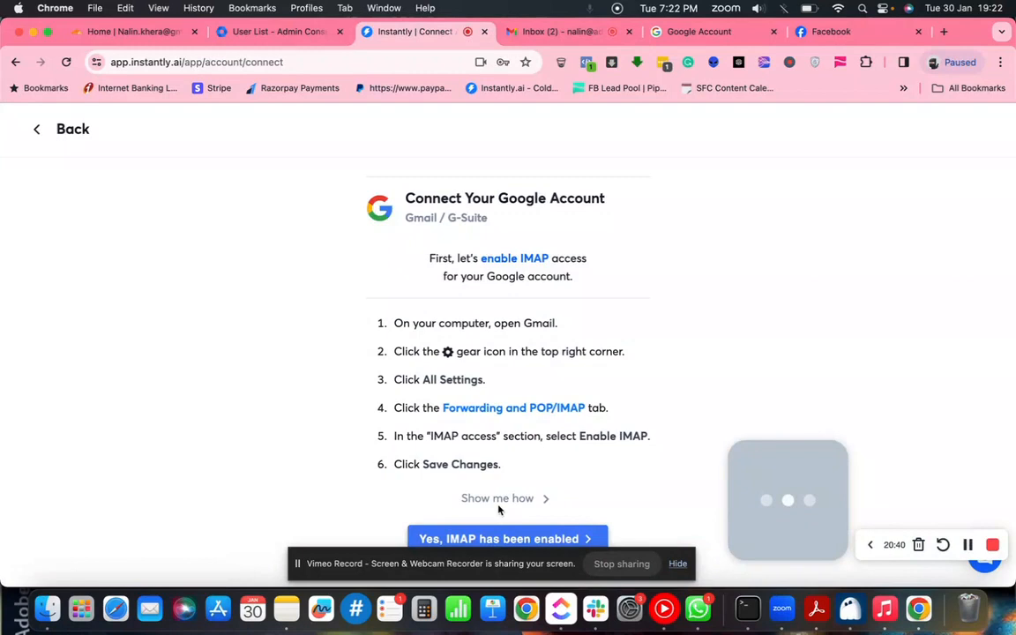
# - Confirm 'Yes, IMAP has been enabled' on Instantly's connect page
pyautogui.click(526, 542)
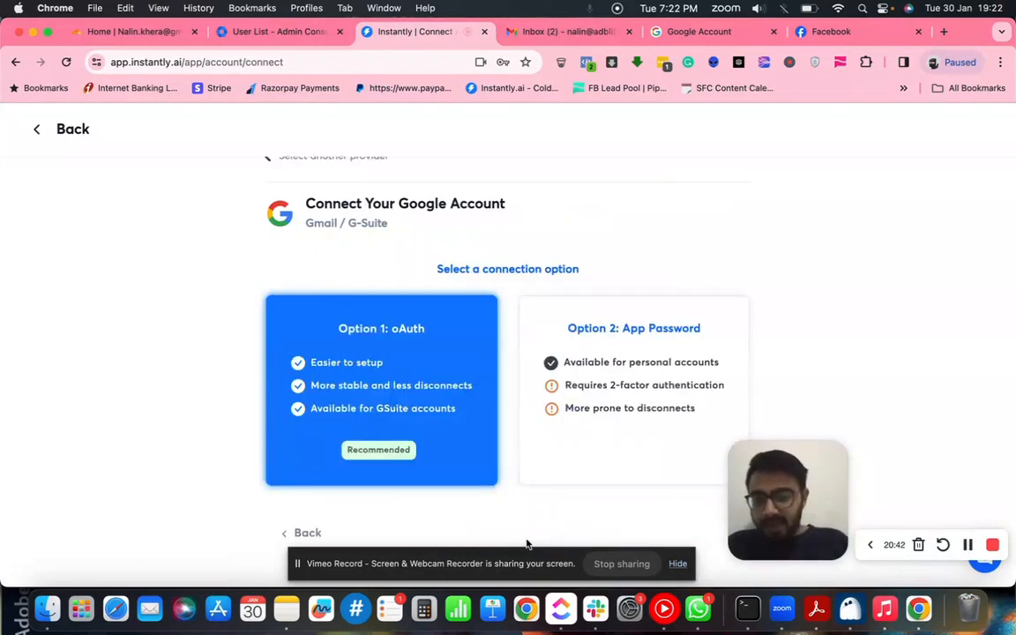
pyautogui.scroll(-1, 476, 382)
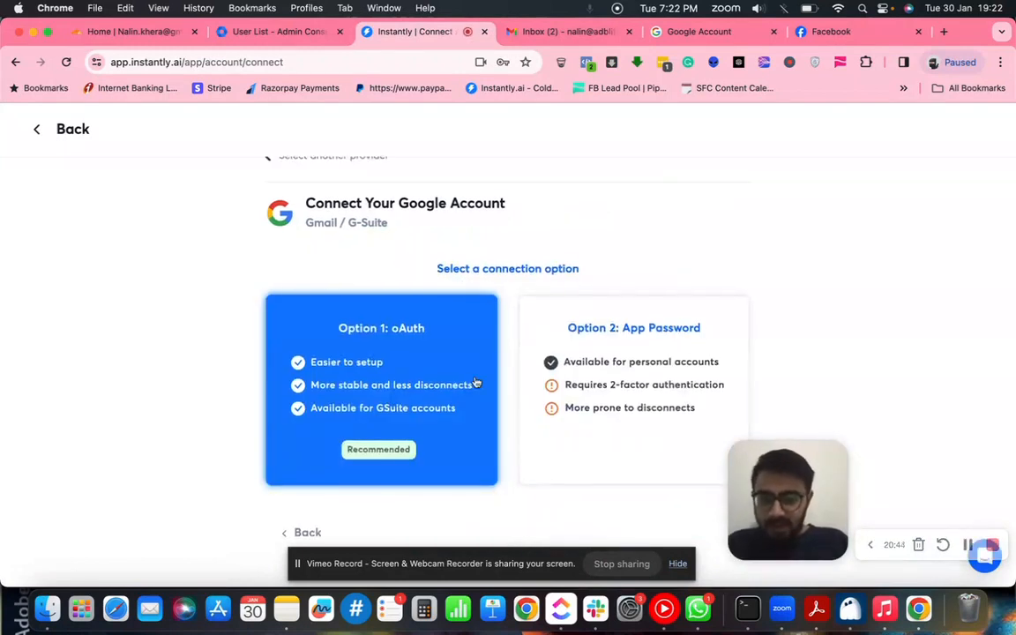
pyautogui.scroll(1, 477, 382)
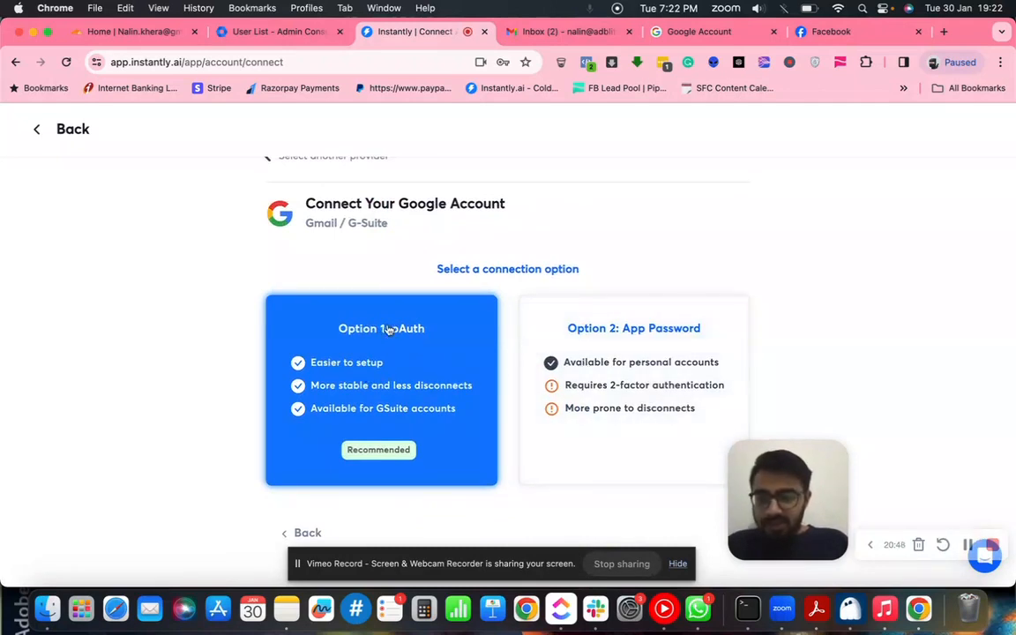
pyautogui.moveTo(435, 568); pyautogui.dragTo(432, 257)
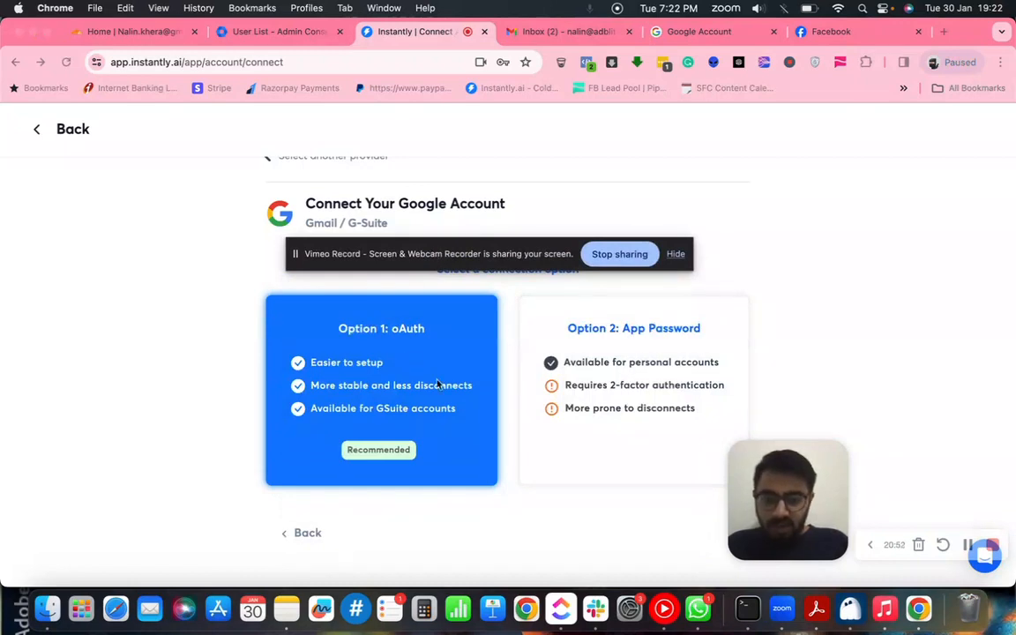
pyautogui.click(767, 415)
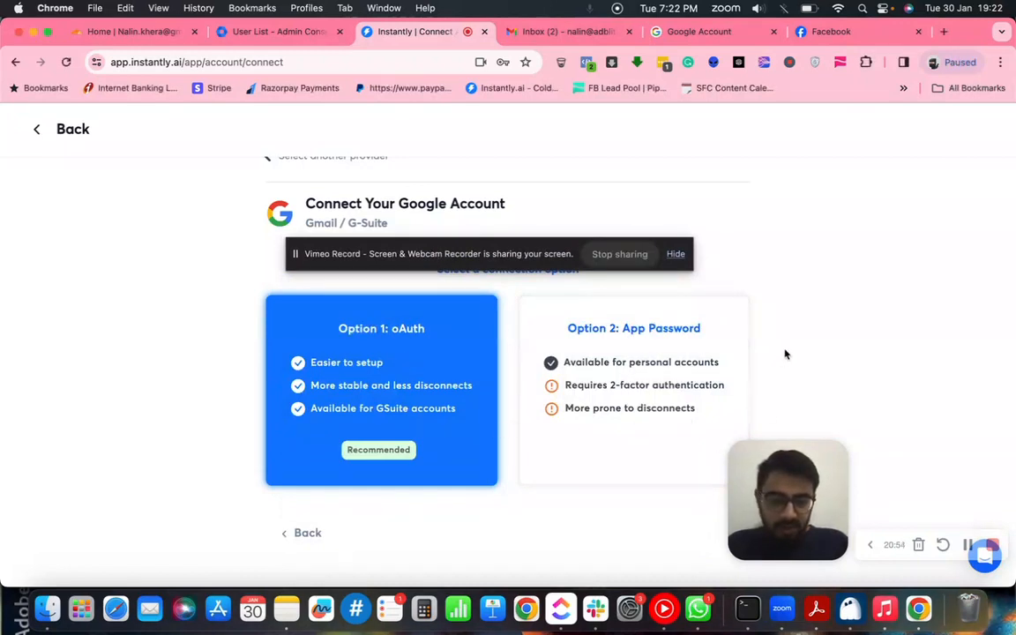
pyautogui.moveTo(749, 520); pyautogui.dragTo(748, 381)
pyautogui.scroll(1, 445, 519)
# - Choose Option 1: oAuth to show the Client-ID setup steps
pyautogui.click(378, 385)
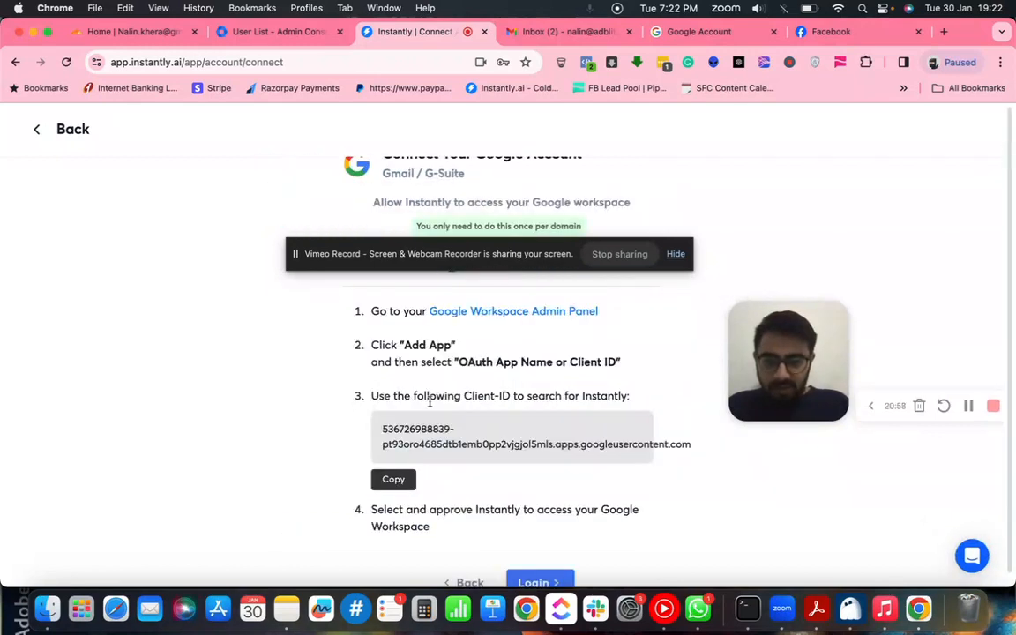
pyautogui.moveTo(457, 258); pyautogui.dragTo(470, 563)
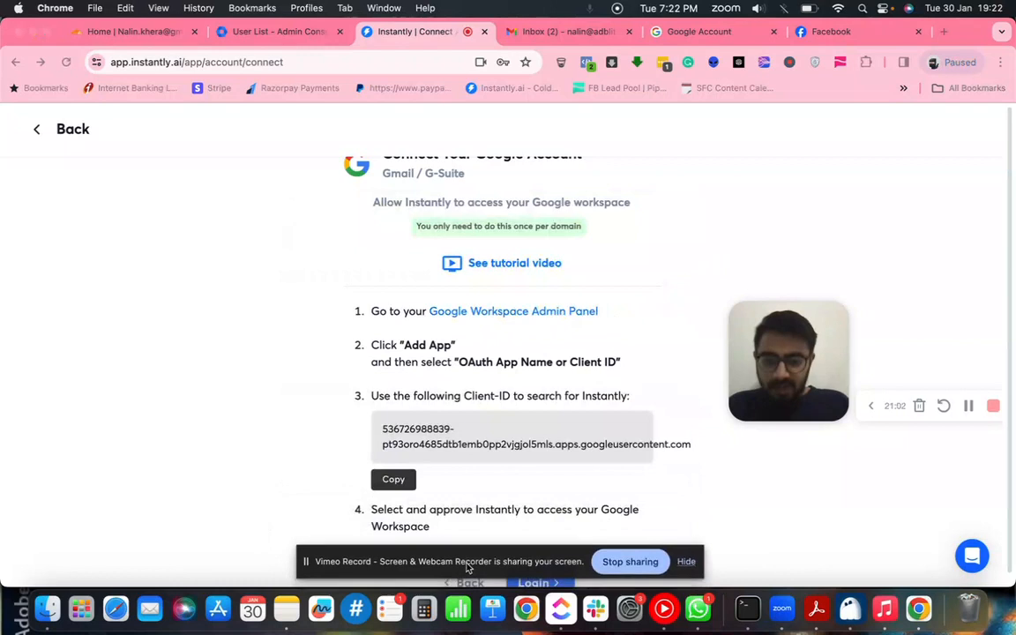
pyautogui.scroll(-1, 465, 358)
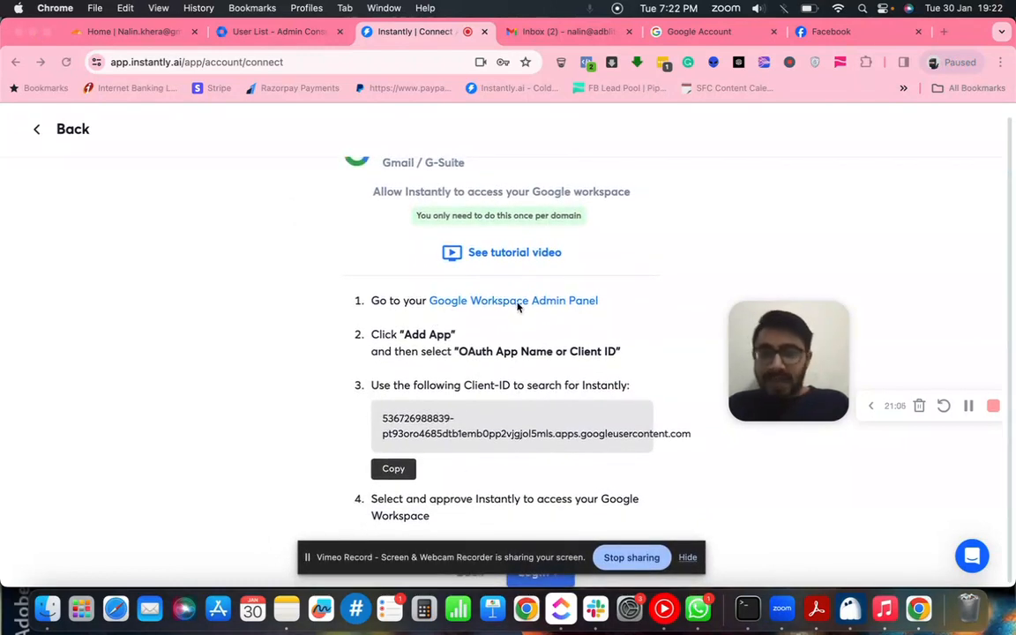
# - Open the second workspace account's mailbox and review Instantly's OAuth App Name or Client ID wording
pyautogui.click(575, 35)
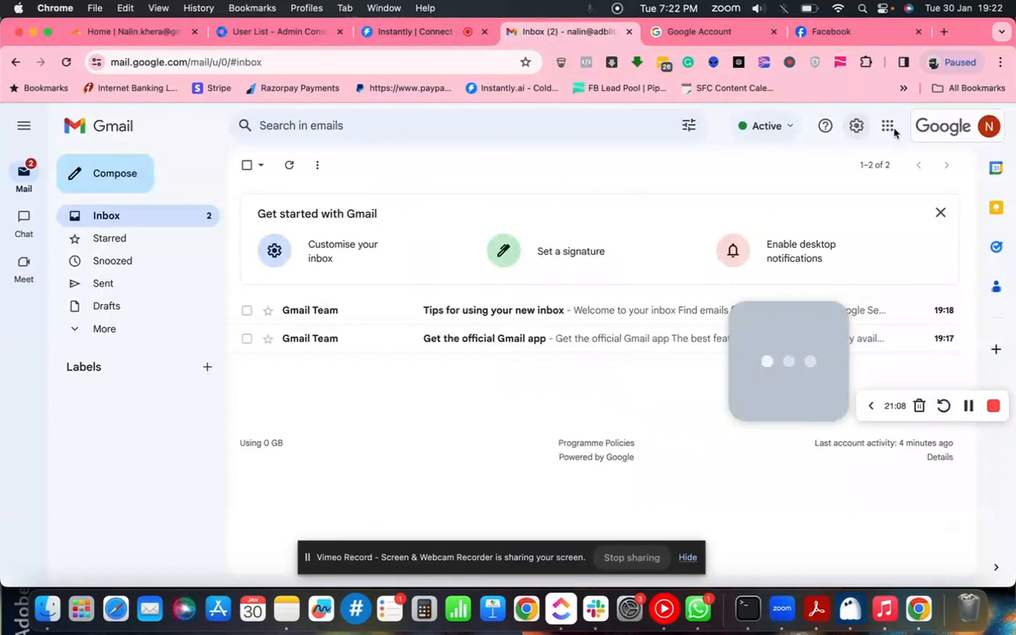
pyautogui.click(979, 128)
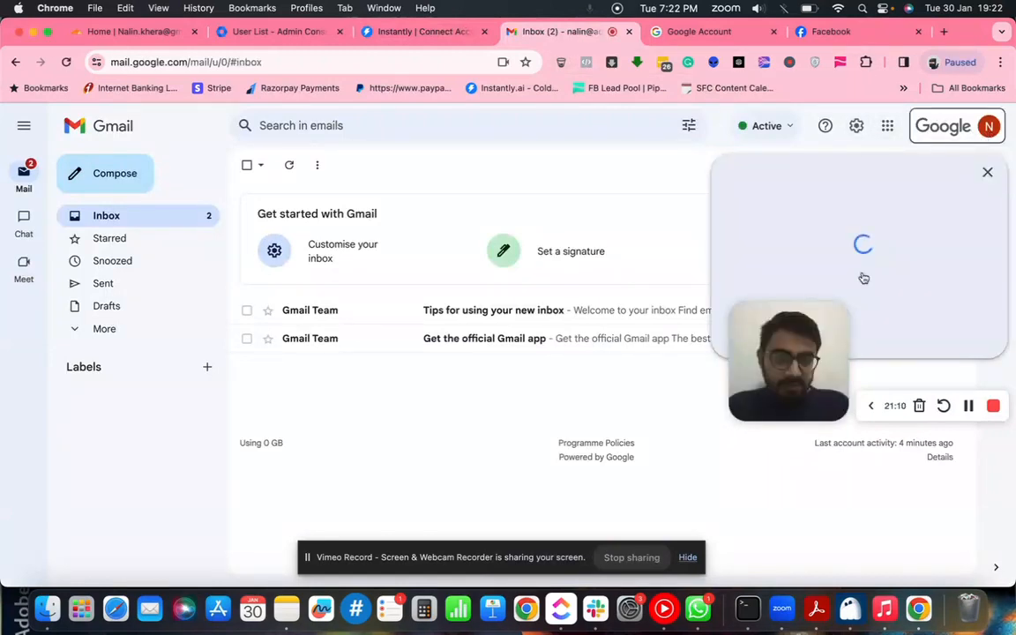
pyautogui.moveTo(803, 357); pyautogui.dragTo(801, 536)
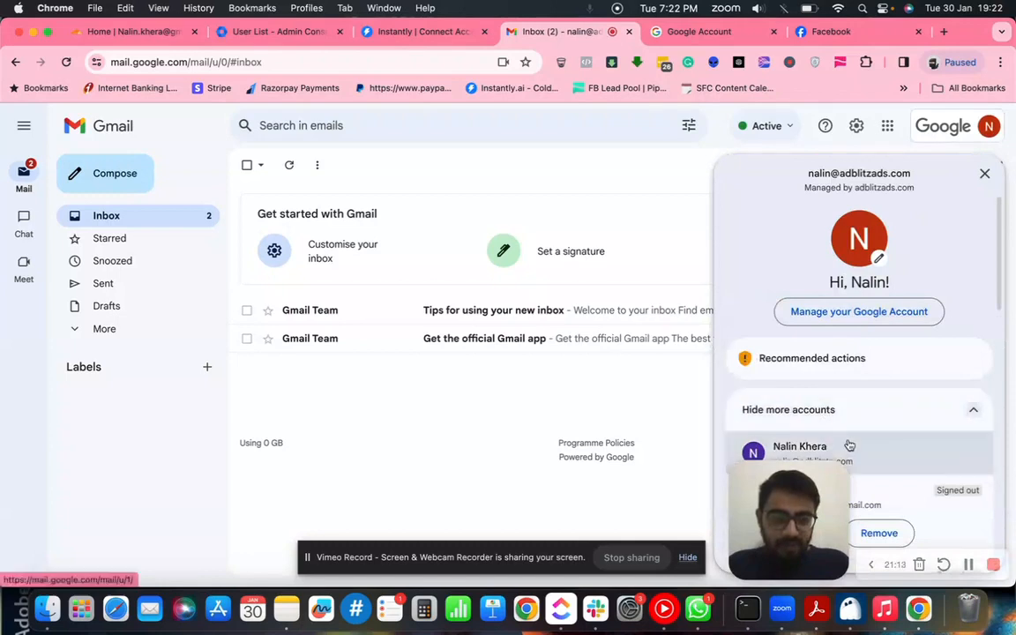
pyautogui.click(849, 444)
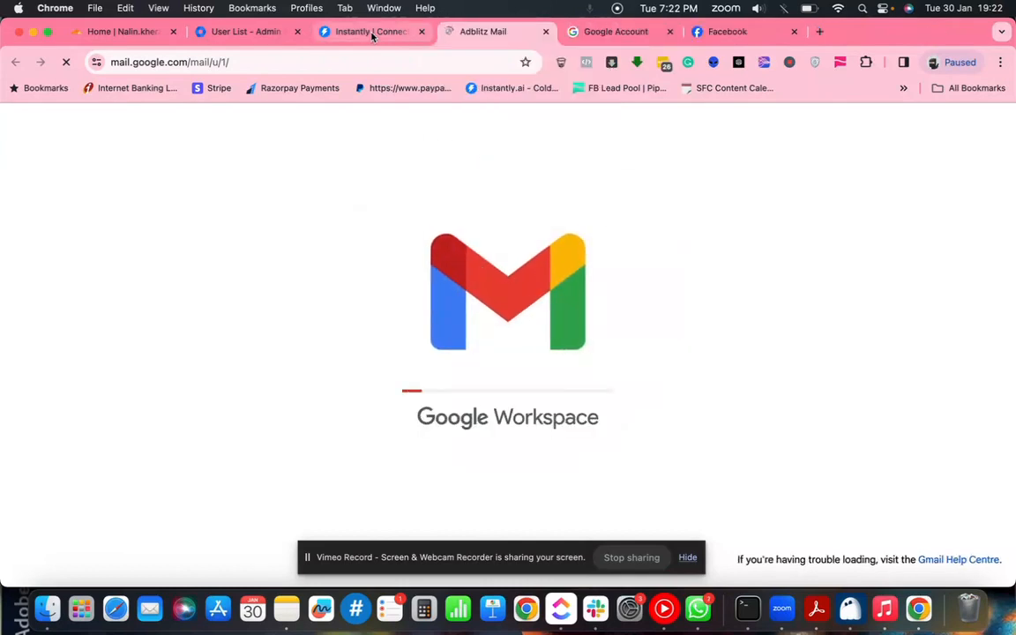
pyautogui.click(372, 32)
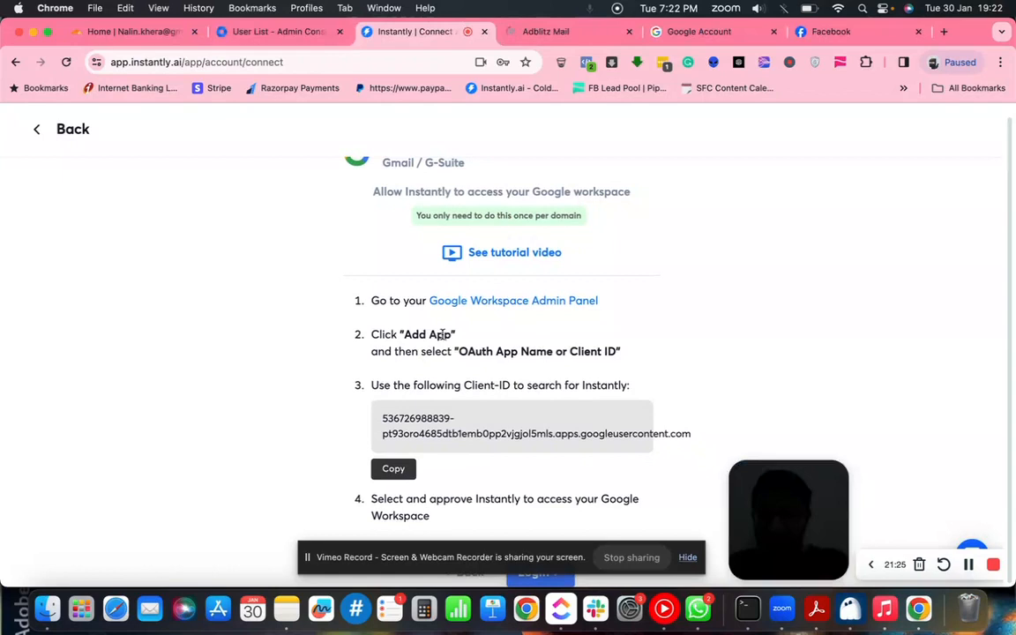
pyautogui.moveTo(459, 351); pyautogui.dragTo(609, 352)
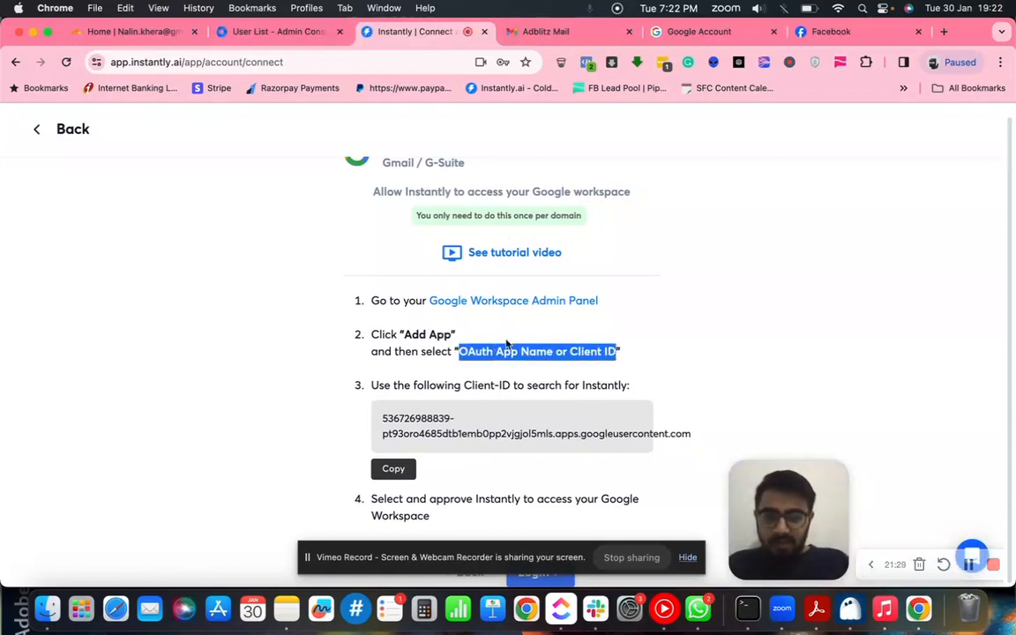
# - Open the Admin console from the second account's menu and close its inbox tab
pyautogui.click(546, 31)
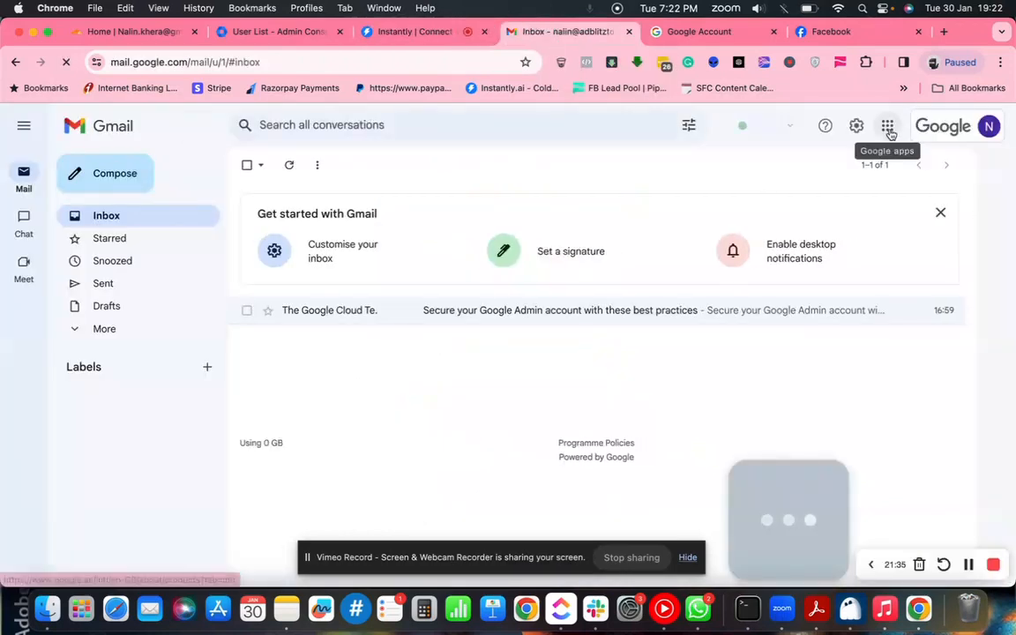
pyautogui.click(951, 132)
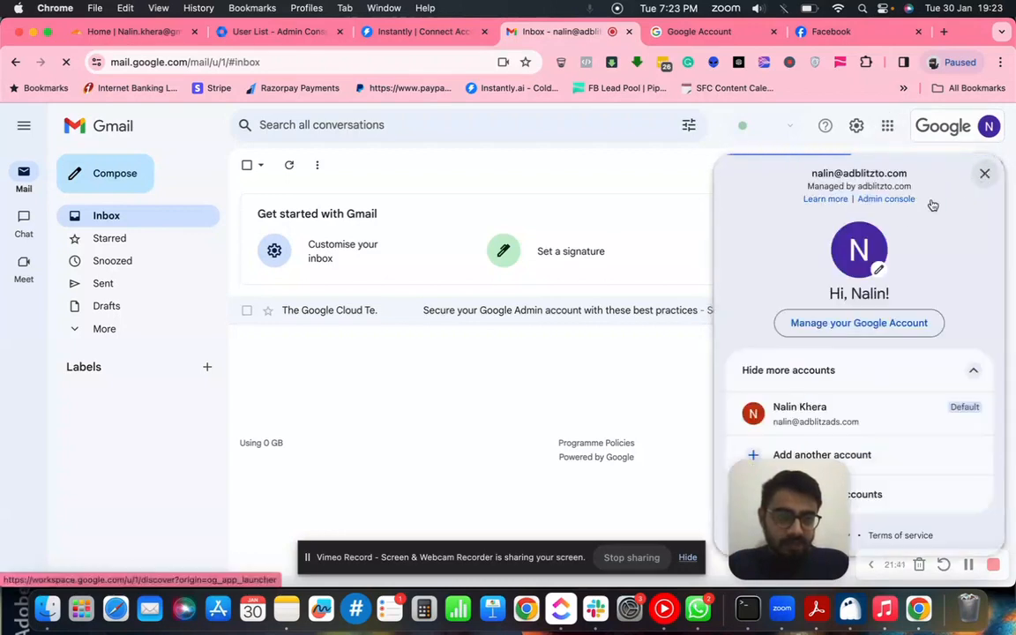
pyautogui.click(882, 201)
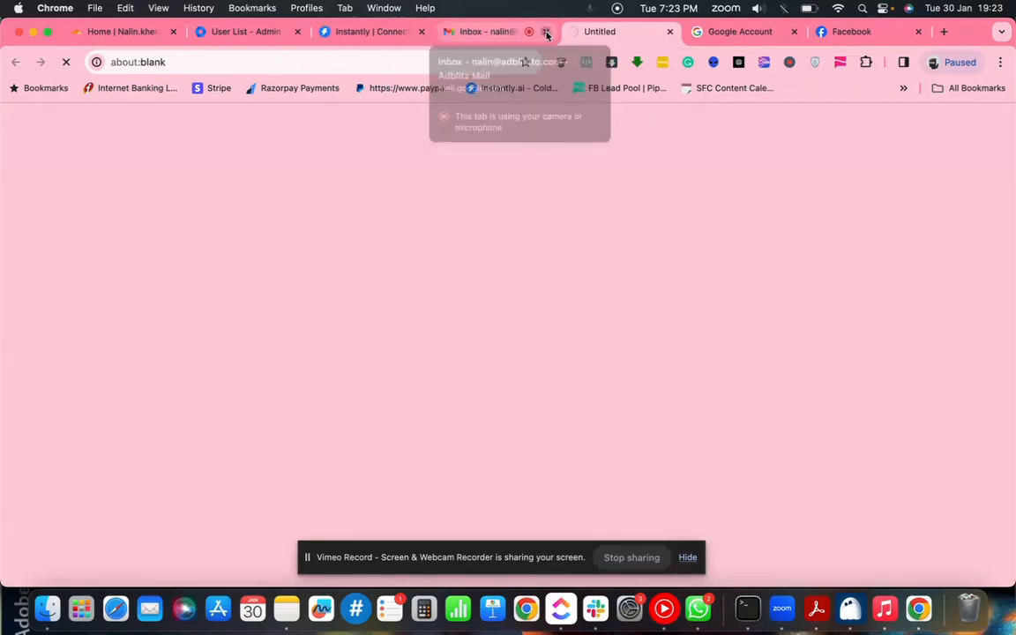
pyautogui.click(546, 31)
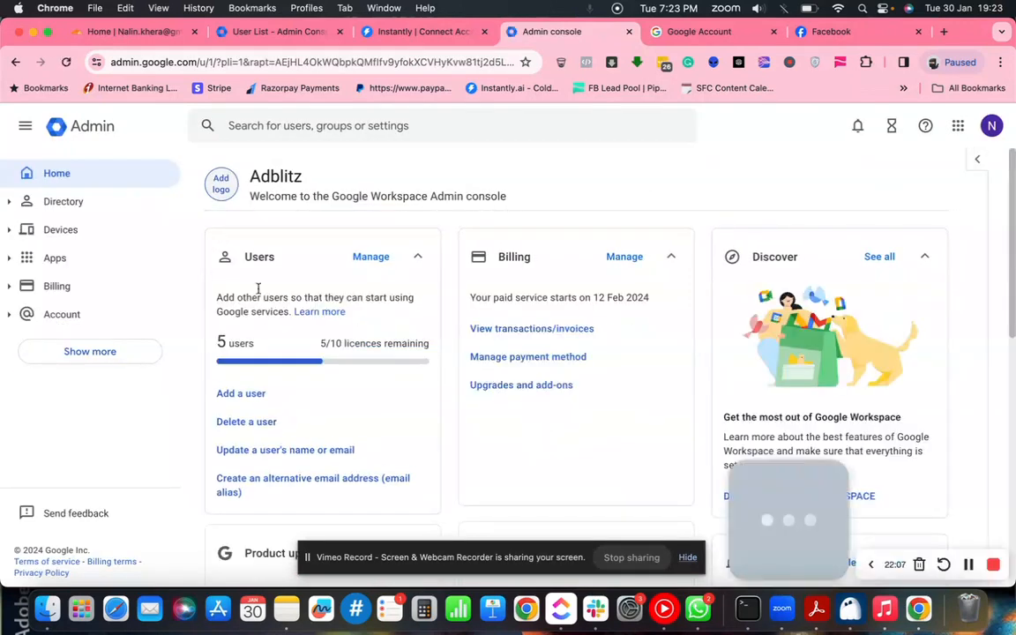
# - Open Apps > Overview in the Admin console's left navigation
pyautogui.click(9, 259)
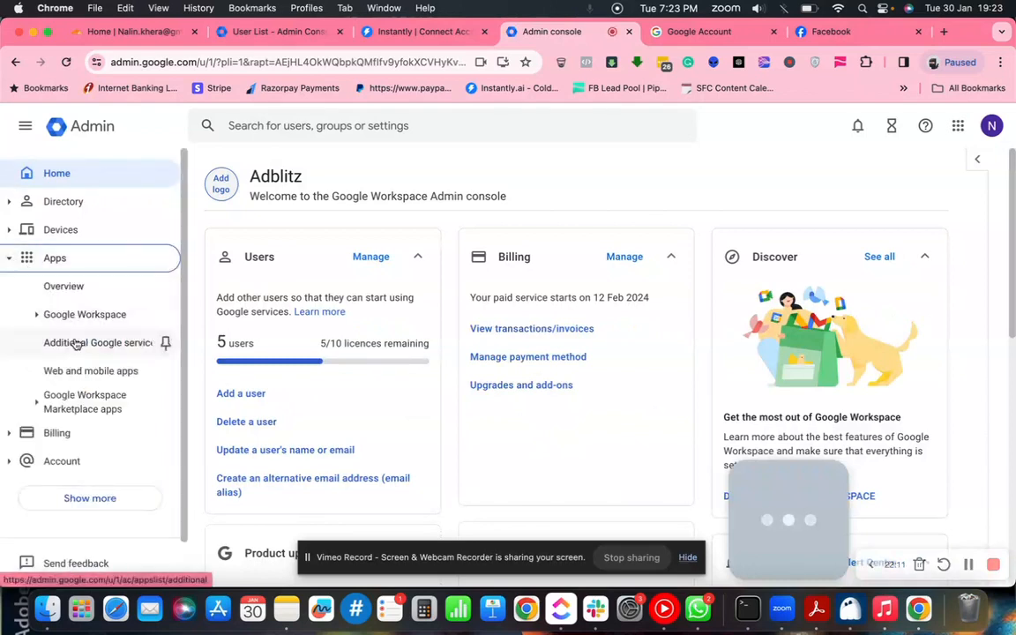
pyautogui.click(80, 293)
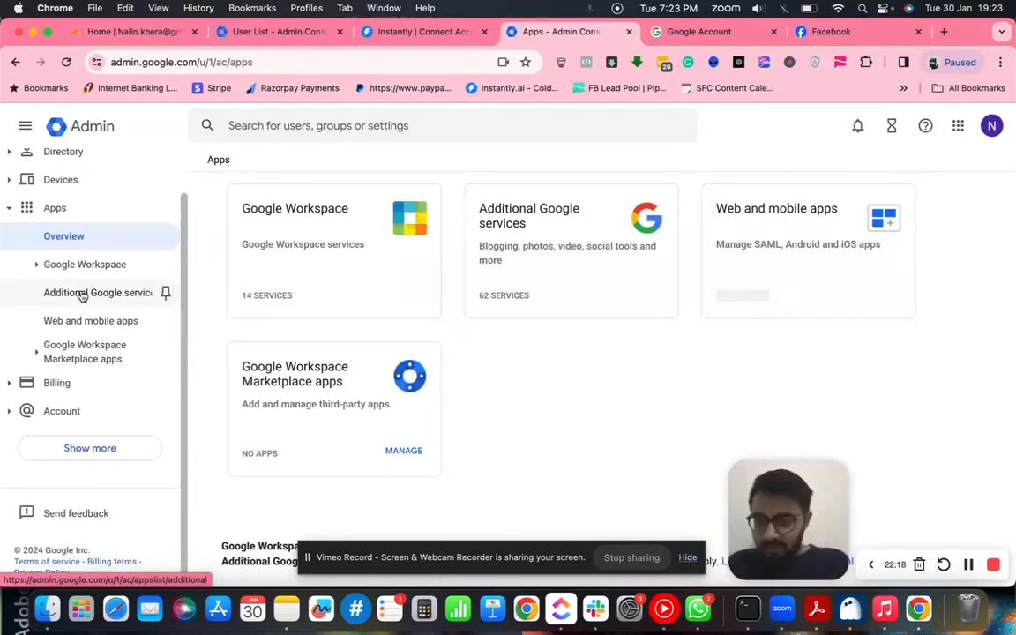
pyautogui.click(392, 32)
# - Check the Marketplace apps page shows 0 installed apps, then return to the Apps overview
pyautogui.click(430, 368)
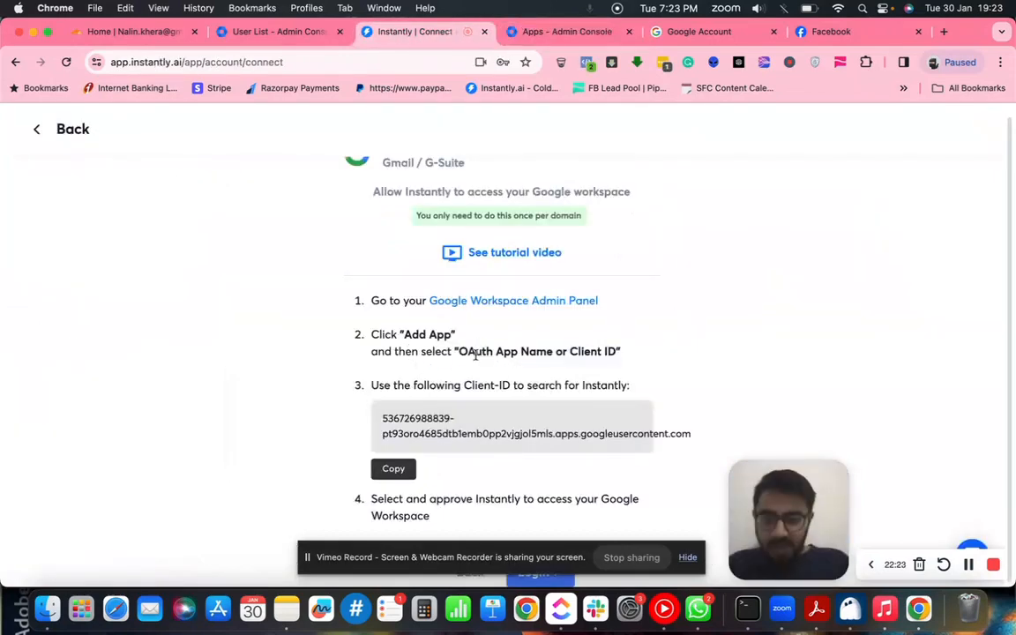
pyautogui.click(536, 32)
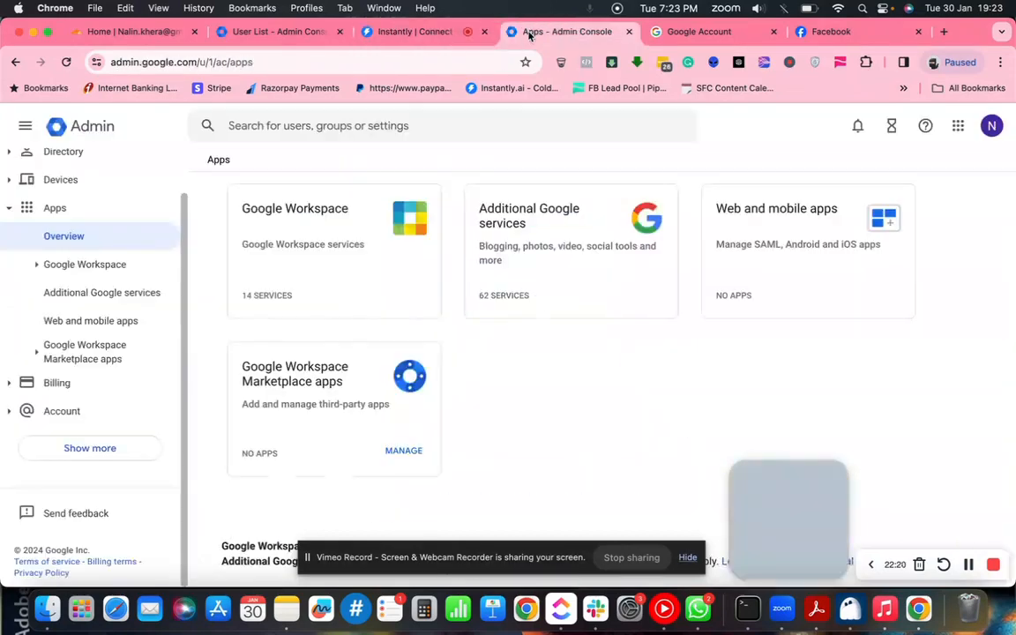
pyautogui.scroll(1, 91, 333)
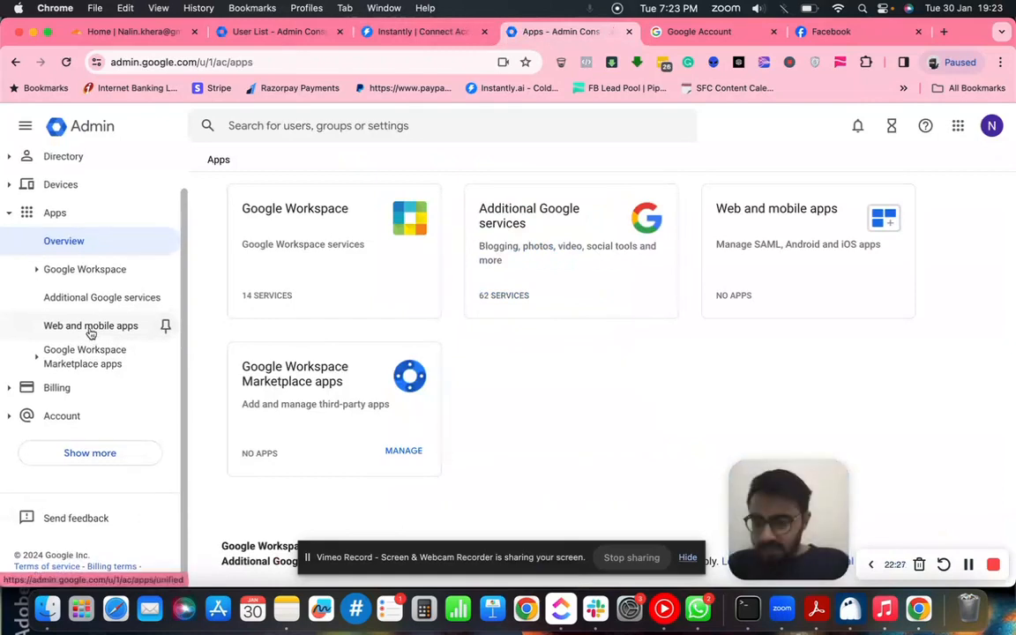
pyautogui.click(36, 271)
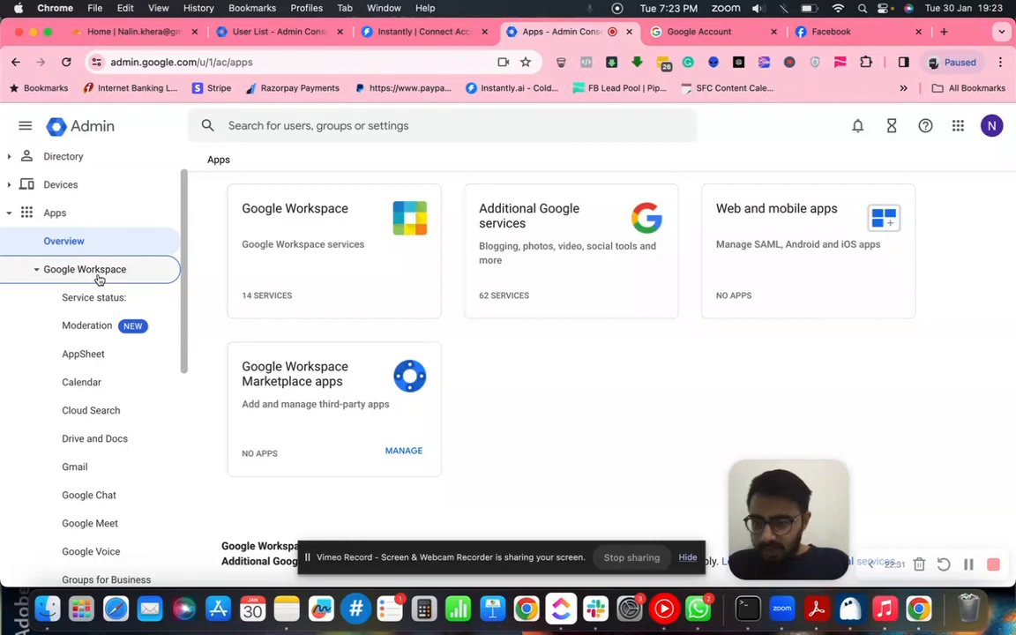
pyautogui.scroll(-5, 91, 371)
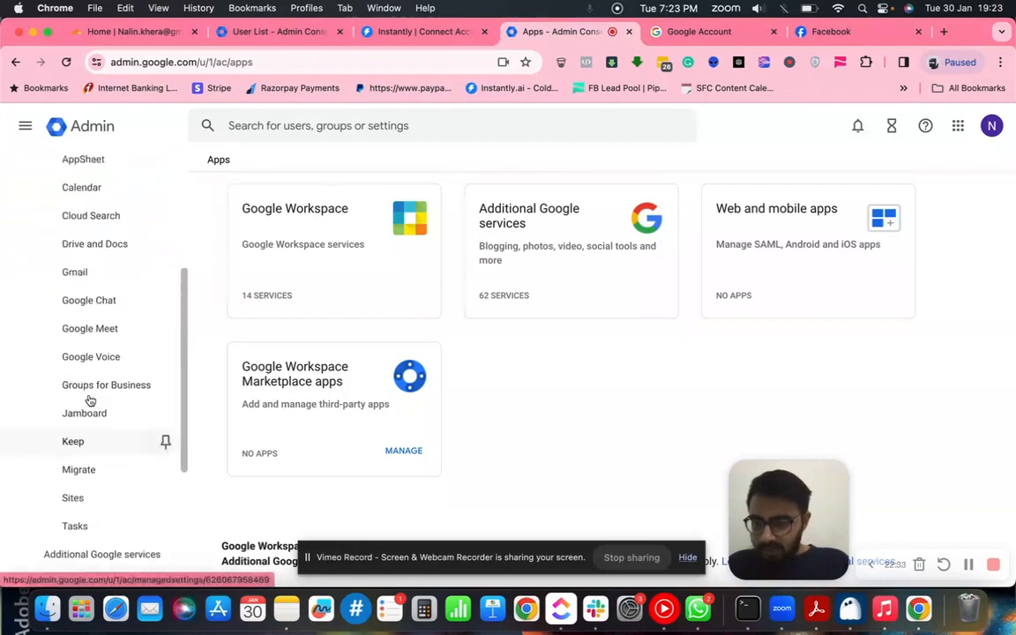
pyautogui.scroll(5, 97, 362)
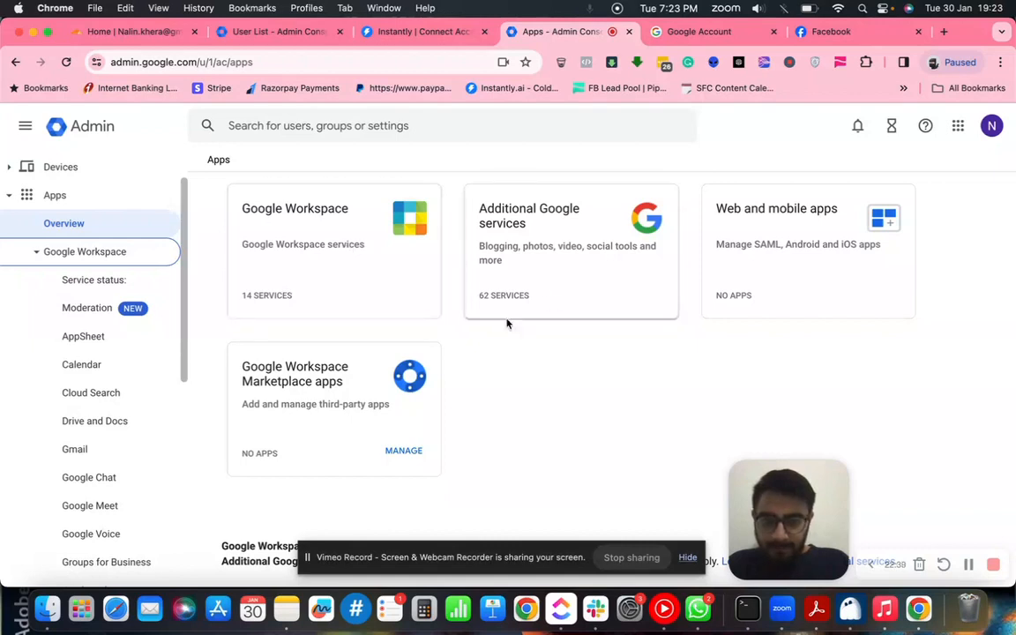
pyautogui.click(346, 414)
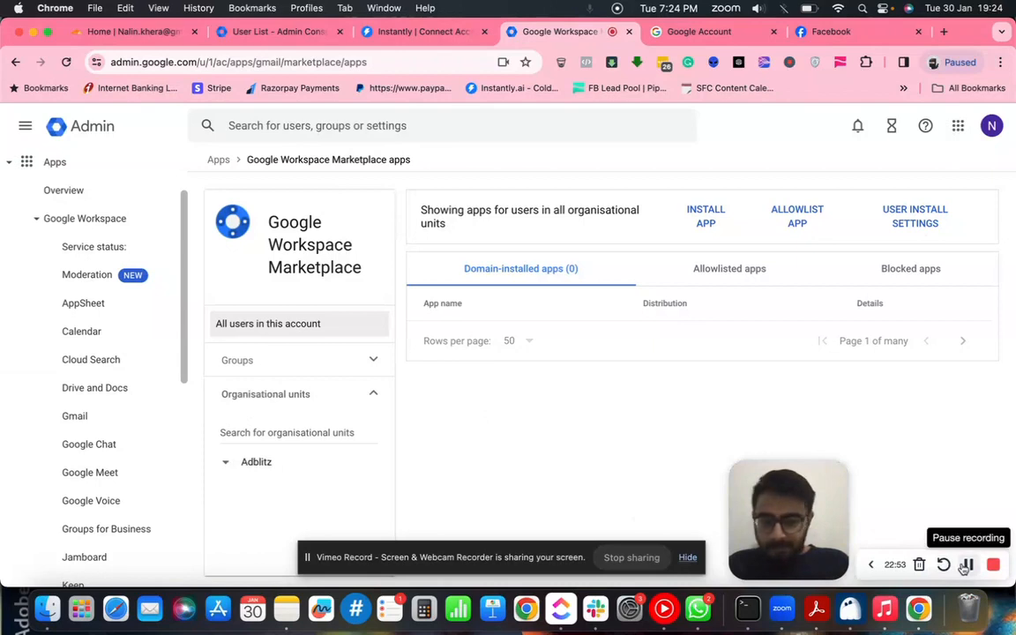
pyautogui.scroll(2, 100, 349)
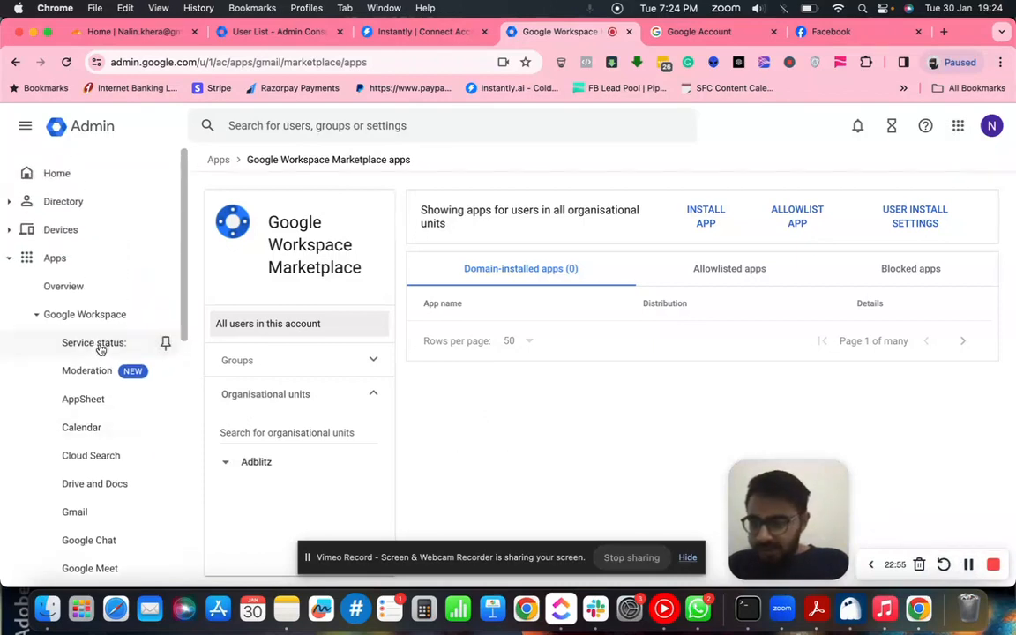
pyautogui.click(69, 291)
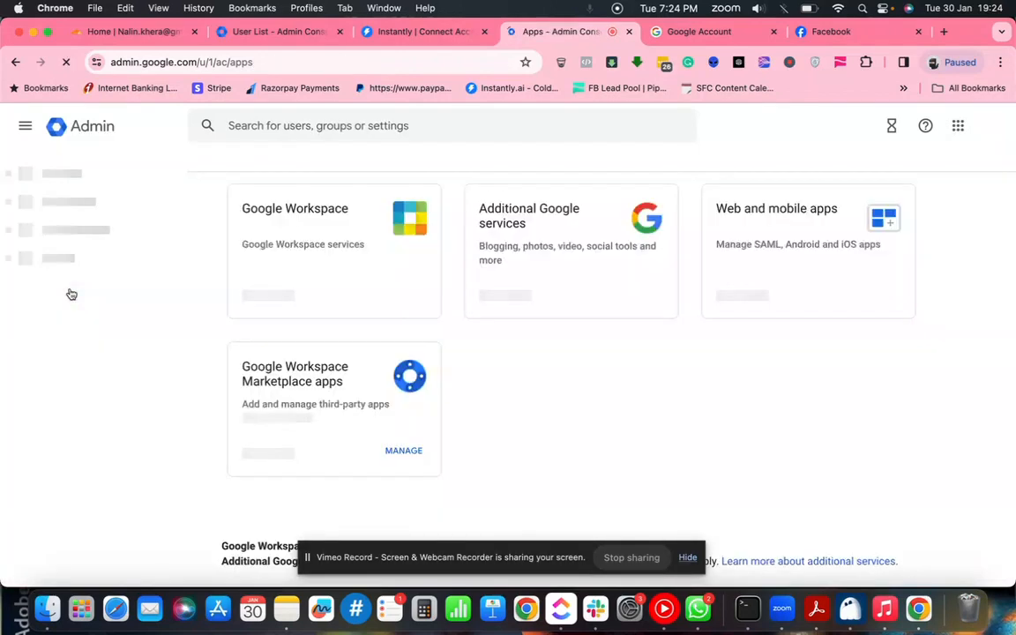
# - Dismiss the groups banner and view the empty Web and mobile apps list, checking Add app options
pyautogui.click(357, 255)
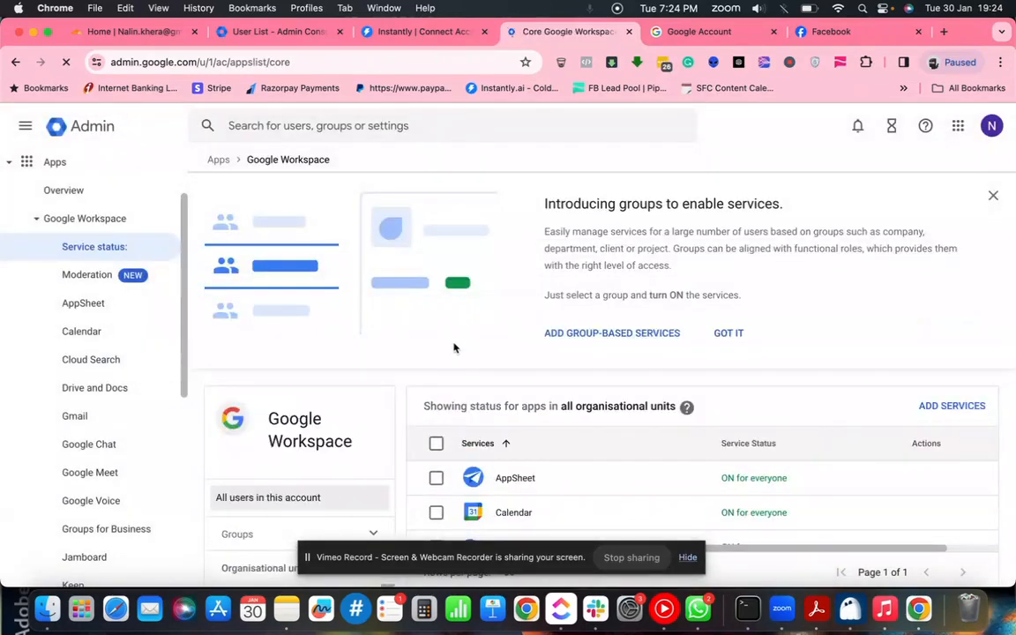
pyautogui.click(722, 336)
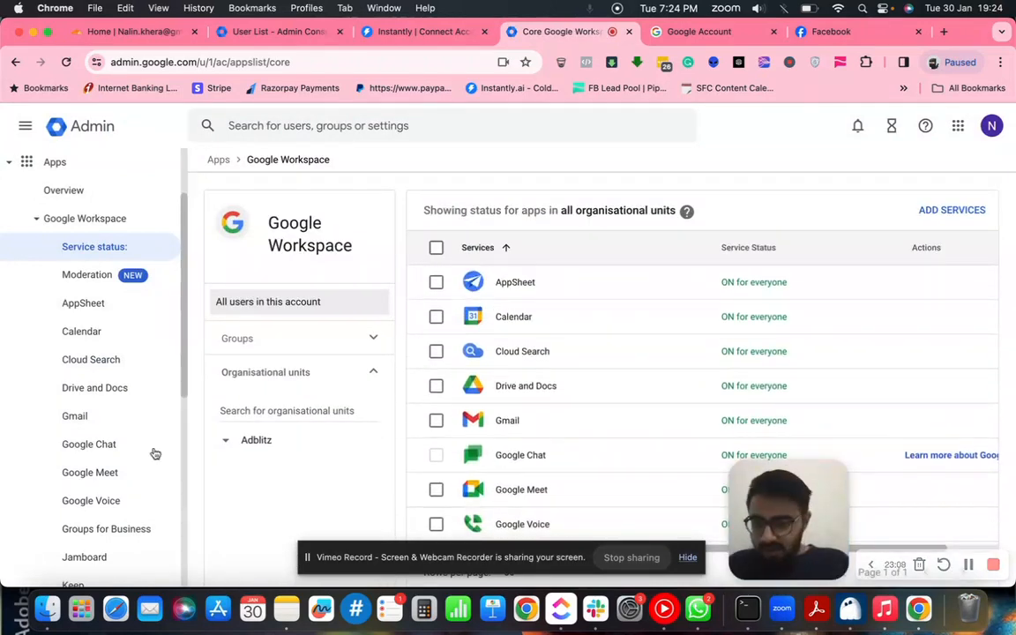
pyautogui.scroll(-5, 126, 426)
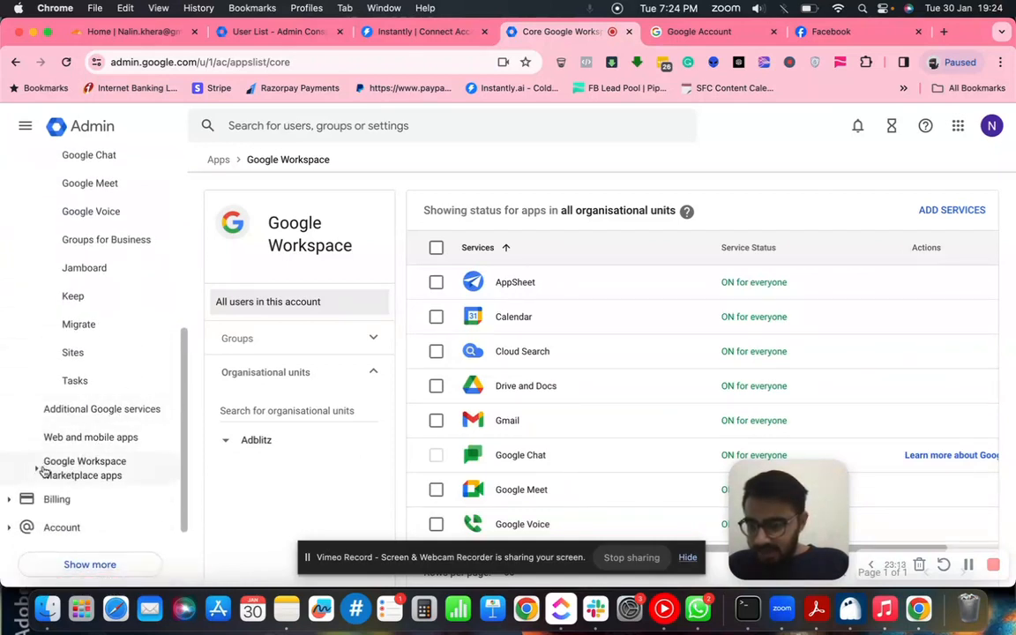
pyautogui.click(108, 438)
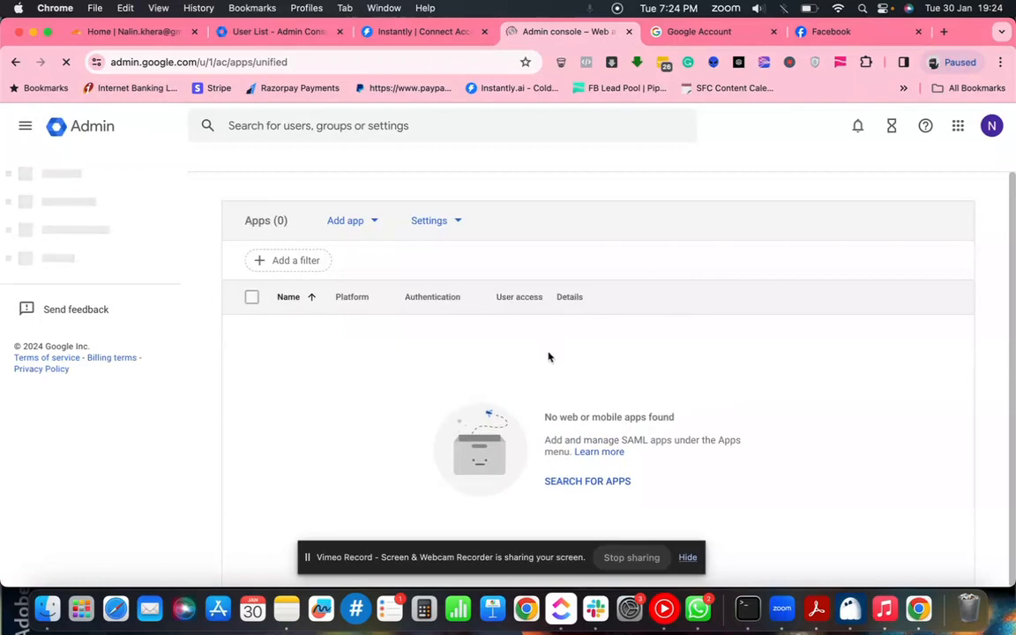
pyautogui.scroll(1, 100, 335)
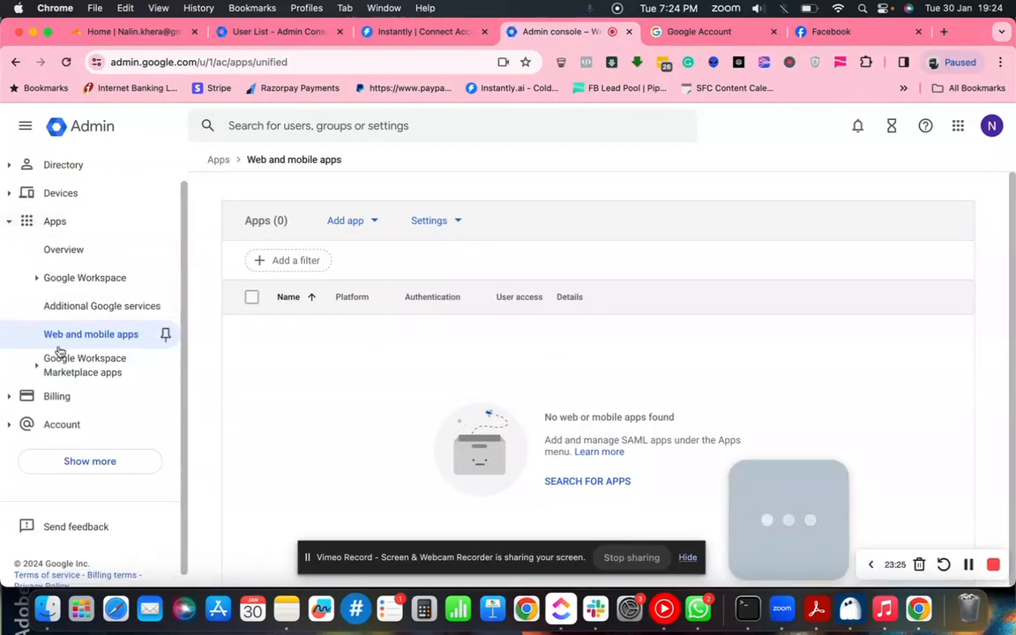
pyautogui.click(374, 225)
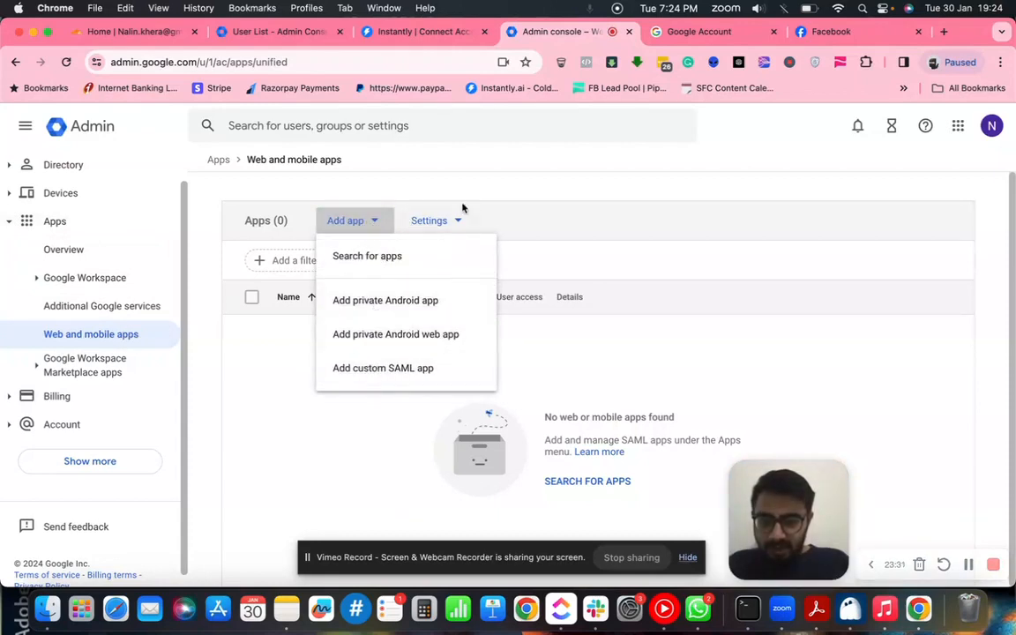
pyautogui.click(446, 228)
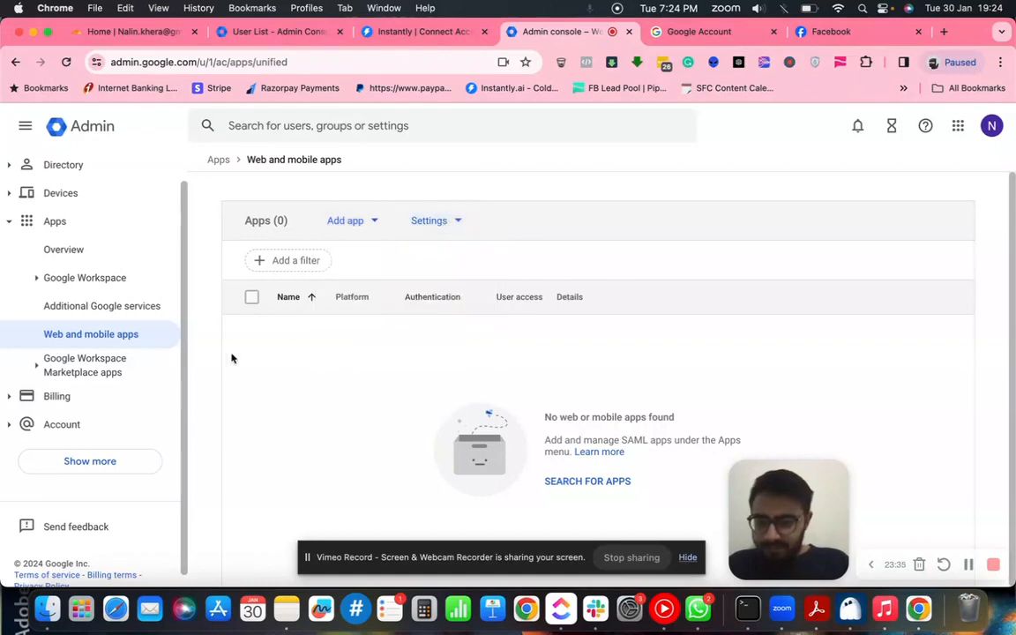
pyautogui.click(97, 282)
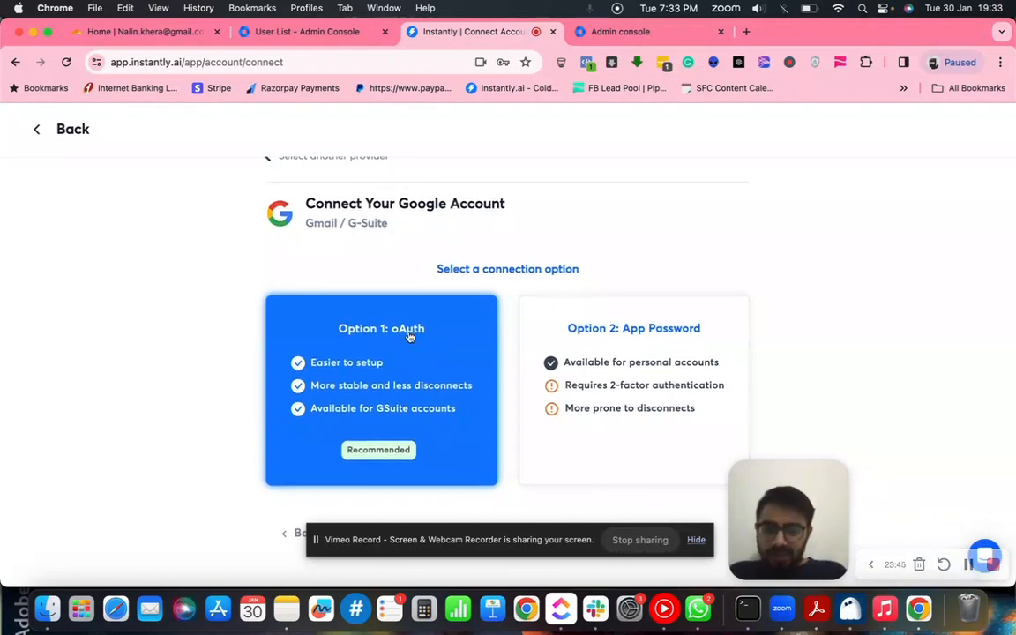
# - Choose Instantly's Option 1: oAuth and follow its Google Workspace Admin Panel link
pyautogui.scroll(1, 404, 340)
pyautogui.scroll(-1, 397, 341)
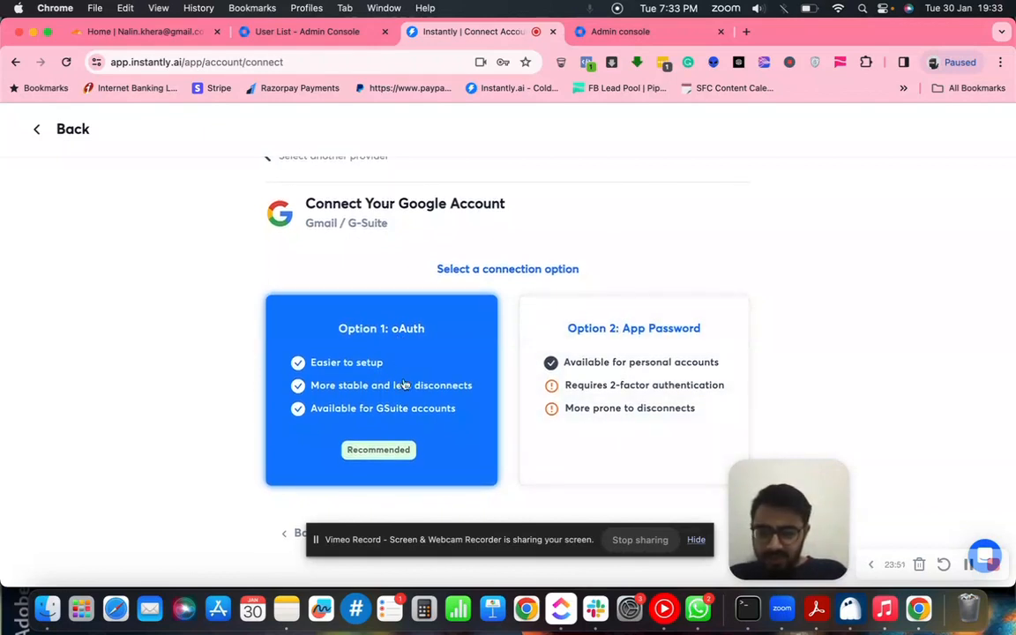
pyautogui.click(397, 381)
pyautogui.scroll(-1, 506, 381)
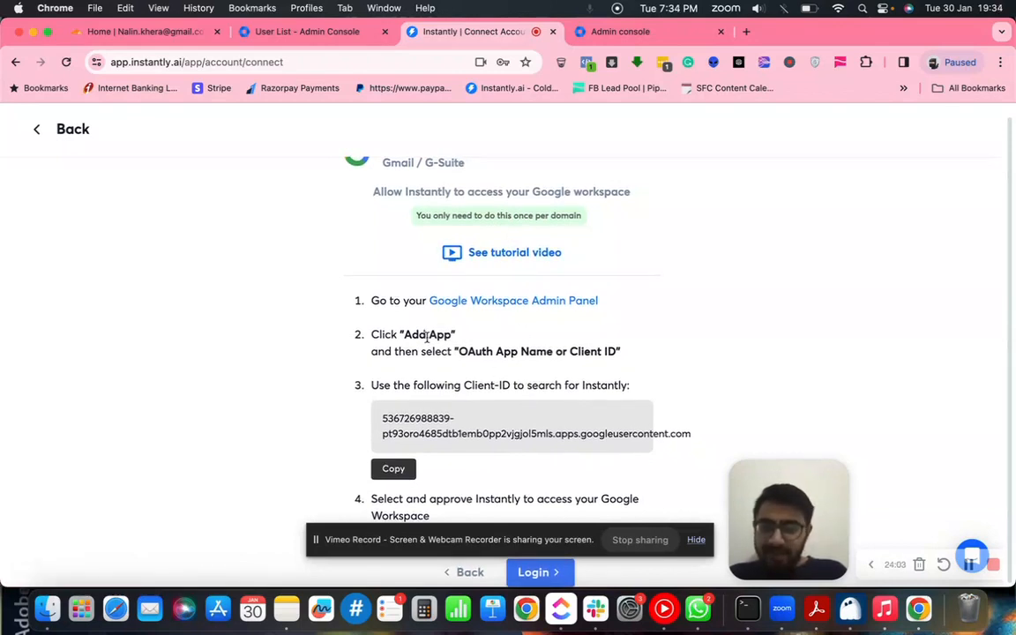
pyautogui.keyDown('super'); pyautogui.click(509, 308); pyautogui.keyUp('super')
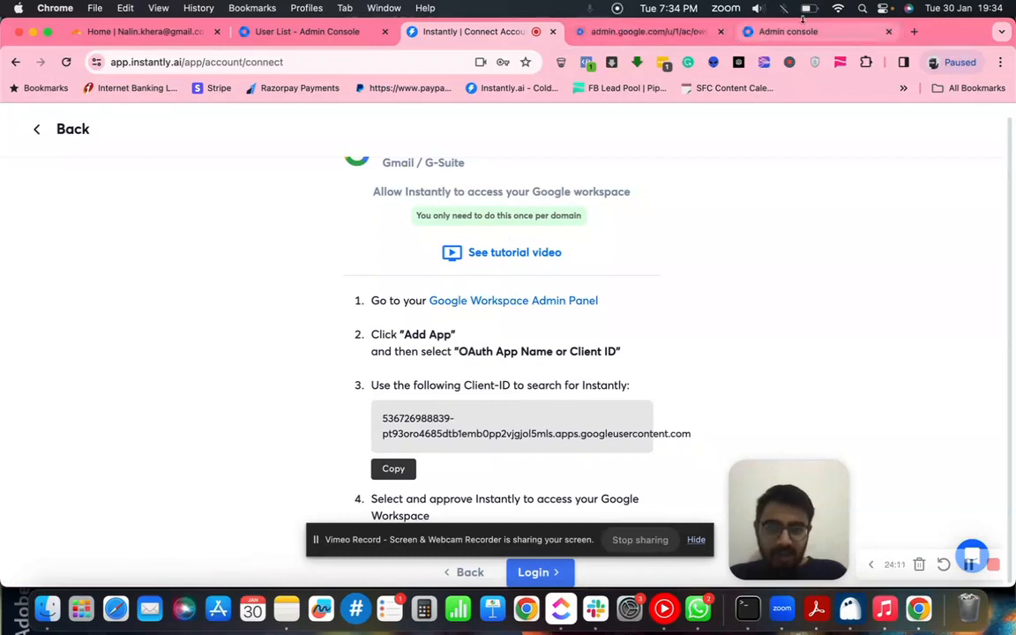
pyautogui.click(723, 32)
pyautogui.click(608, 31)
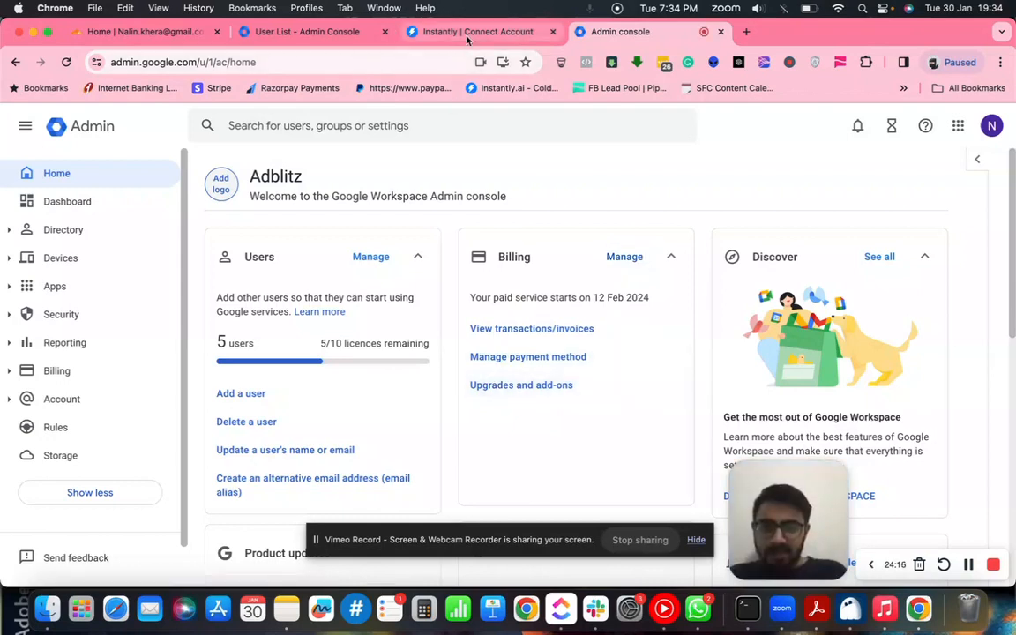
# - Review step 2's Add App instruction in Instantly, then return to the Admin console home
pyautogui.click(419, 31)
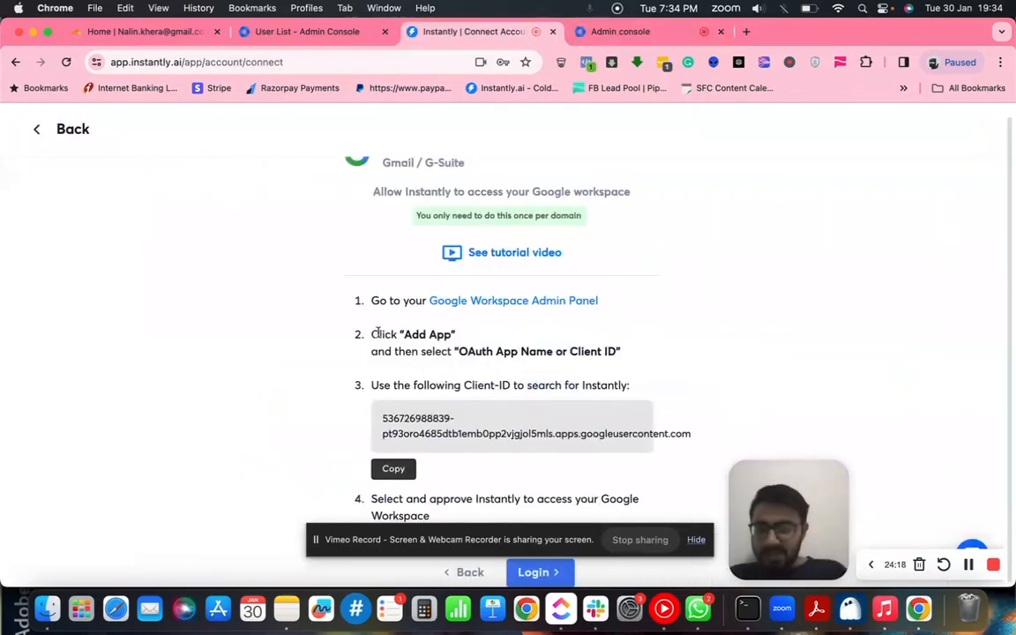
pyautogui.moveTo(371, 334); pyautogui.dragTo(616, 373)
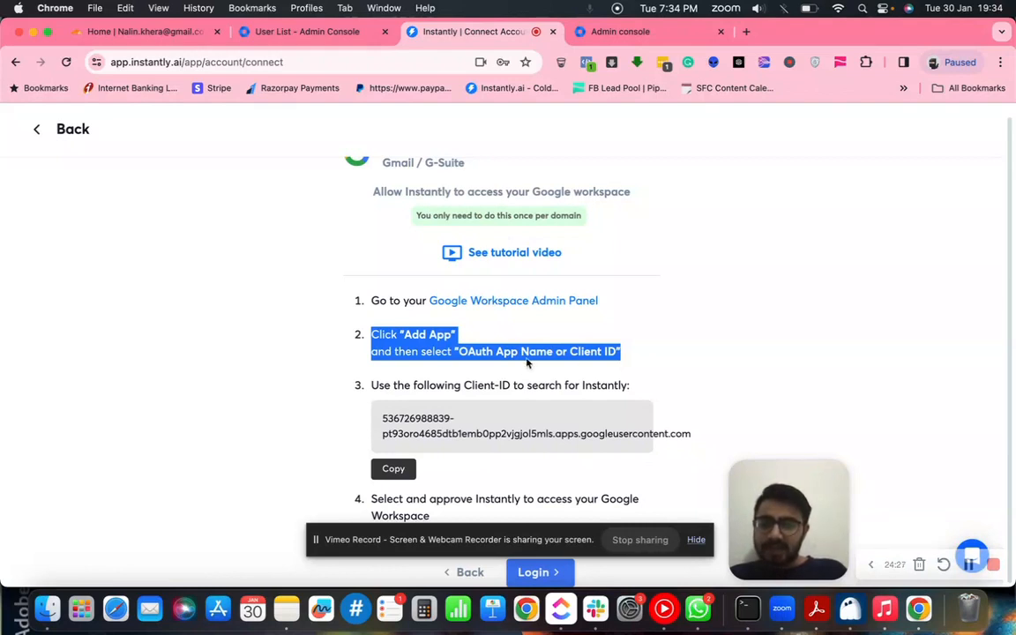
pyautogui.click(414, 336)
pyautogui.moveTo(406, 337); pyautogui.dragTo(451, 336)
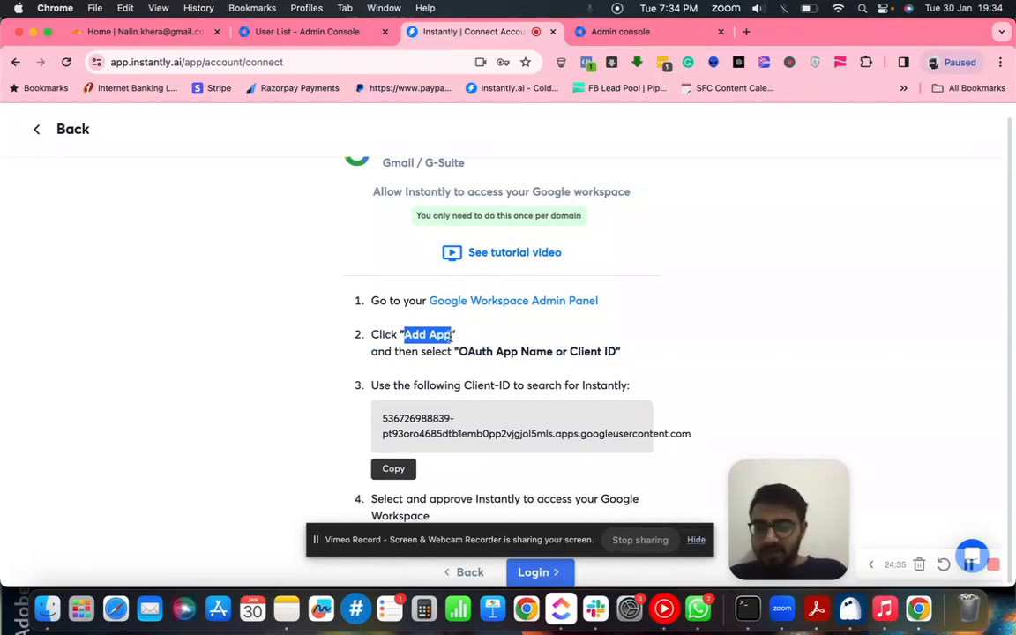
pyautogui.click(452, 336)
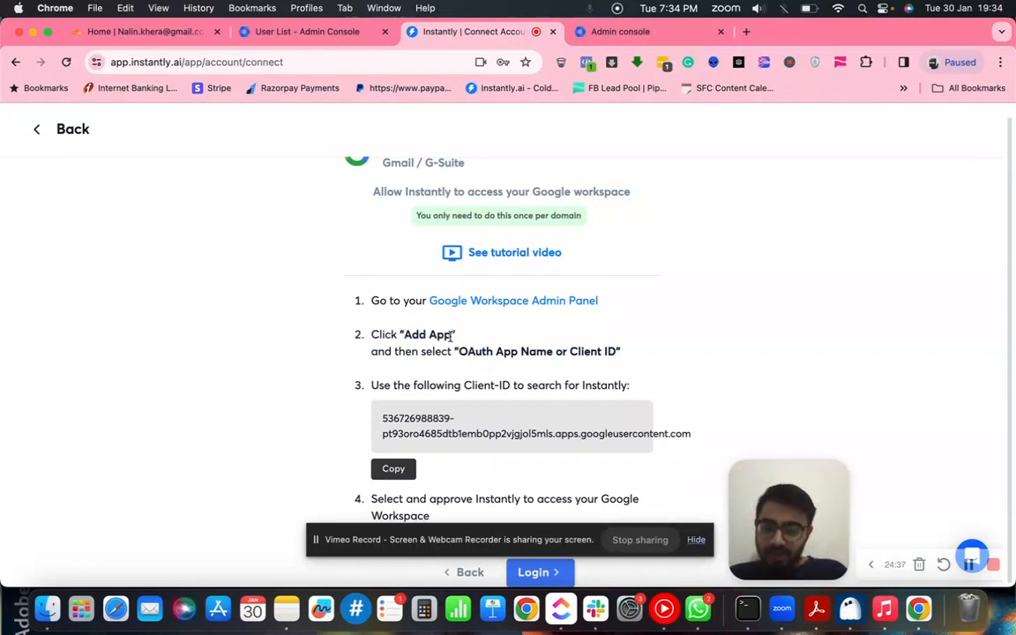
pyautogui.click(620, 31)
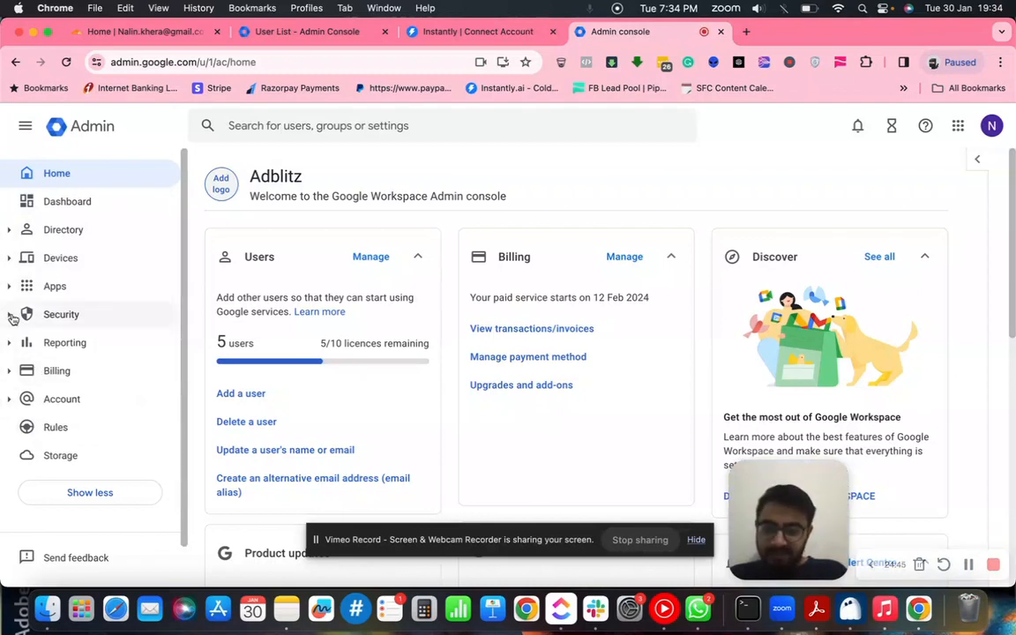
# - Go to Security > Access and data control > API controls and open Manage Third-Party App Access
pyautogui.click(18, 315)
pyautogui.scroll(-1, 83, 352)
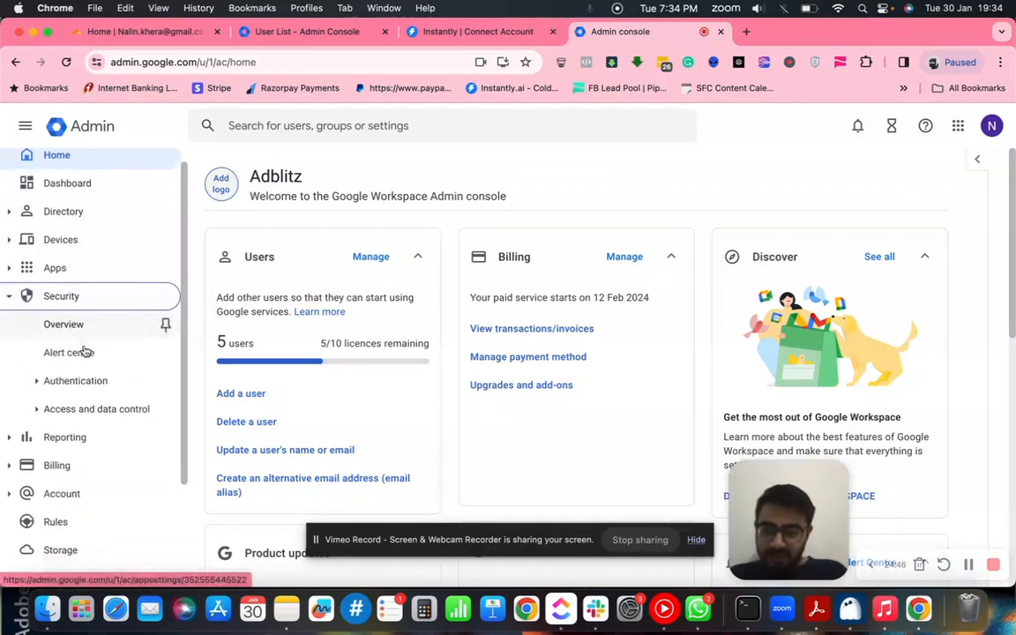
pyautogui.scroll(1, 83, 352)
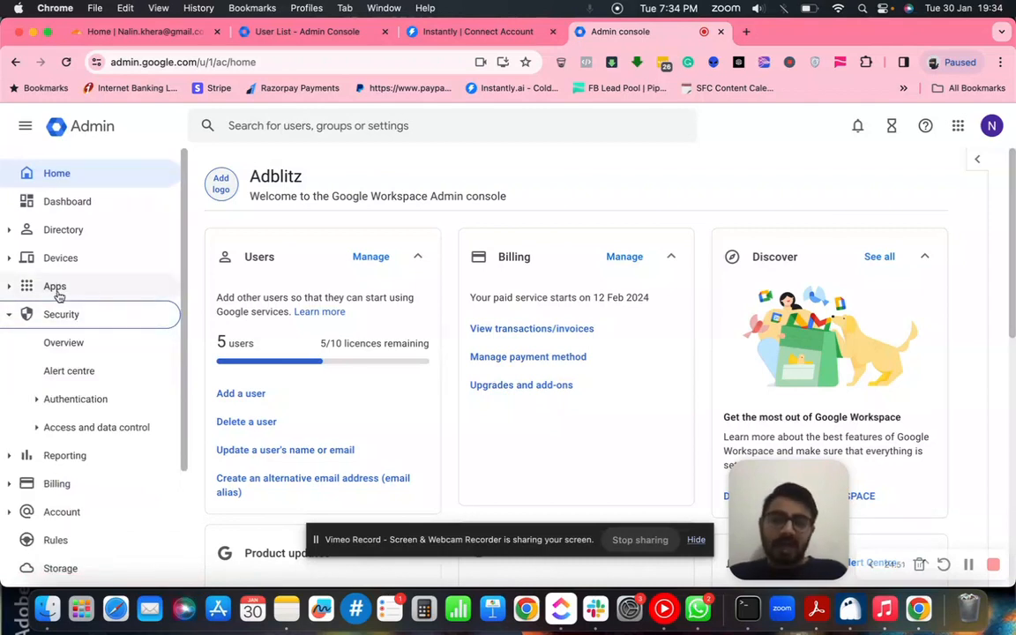
pyautogui.click(10, 288)
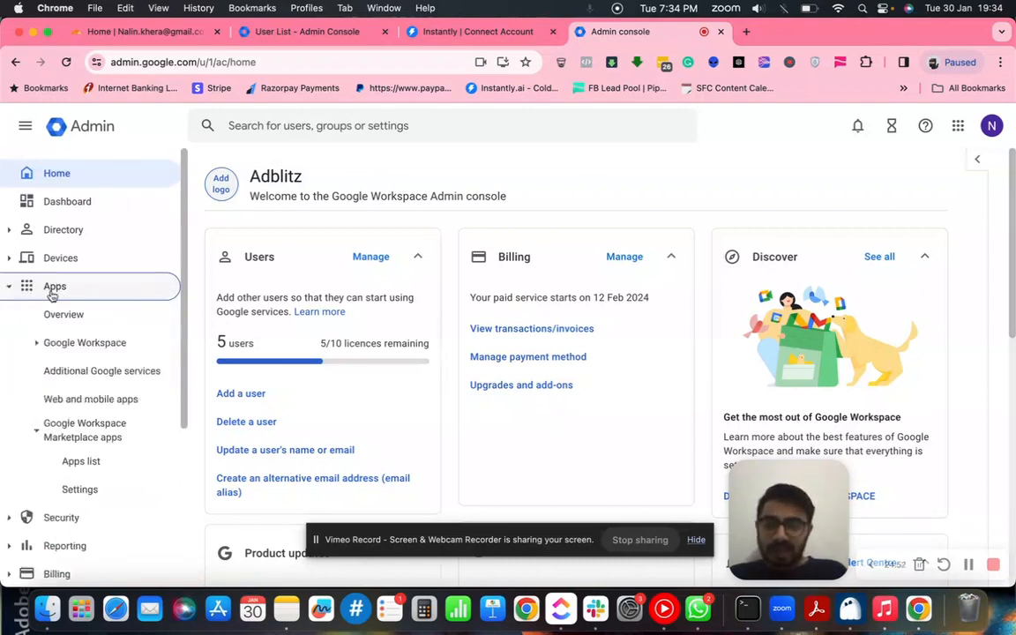
pyautogui.click(9, 288)
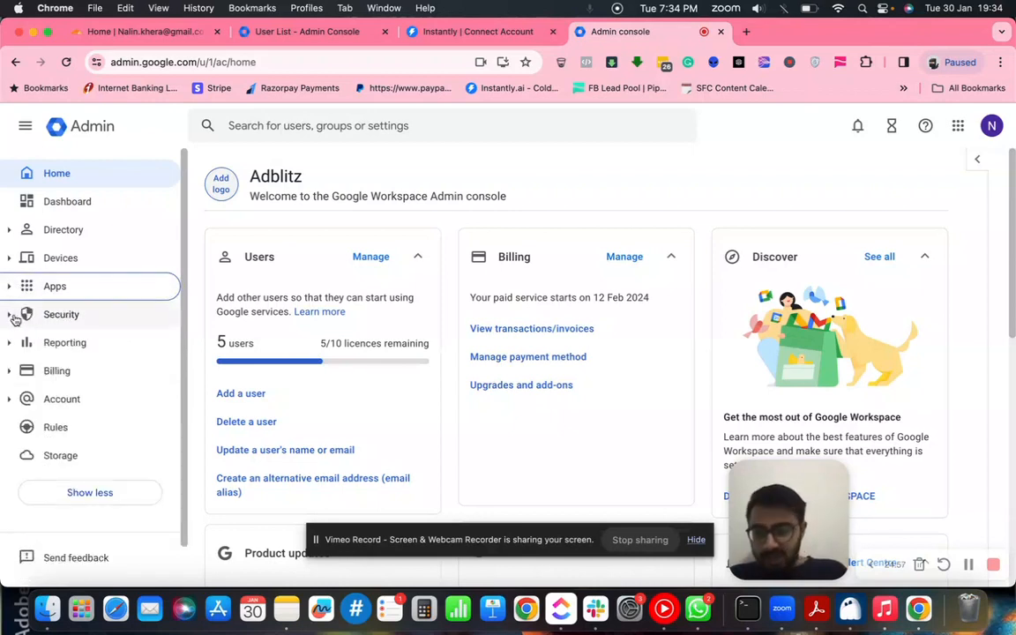
pyautogui.click(11, 315)
pyautogui.scroll(-1, 88, 401)
pyautogui.click(60, 404)
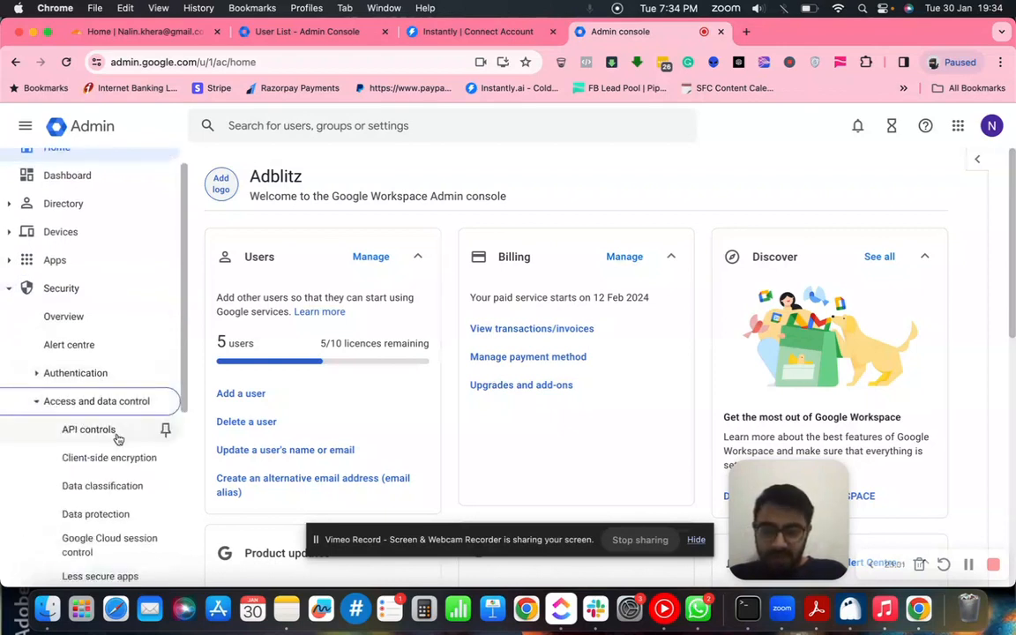
pyautogui.scroll(-3, 115, 428)
pyautogui.click(97, 364)
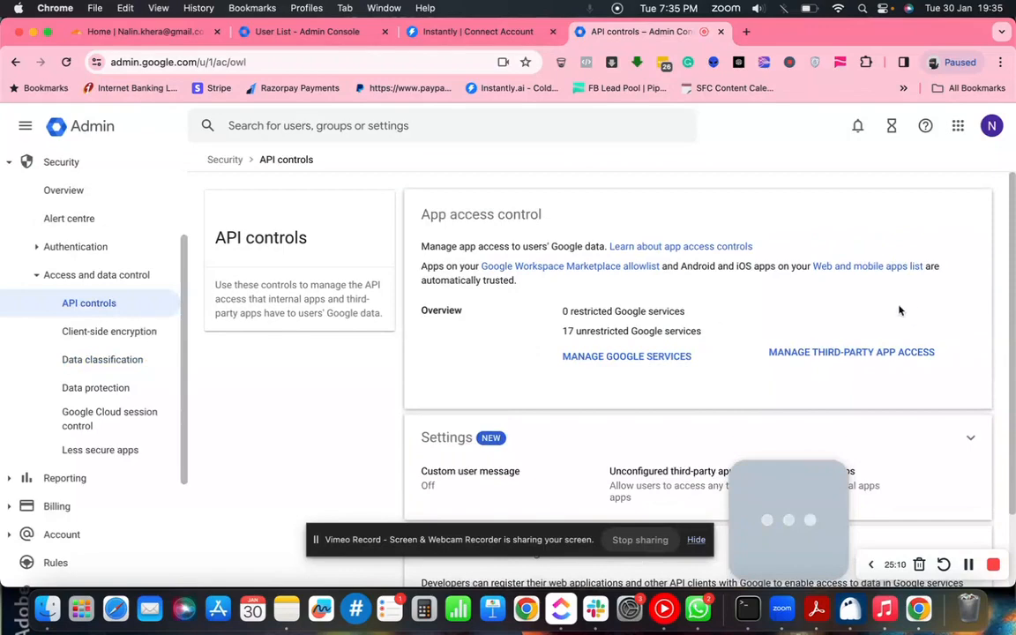
pyautogui.click(858, 353)
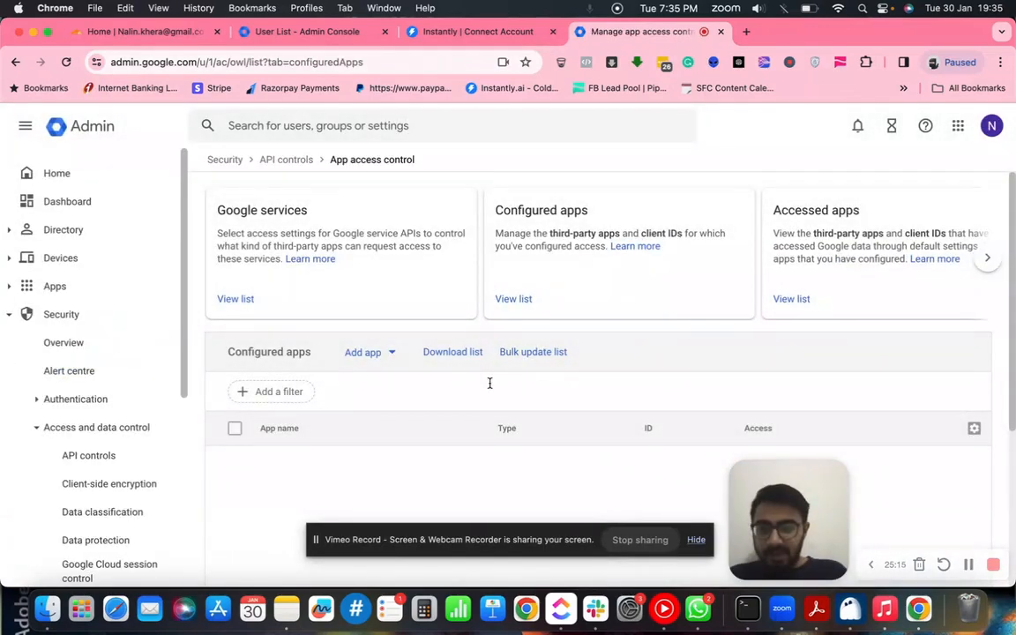
# - Choose Add app > OAuth App Name Or Client ID to start the configuration wizard
pyautogui.click(473, 32)
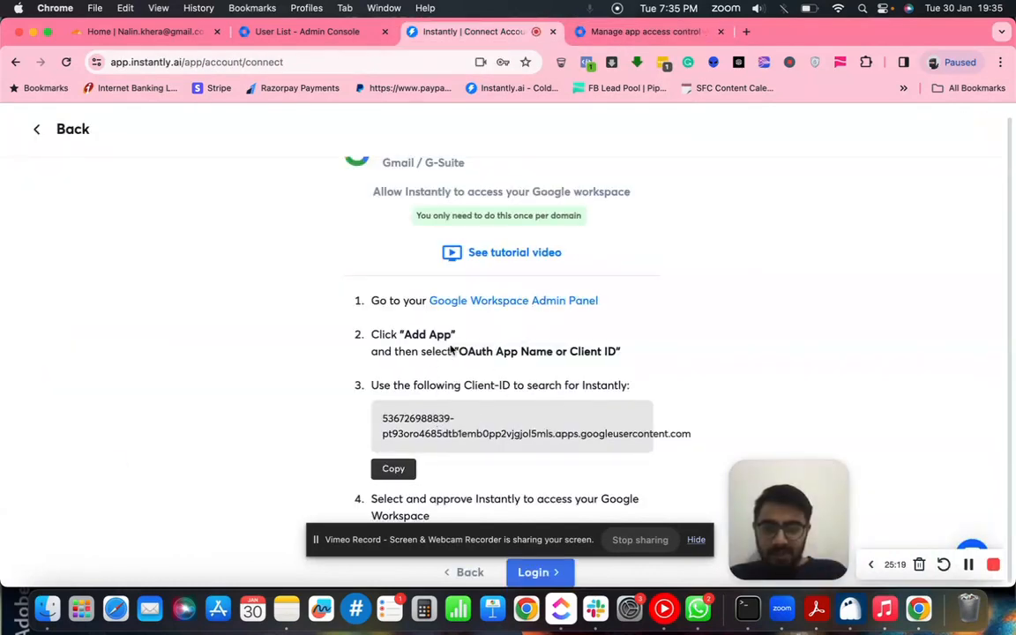
pyautogui.click(582, 32)
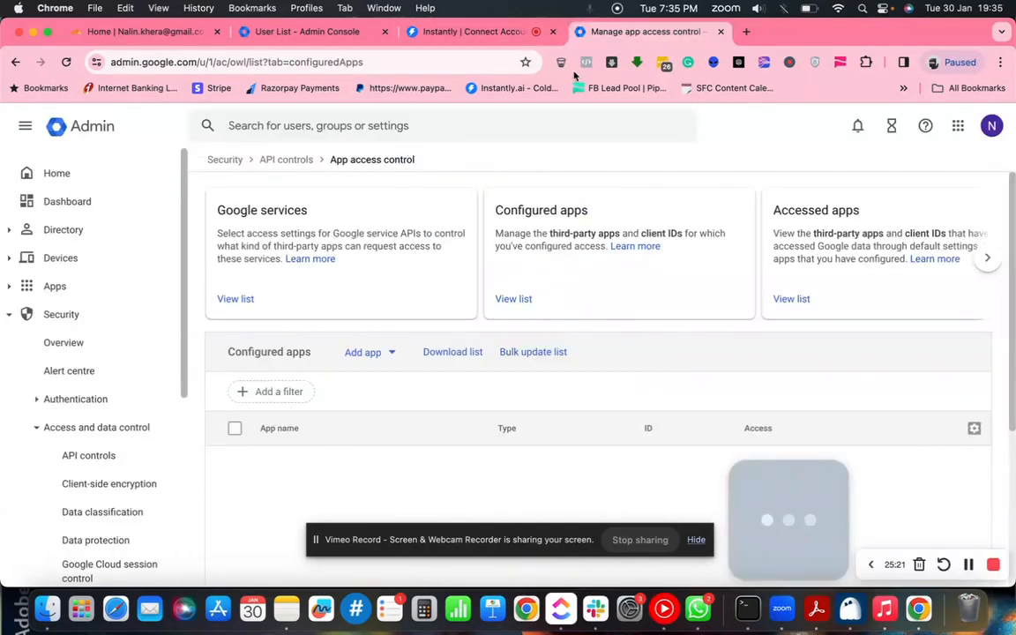
pyautogui.scroll(-1, 91, 358)
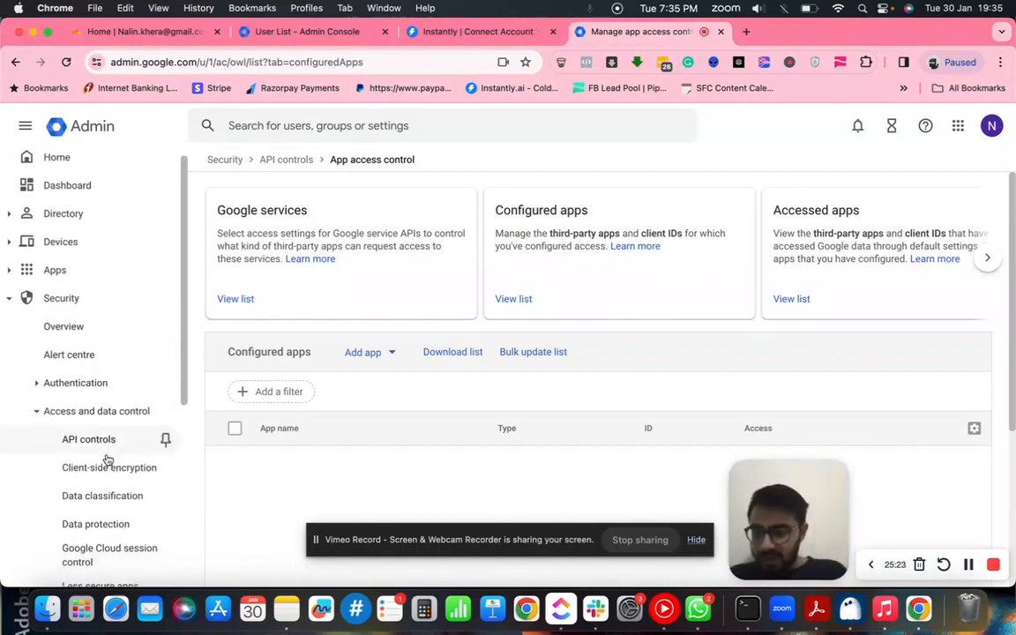
pyautogui.scroll(-3, 107, 460)
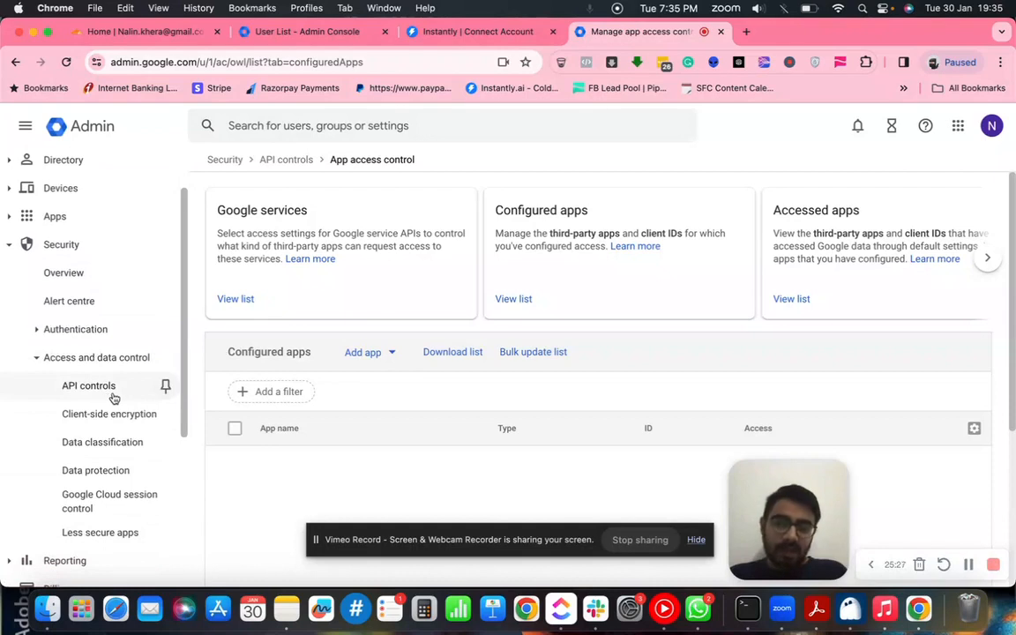
pyautogui.click(396, 361)
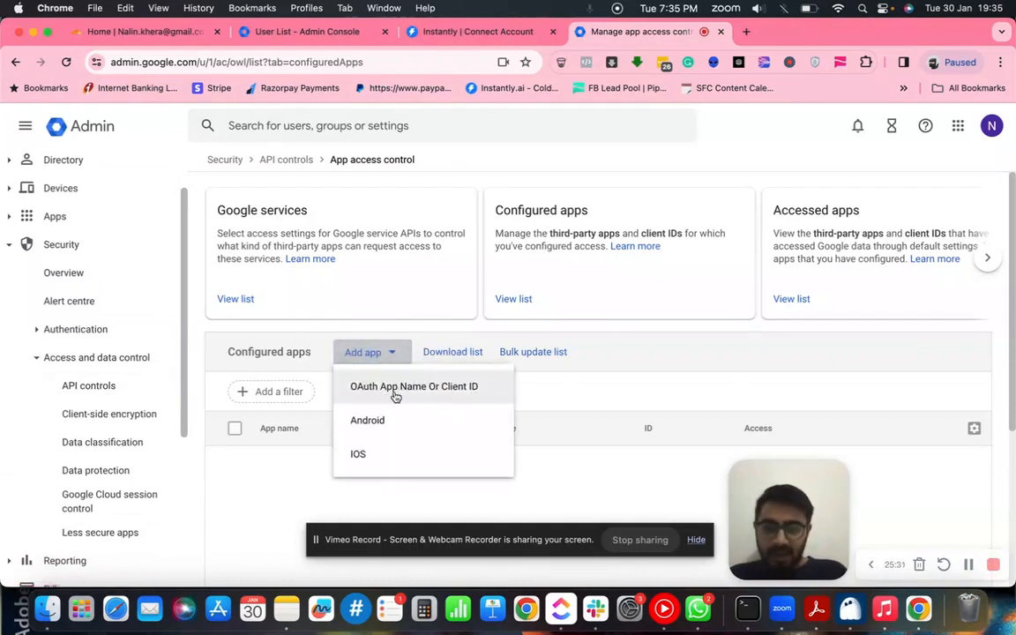
pyautogui.click(395, 388)
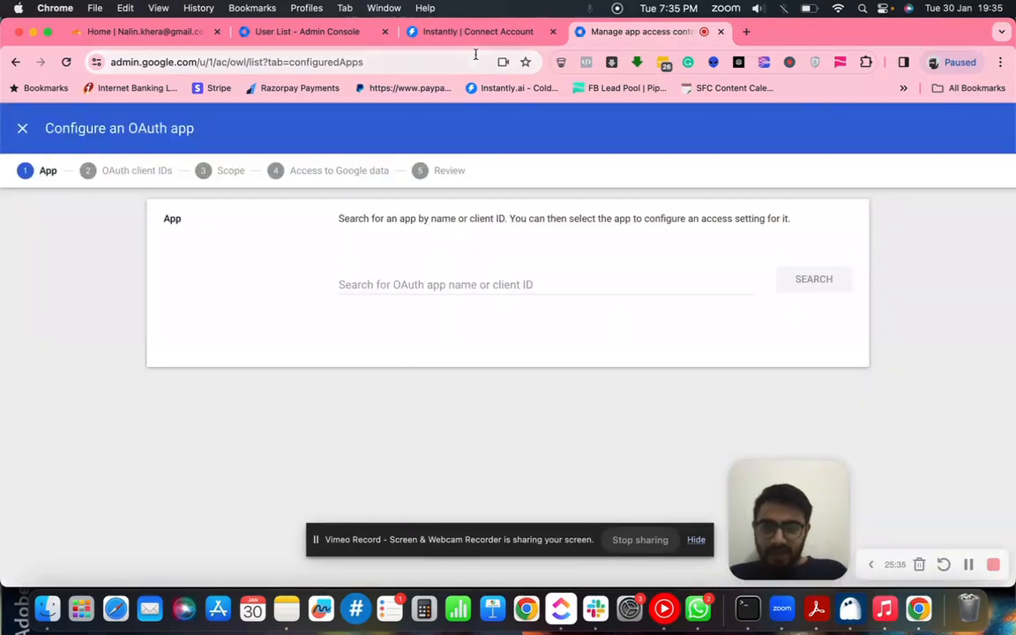
# - Paste Instantly's copied client ID into the app search and select Instantly oAuth v1 with its ID
pyautogui.click(426, 34)
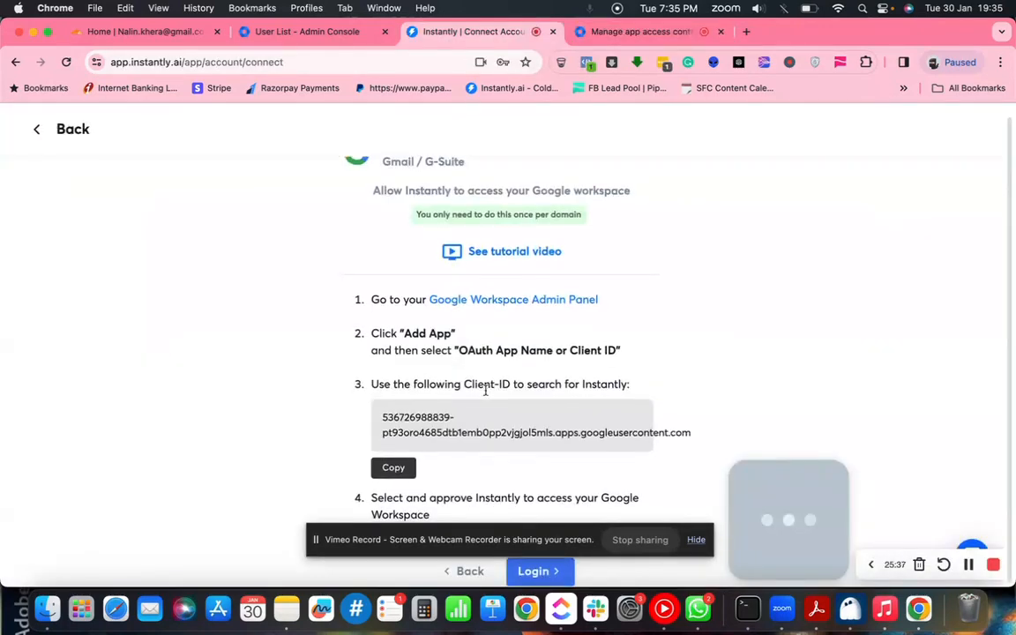
pyautogui.click(394, 468)
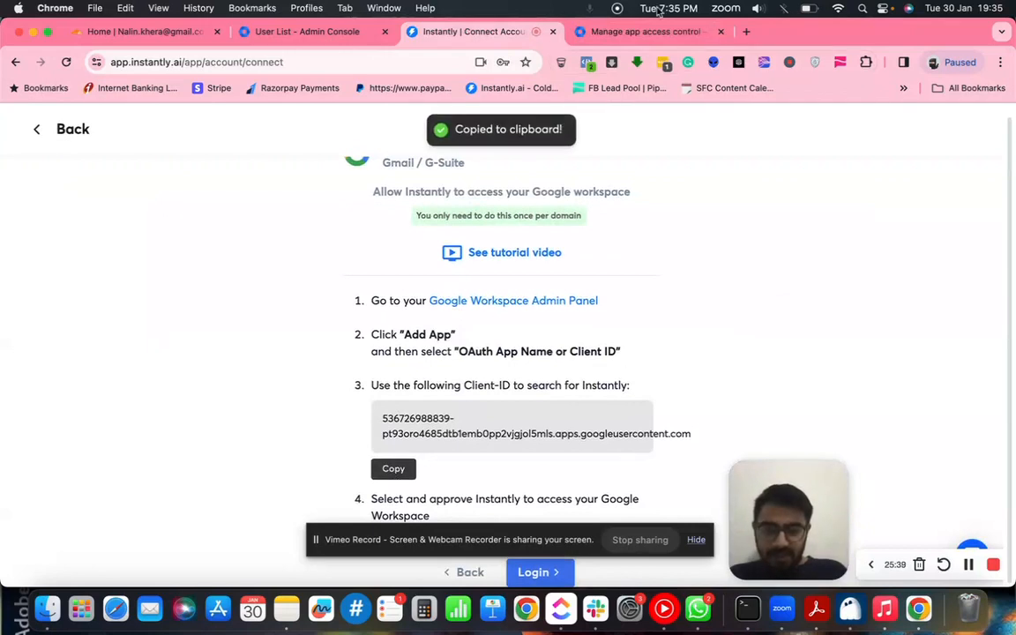
pyautogui.click(646, 32)
pyautogui.click(420, 289)
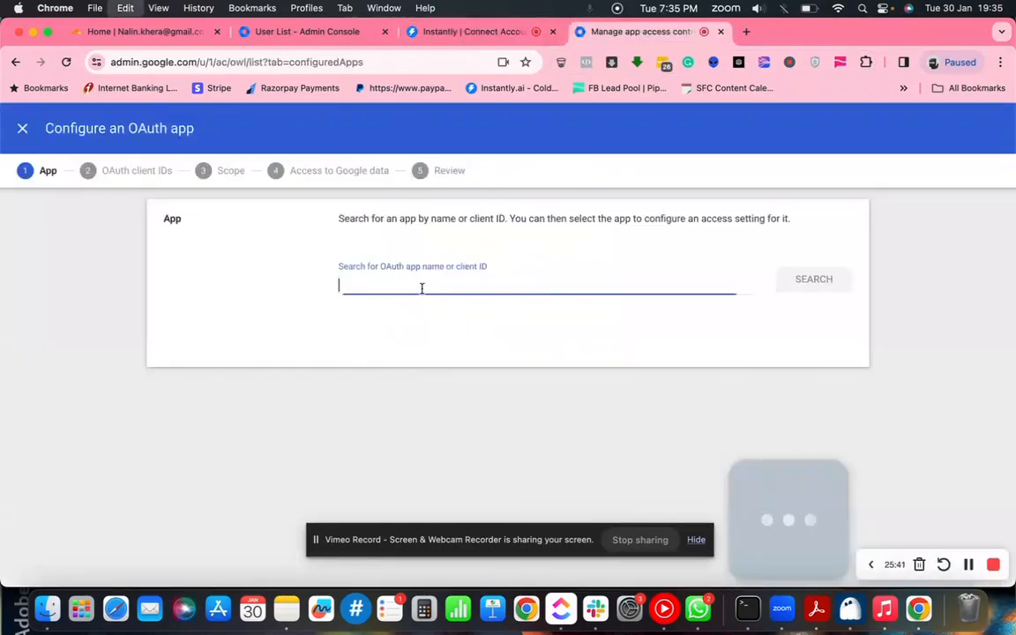
pyautogui.hotkey('ctrl', 'v')
pyautogui.click(828, 280)
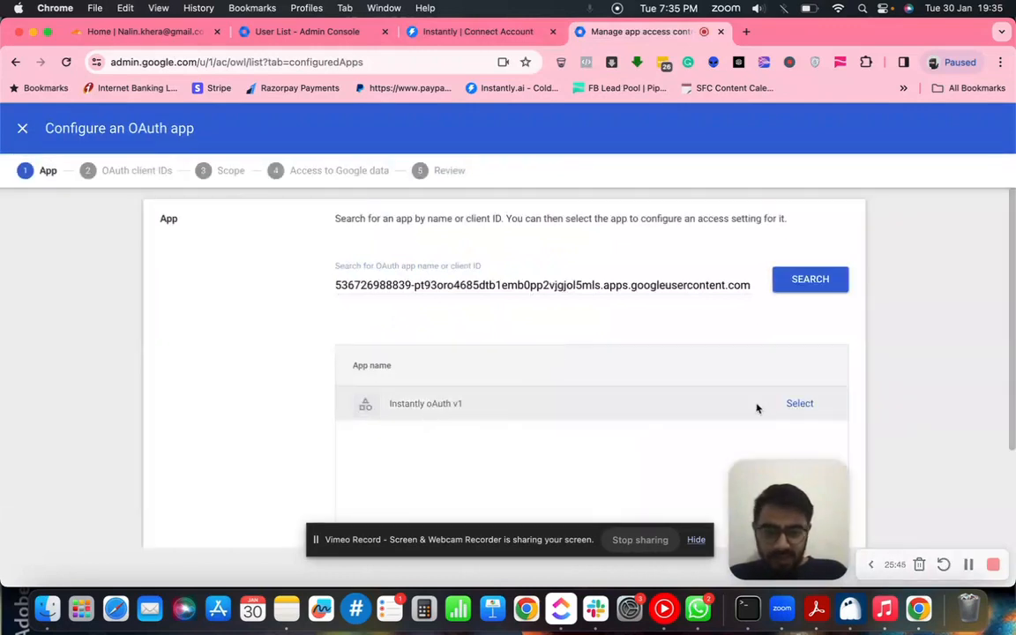
pyautogui.click(799, 404)
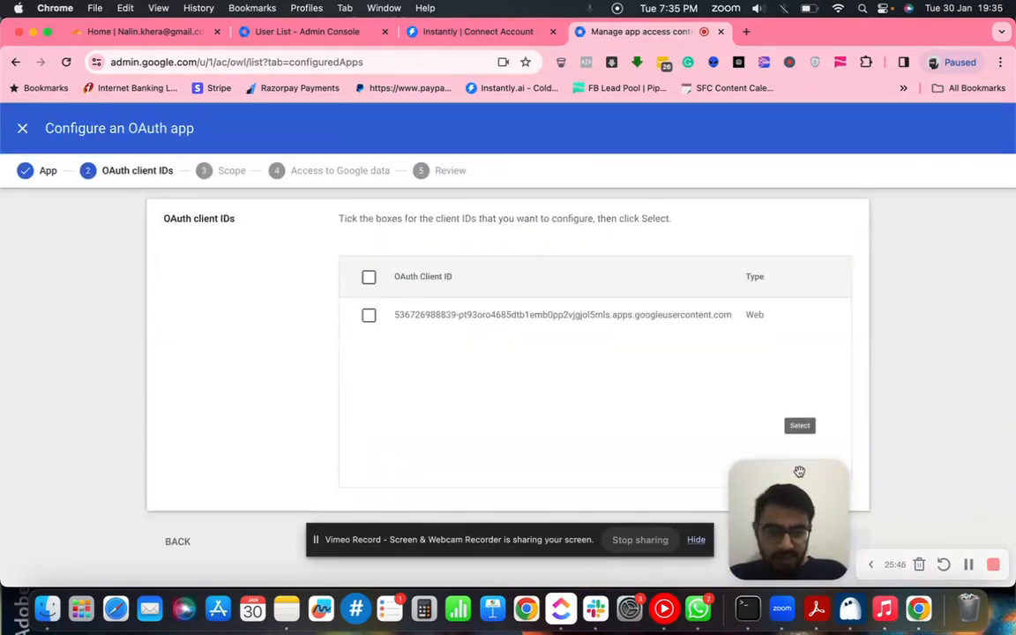
pyautogui.click(369, 316)
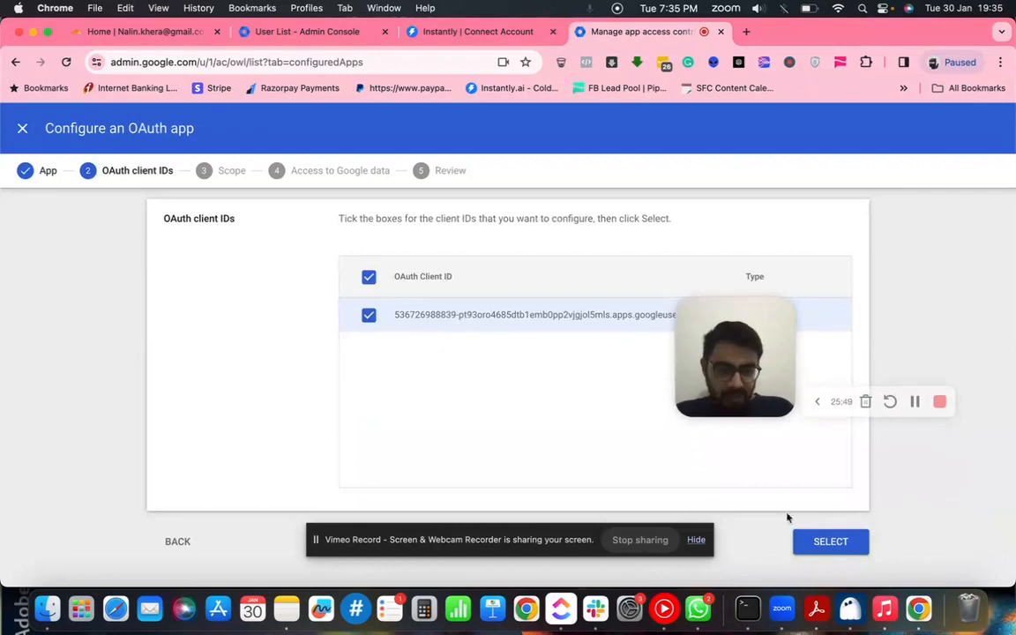
pyautogui.click(834, 544)
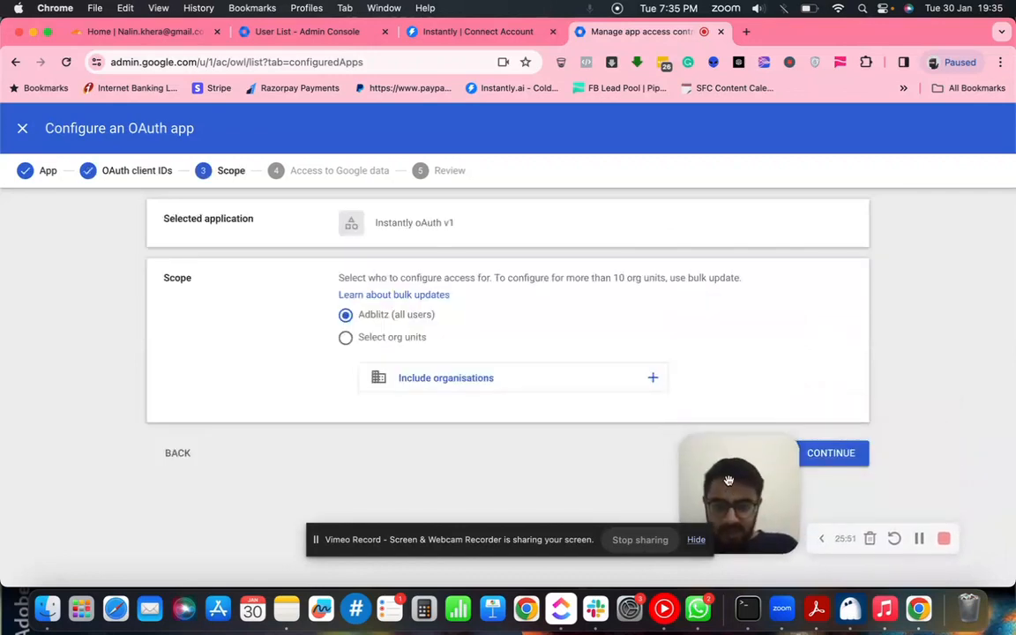
# - Keep the scope as all users, grant Trusted access, and finish the app configuration
pyautogui.click(845, 454)
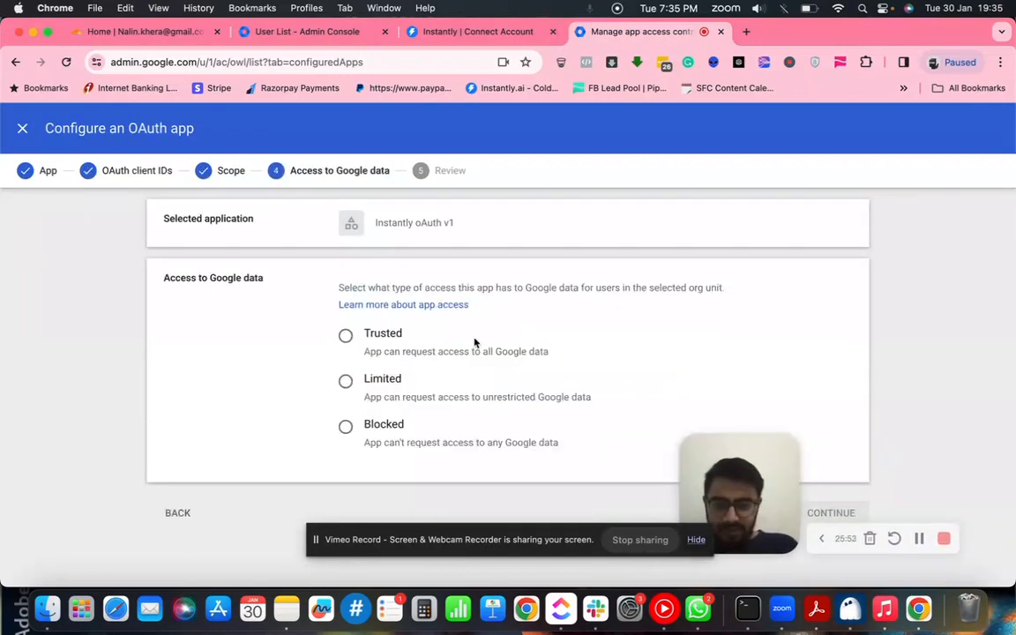
pyautogui.click(345, 336)
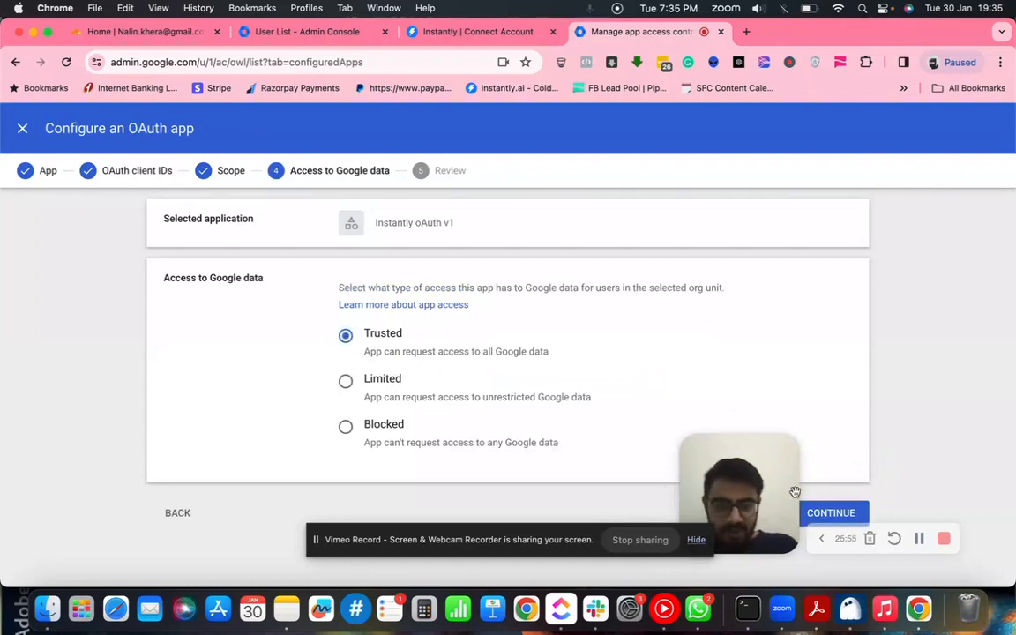
pyautogui.click(834, 514)
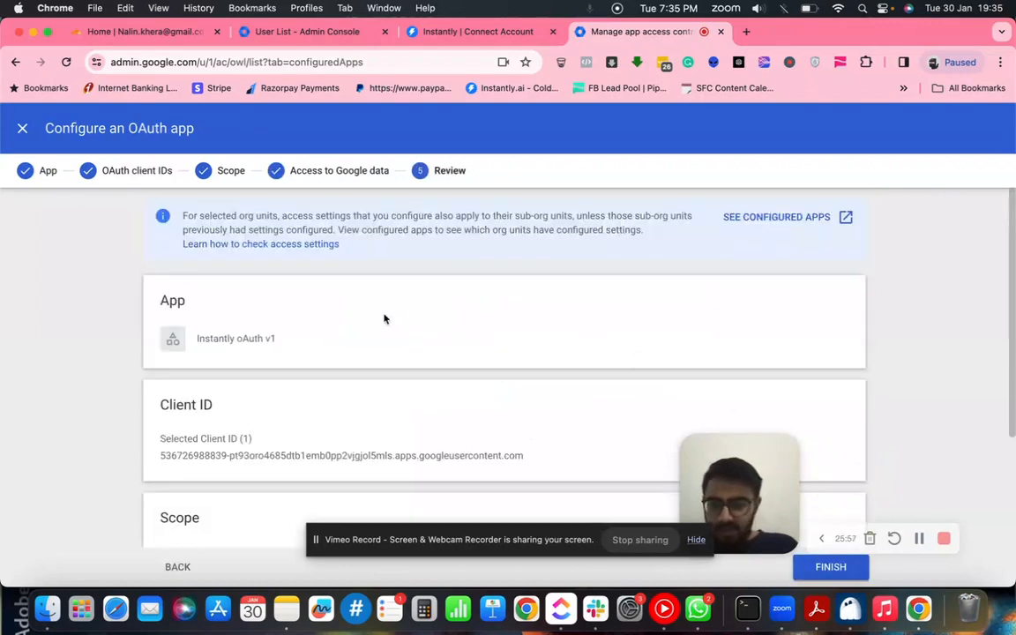
pyautogui.scroll(-3, 384, 318)
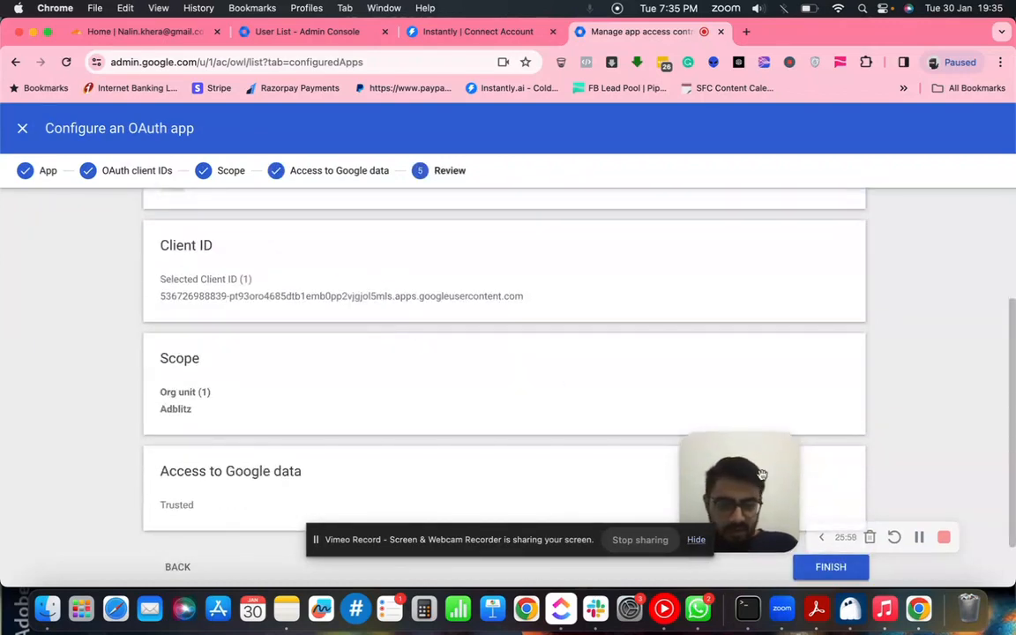
pyautogui.moveTo(762, 475); pyautogui.dragTo(762, 376)
pyautogui.click(830, 568)
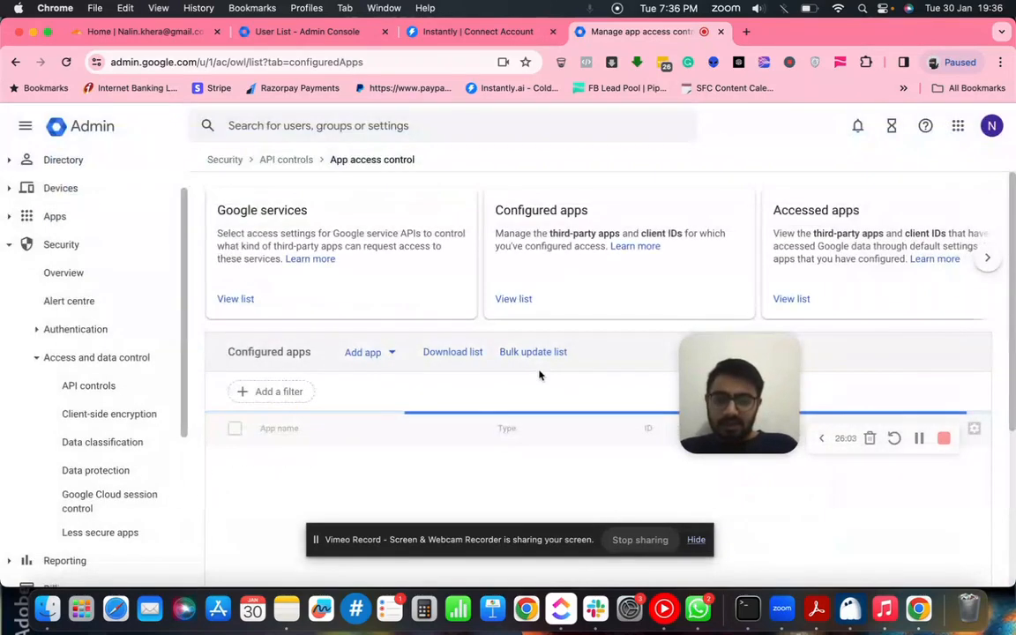
pyautogui.scroll(-1, 540, 374)
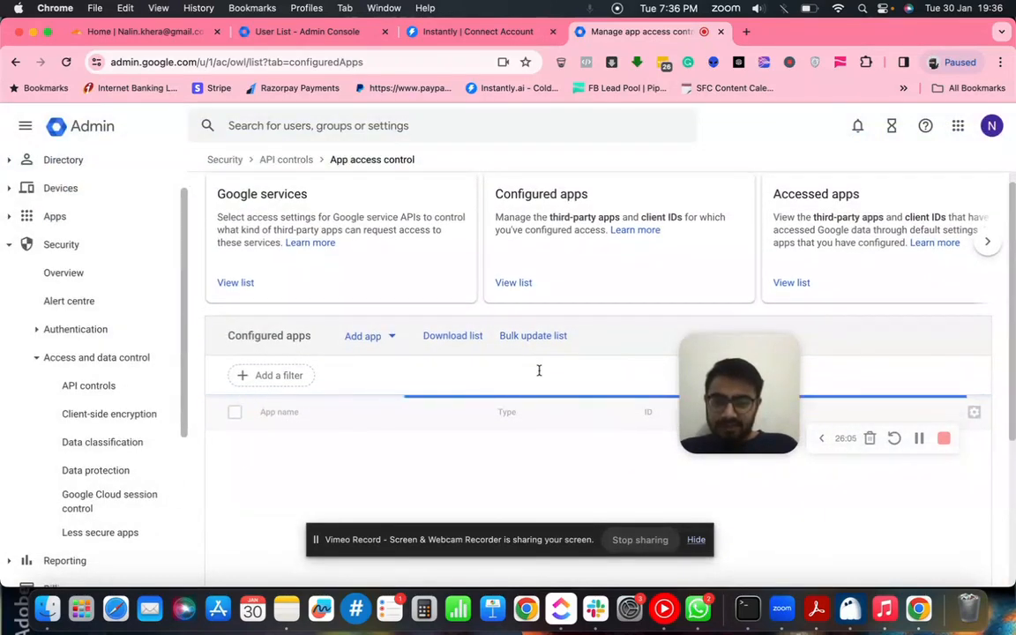
pyautogui.scroll(-2, 540, 374)
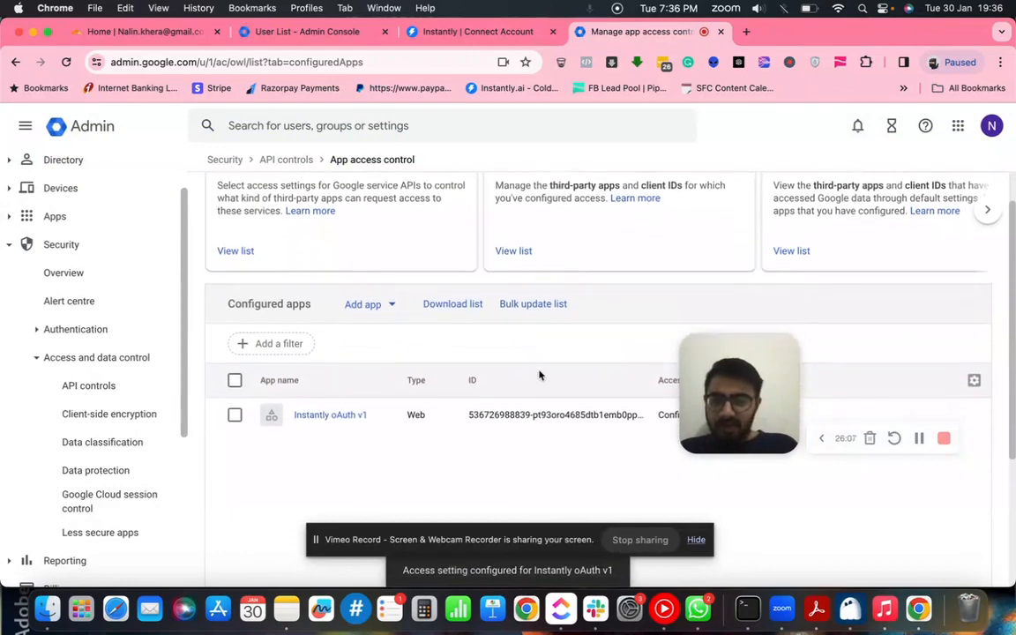
pyautogui.scroll(-3, 540, 376)
pyautogui.scroll(5, 524, 389)
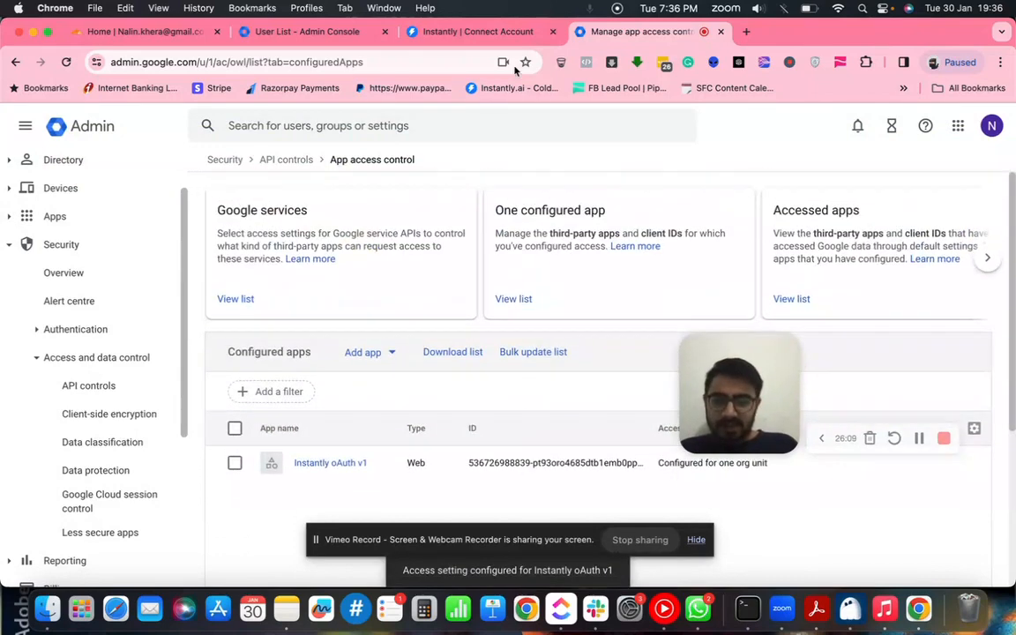
pyautogui.click(432, 30)
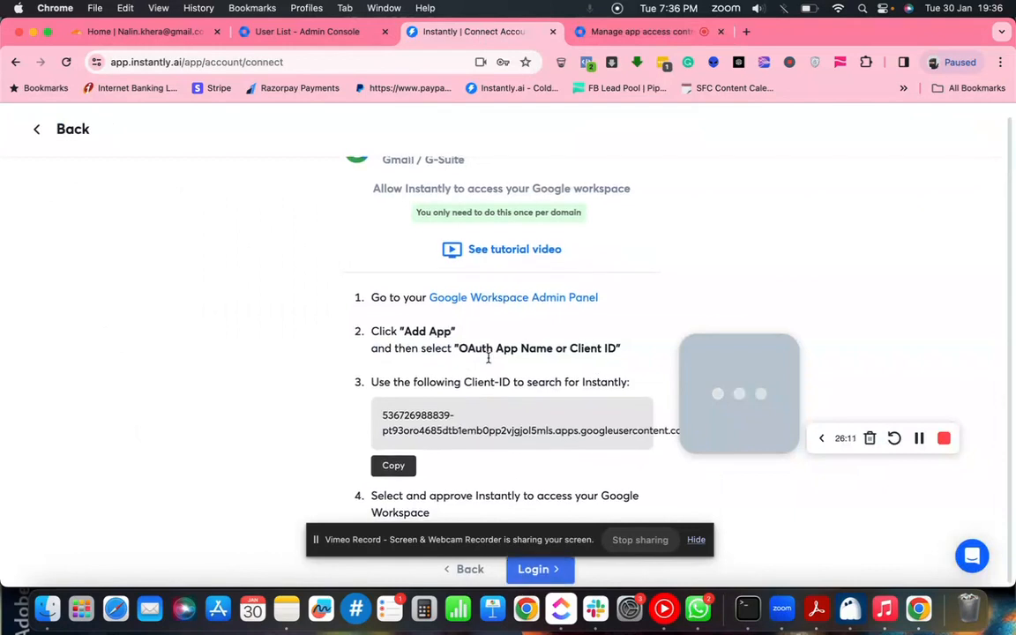
# - Log in to Instantly with the Google Workspace account and allow instantly.ai access to its Gmail
pyautogui.moveTo(516, 539); pyautogui.dragTo(513, 499)
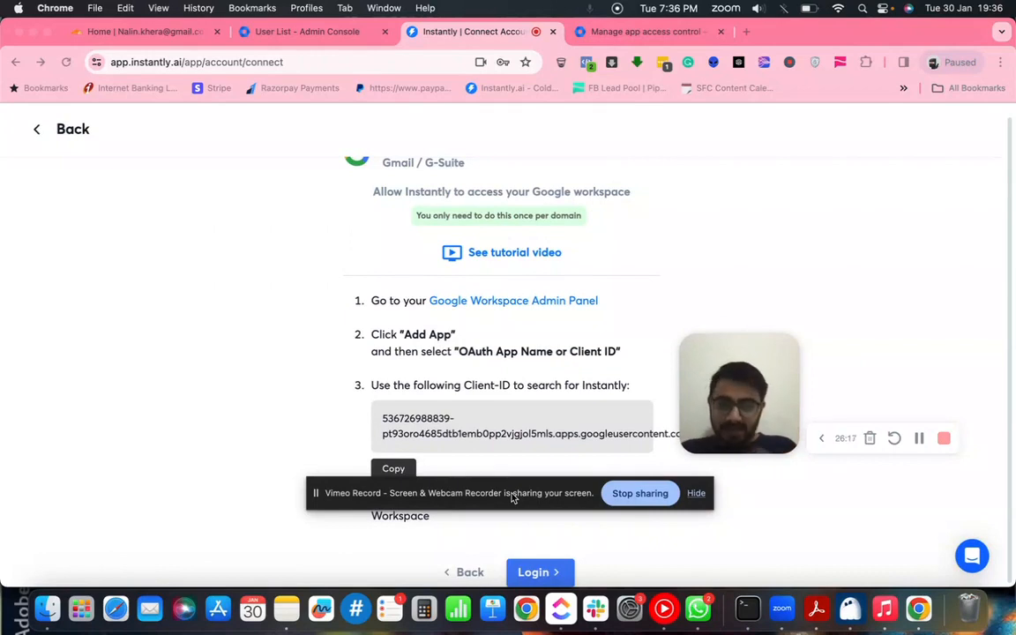
pyautogui.moveTo(512, 499); pyautogui.dragTo(512, 487)
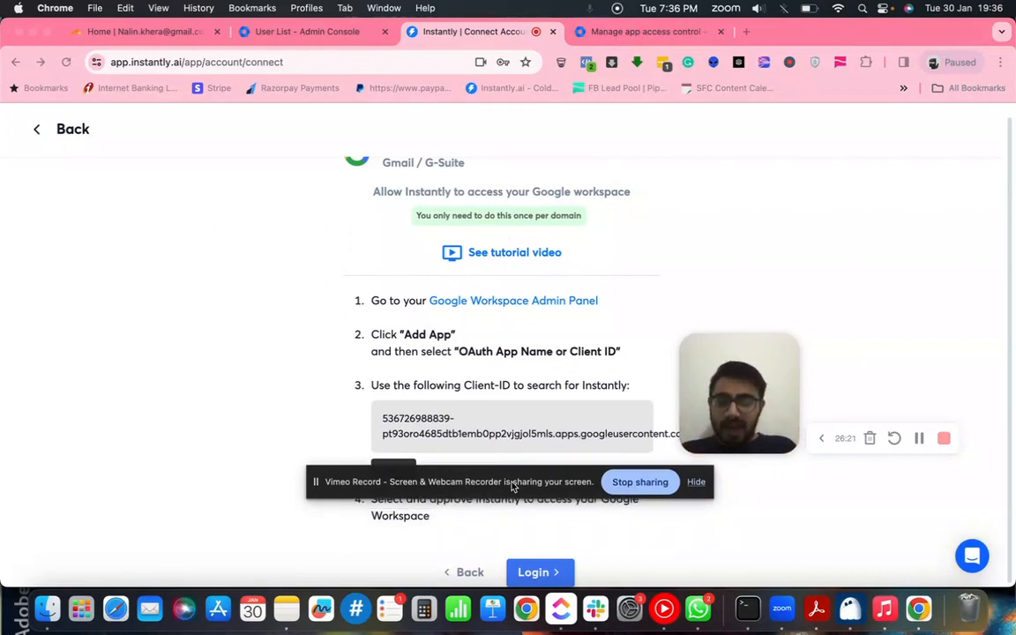
pyautogui.click(539, 574)
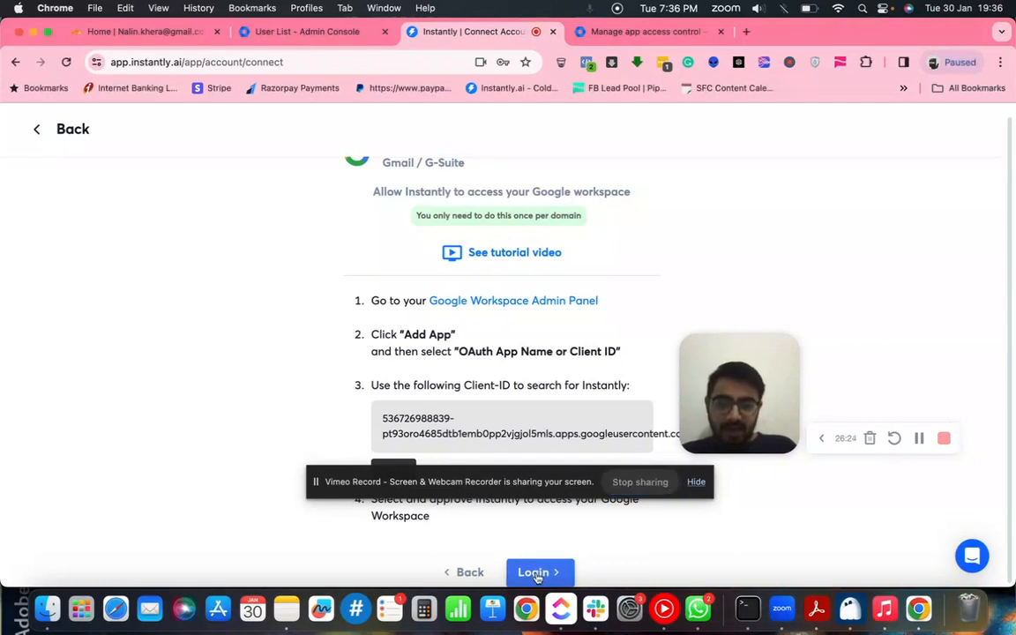
pyautogui.click(537, 574)
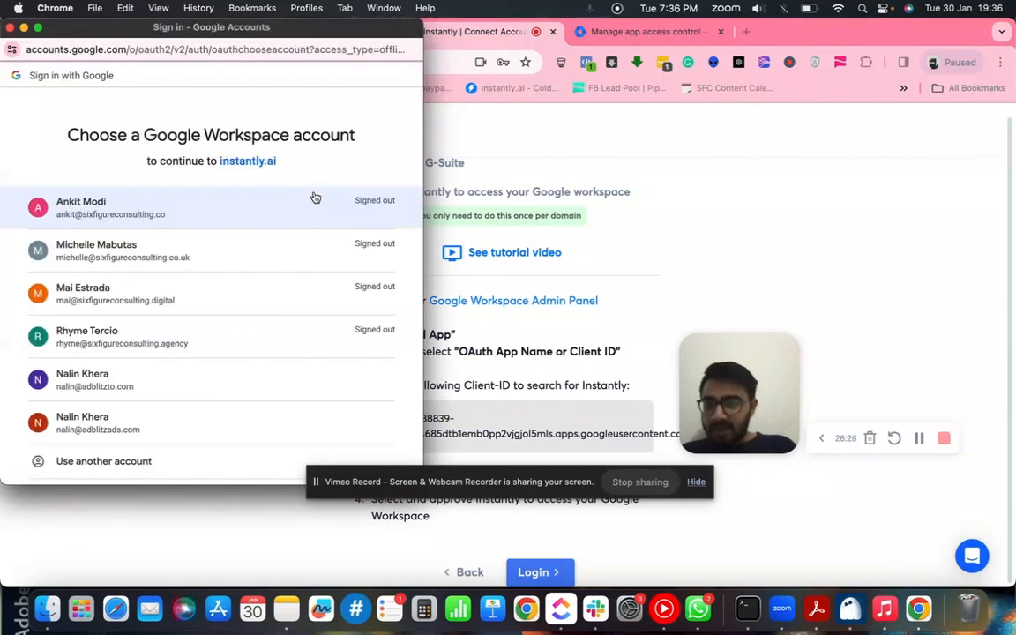
pyautogui.click(124, 428)
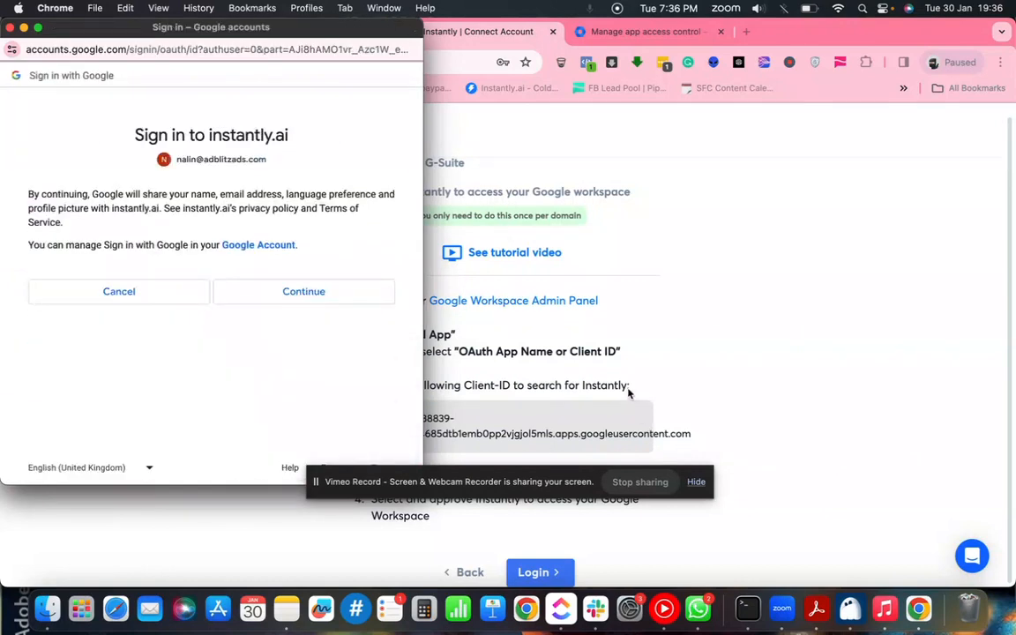
pyautogui.click(314, 296)
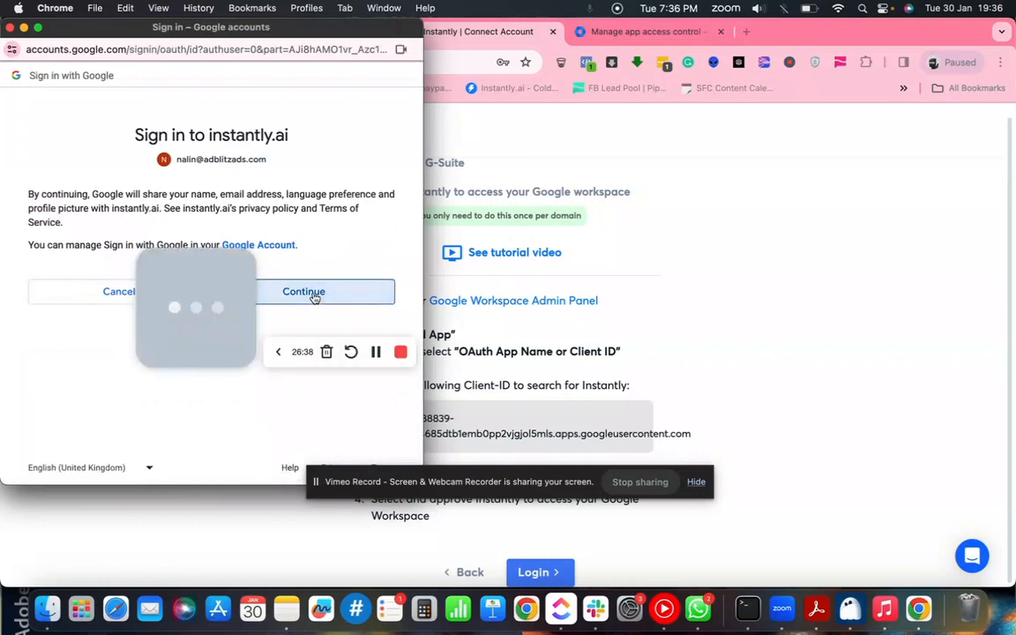
pyautogui.click(294, 431)
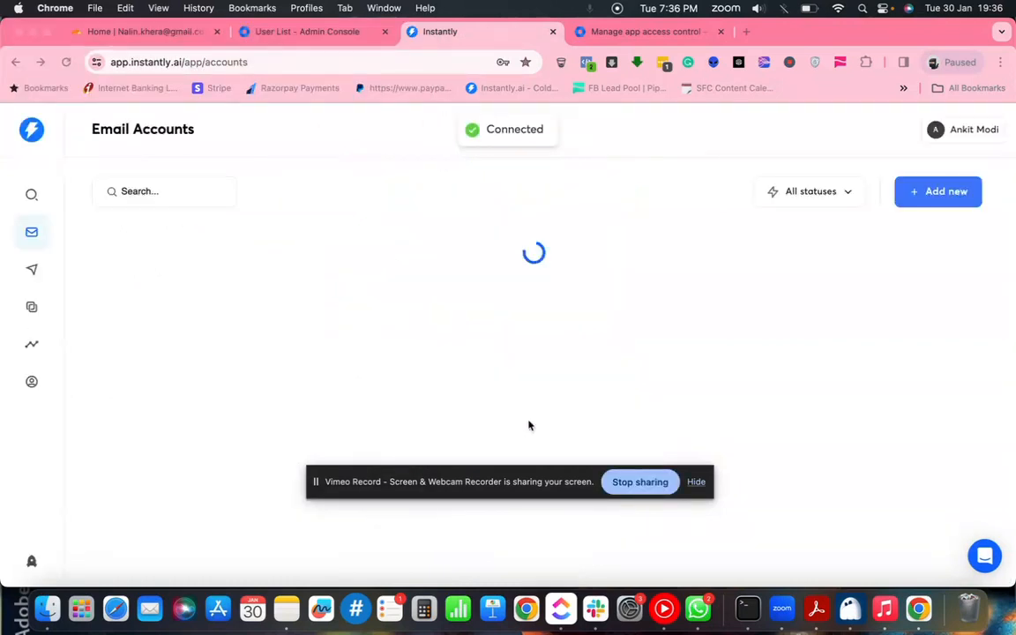
# - Enable warmup on the newly connected Workspace account at the bottom of the Email Accounts list
pyautogui.moveTo(540, 485); pyautogui.dragTo(679, 567)
pyautogui.moveTo(818, 569); pyautogui.dragTo(581, 564)
pyautogui.scroll(-2, 510, 436)
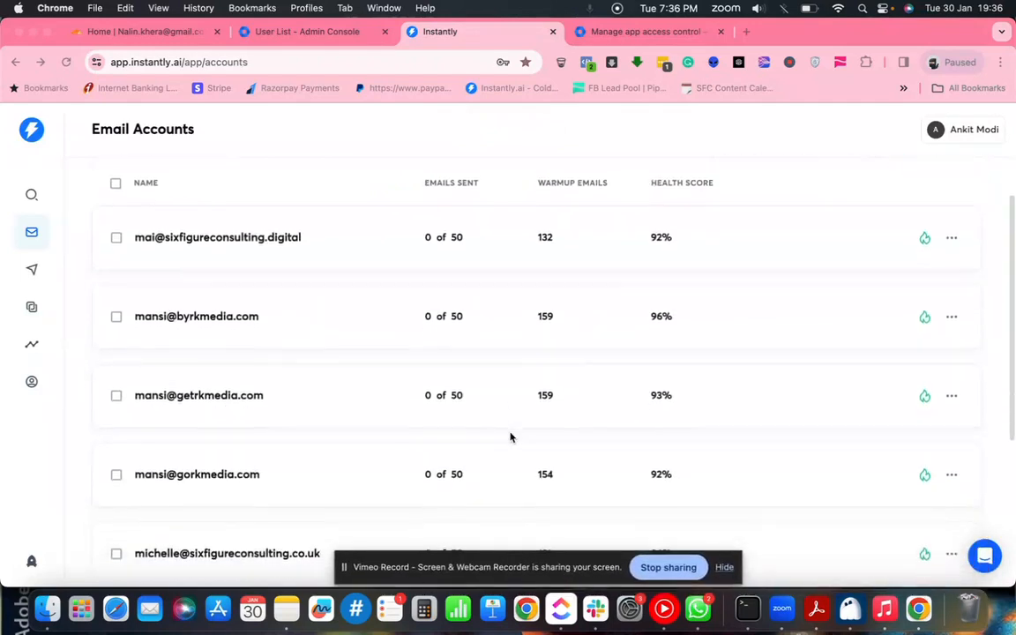
pyautogui.scroll(2, 509, 437)
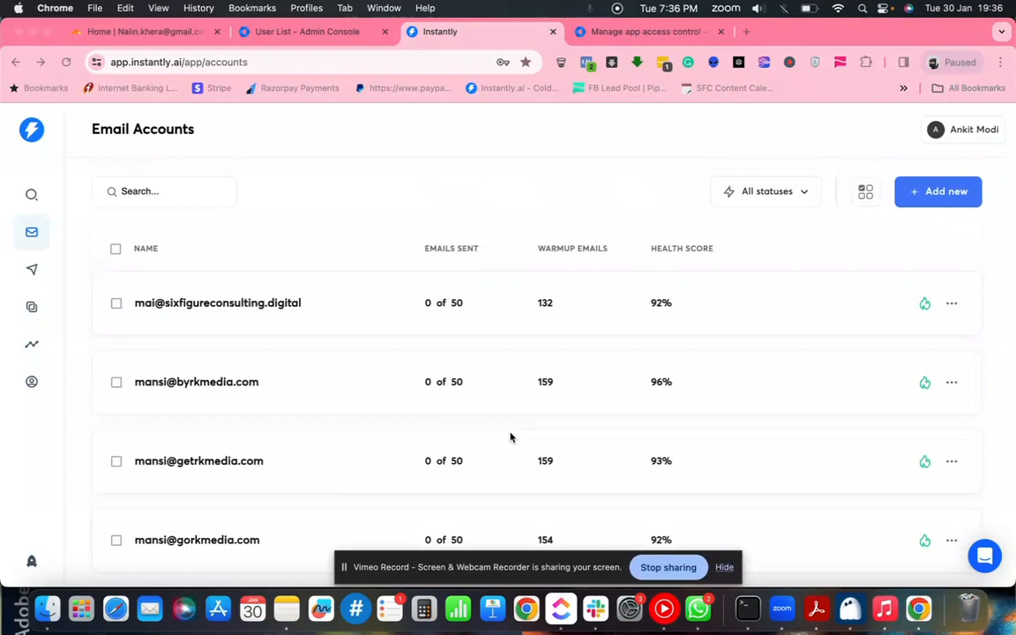
pyautogui.scroll(-5, 509, 437)
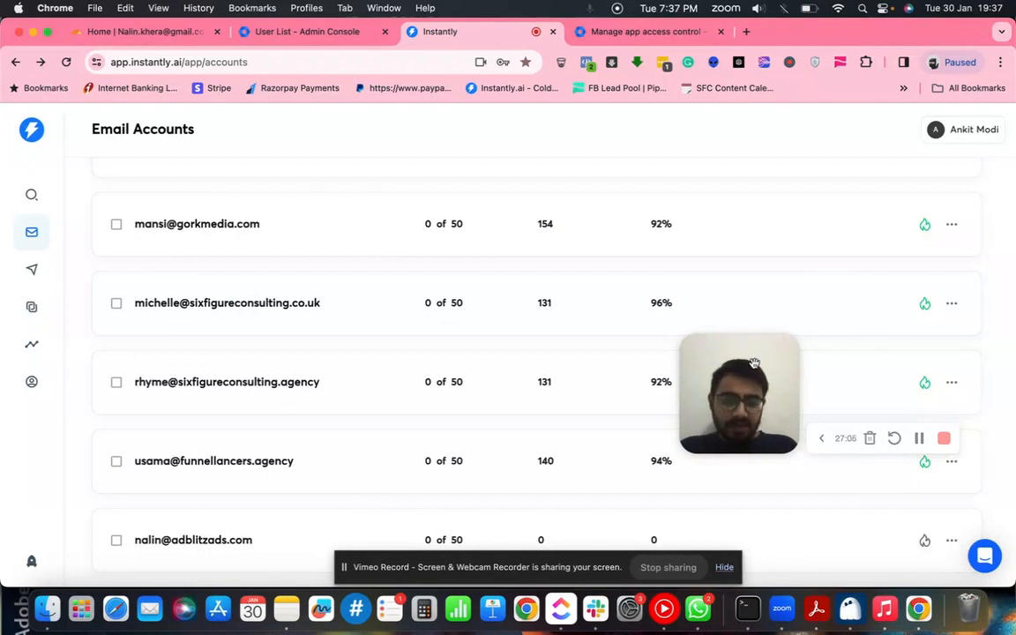
pyautogui.click(925, 540)
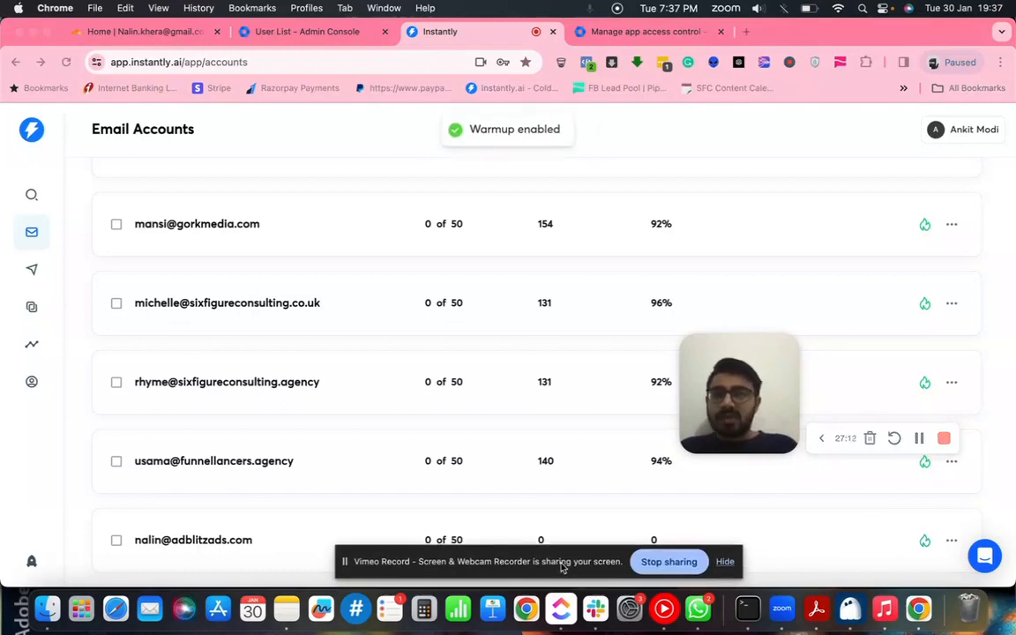
pyautogui.moveTo(561, 567); pyautogui.dragTo(619, 327)
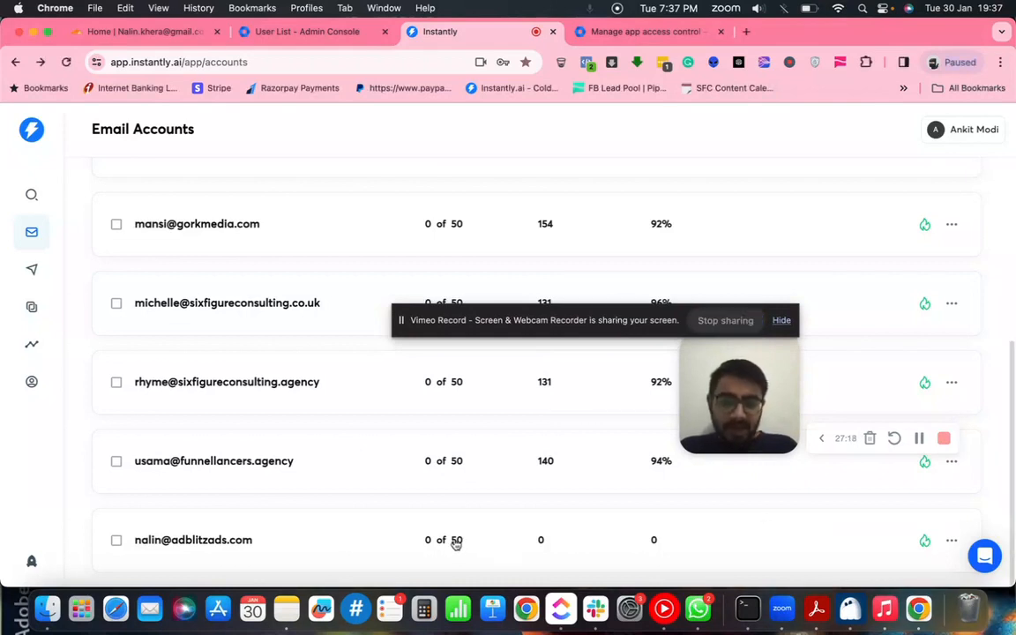
pyautogui.scroll(5, 505, 500)
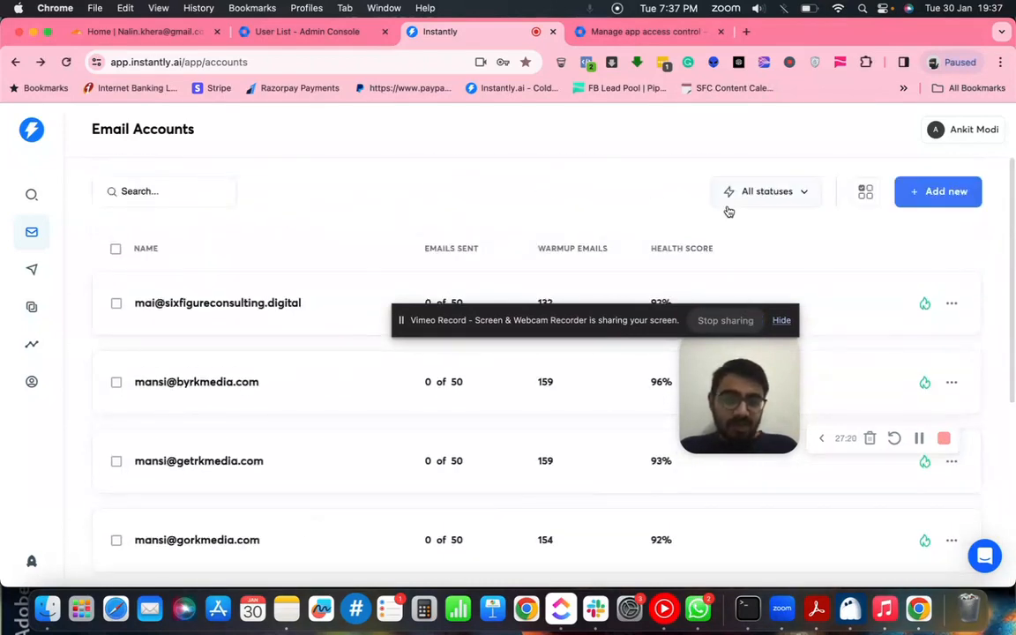
# - Run the domain setup test and scroll to the DKIM and DMARC not found badges
pyautogui.click(865, 191)
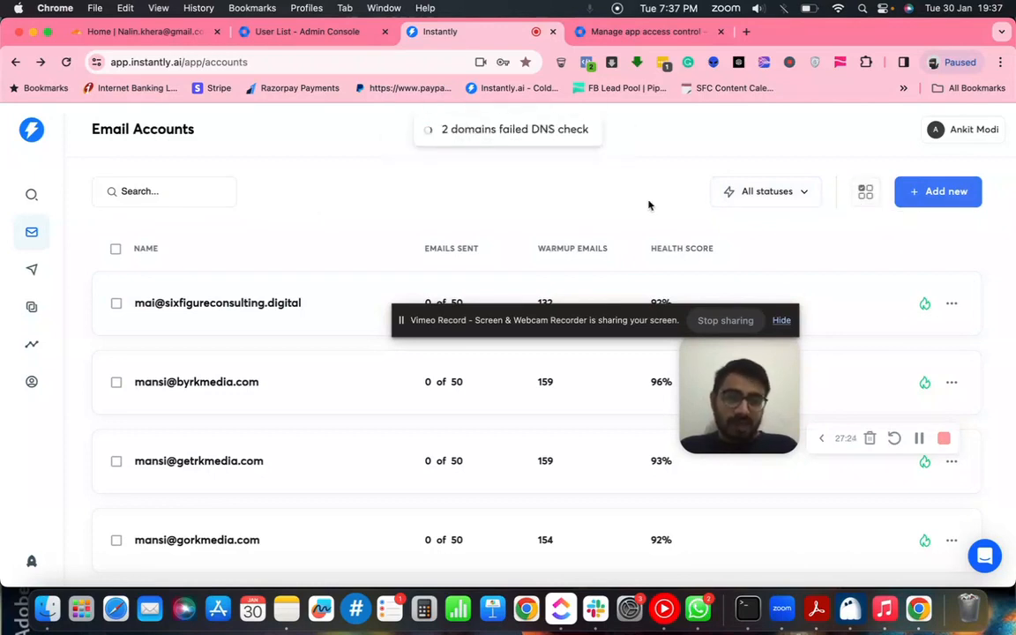
pyautogui.scroll(-5, 563, 203)
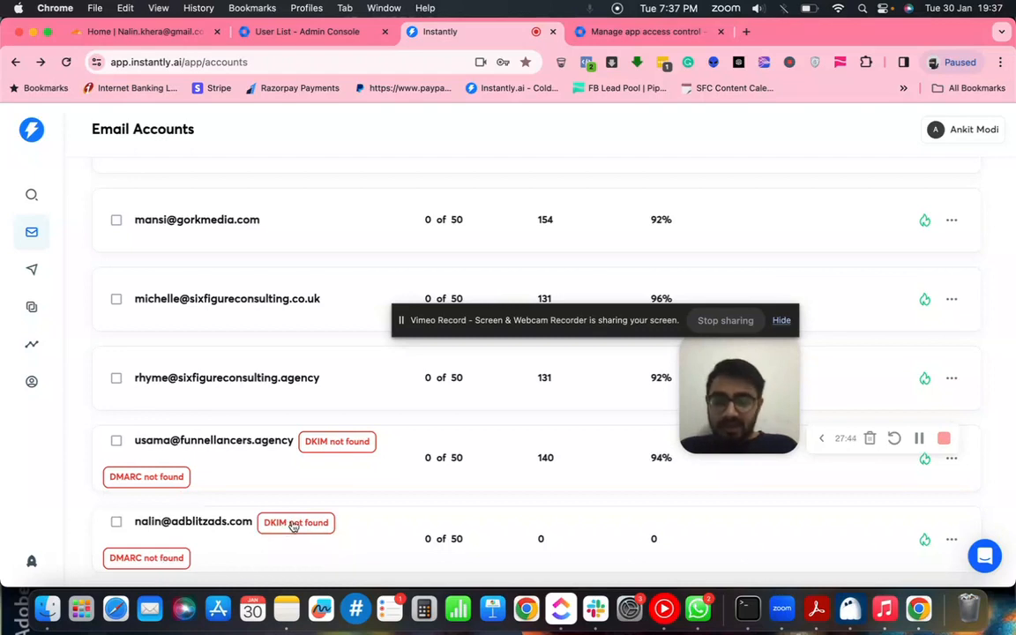
# - Open the help article from the 'DKIM not found' badge and skim through it
pyautogui.click(296, 525)
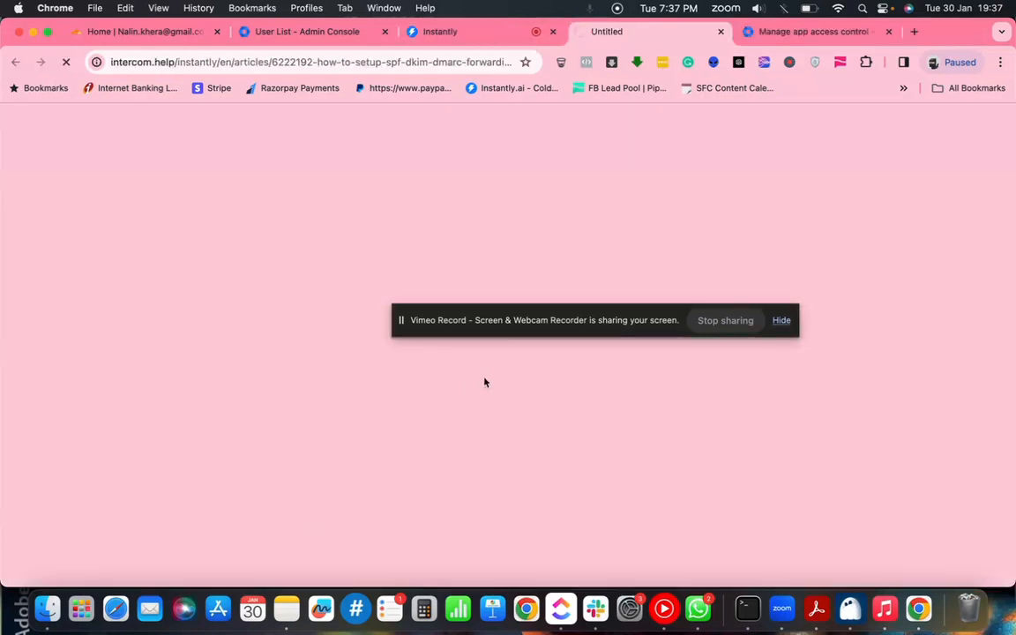
pyautogui.moveTo(539, 329); pyautogui.dragTo(527, 579)
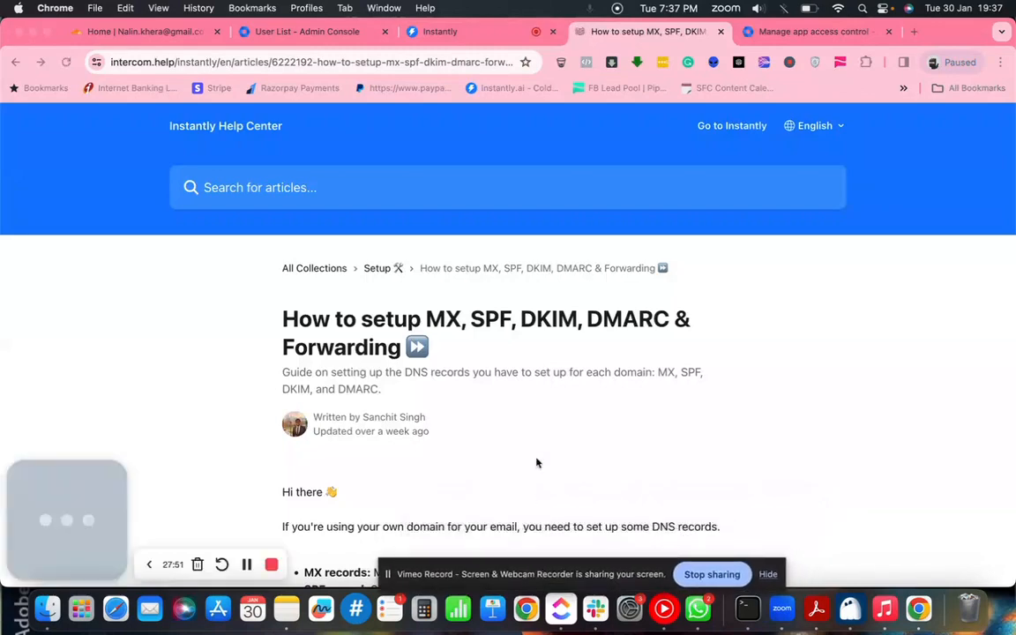
pyautogui.scroll(-5, 544, 428)
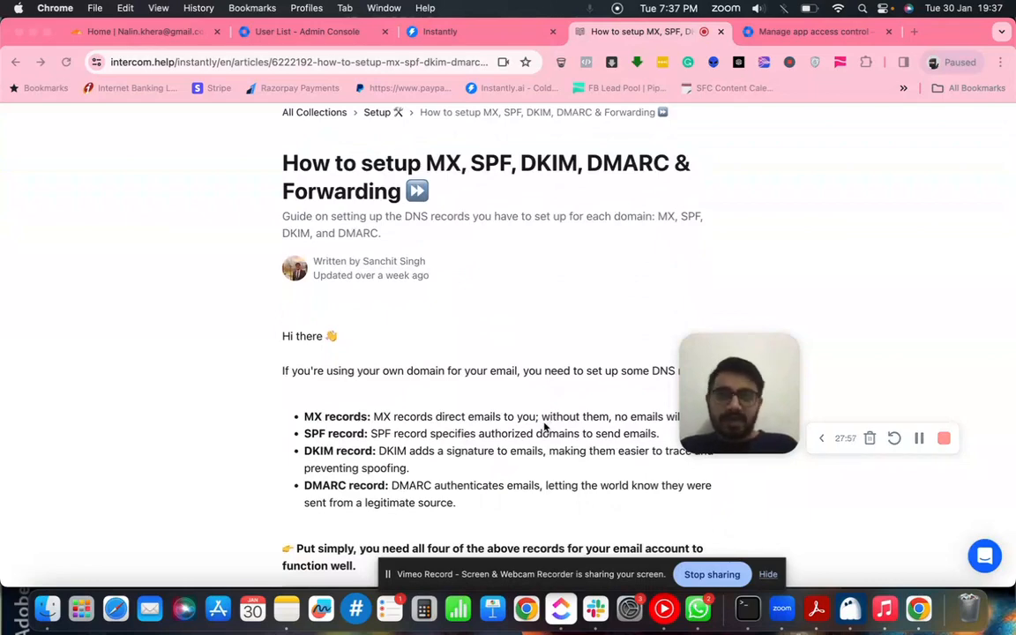
pyautogui.scroll(-1, 544, 428)
pyautogui.scroll(-6, 545, 428)
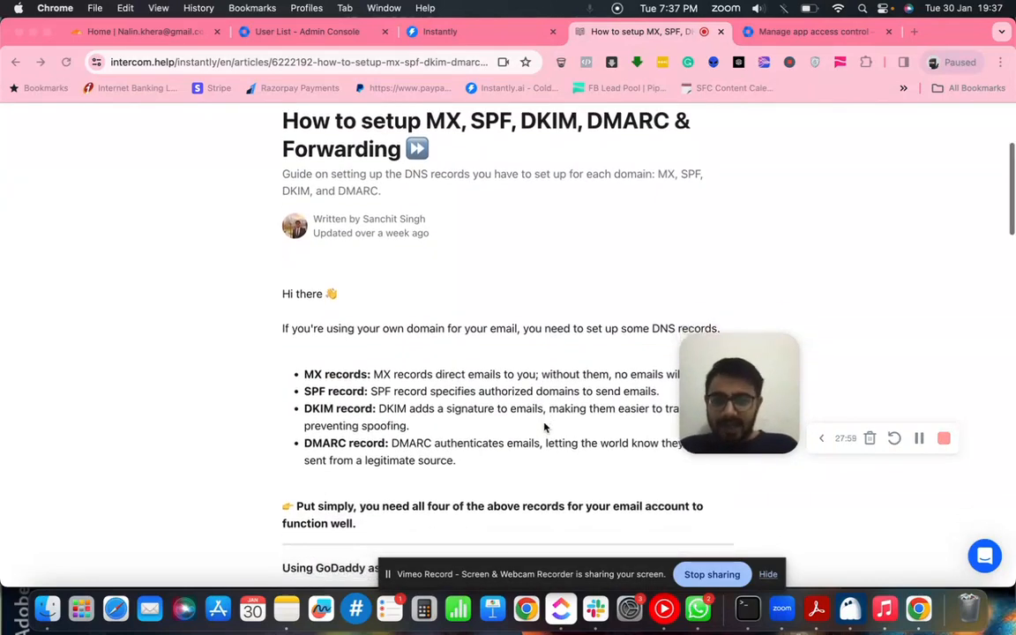
pyautogui.scroll(-1, 544, 427)
pyautogui.scroll(2, 544, 428)
pyautogui.scroll(-3, 545, 428)
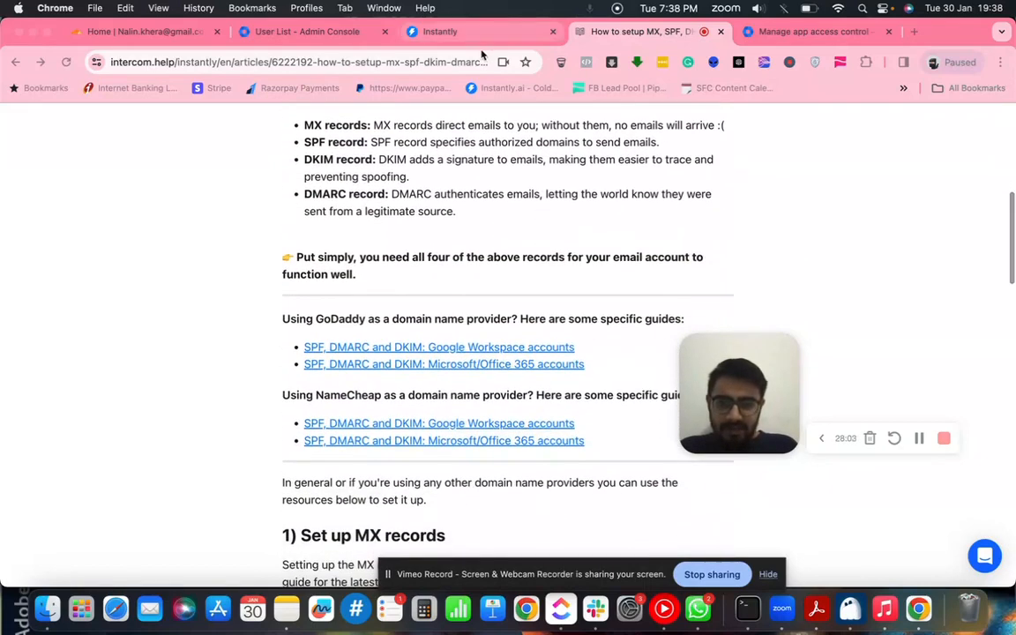
# - Scroll the DNS setup guide down to its GoDaddy and NameCheap provider guides
pyautogui.click(481, 31)
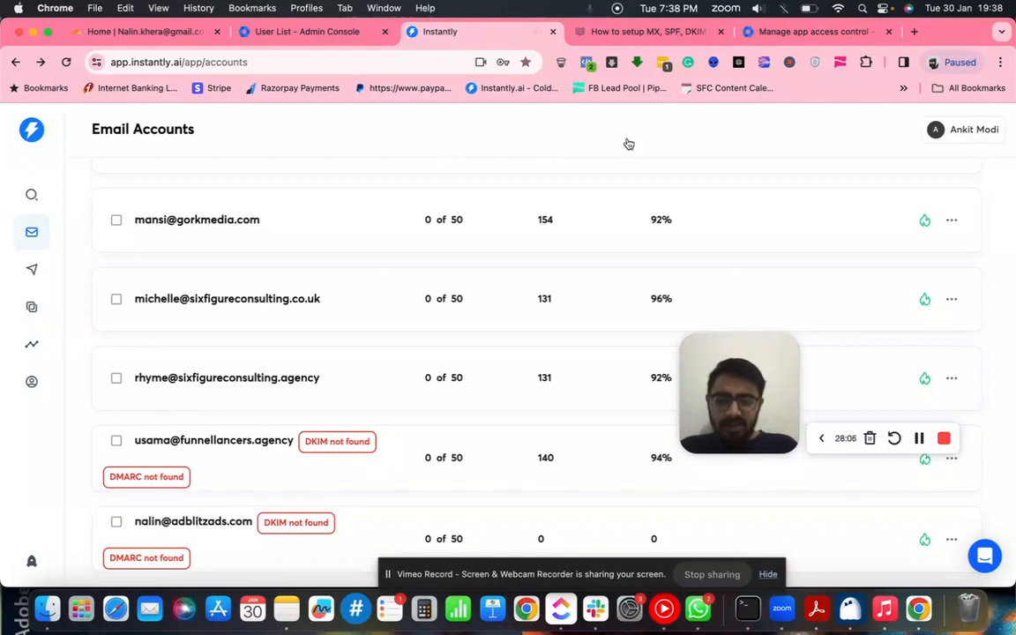
pyautogui.click(651, 32)
pyautogui.scroll(-2, 553, 330)
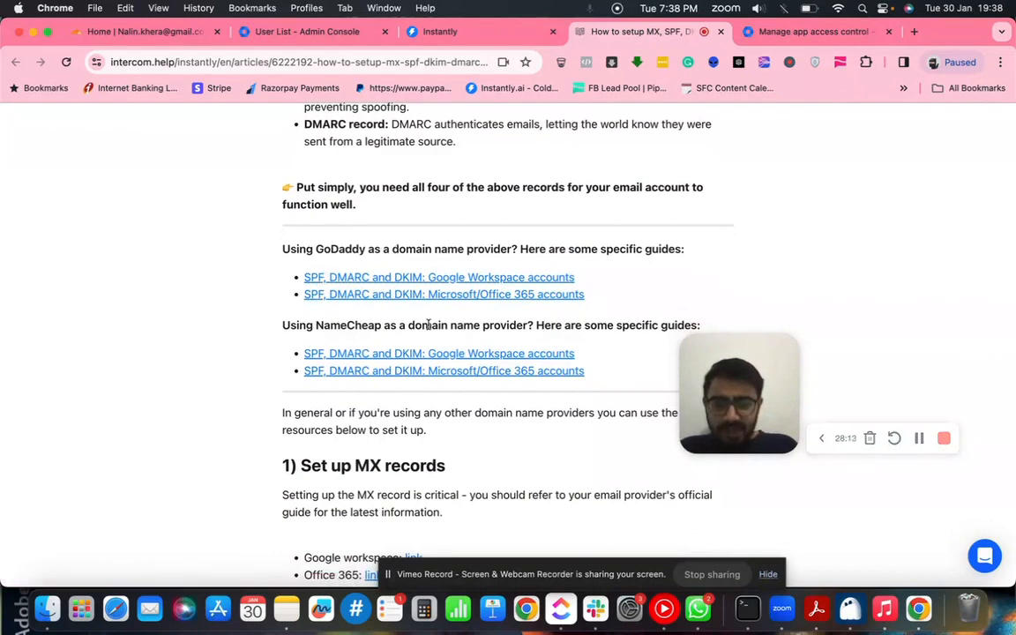
pyautogui.scroll(-2, 440, 333)
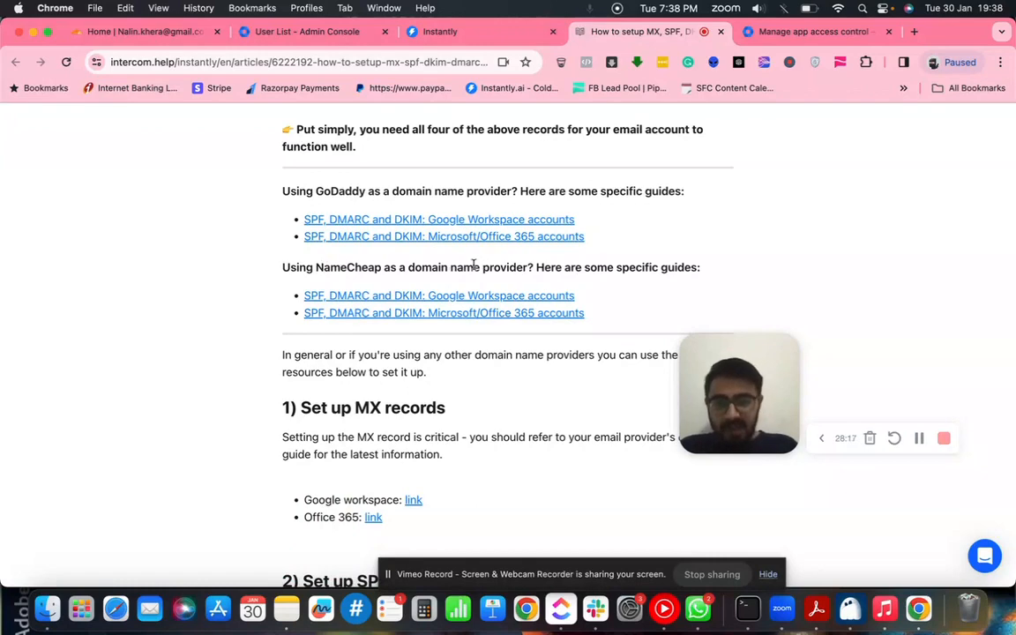
pyautogui.scroll(-5, 590, 394)
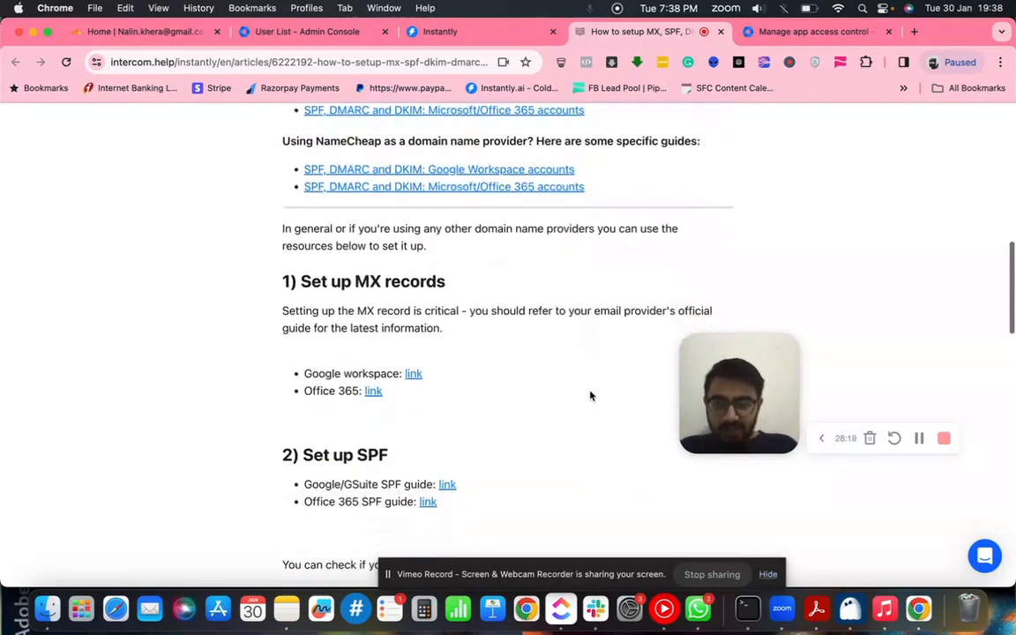
pyautogui.scroll(-9, 590, 395)
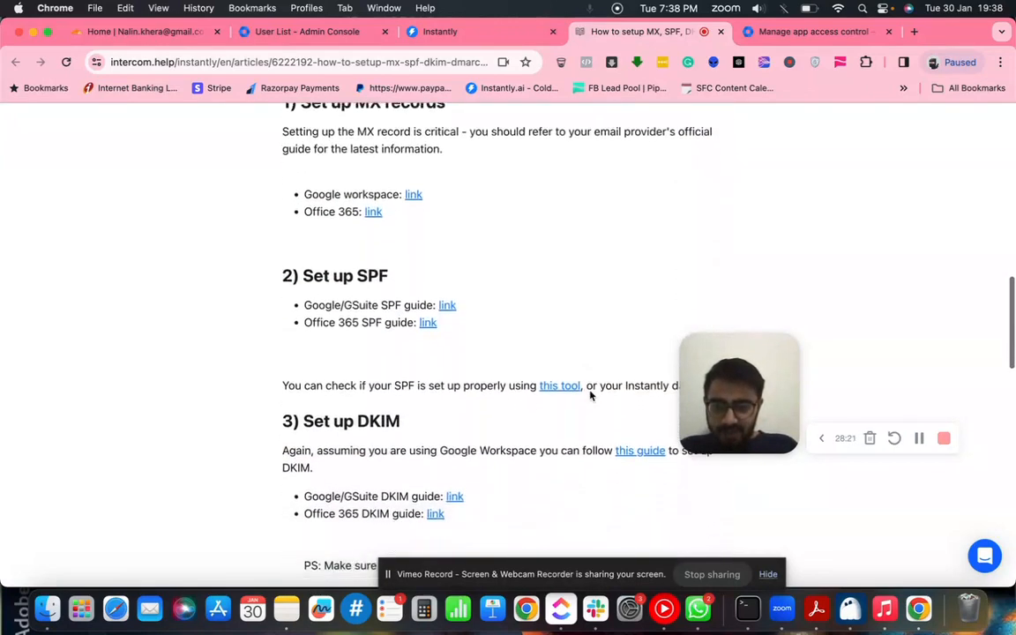
pyautogui.scroll(-1, 590, 395)
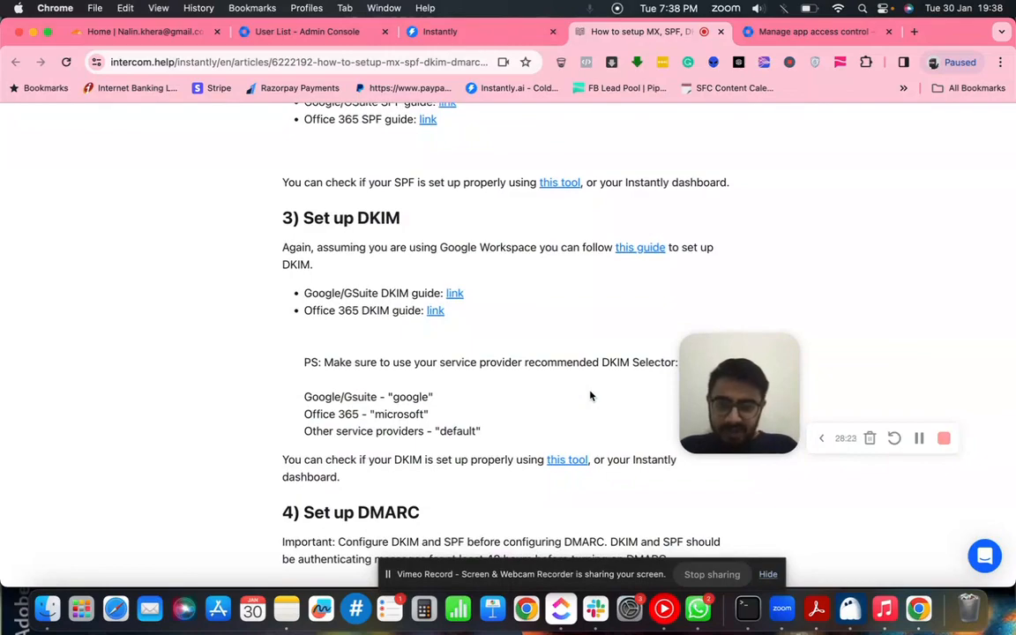
pyautogui.scroll(-5, 590, 395)
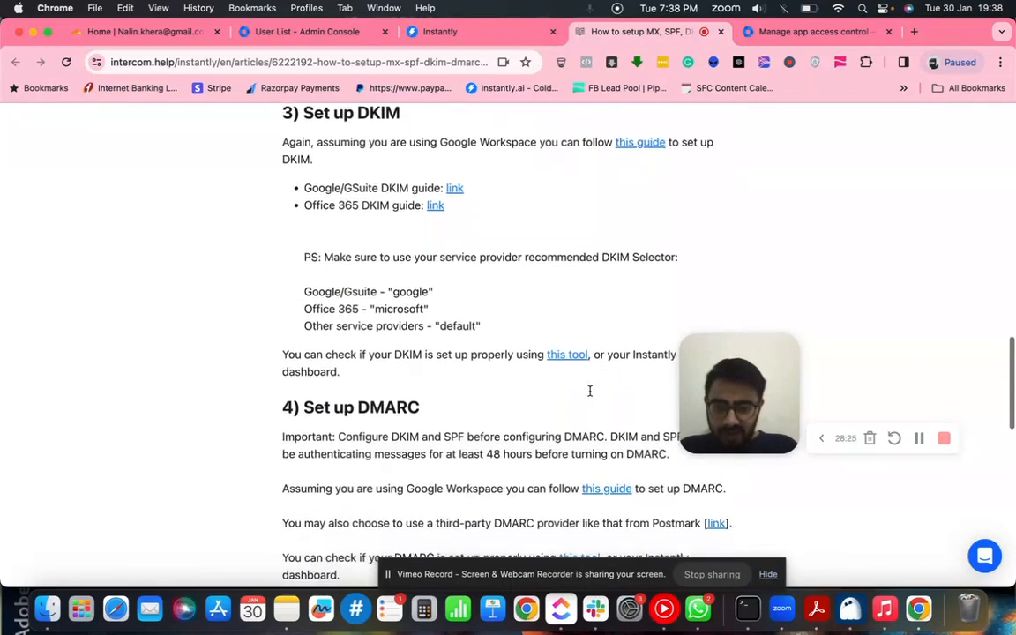
pyautogui.scroll(-4, 591, 395)
pyautogui.scroll(20, 590, 395)
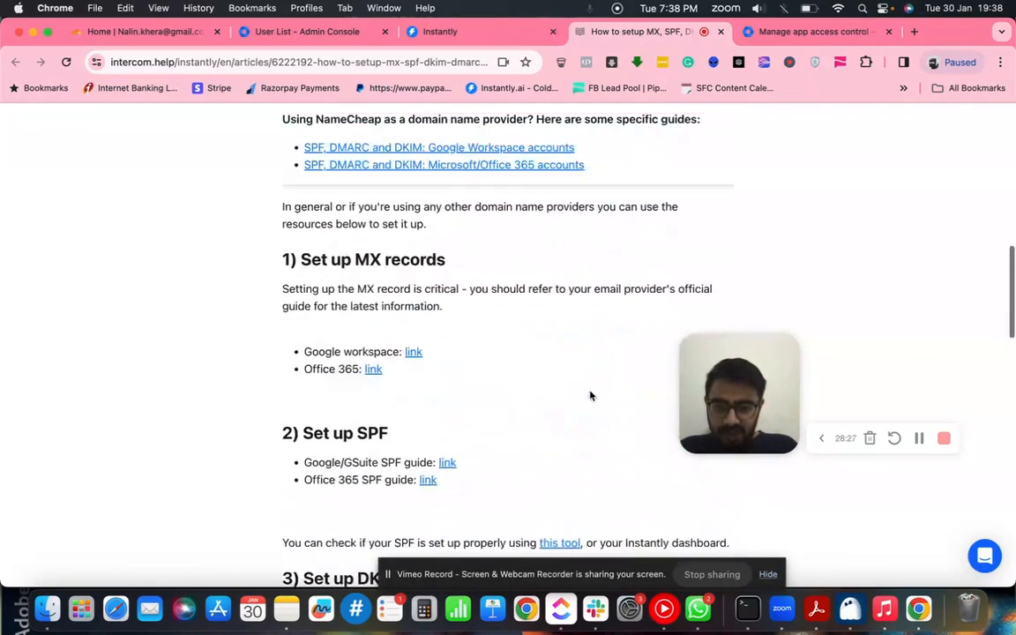
pyautogui.scroll(1, 591, 395)
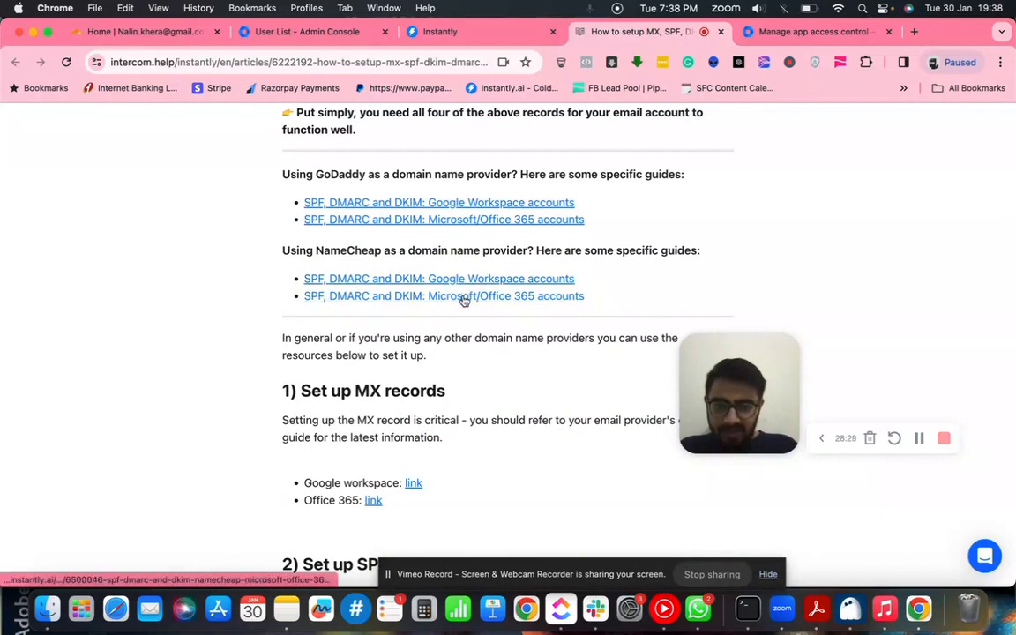
# - Open the NameCheap with Google Workspace guide and scroll past its intro video
pyautogui.click(456, 281)
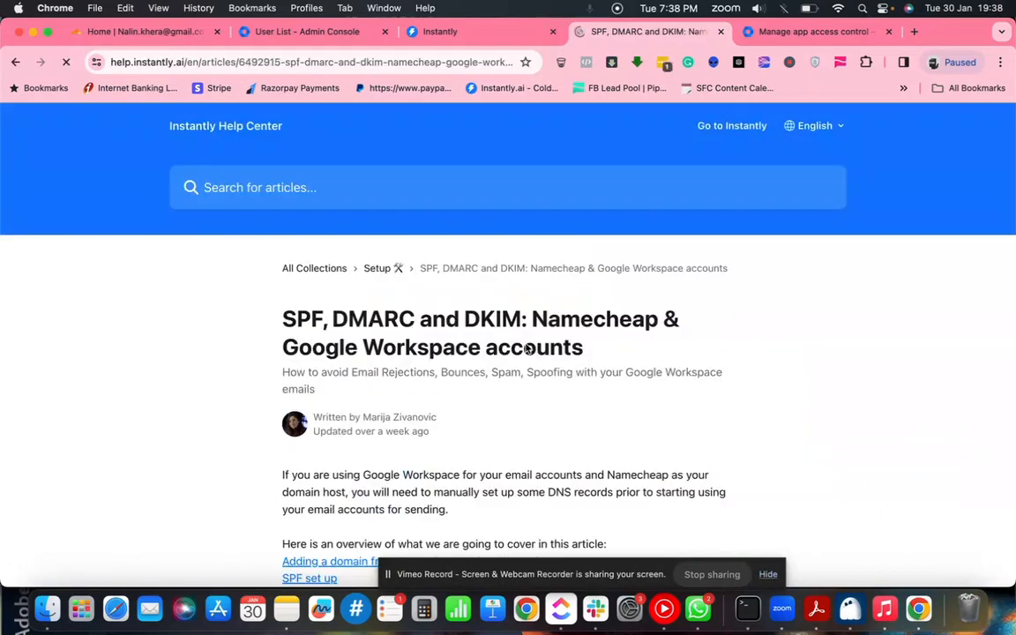
pyautogui.scroll(-5, 527, 349)
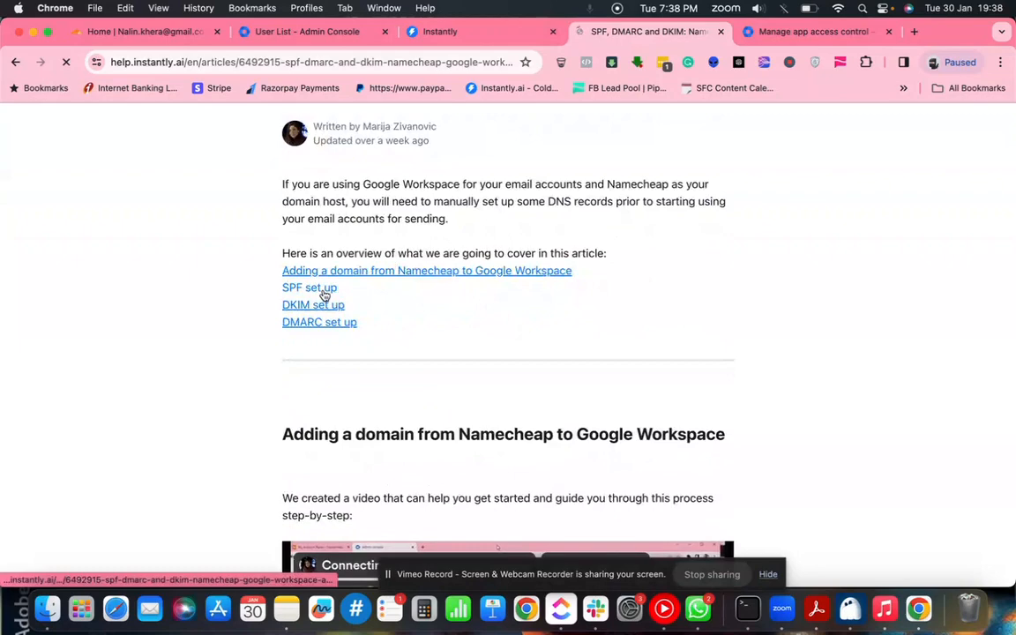
pyautogui.scroll(-5, 430, 350)
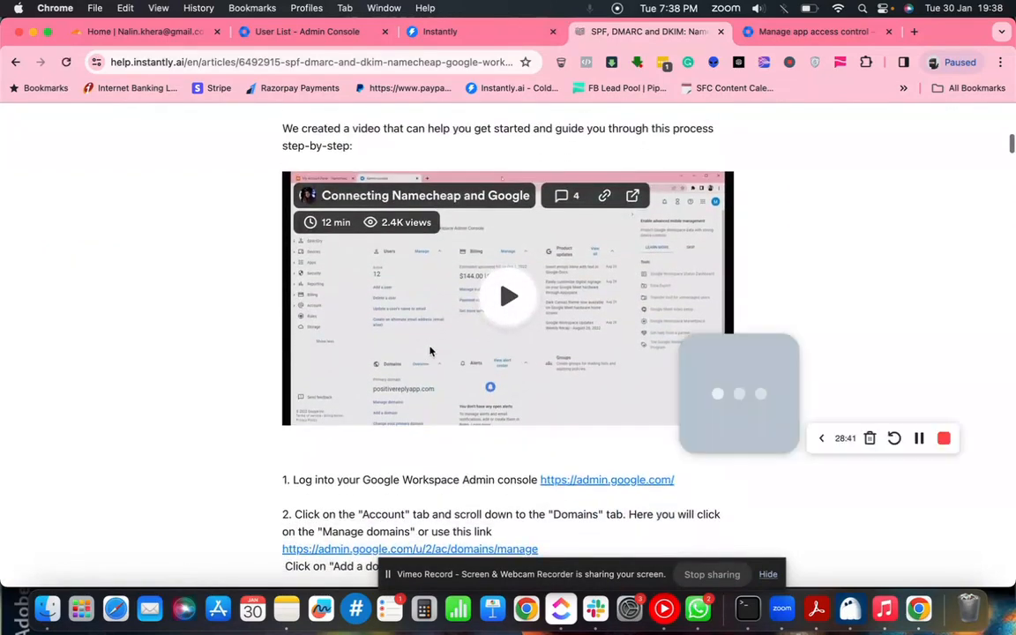
pyautogui.scroll(-5, 431, 351)
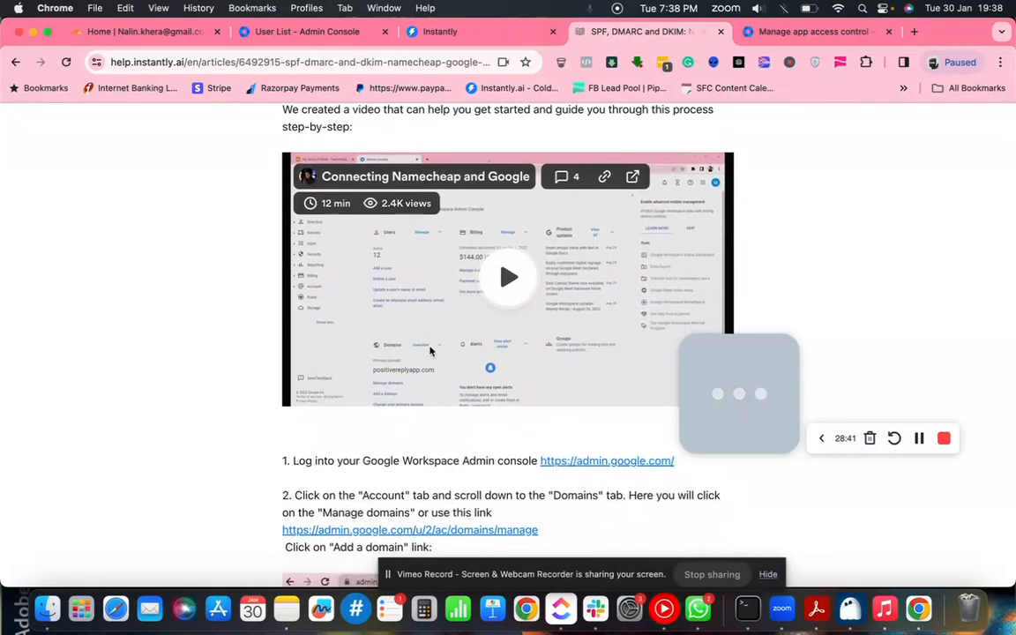
pyautogui.scroll(-1, 431, 352)
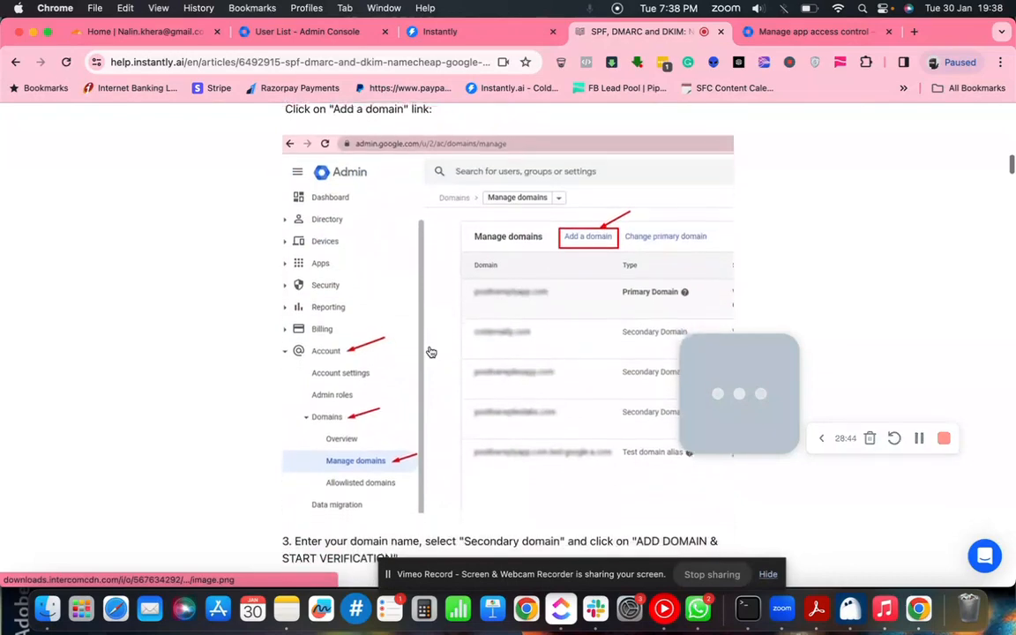
pyautogui.scroll(-5, 431, 352)
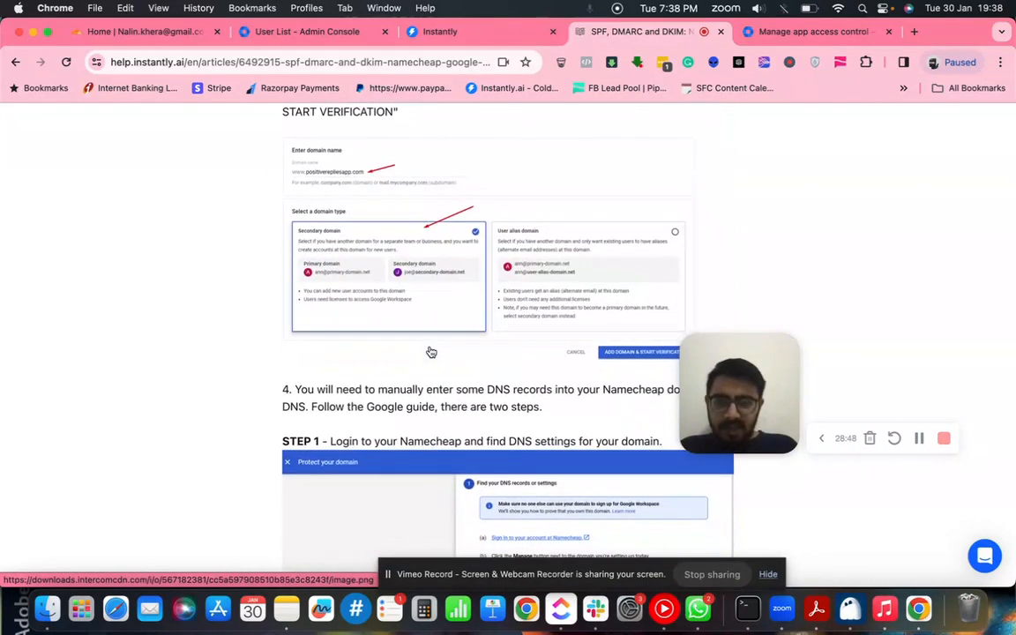
pyautogui.scroll(-2, 431, 352)
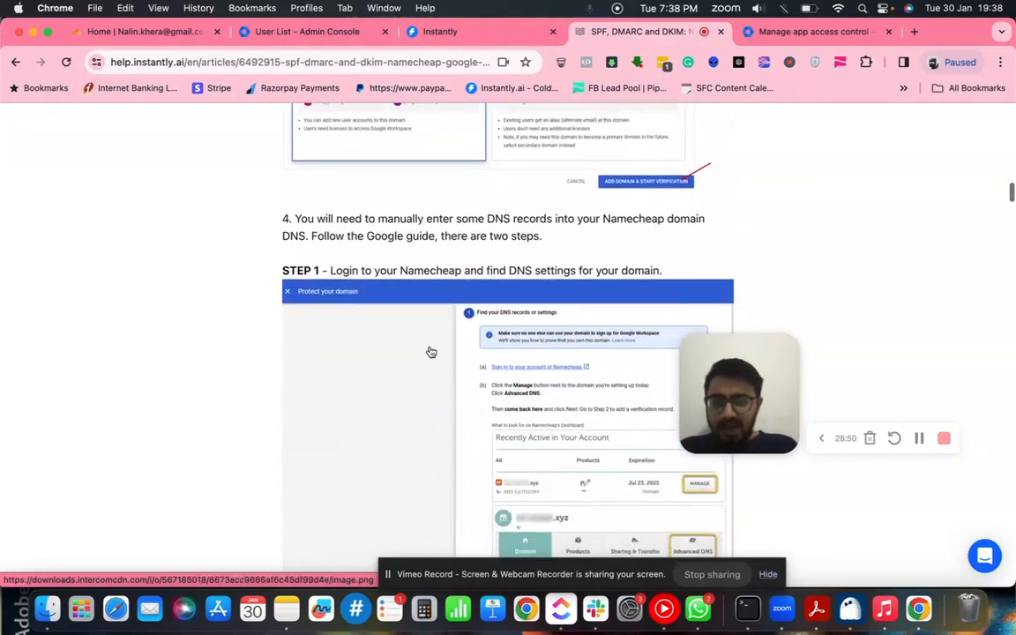
pyautogui.scroll(-3, 430, 352)
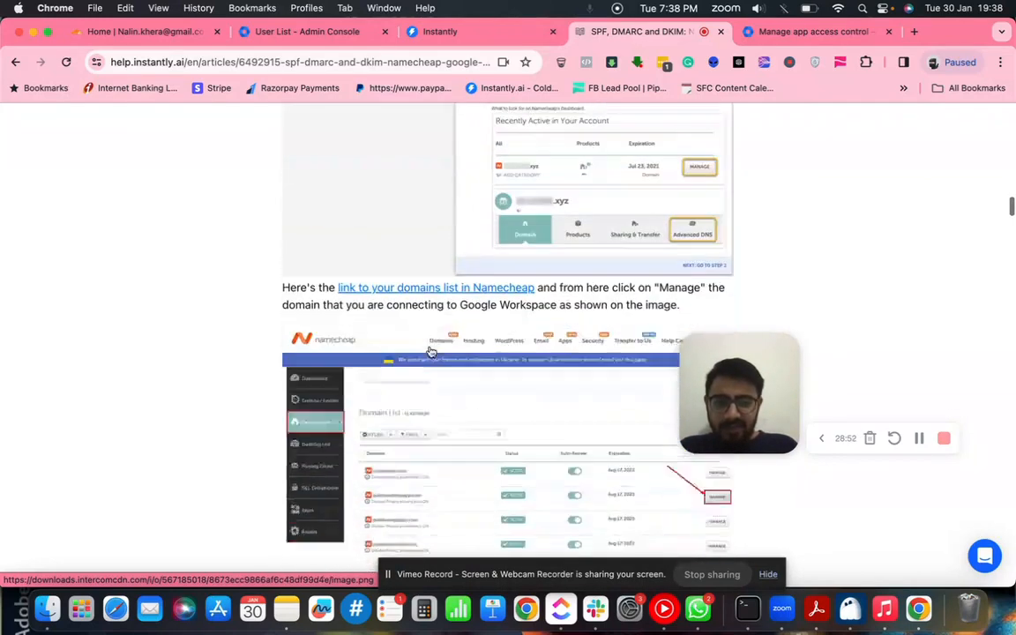
pyautogui.scroll(-2, 431, 351)
pyautogui.scroll(-8, 431, 351)
# - Reach step 1 and open the admin.google.com link in a new tab
pyautogui.scroll(-7, 430, 352)
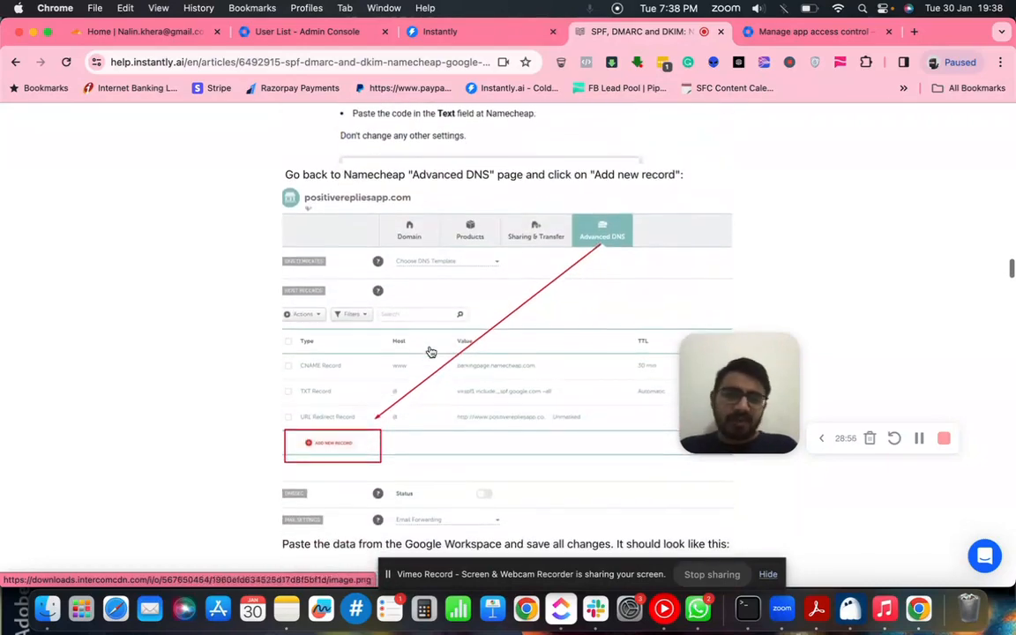
pyautogui.scroll(-12, 430, 352)
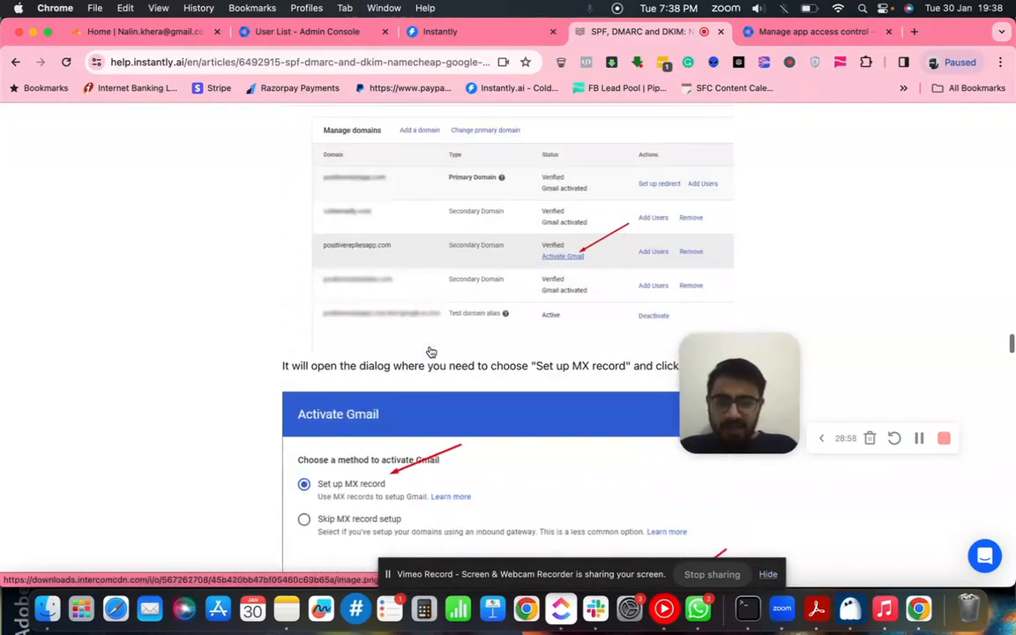
pyautogui.scroll(15, 431, 352)
pyautogui.scroll(-8, 431, 349)
pyautogui.scroll(-5, 430, 352)
pyautogui.scroll(4, 430, 352)
pyautogui.scroll(-1, 461, 356)
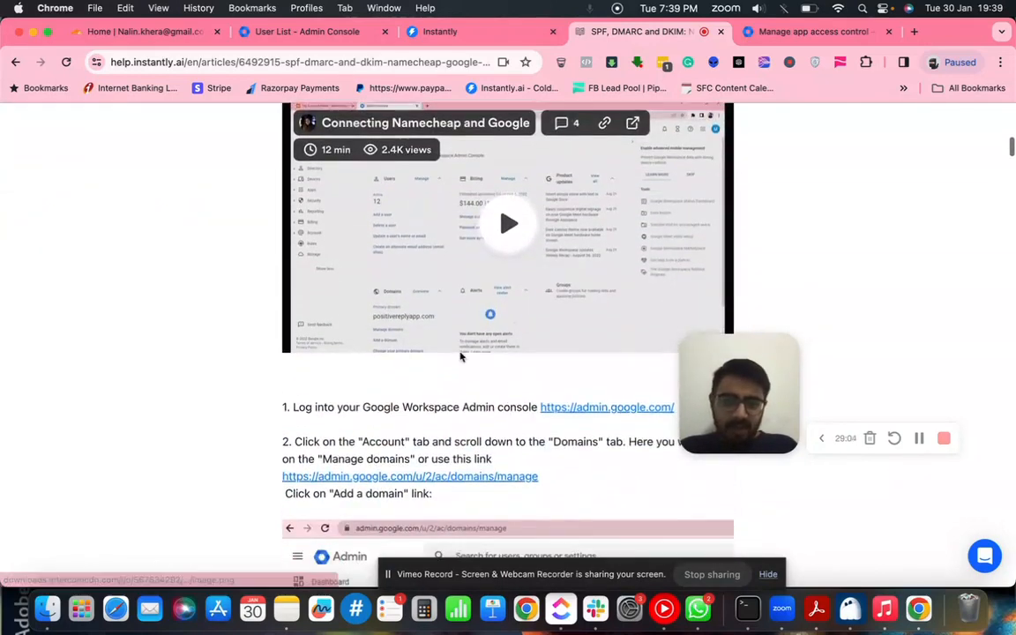
pyautogui.scroll(2, 467, 357)
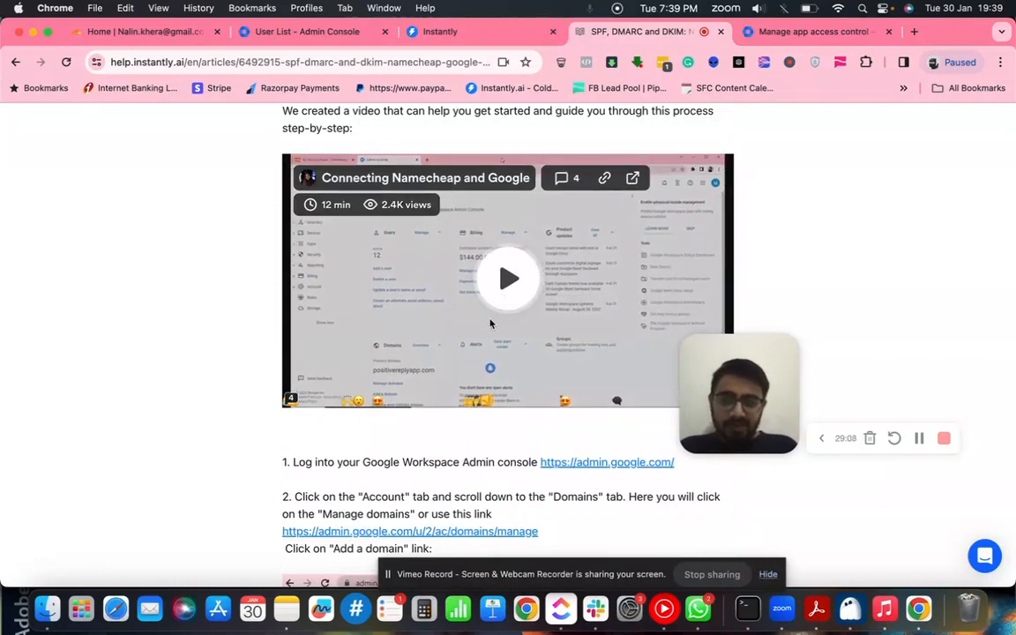
pyautogui.scroll(-5, 492, 323)
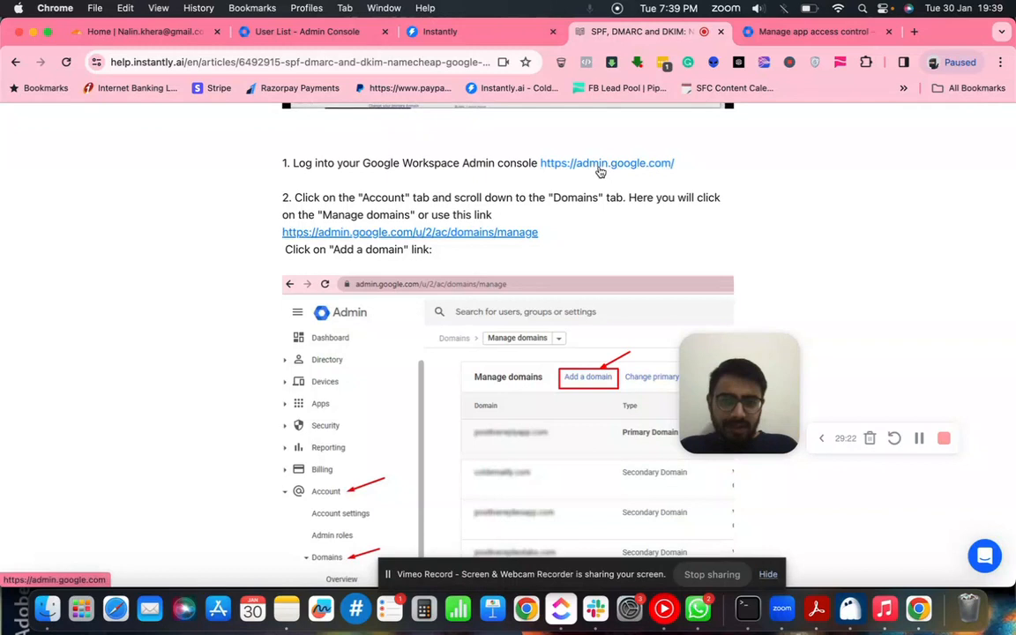
pyautogui.keyDown('super'); pyautogui.click(600, 163); pyautogui.keyUp('super')
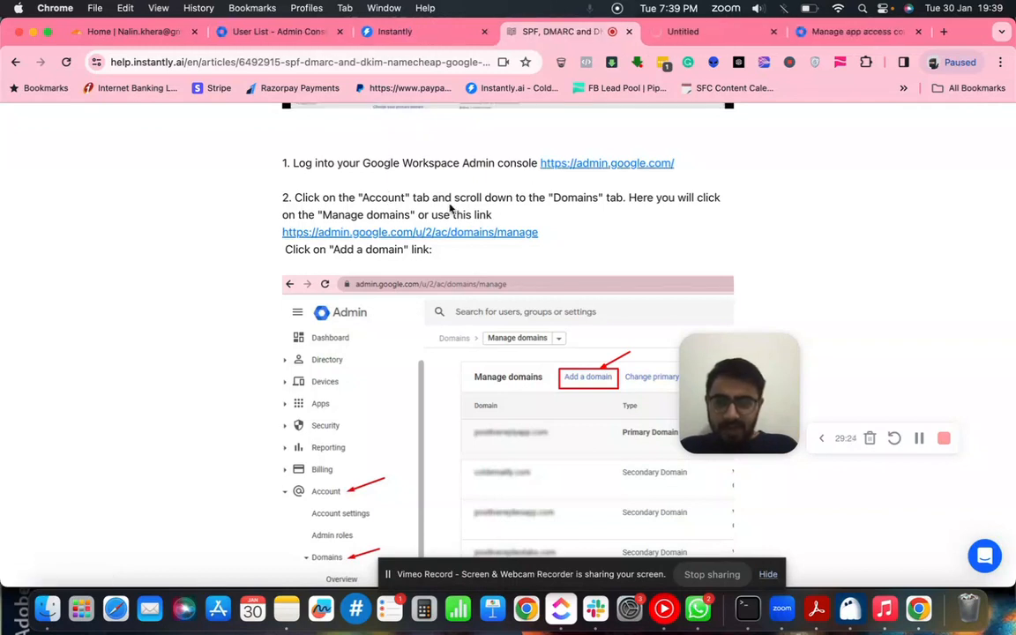
# - Scroll the Namecheap guide down to its DKIM set up section
pyautogui.scroll(-5, 492, 365)
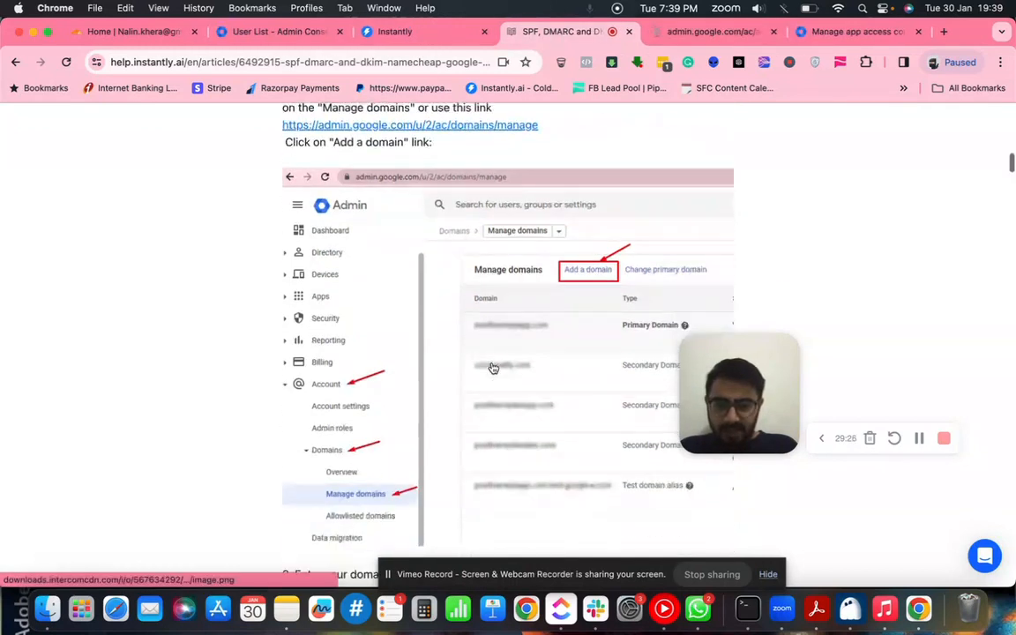
pyautogui.scroll(-10, 530, 426)
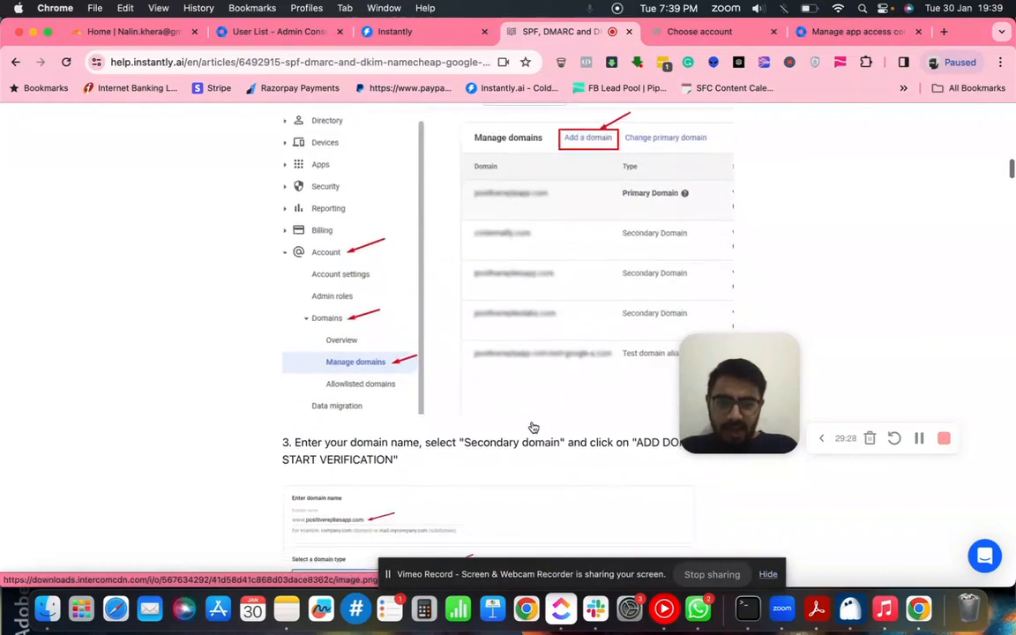
pyautogui.scroll(-11, 533, 427)
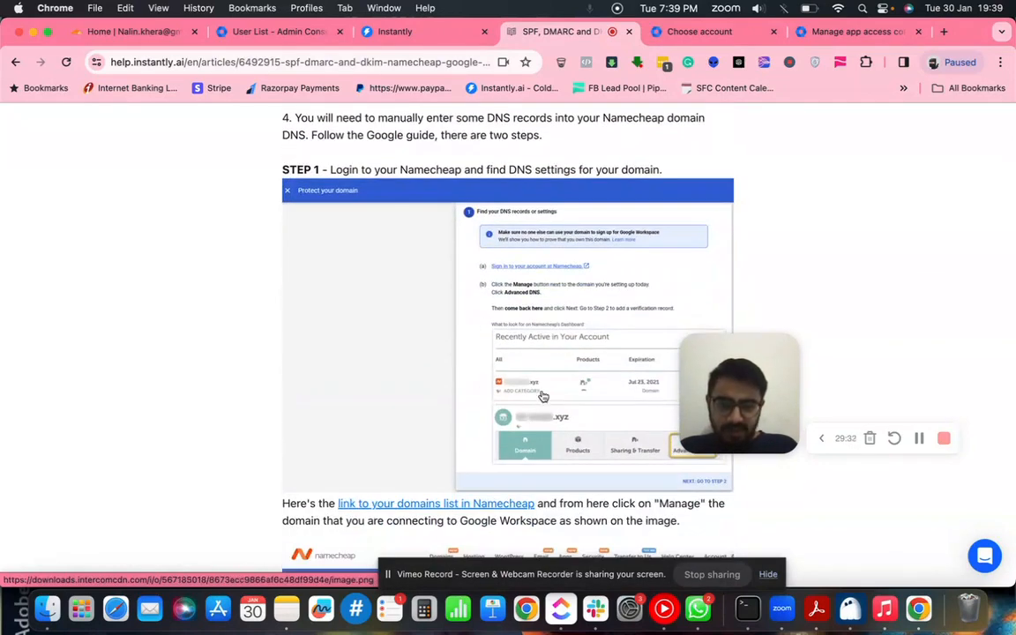
pyautogui.scroll(-1, 544, 396)
pyautogui.scroll(-8, 544, 396)
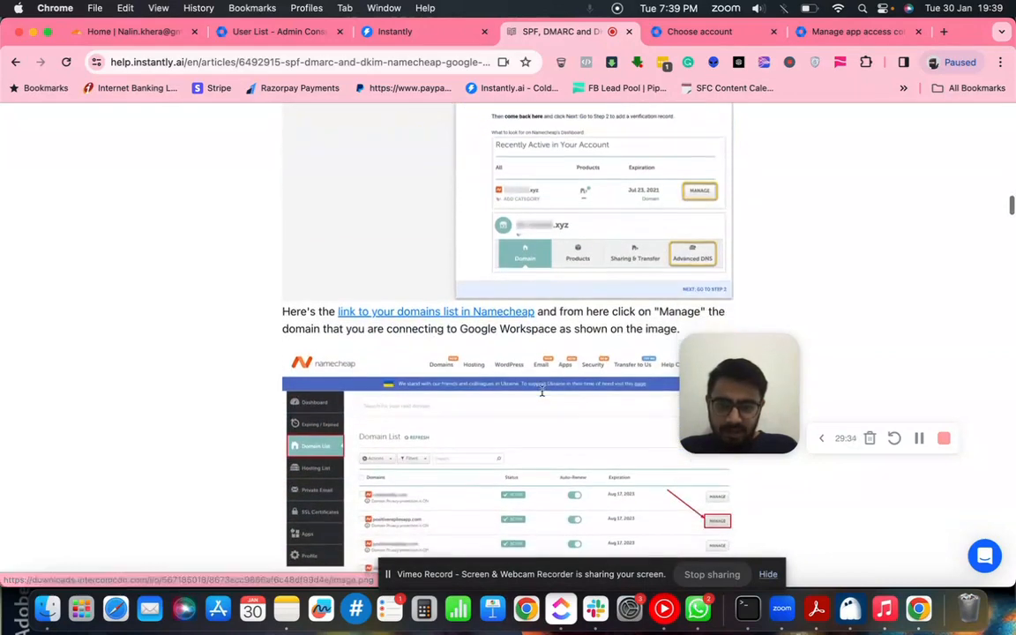
pyautogui.scroll(-2, 544, 396)
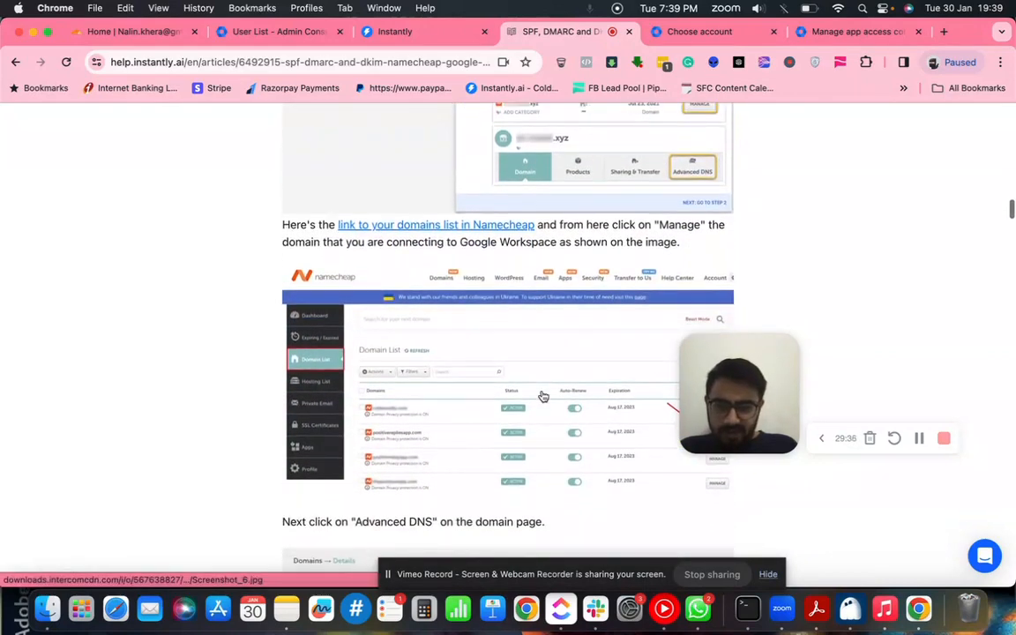
pyautogui.scroll(-10, 544, 396)
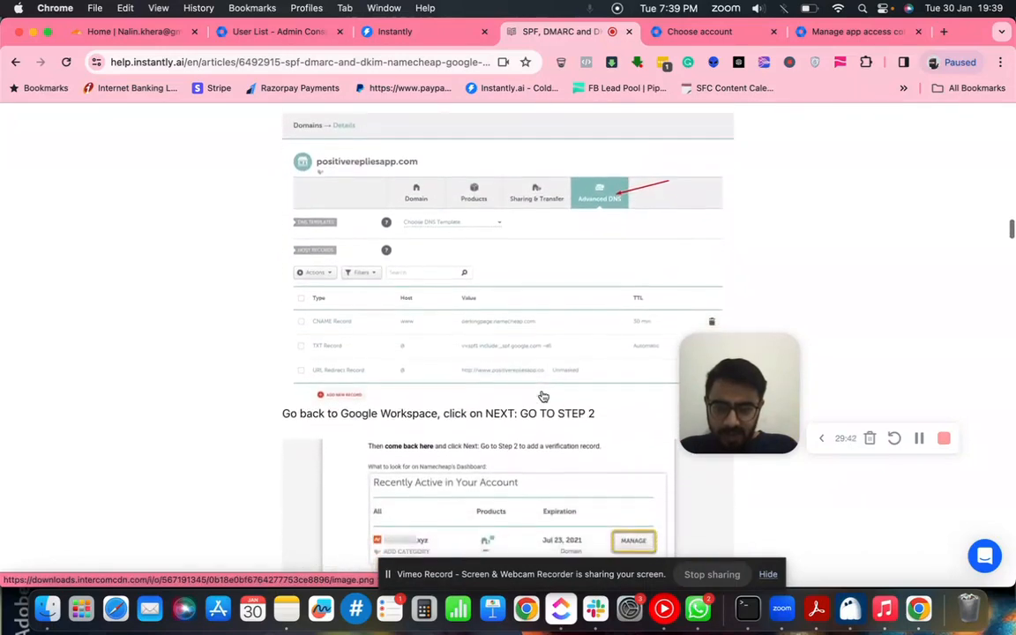
pyautogui.scroll(-3, 543, 396)
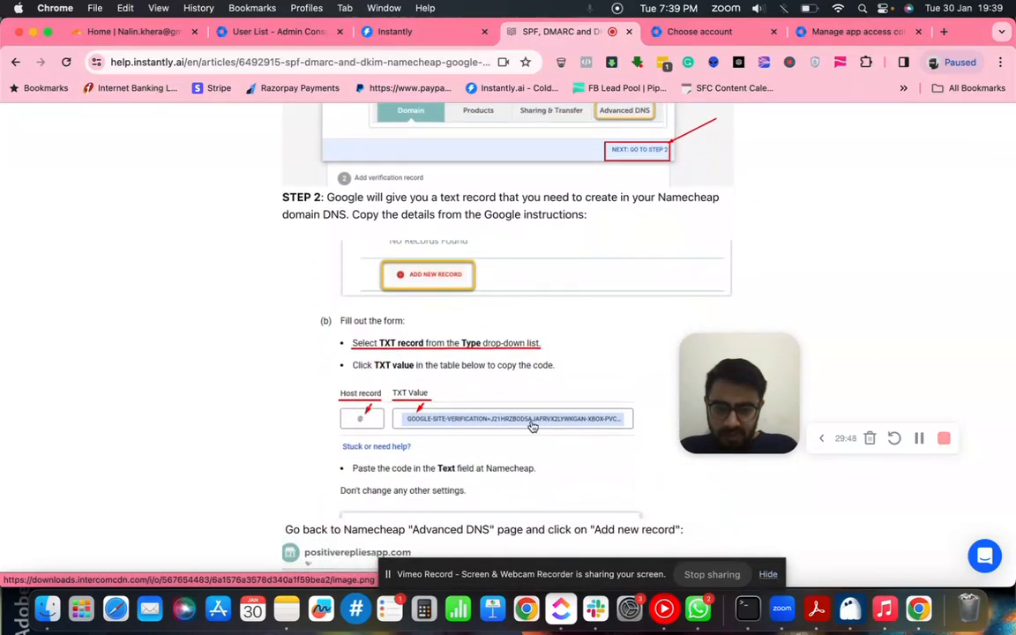
pyautogui.scroll(-6, 532, 427)
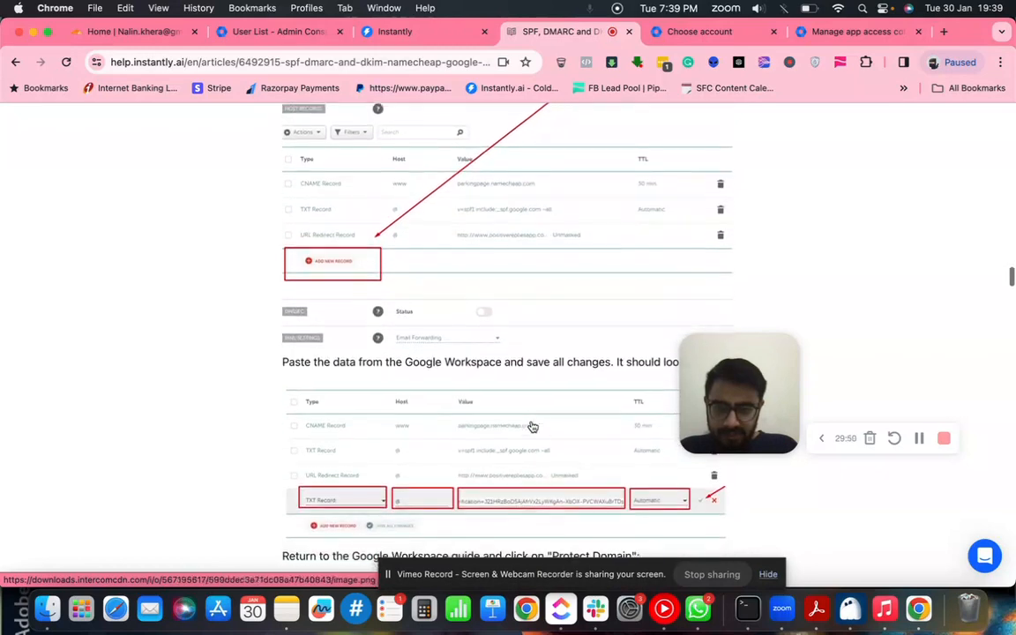
pyautogui.scroll(-5, 531, 427)
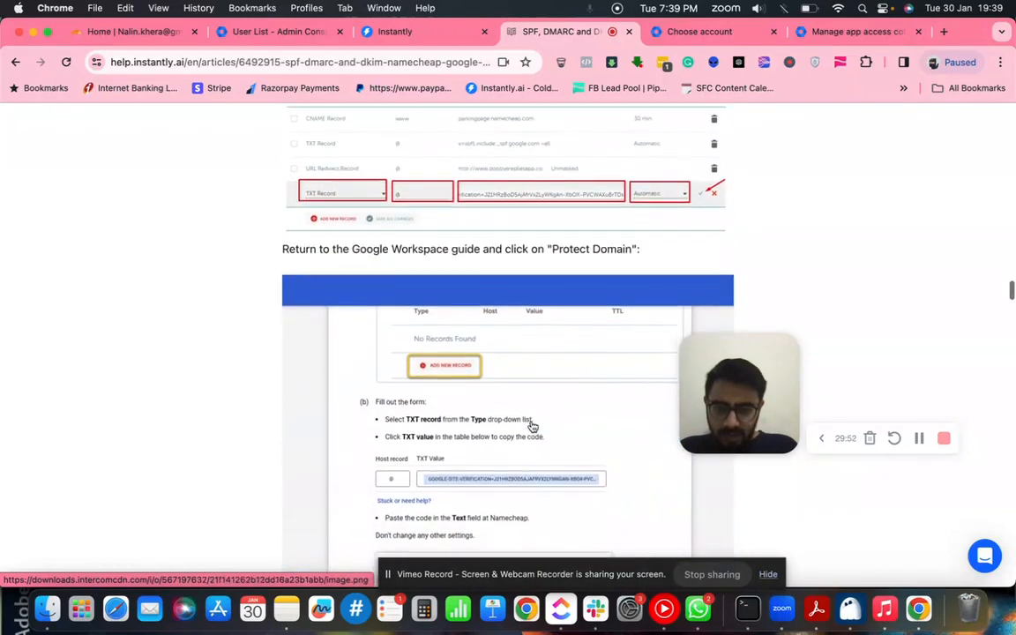
pyautogui.scroll(-15, 532, 427)
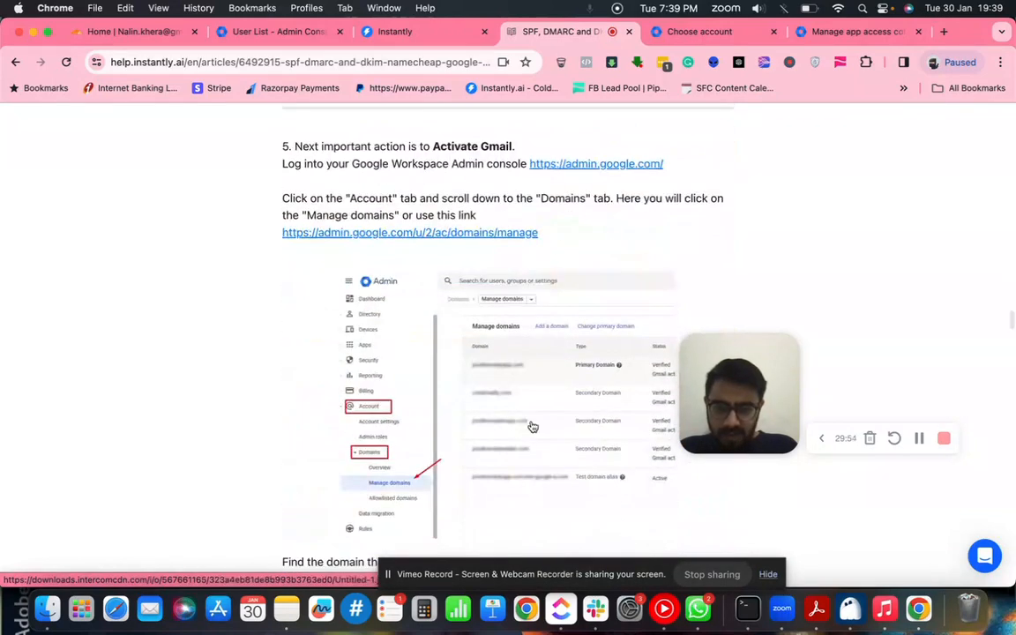
pyautogui.scroll(-20, 531, 427)
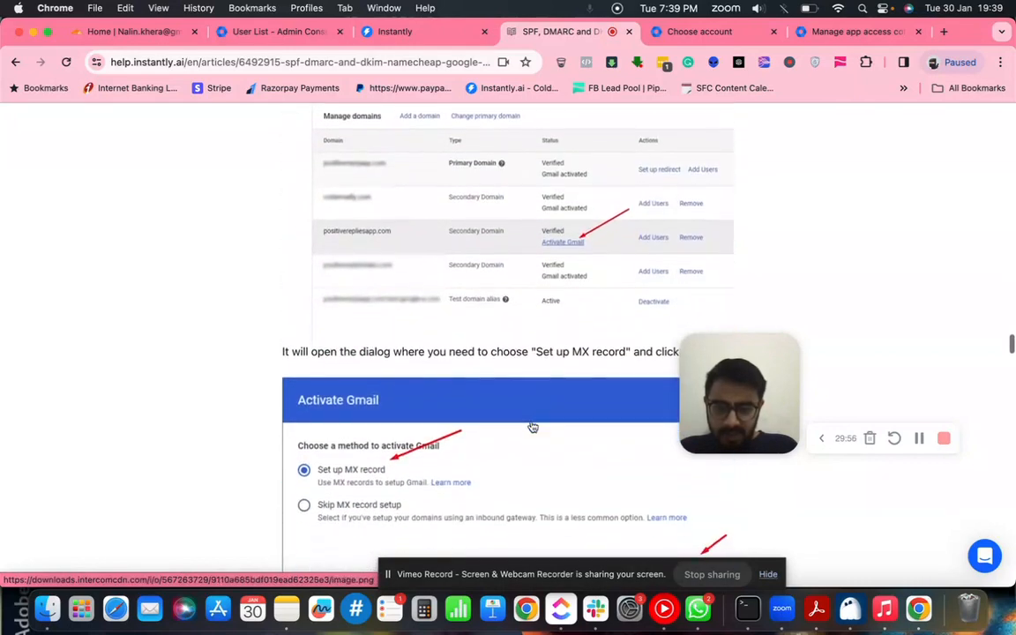
pyautogui.scroll(-9, 532, 427)
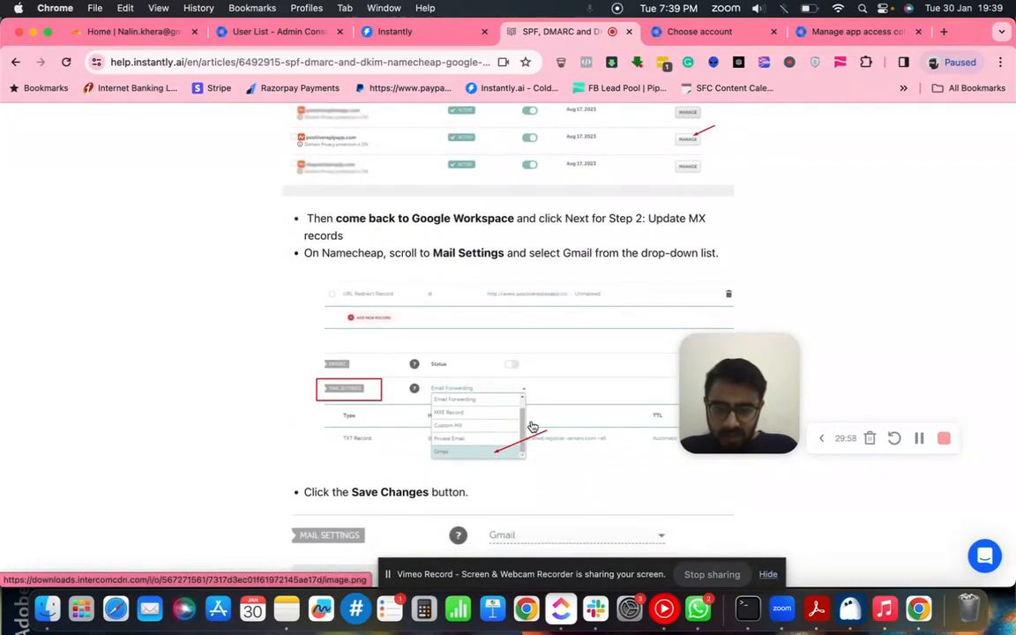
pyautogui.scroll(-20, 532, 427)
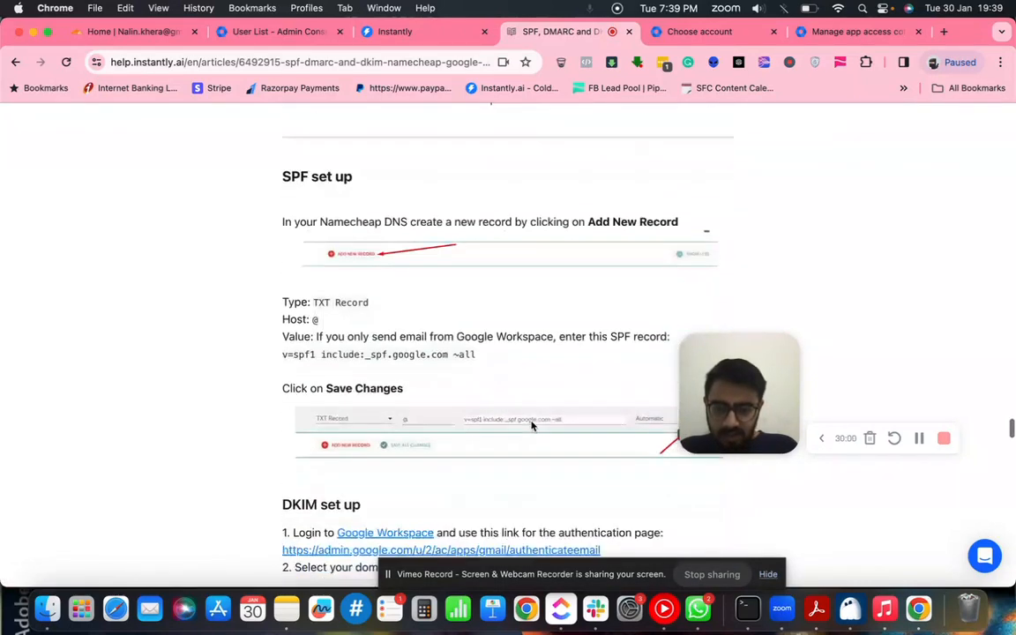
pyautogui.scroll(-1, 532, 426)
pyautogui.scroll(-5, 532, 427)
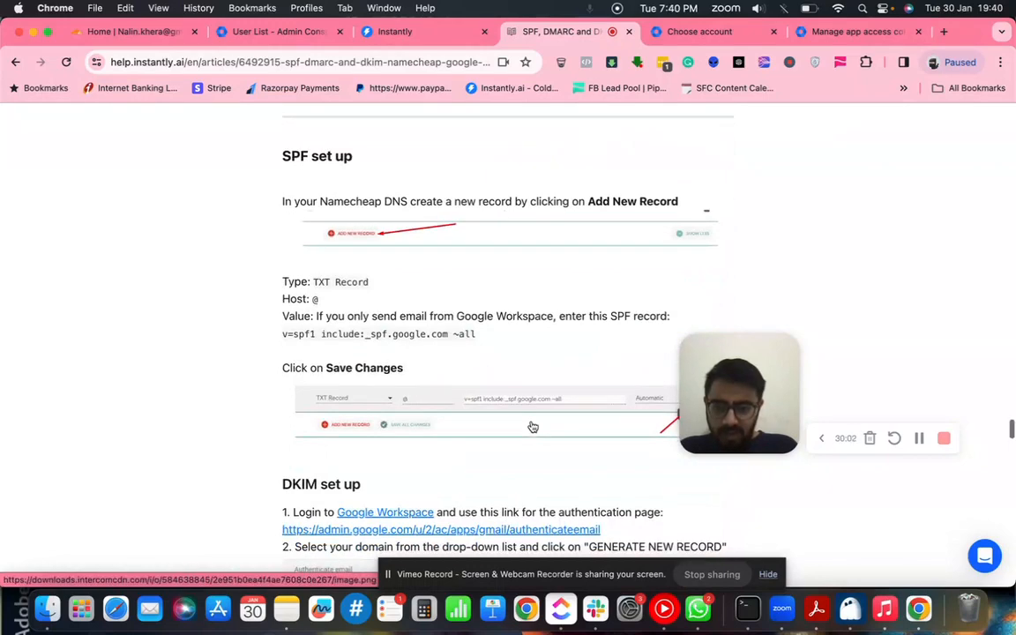
pyautogui.scroll(-2, 532, 427)
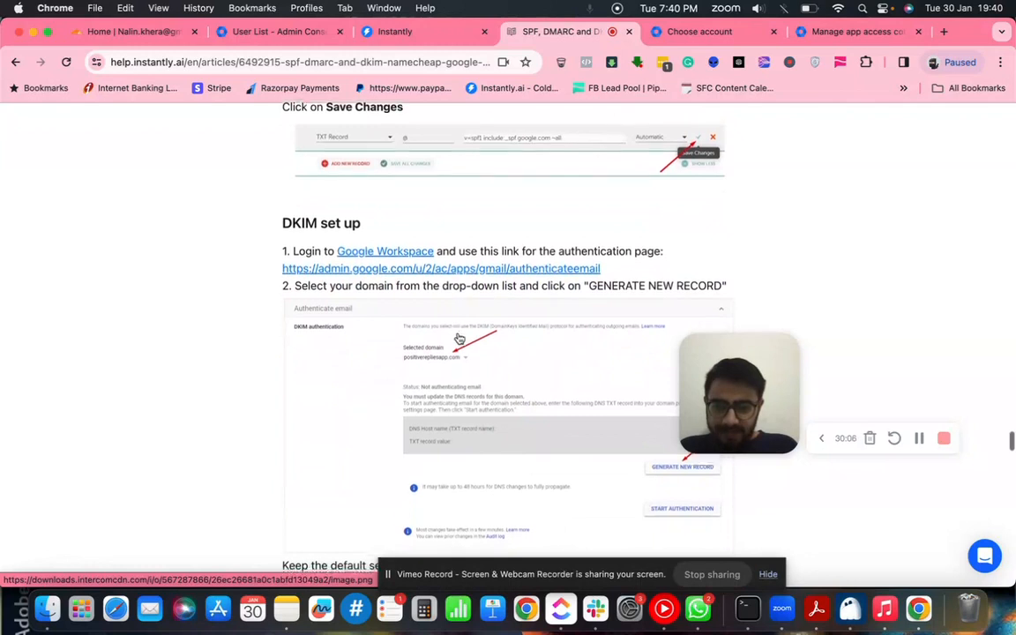
pyautogui.scroll(-2, 459, 339)
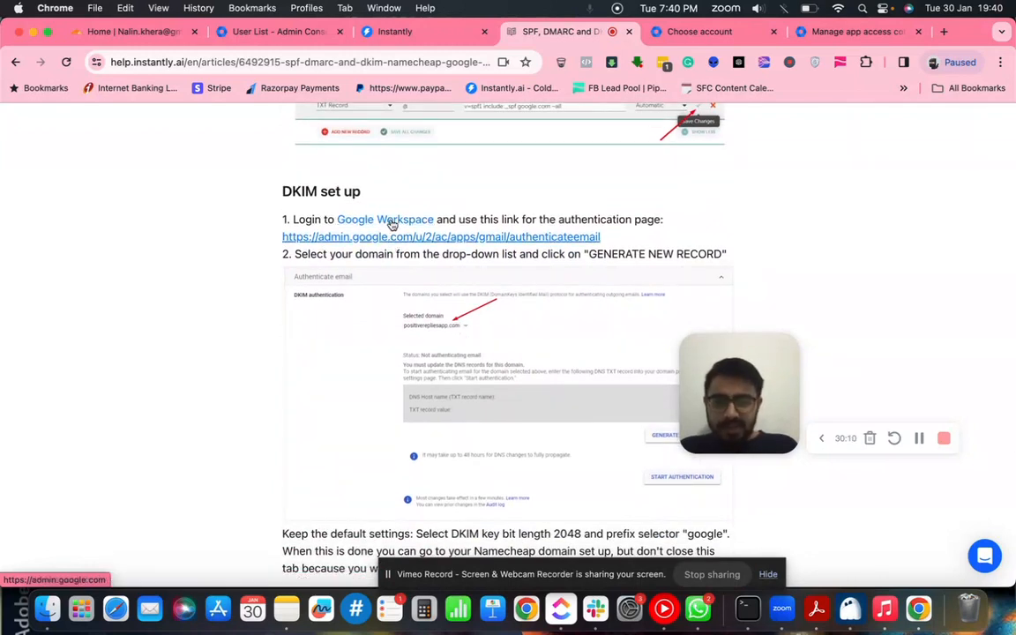
# - Open the Google Workspace sign-in in a new tab and close the duplicate account chooser tab
pyautogui.keyDown('super'); pyautogui.click(392, 223); pyautogui.keyUp('super')
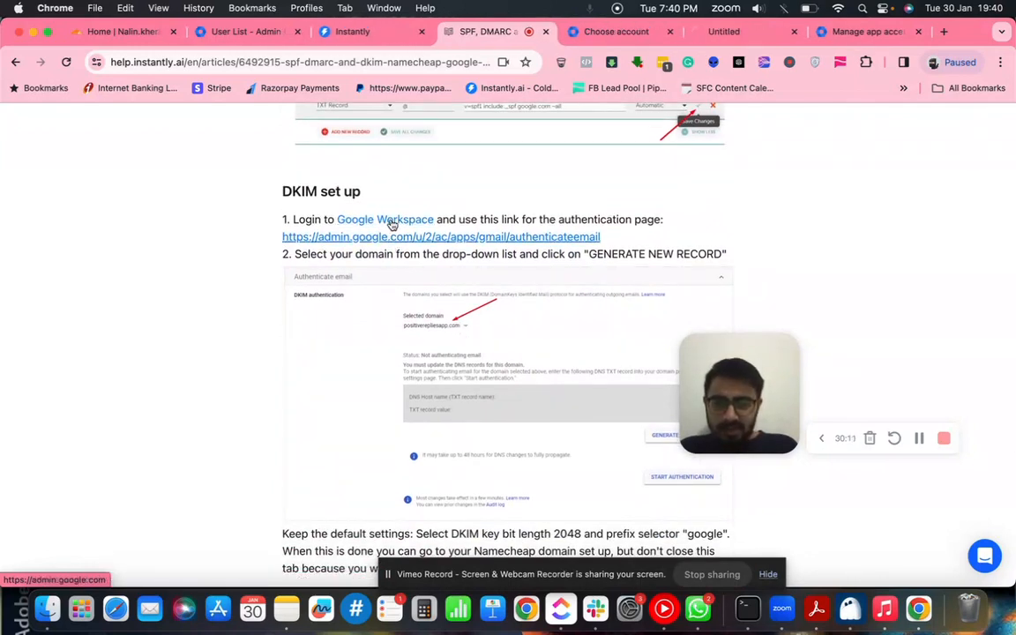
pyautogui.click(671, 32)
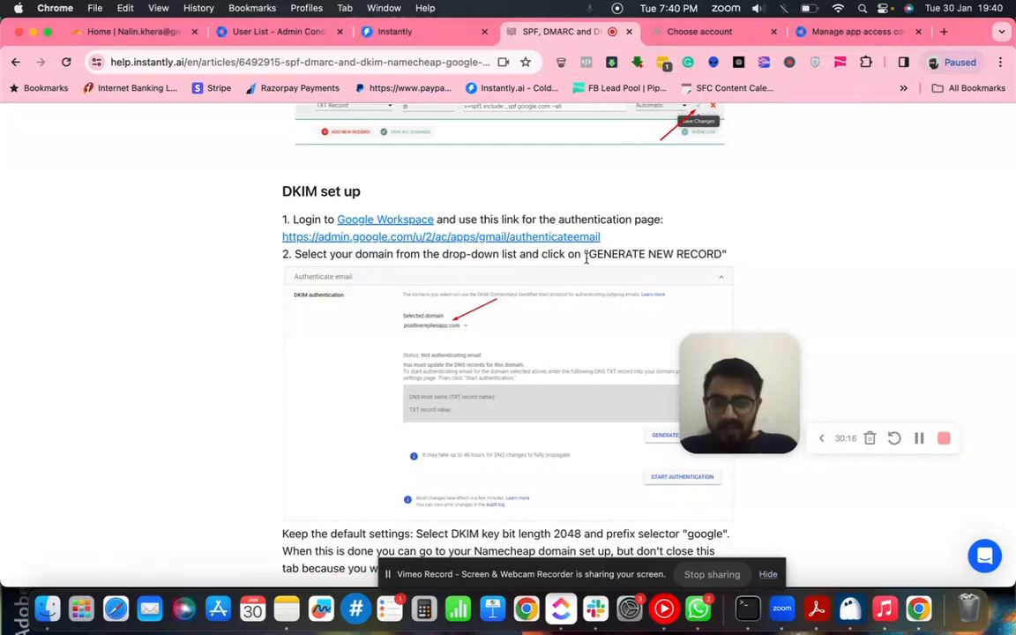
pyautogui.scroll(-1, 582, 252)
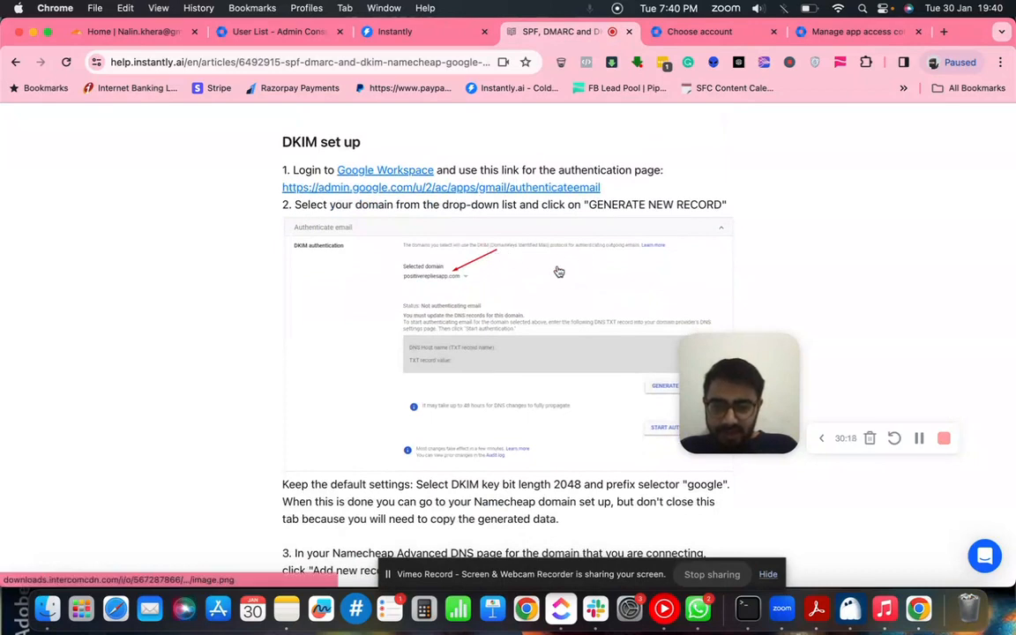
# - Sign in to the Adblitz Admin console with the second administrator account, then return to the DKIM article
pyautogui.click(691, 32)
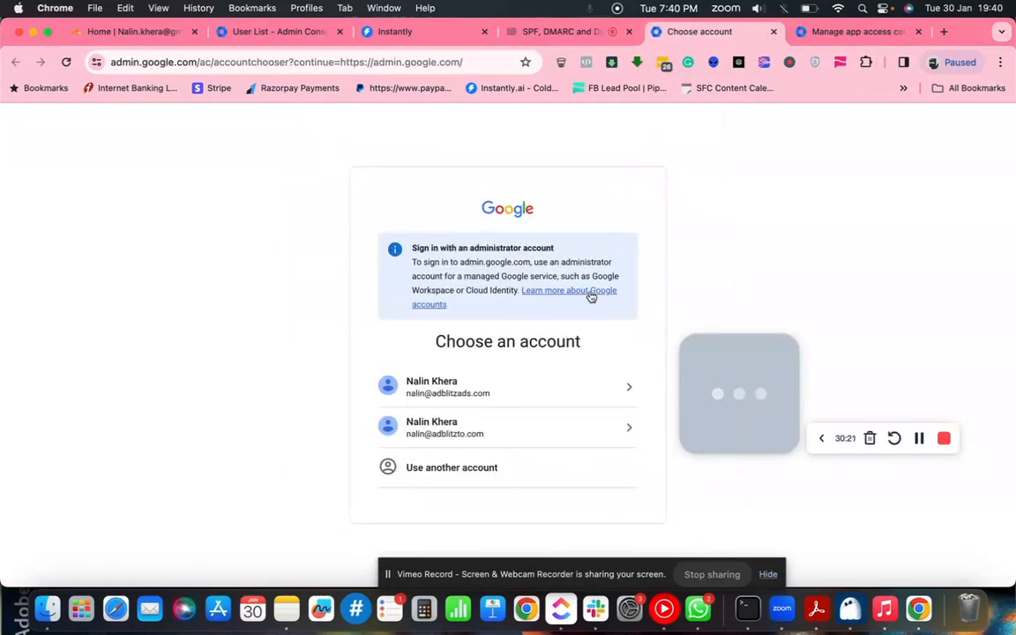
pyautogui.click(518, 396)
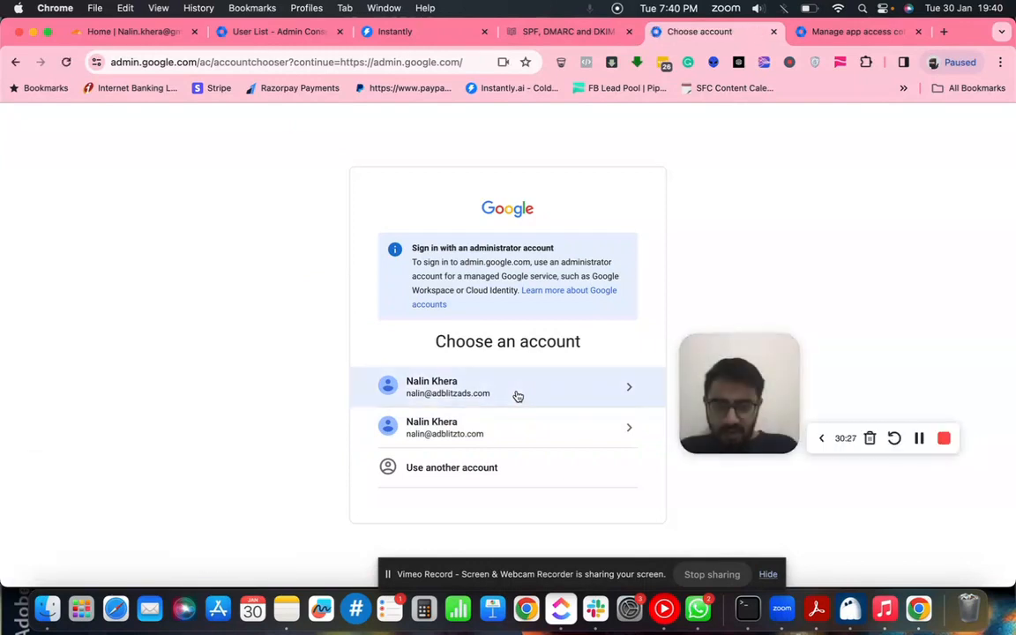
pyautogui.click(518, 396)
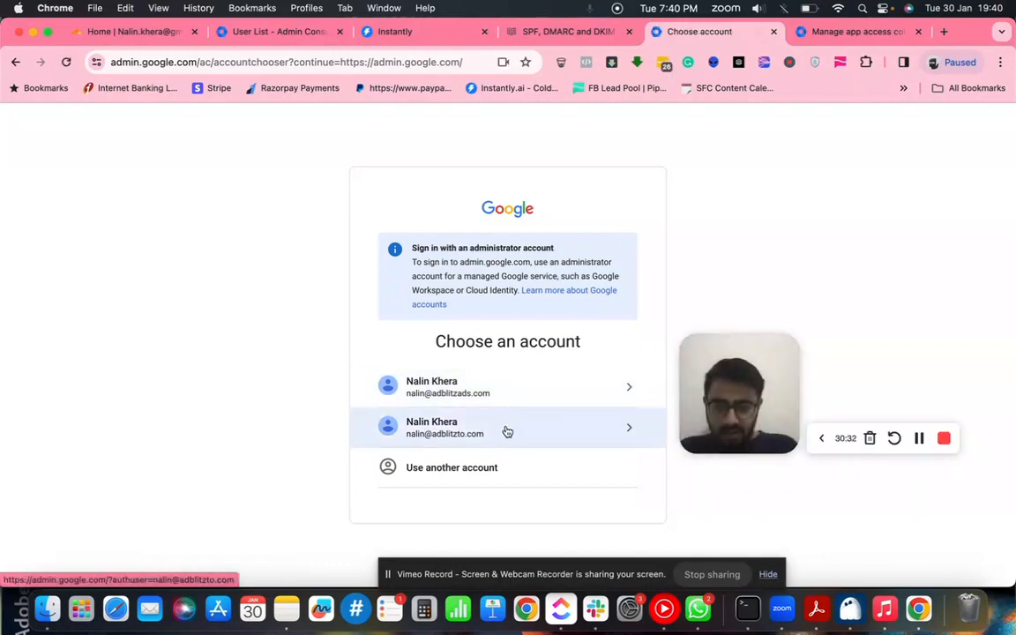
pyautogui.click(565, 31)
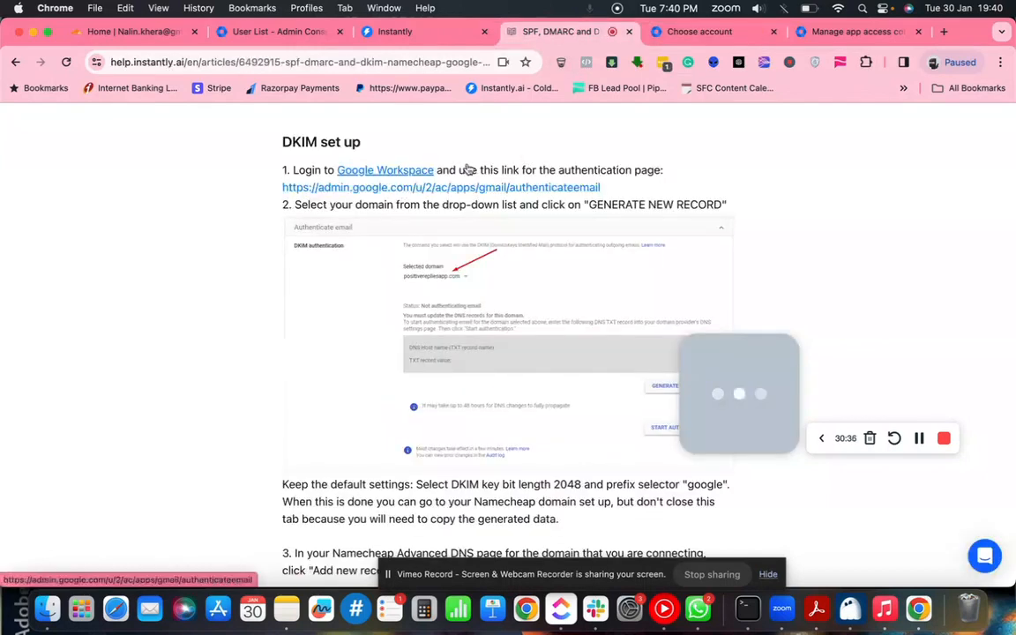
pyautogui.click(675, 32)
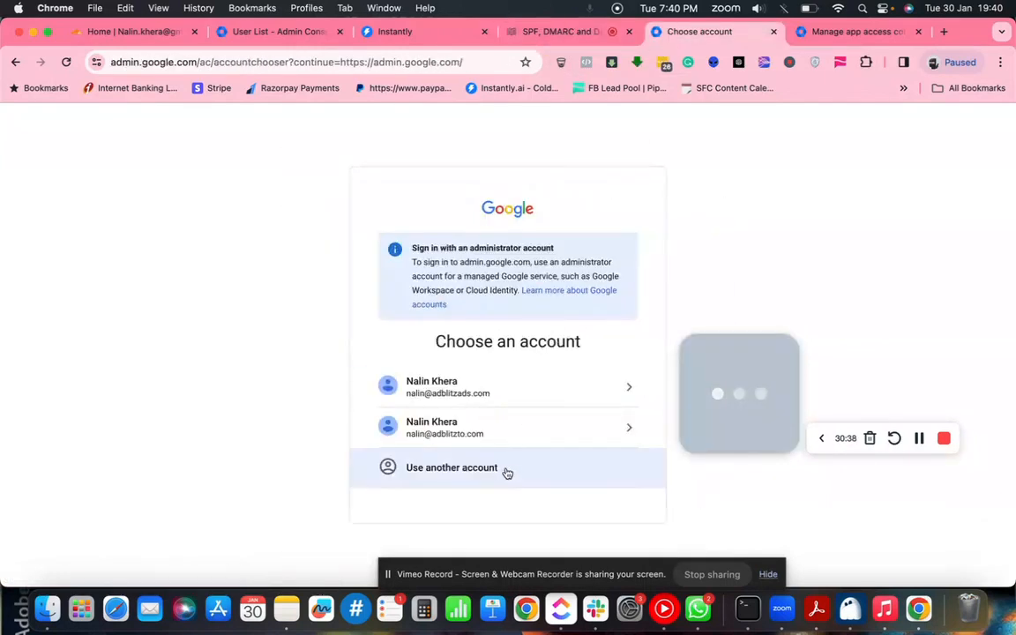
pyautogui.click(499, 439)
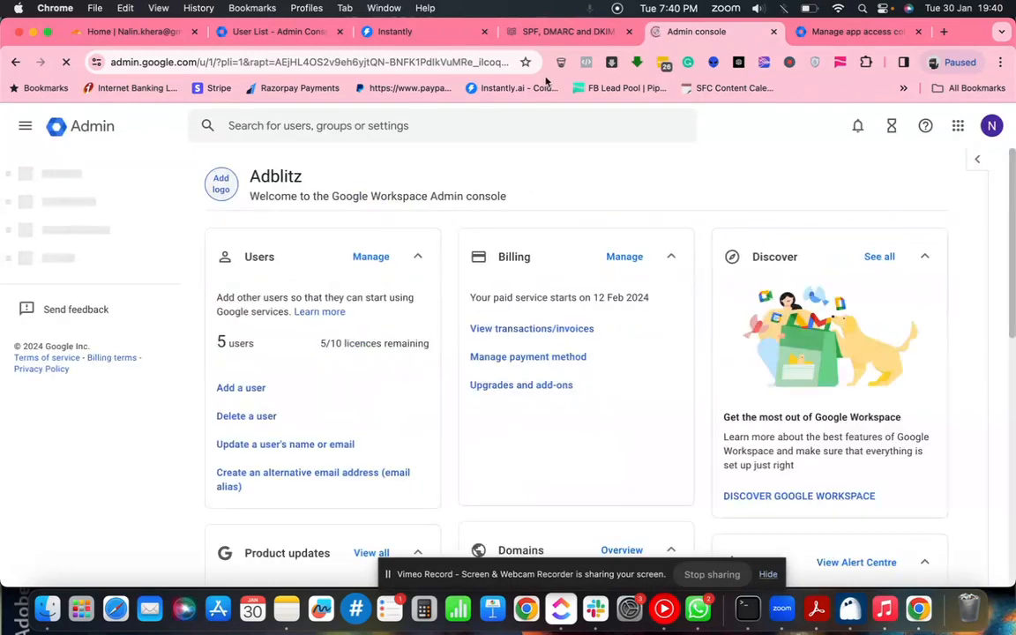
pyautogui.click(551, 33)
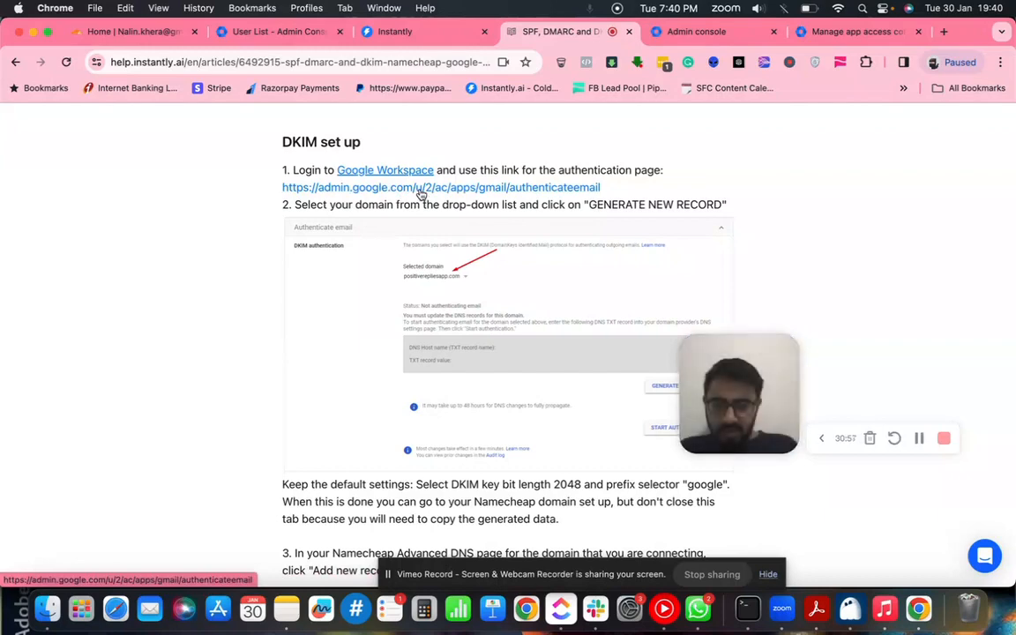
# - Open the Gmail Authenticate email page for adblitzto.com in a new tab
pyautogui.scroll(-4, 472, 303)
pyautogui.scroll(-3, 472, 303)
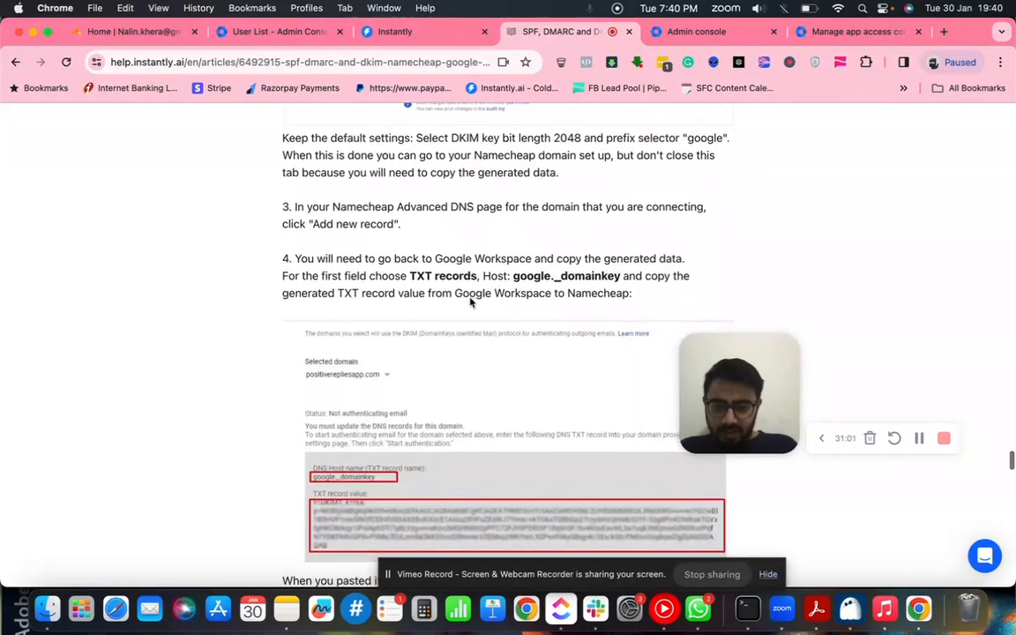
pyautogui.scroll(12, 469, 297)
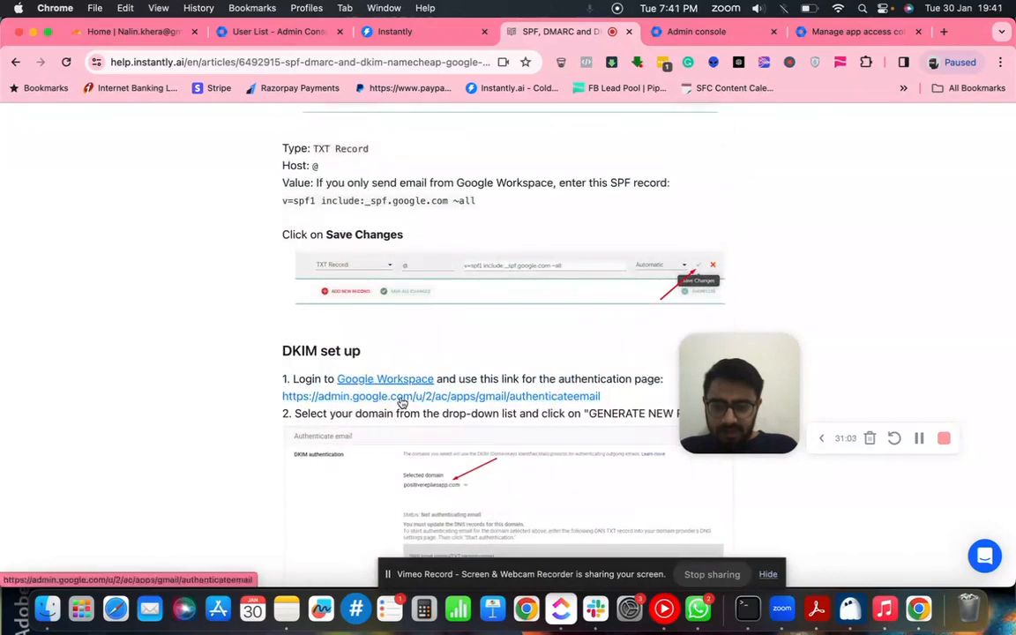
pyautogui.keyDown('super'); pyautogui.click(402, 400); pyautogui.keyUp('super')
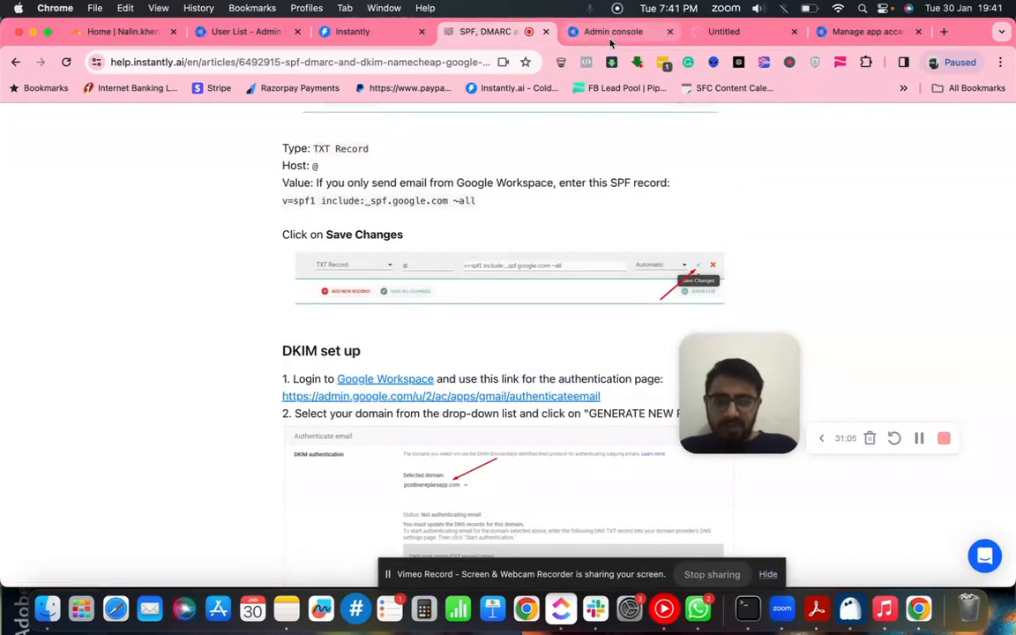
pyautogui.click(716, 35)
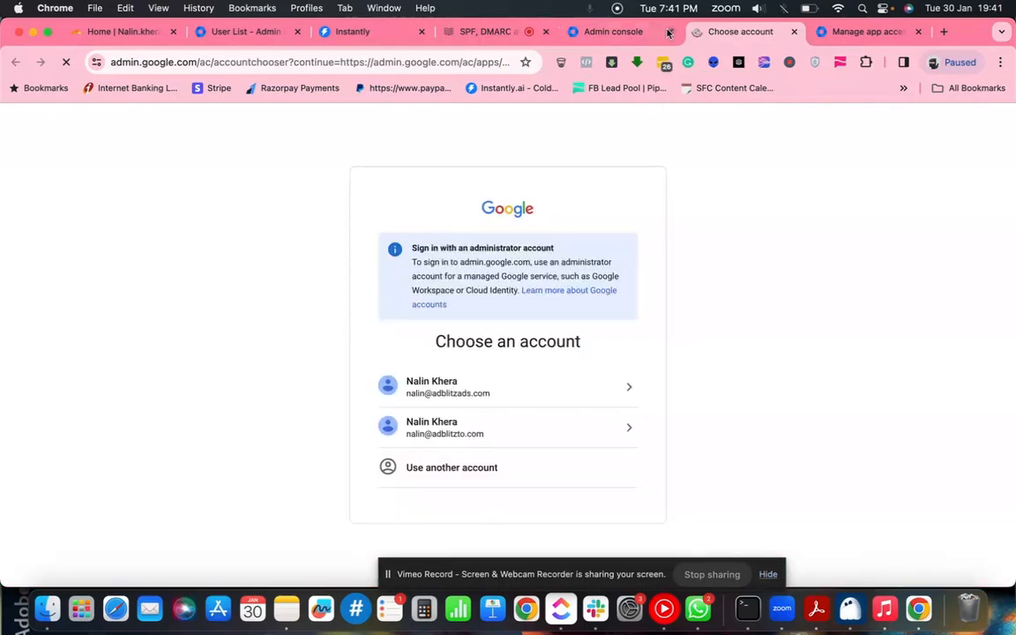
# - Close the leftover account chooser tab and return to the SPF, DMARC and DKIM article
pyautogui.click(608, 33)
pyautogui.click(794, 32)
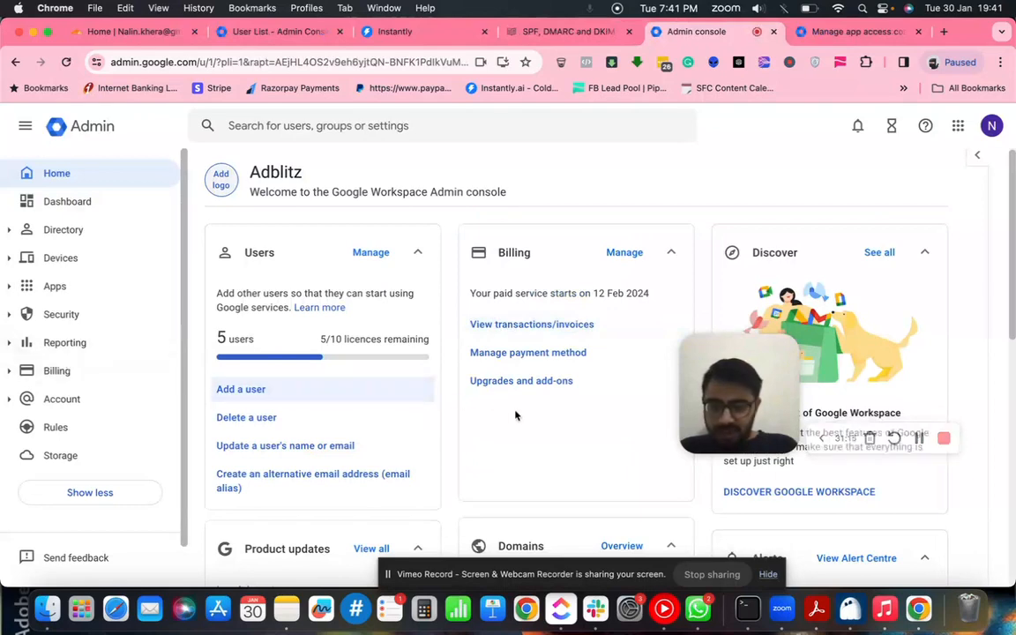
pyautogui.click(561, 32)
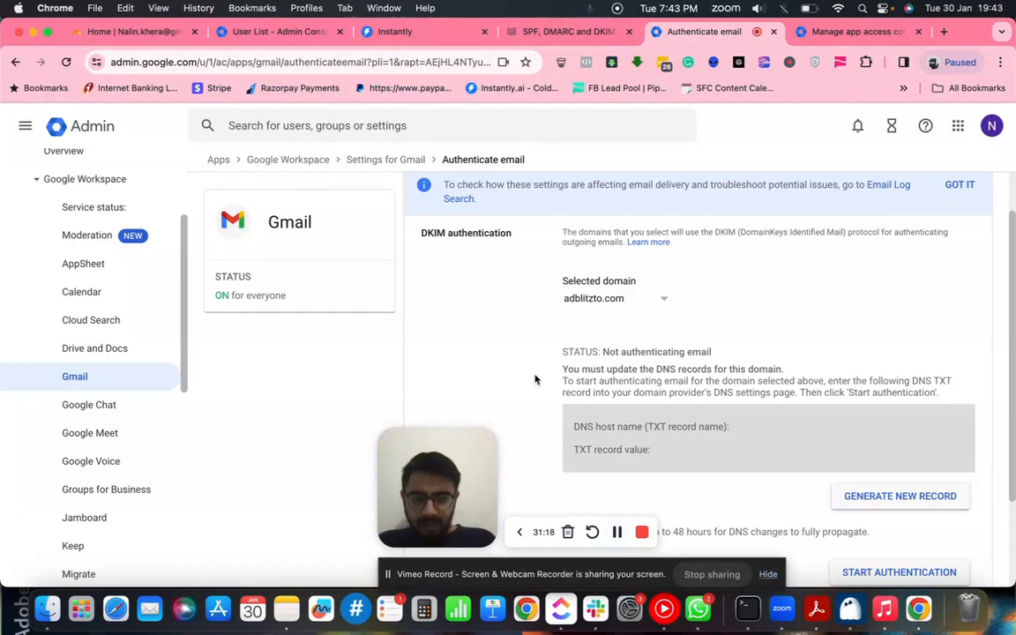
pyautogui.scroll(-1, 535, 379)
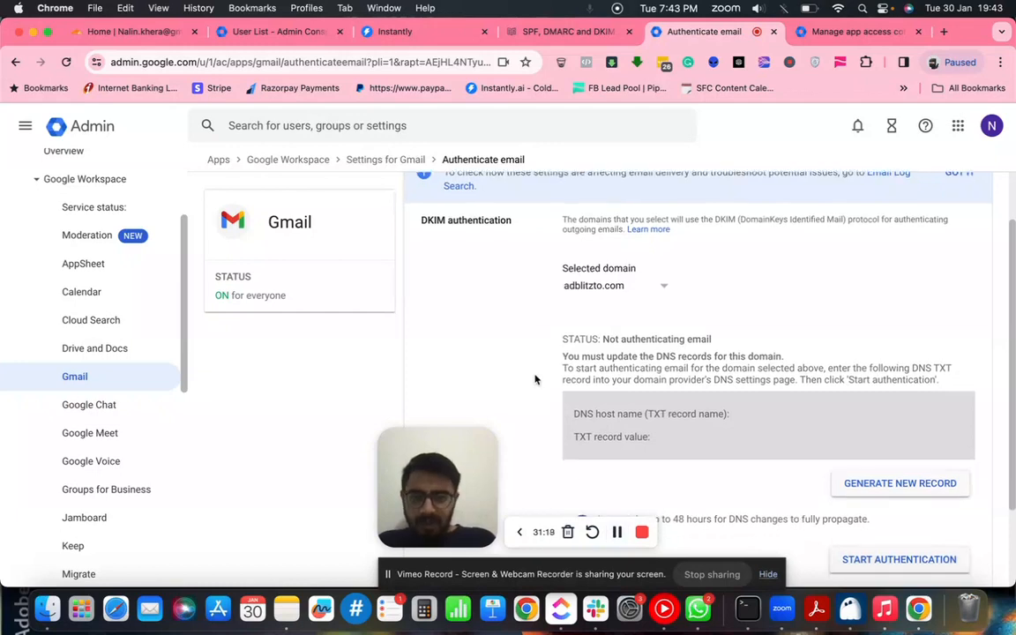
# - Compare the article's DKIM set up steps with the Authenticate email page
pyautogui.click(545, 37)
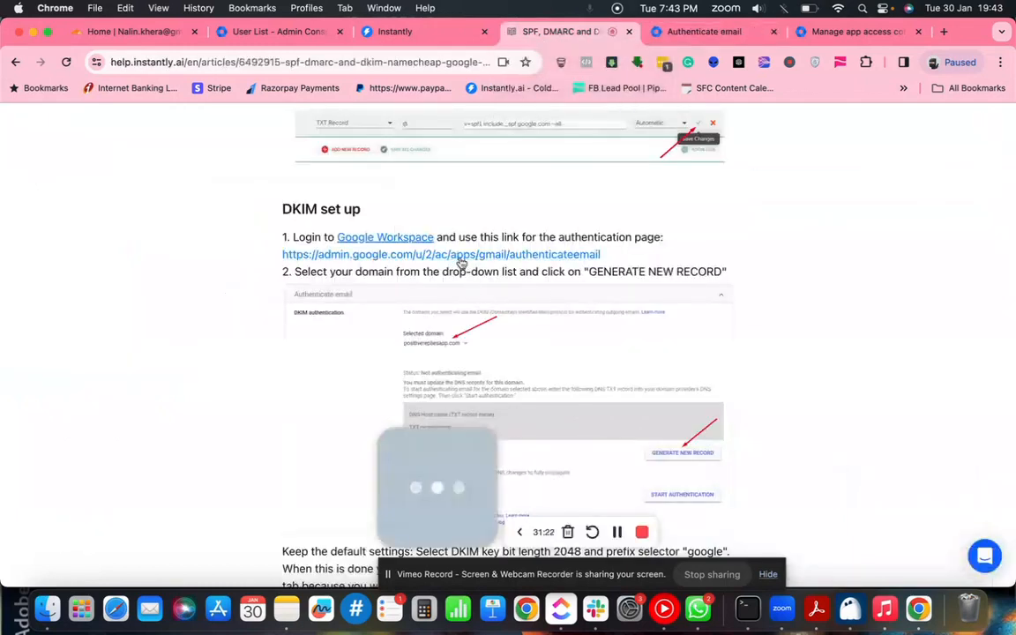
pyautogui.click(690, 41)
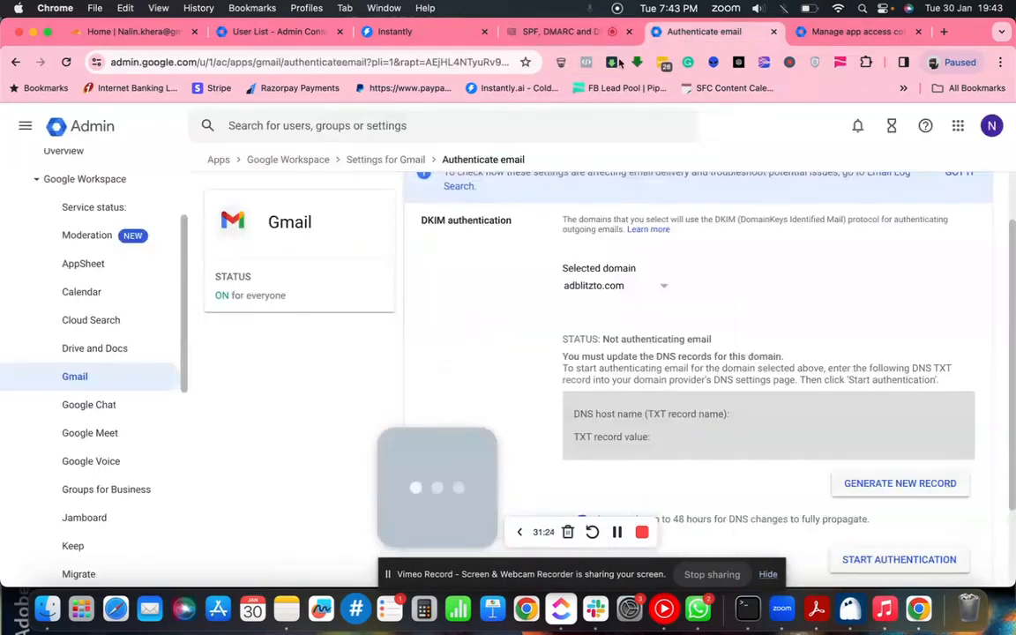
pyautogui.scroll(5, 130, 345)
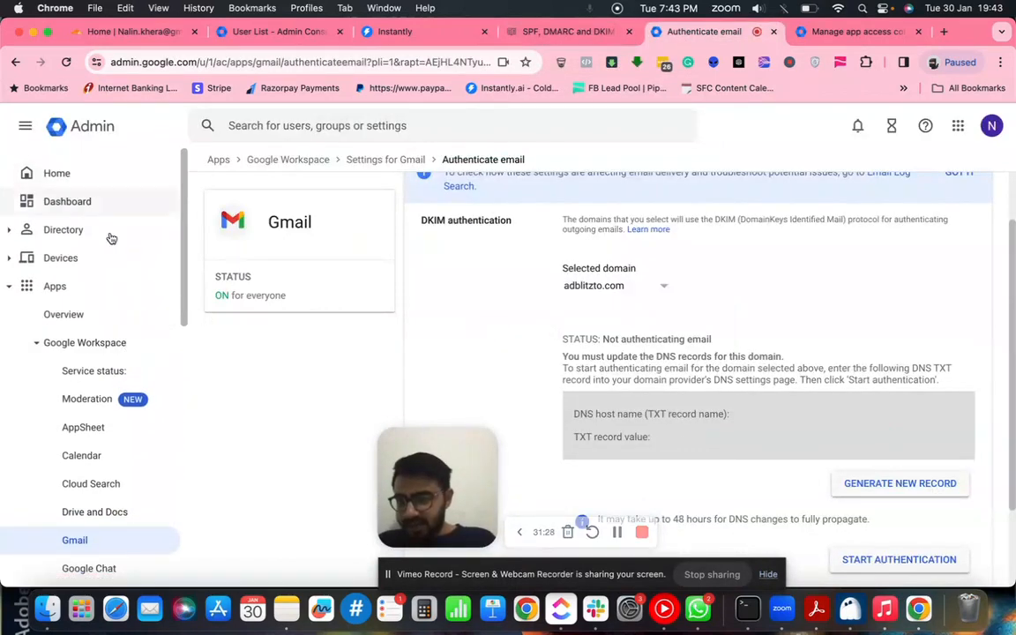
pyautogui.scroll(-2, 104, 400)
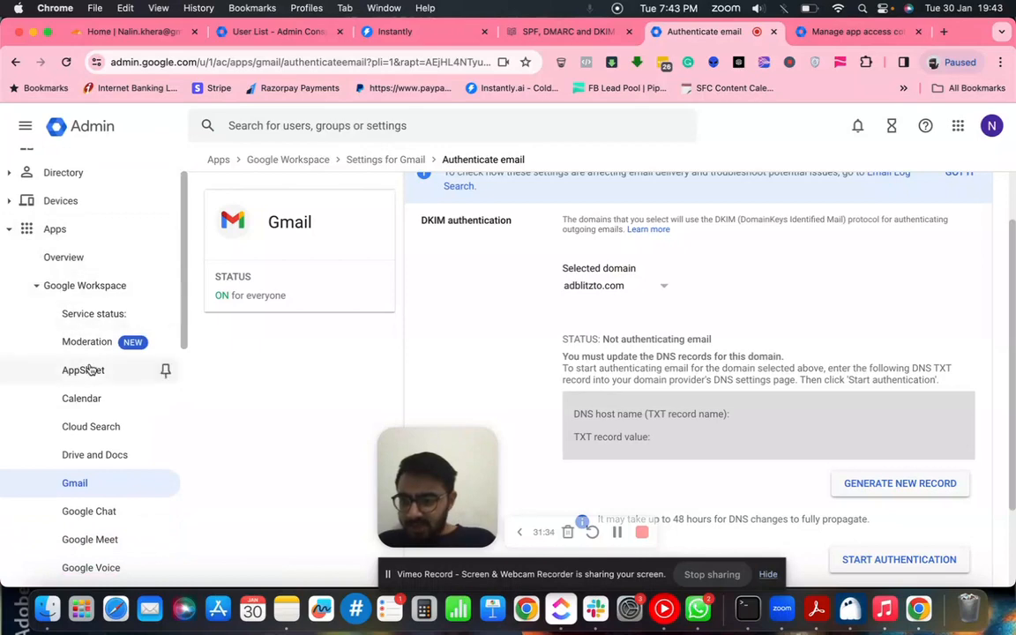
pyautogui.scroll(-4, 91, 366)
pyautogui.scroll(1, 617, 326)
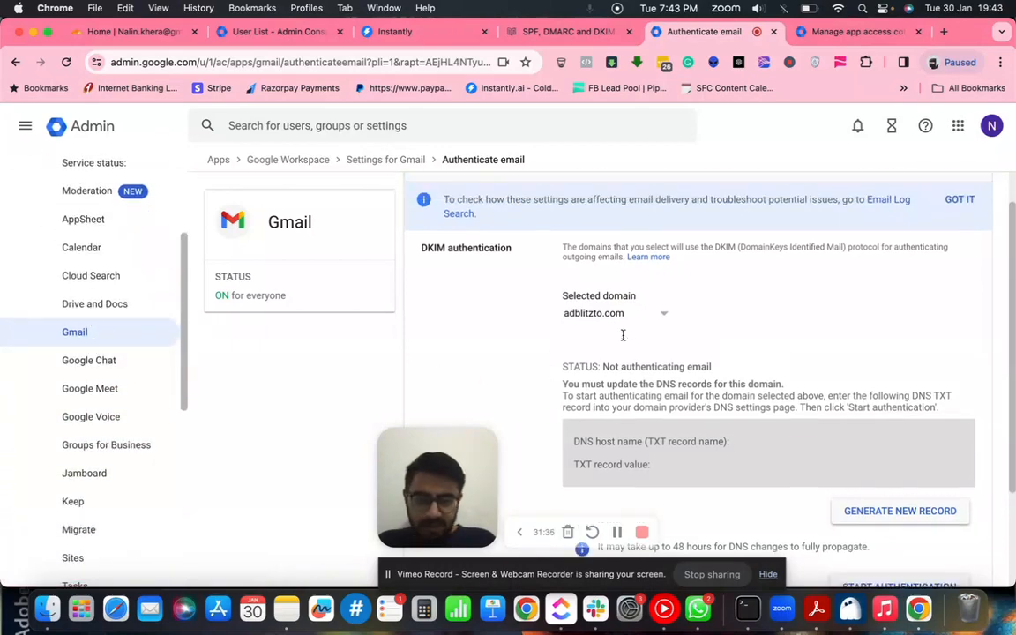
pyautogui.scroll(1, 623, 335)
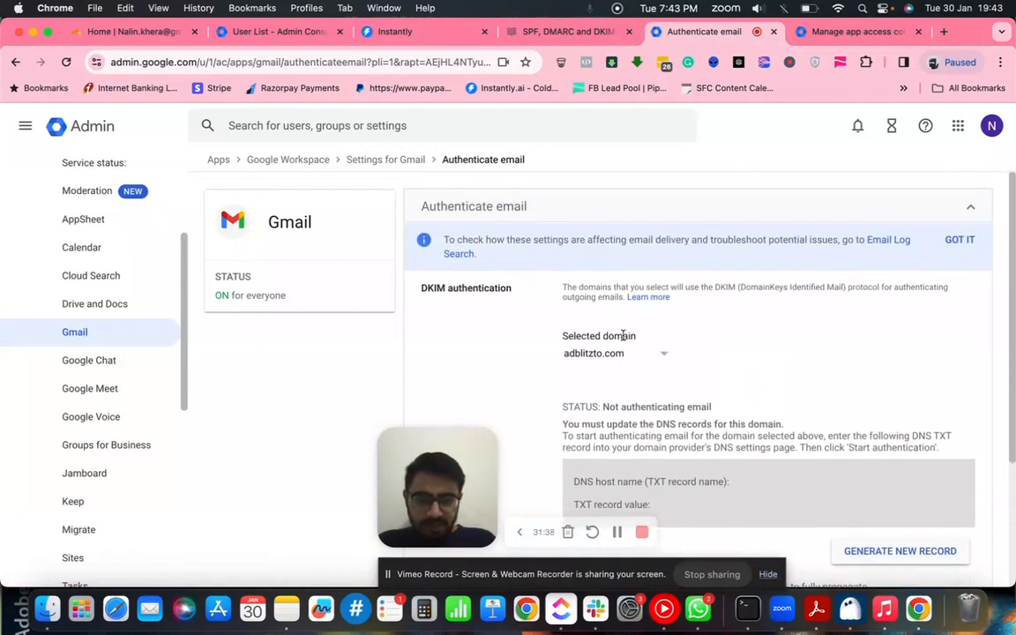
pyautogui.scroll(-3, 622, 338)
pyautogui.scroll(3, 622, 340)
# - Select adblitzads.com as the DKIM domain and go back to the article's instructions
pyautogui.click(631, 361)
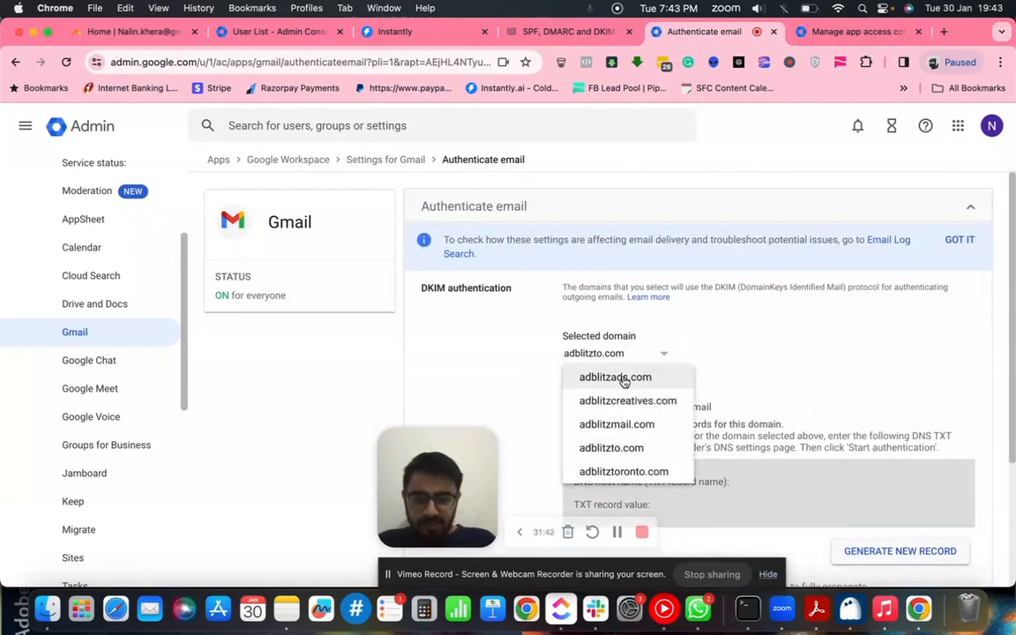
pyautogui.click(623, 379)
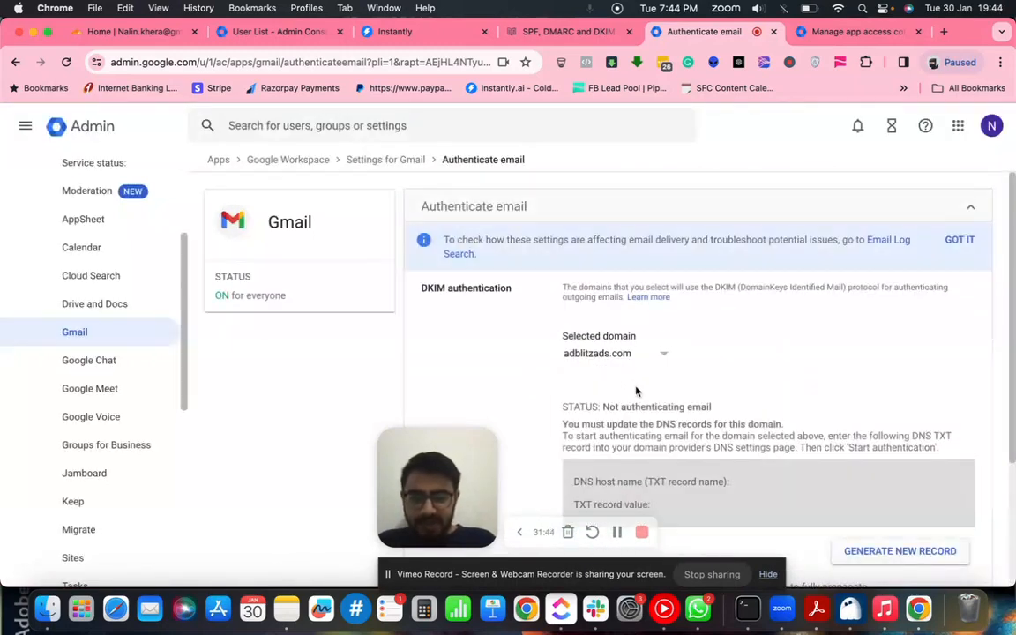
pyautogui.scroll(-2, 637, 390)
pyautogui.scroll(-2, 637, 391)
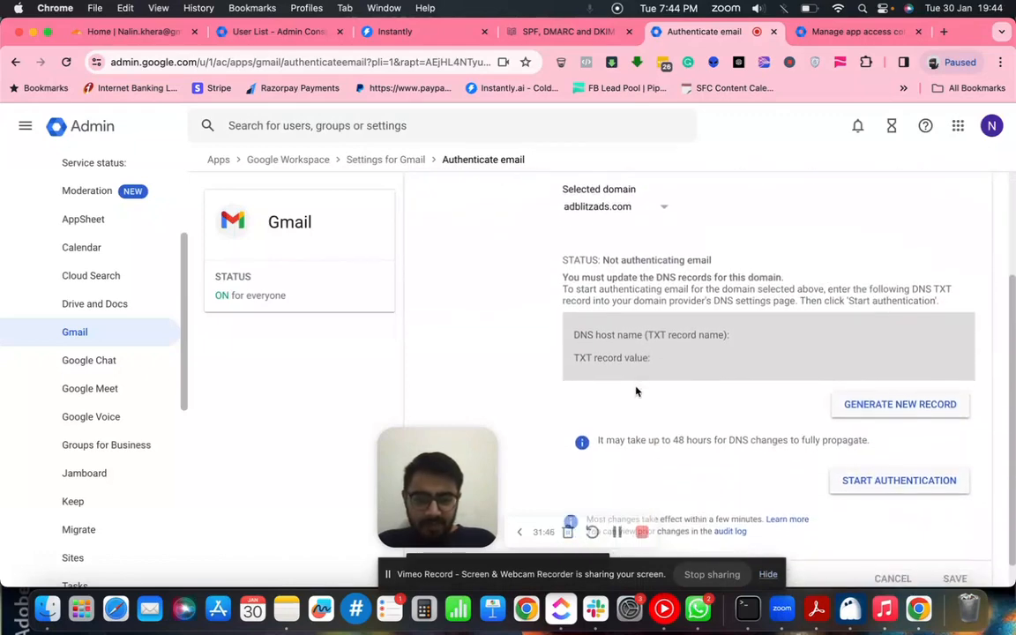
pyautogui.scroll(-1, 637, 392)
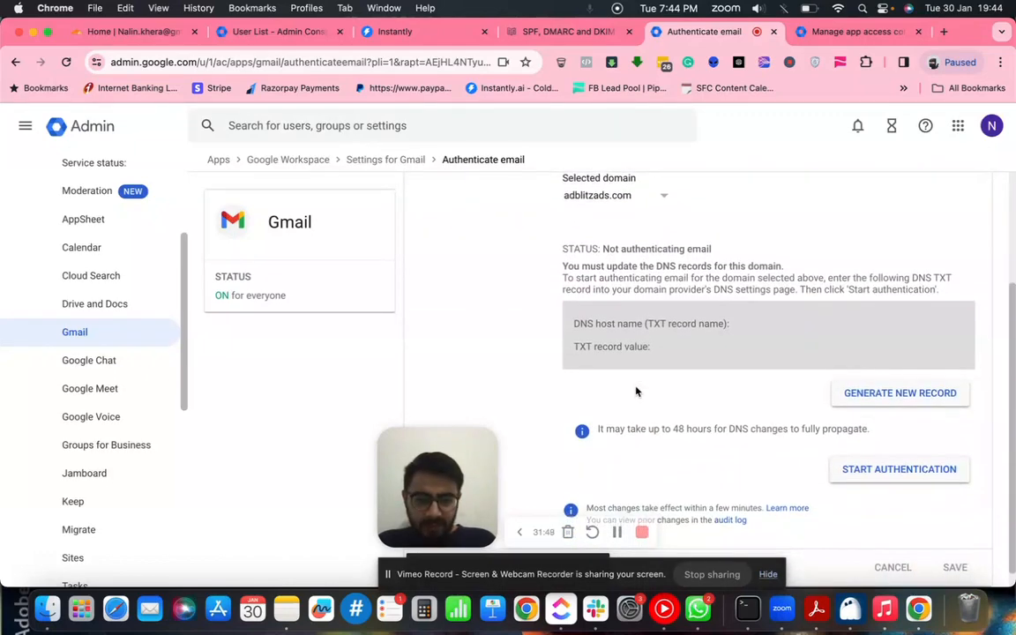
pyautogui.click(529, 31)
pyautogui.scroll(-5, 587, 374)
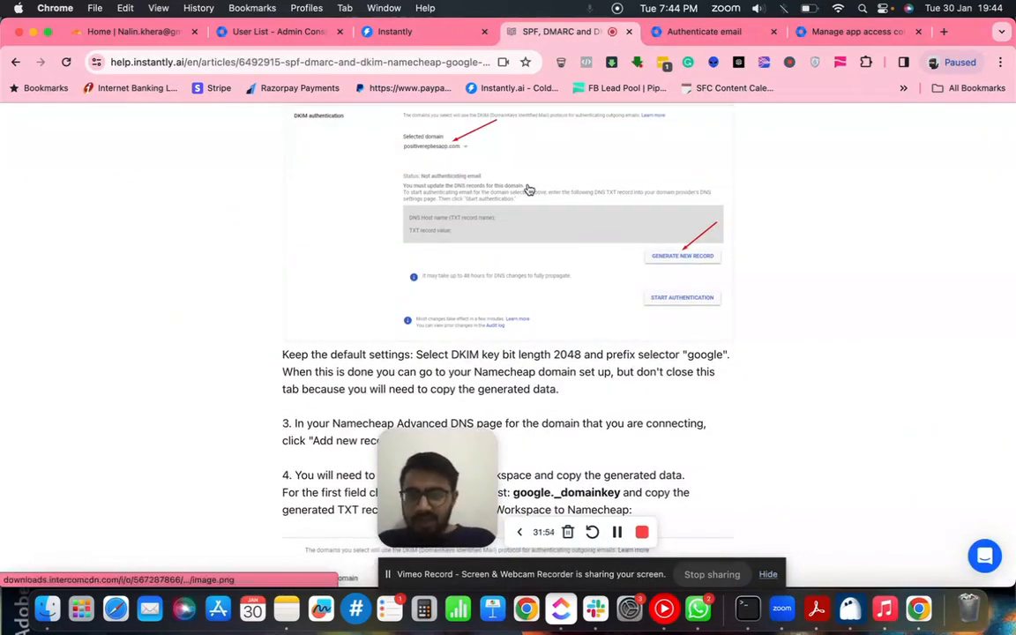
pyautogui.click(697, 32)
pyautogui.click(868, 402)
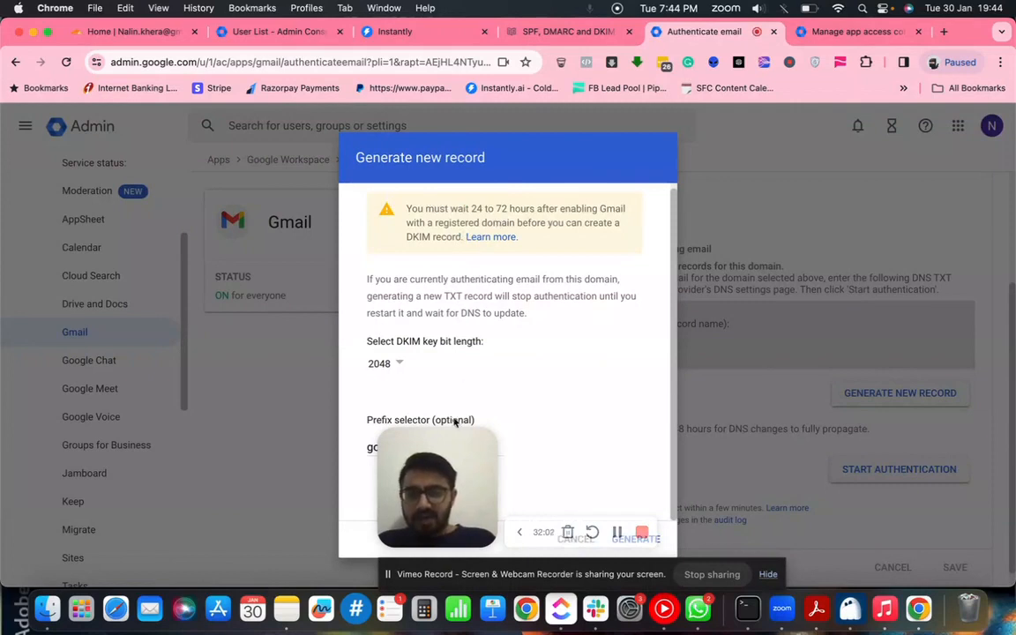
pyautogui.moveTo(443, 465); pyautogui.dragTo(794, 389)
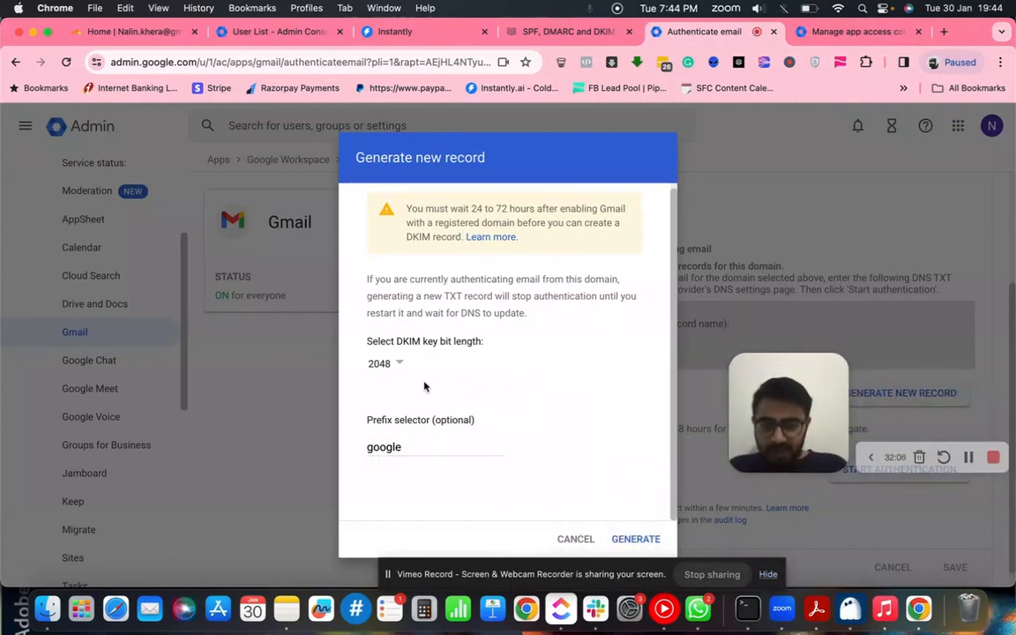
pyautogui.click(636, 538)
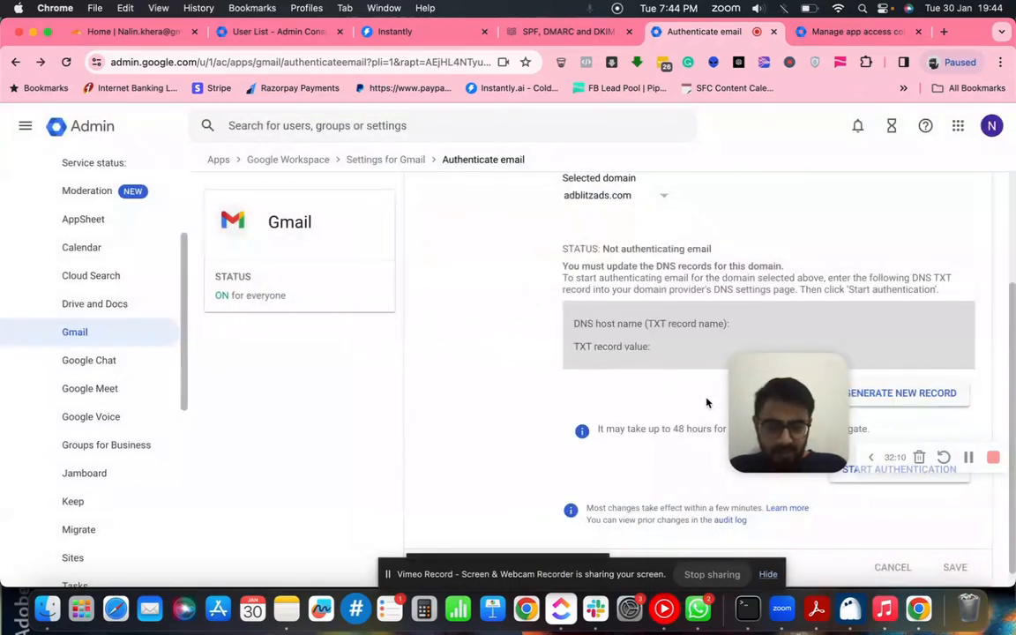
pyautogui.moveTo(762, 418); pyautogui.dragTo(719, 526)
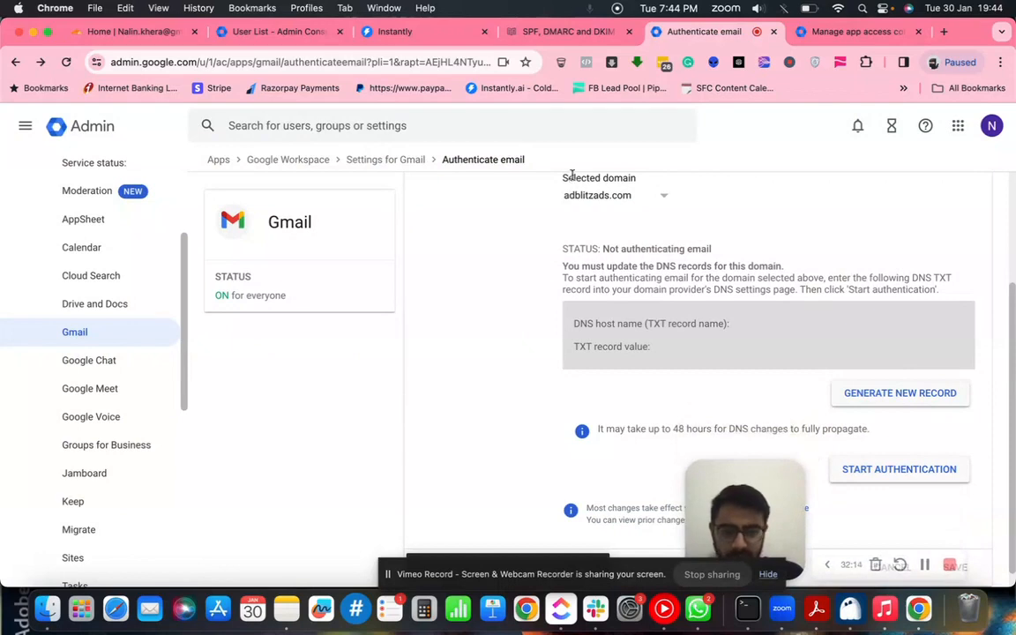
pyautogui.click(551, 36)
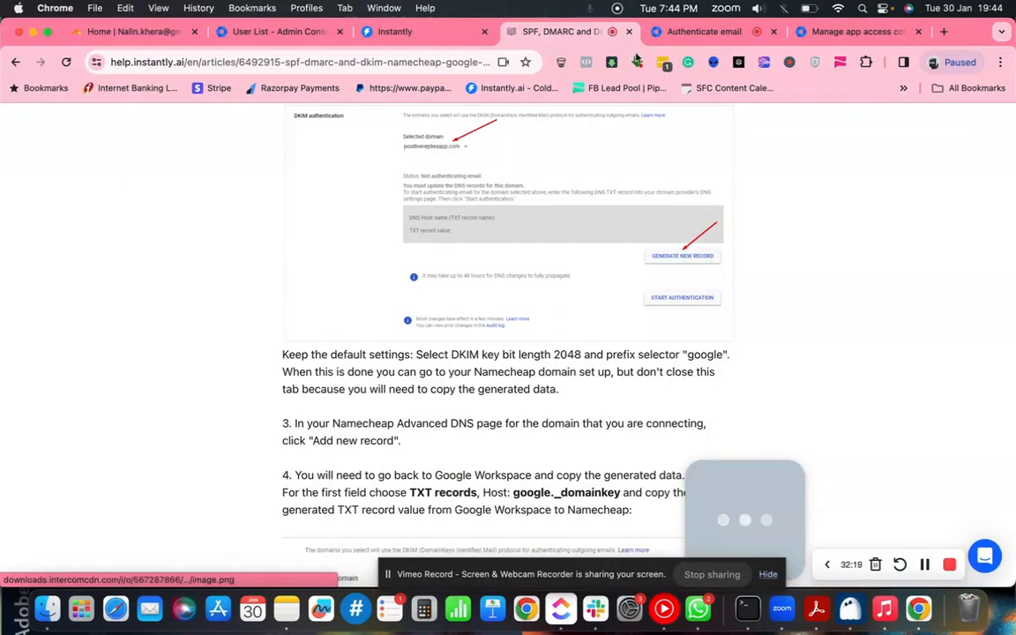
# - Select adblitztoronto.com as the DKIM domain and start generating a new record
pyautogui.click(670, 35)
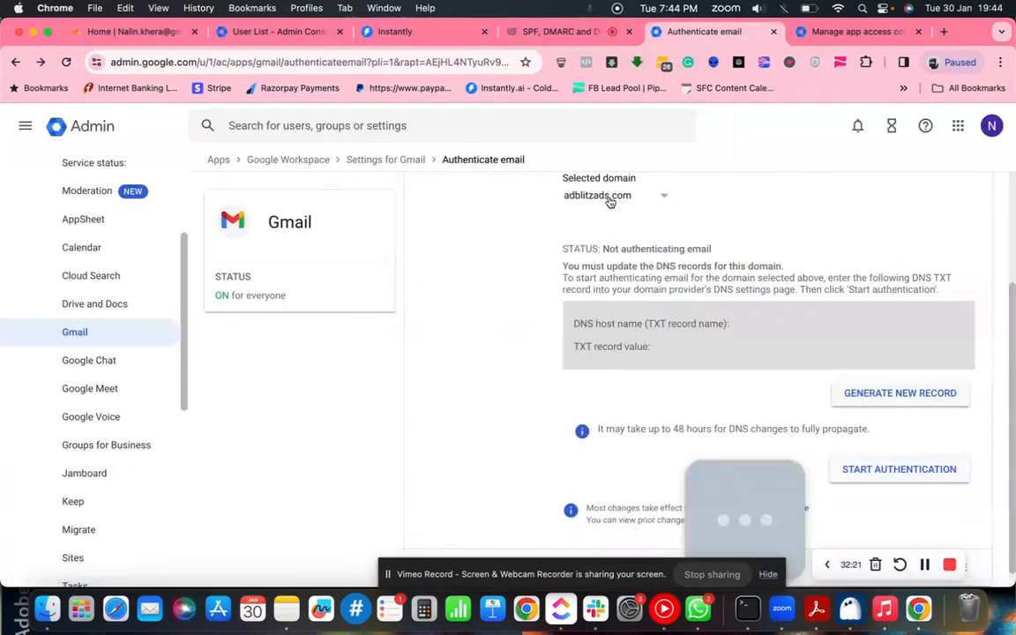
pyautogui.click(607, 198)
pyautogui.click(622, 313)
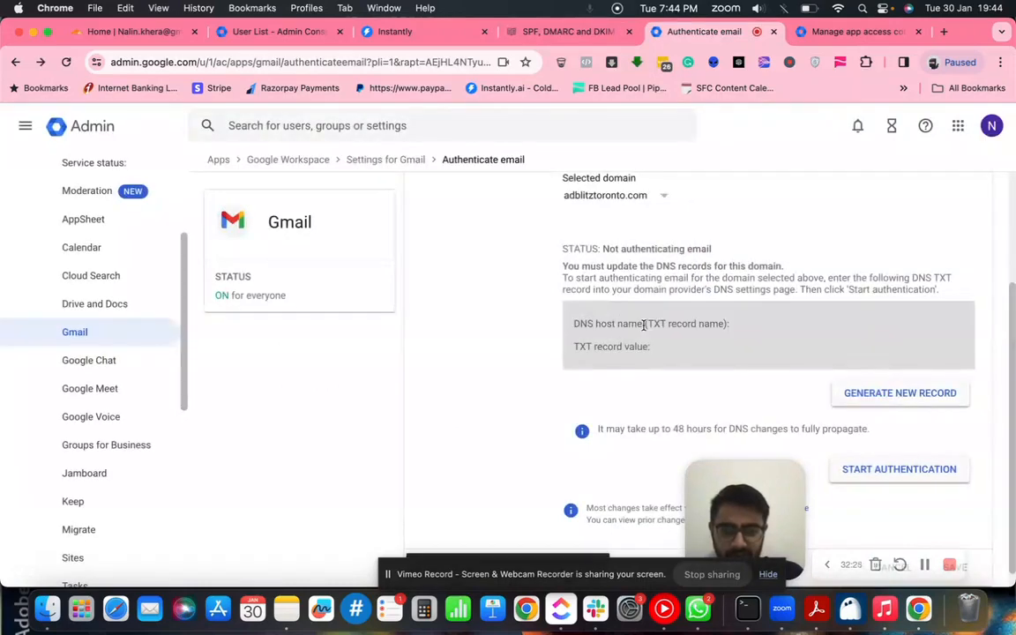
pyautogui.scroll(-1, 646, 328)
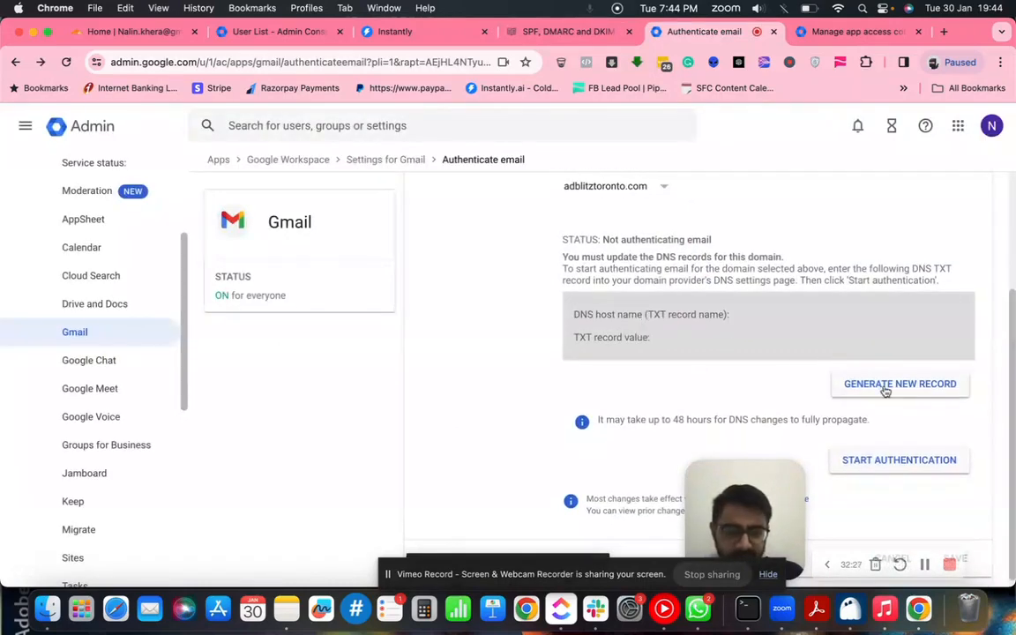
pyautogui.scroll(2, 675, 324)
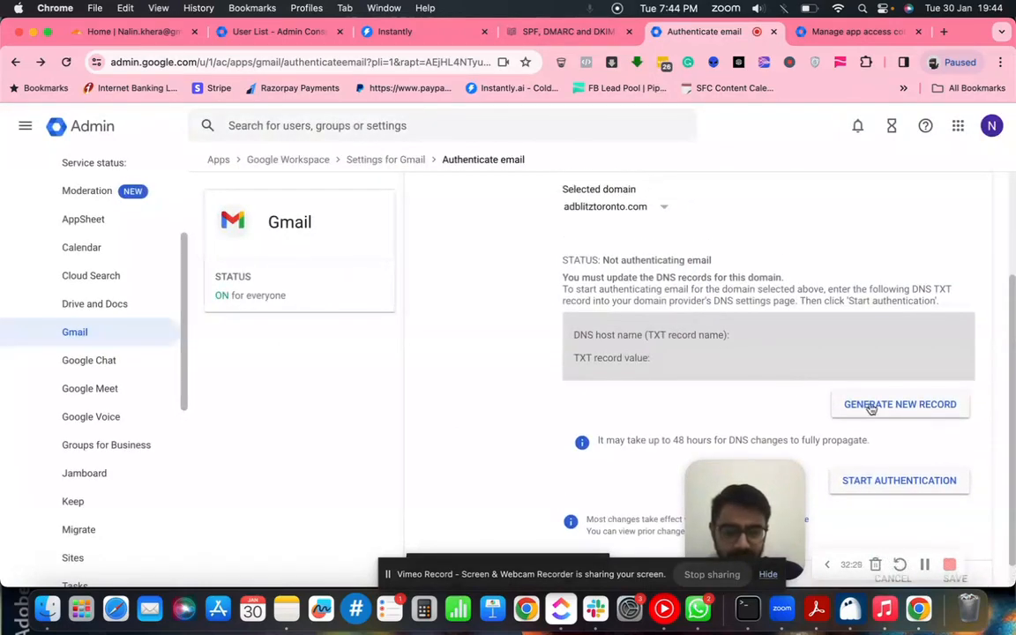
pyautogui.click(869, 405)
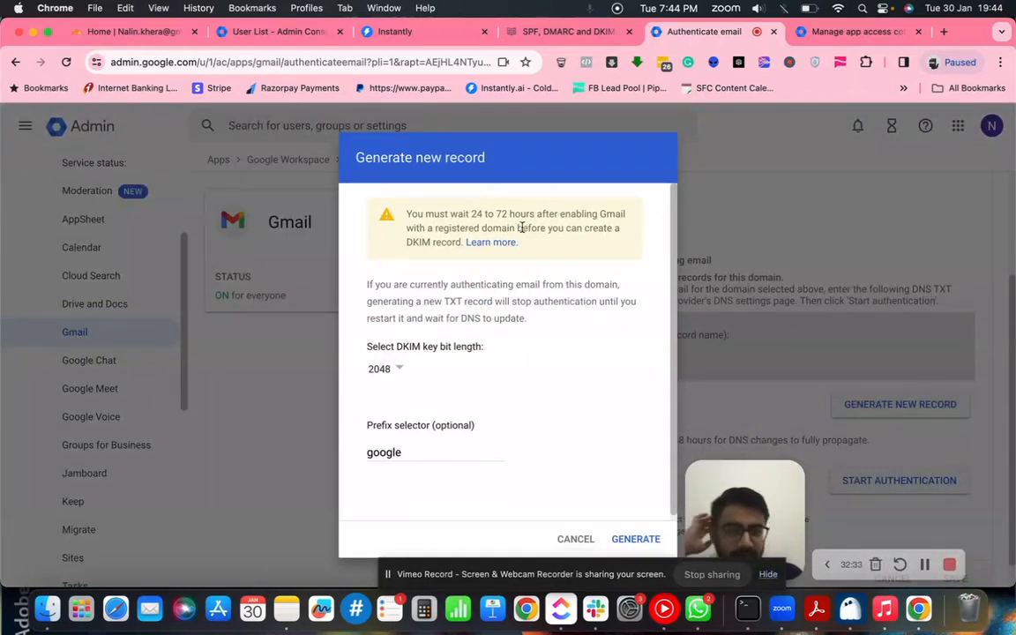
pyautogui.moveTo(408, 215); pyautogui.dragTo(463, 239)
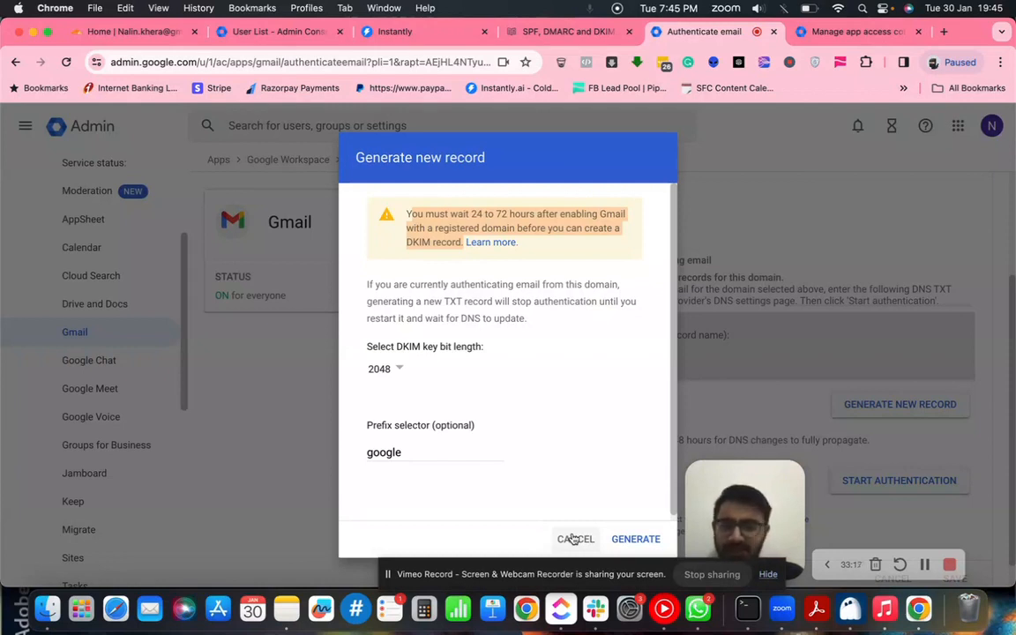
pyautogui.click(574, 539)
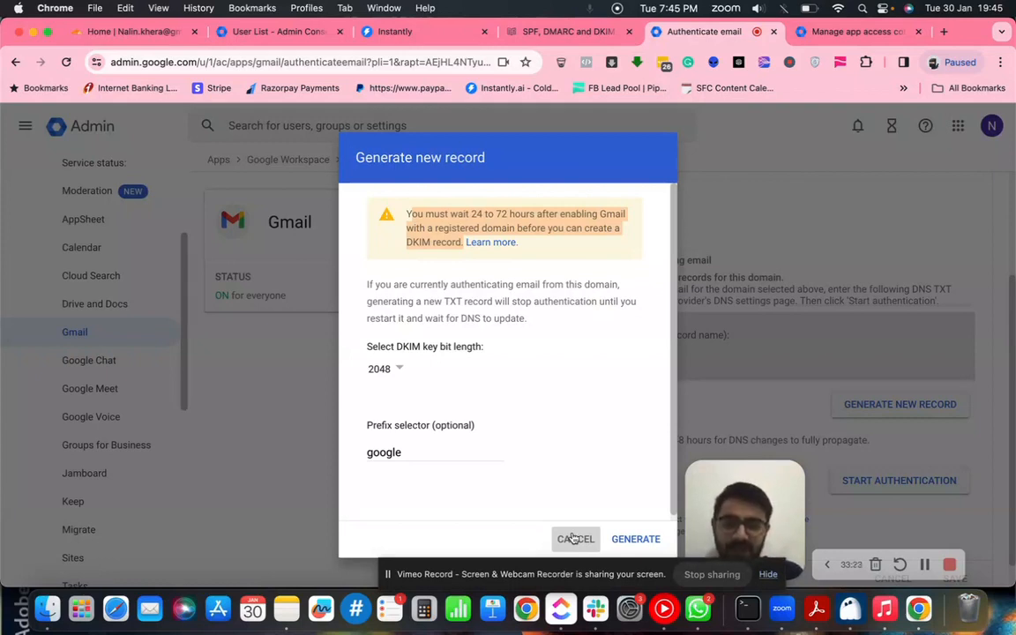
pyautogui.click(574, 539)
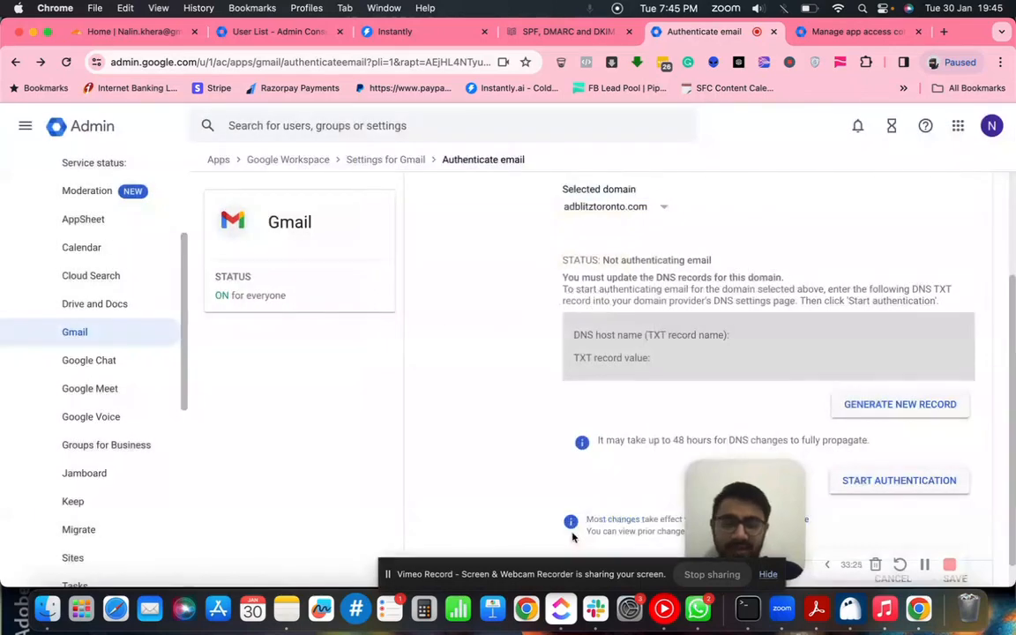